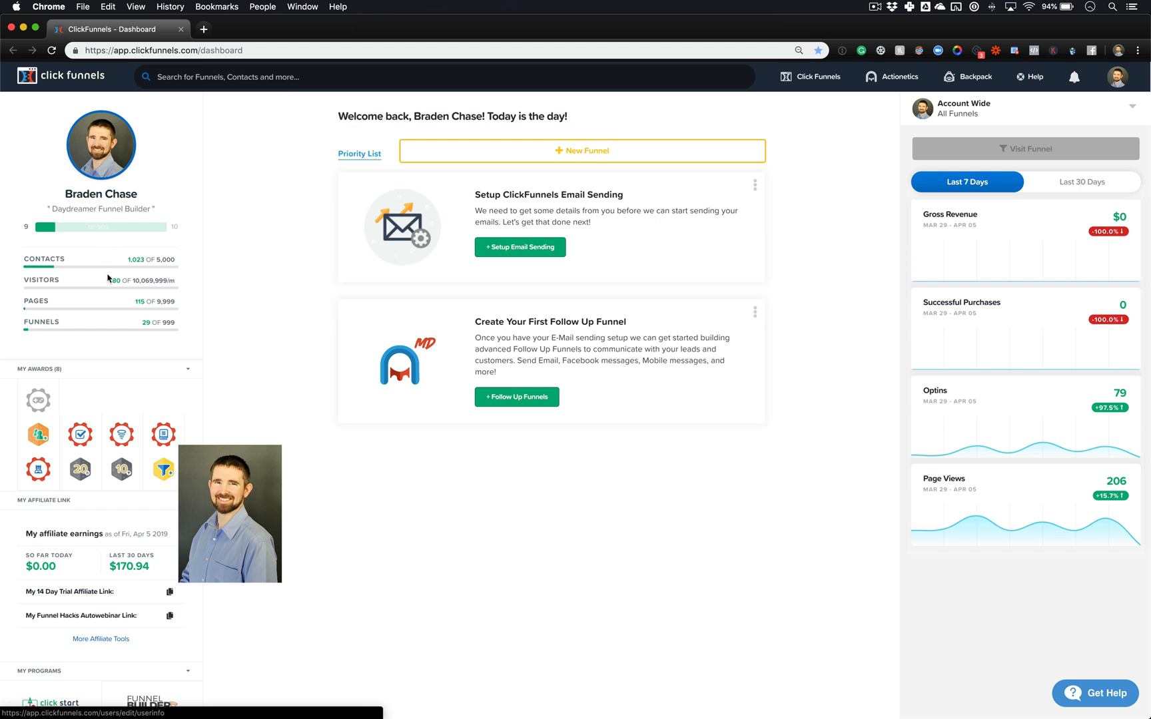
- Look through the dashboard's account usage, awards, affiliate links, programs and the list of funnels available for filtering the statistics
scroll(123, 420, down, 5)
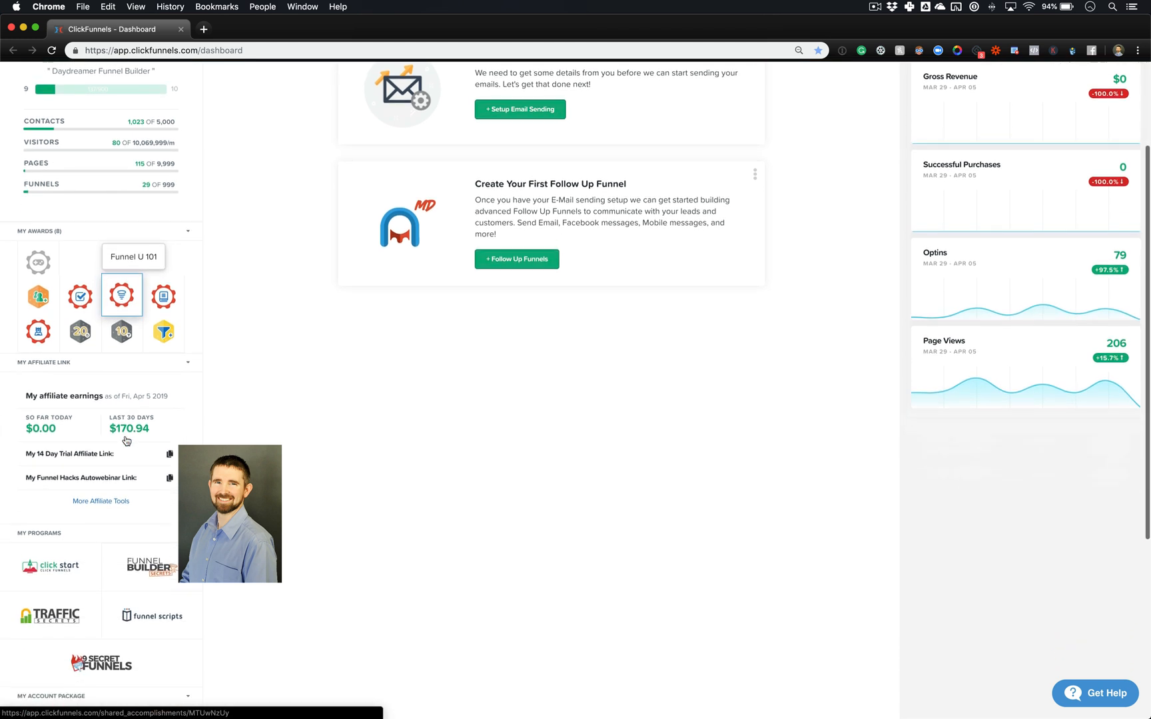
scroll(126, 440, down, 1)
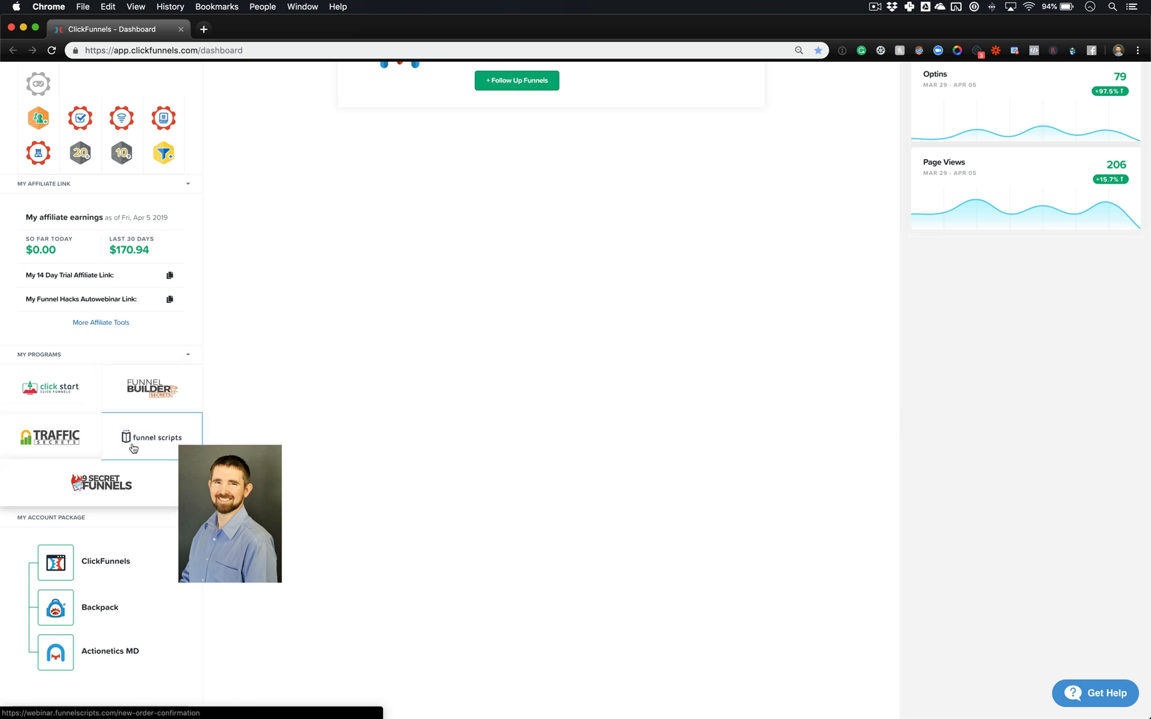
scroll(154, 575, down, 3)
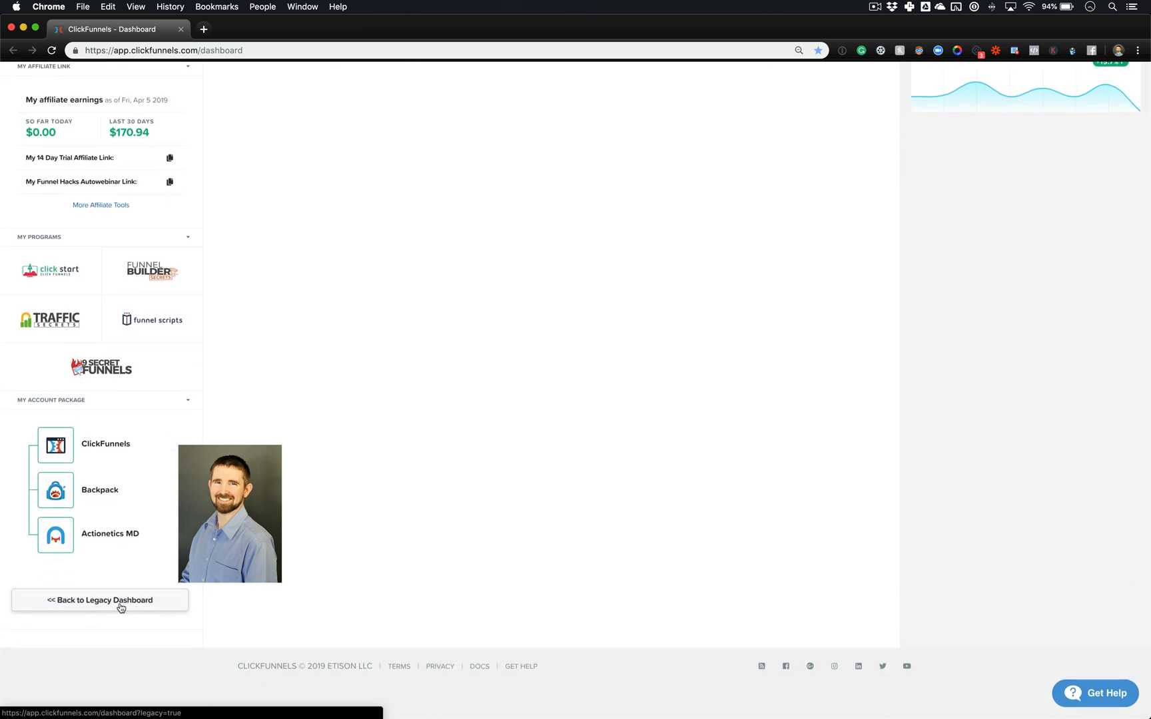
scroll(141, 576, up, 10)
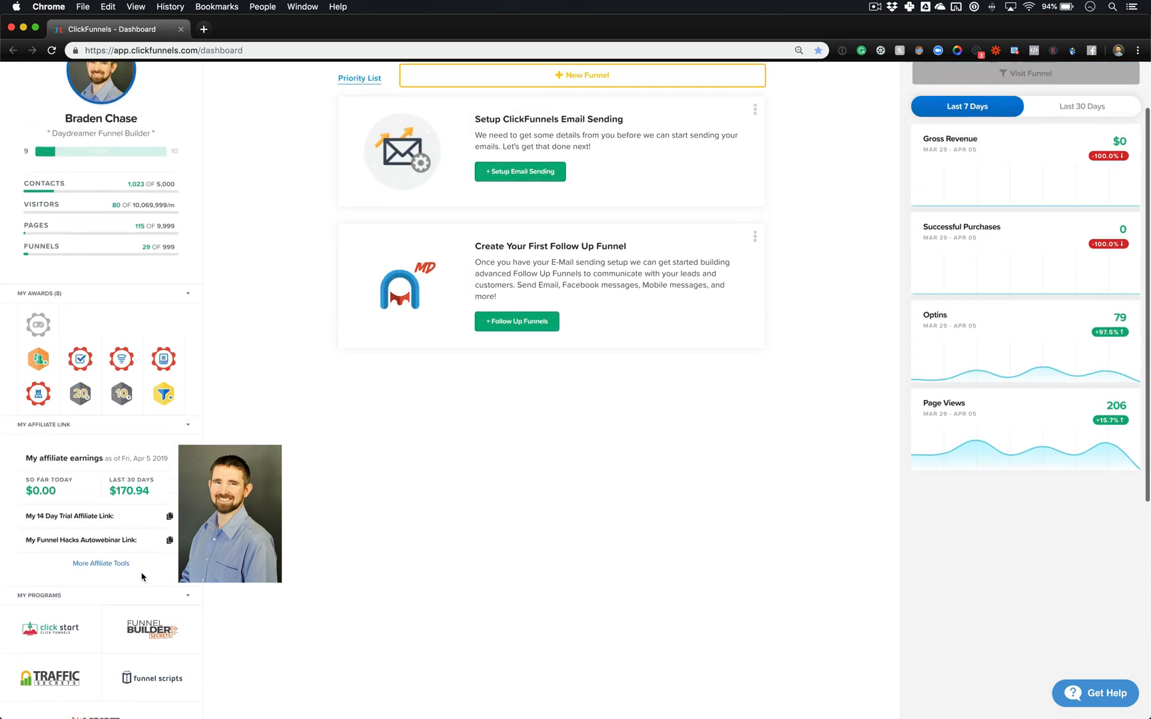
scroll(319, 453, up, 2)
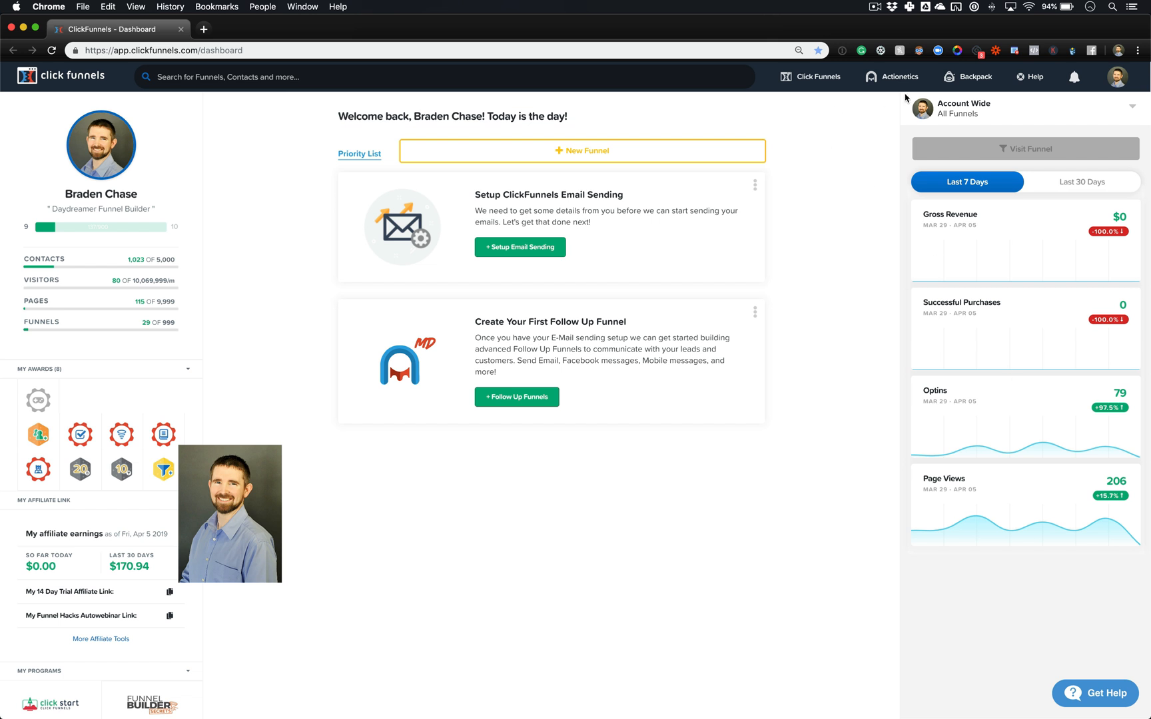
click(962, 110)
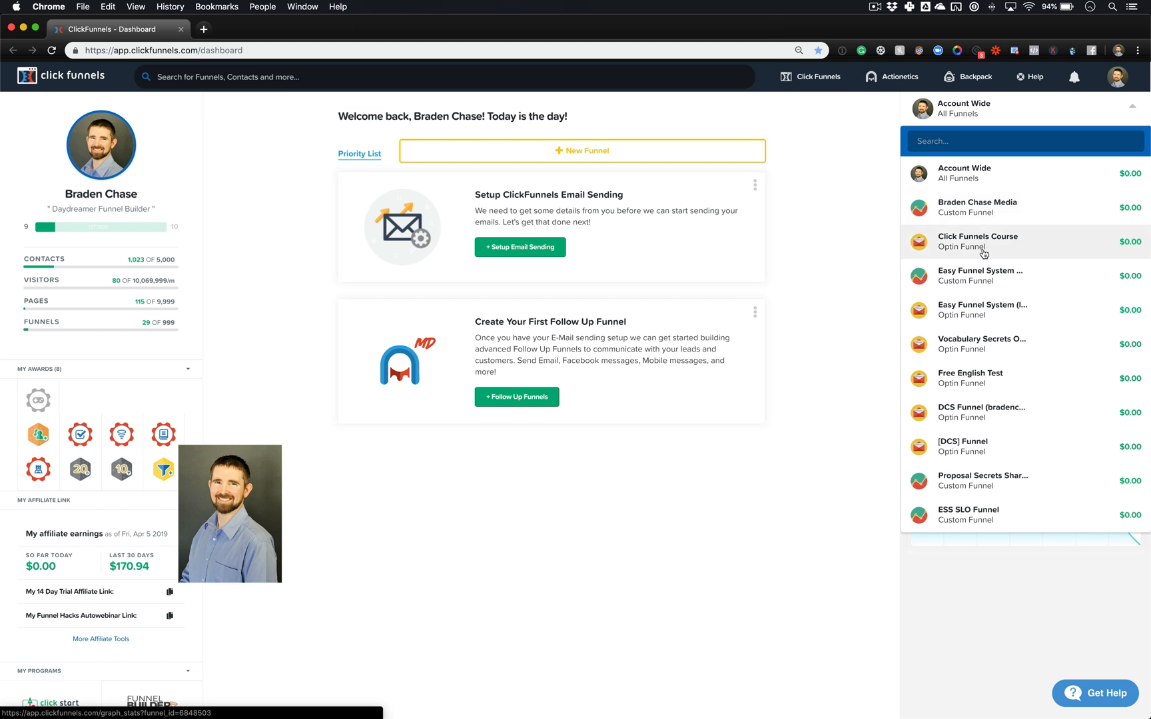
click(852, 245)
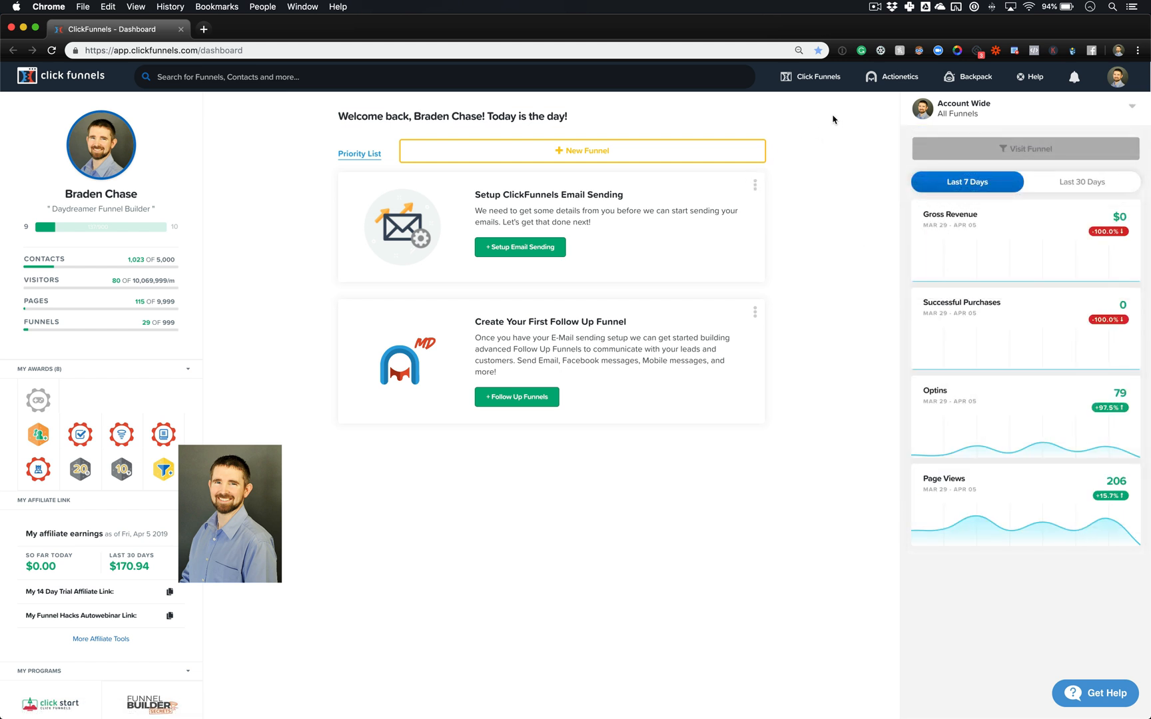
- Examine the options offered under Click Funnels, Actionetics, Backpack, Help, notifications and the account profile
mouse_move(827, 81)
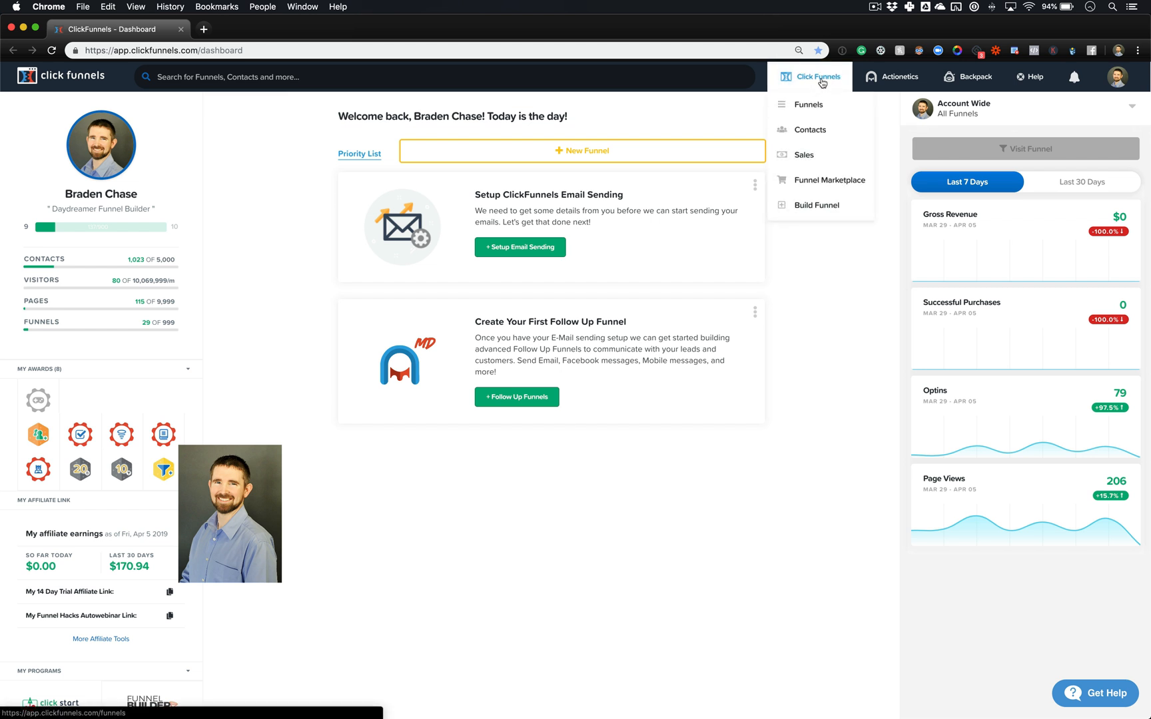
mouse_move(898, 87)
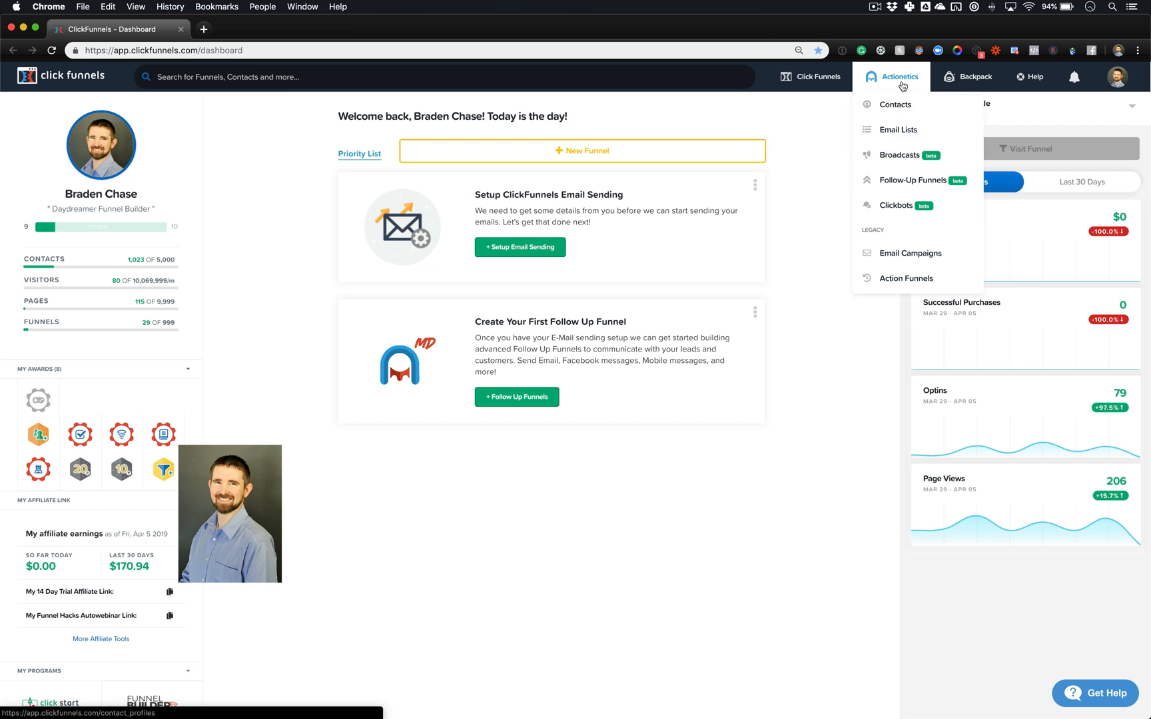
mouse_move(963, 83)
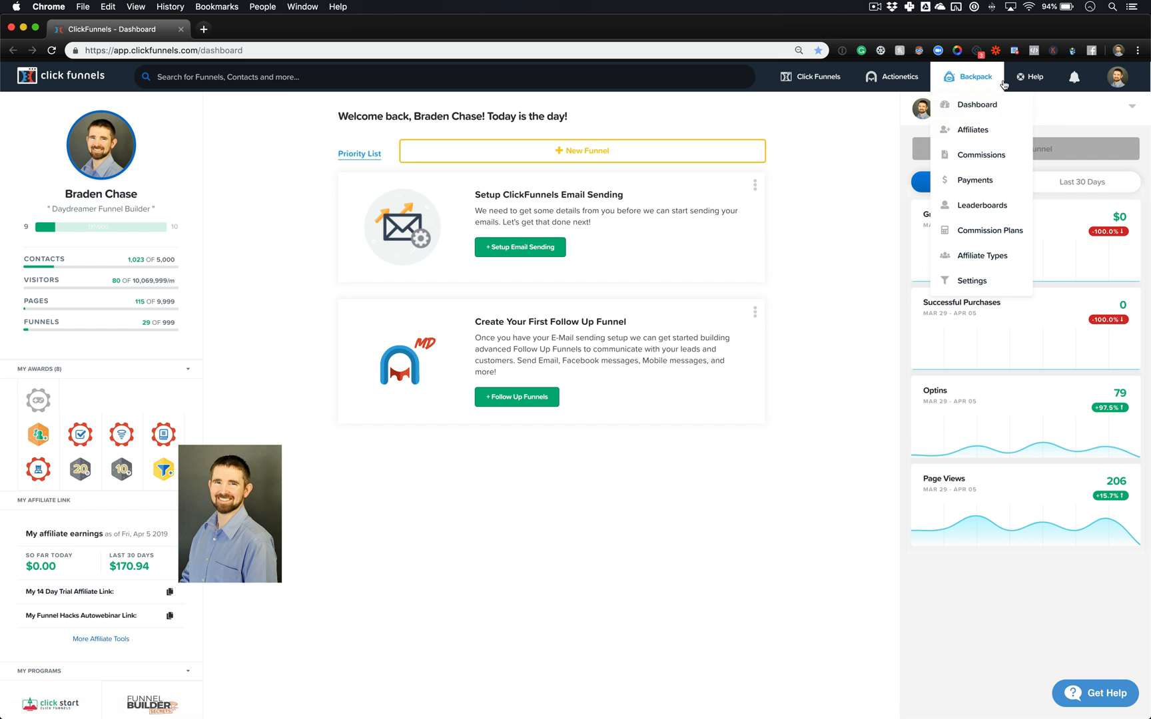
mouse_move(1033, 85)
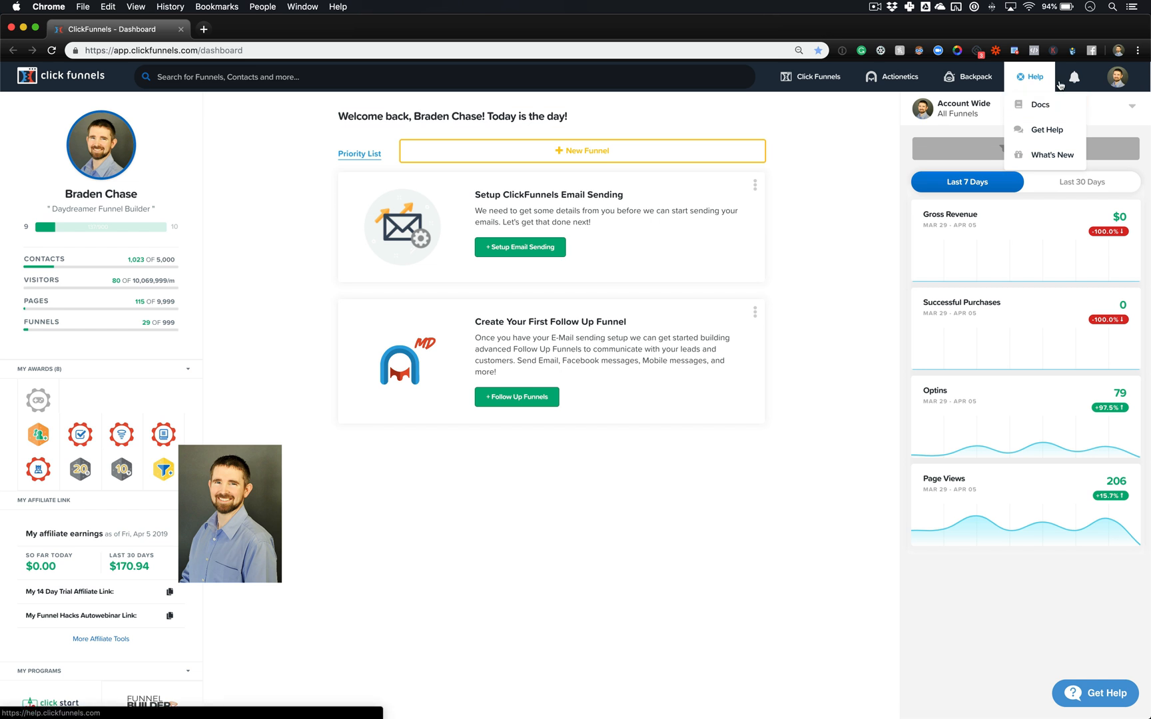
mouse_move(1078, 84)
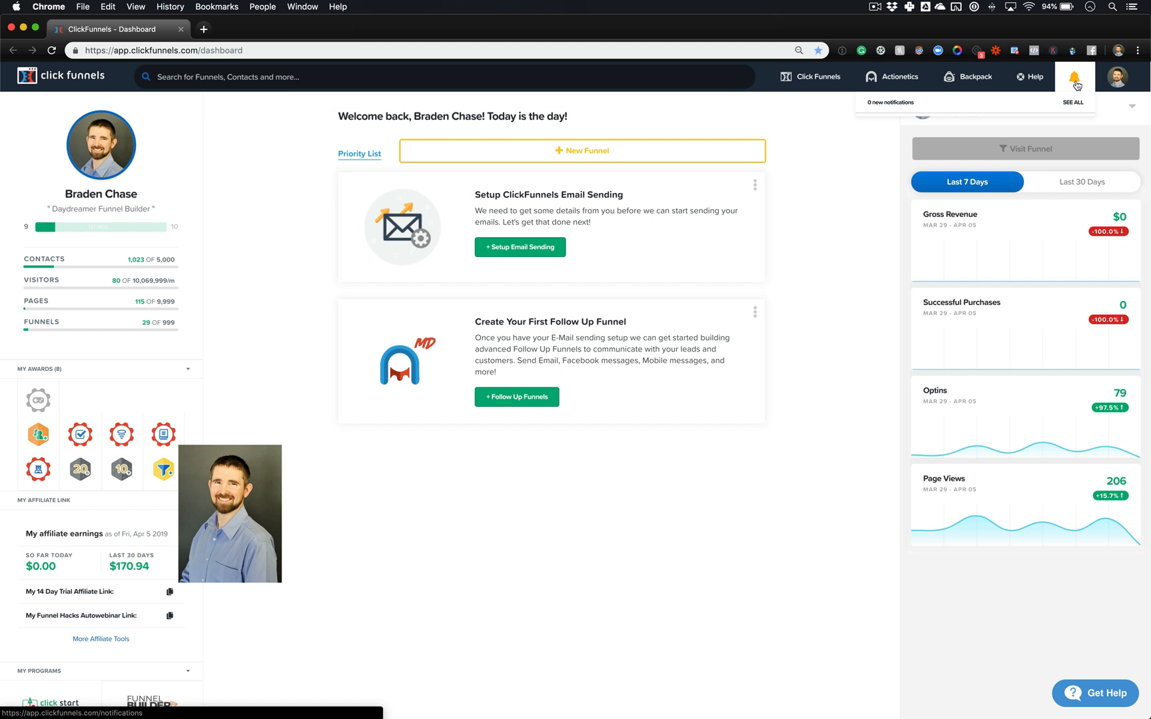
mouse_move(1119, 81)
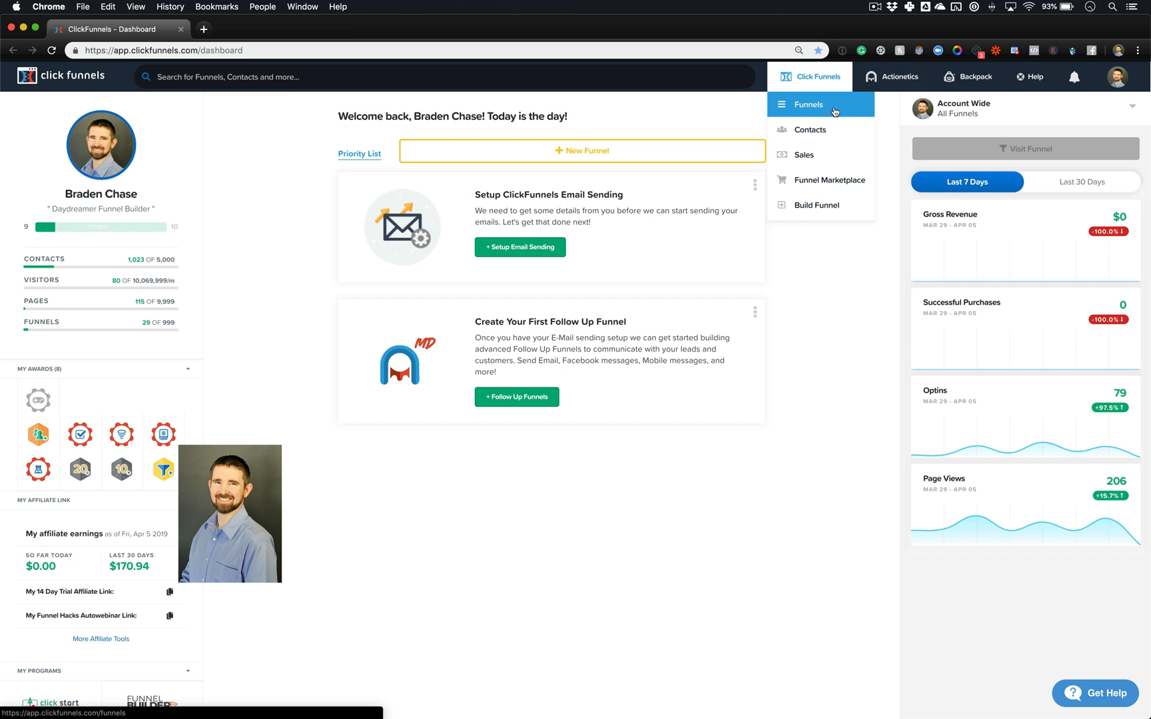
- Go to the list of all funnels, browse it and open the first funnel in the BCC group
click(835, 111)
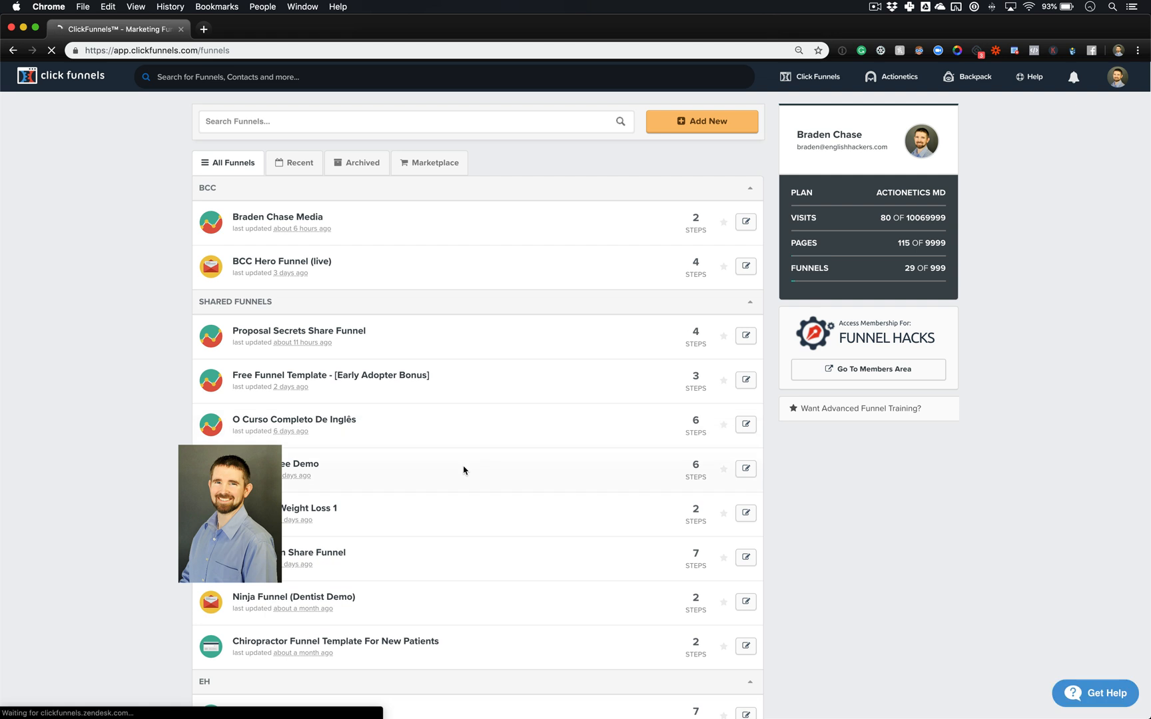
scroll(463, 470, down, 15)
scroll(464, 470, up, 15)
click(311, 222)
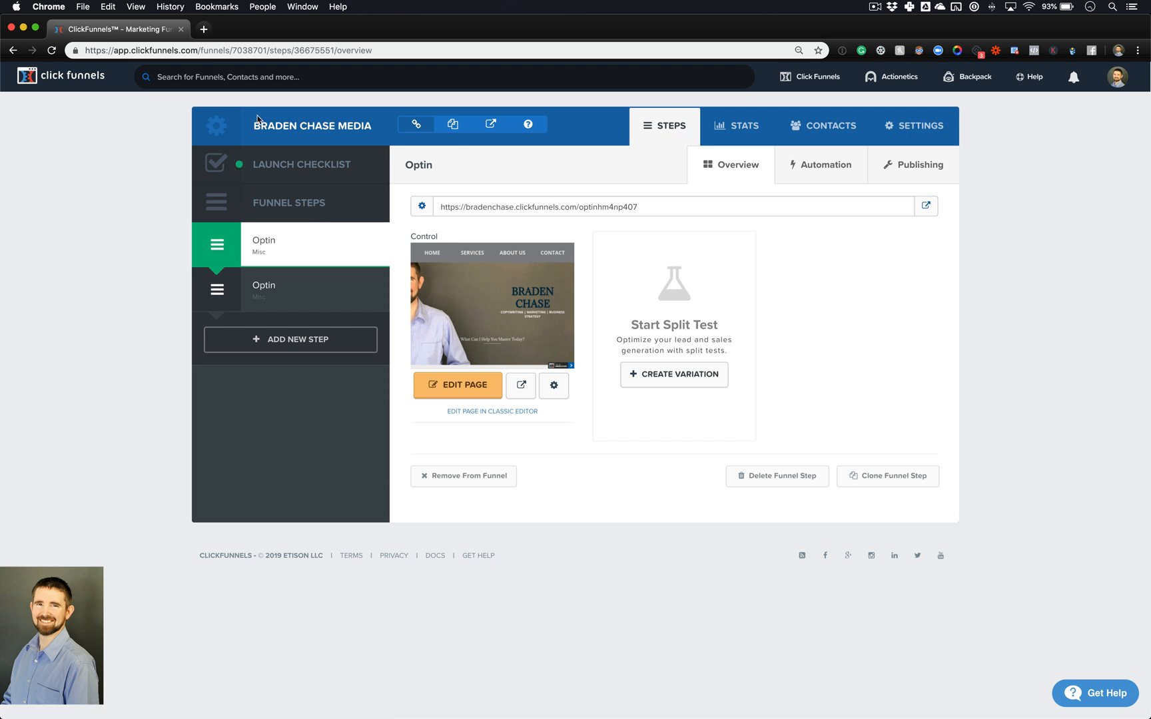
- Review the opened funnel's name, its page-view and opt-in stats, and its contacts
drag(253, 120, 373, 132)
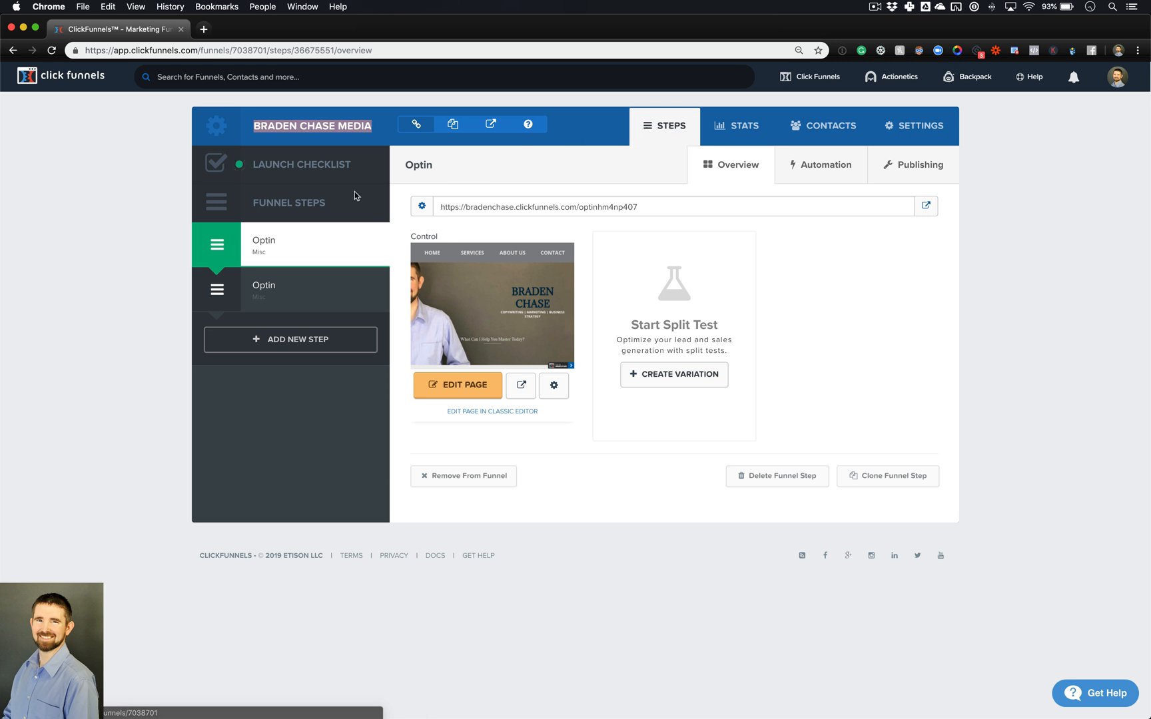
click(750, 126)
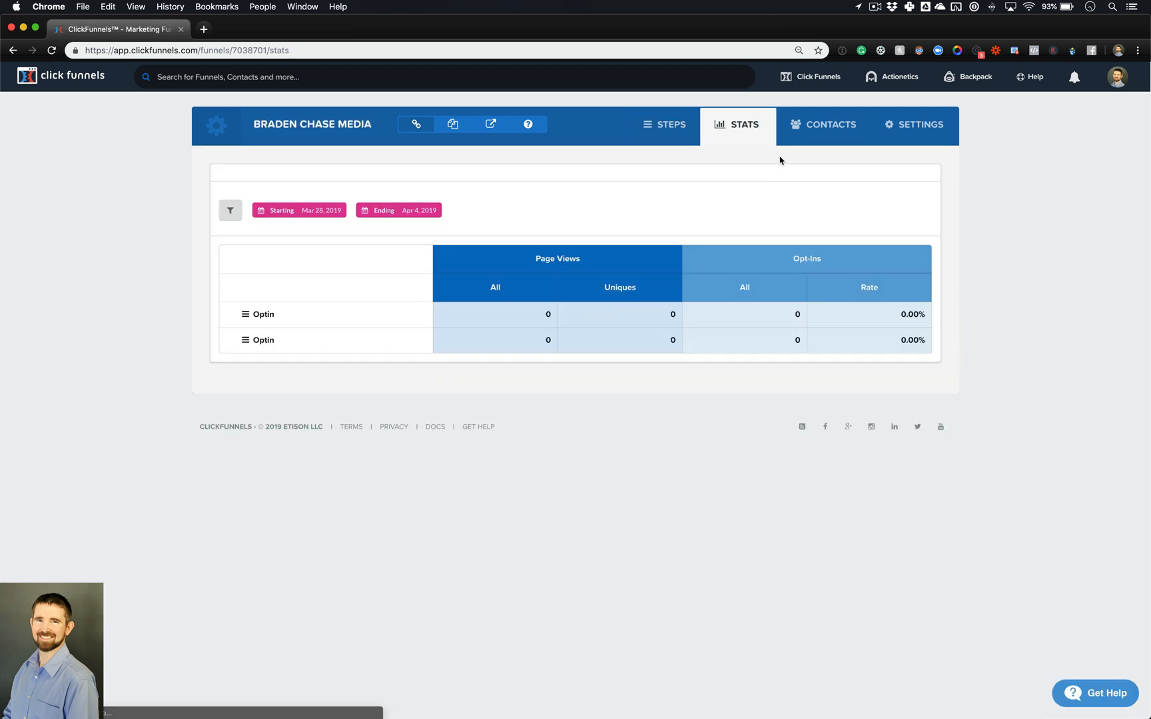
click(826, 125)
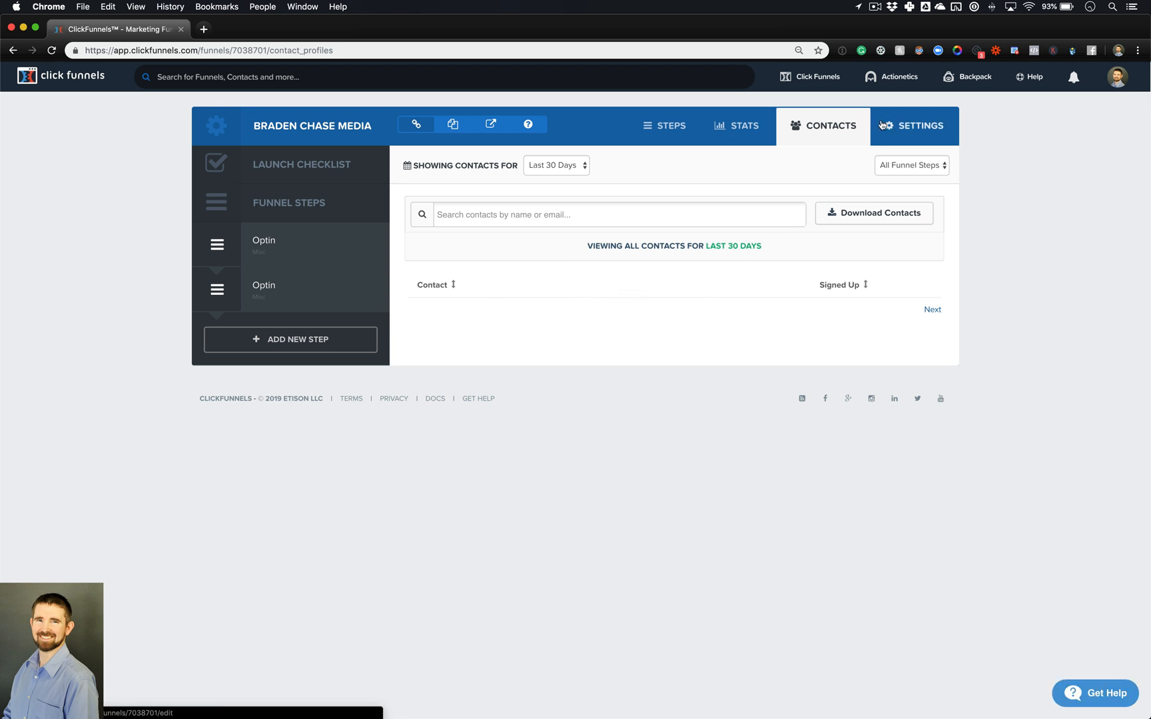
click(916, 130)
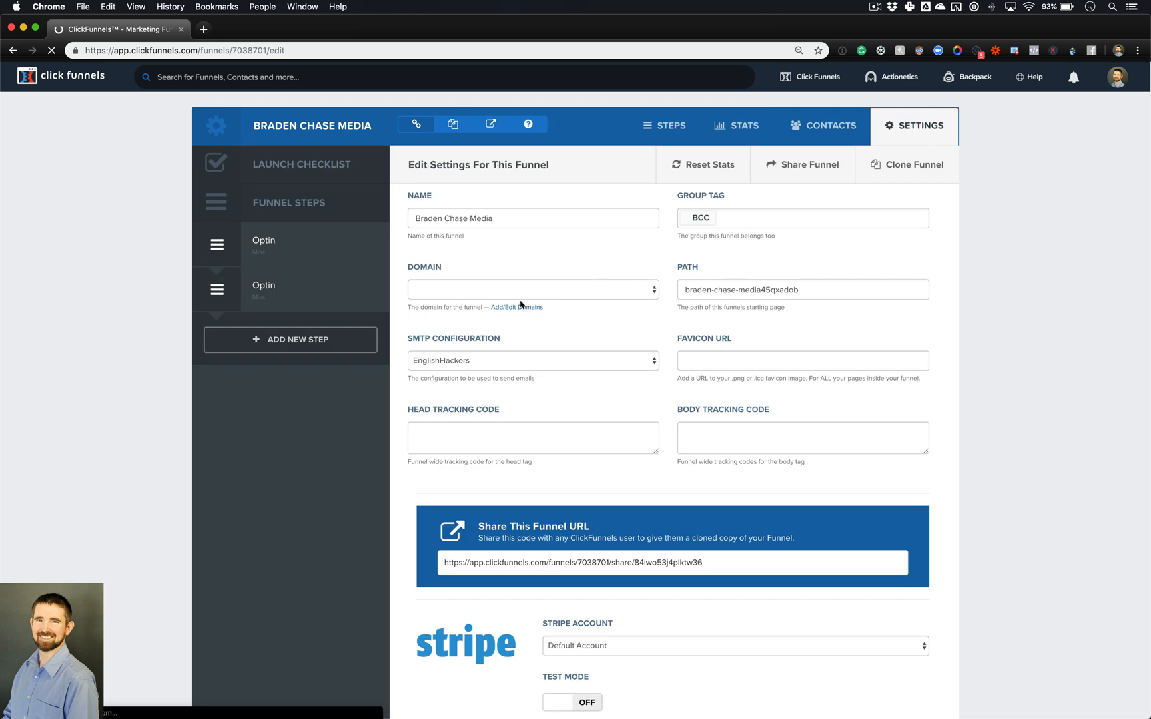
click(642, 287)
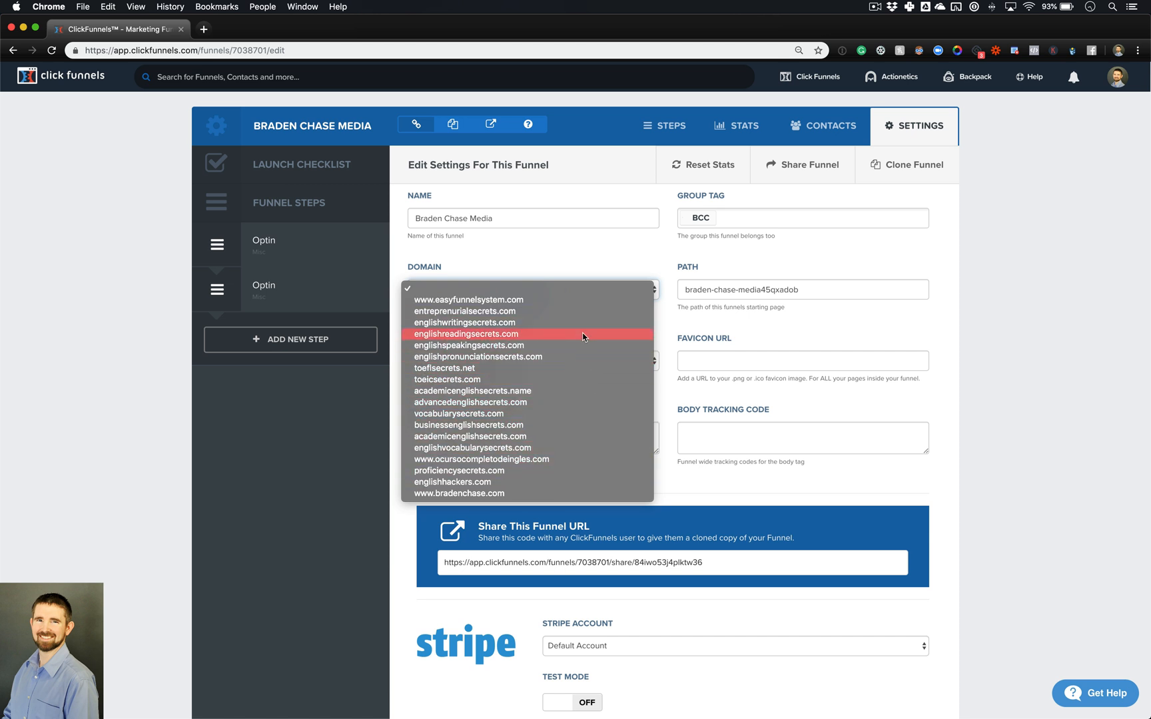
click(576, 300)
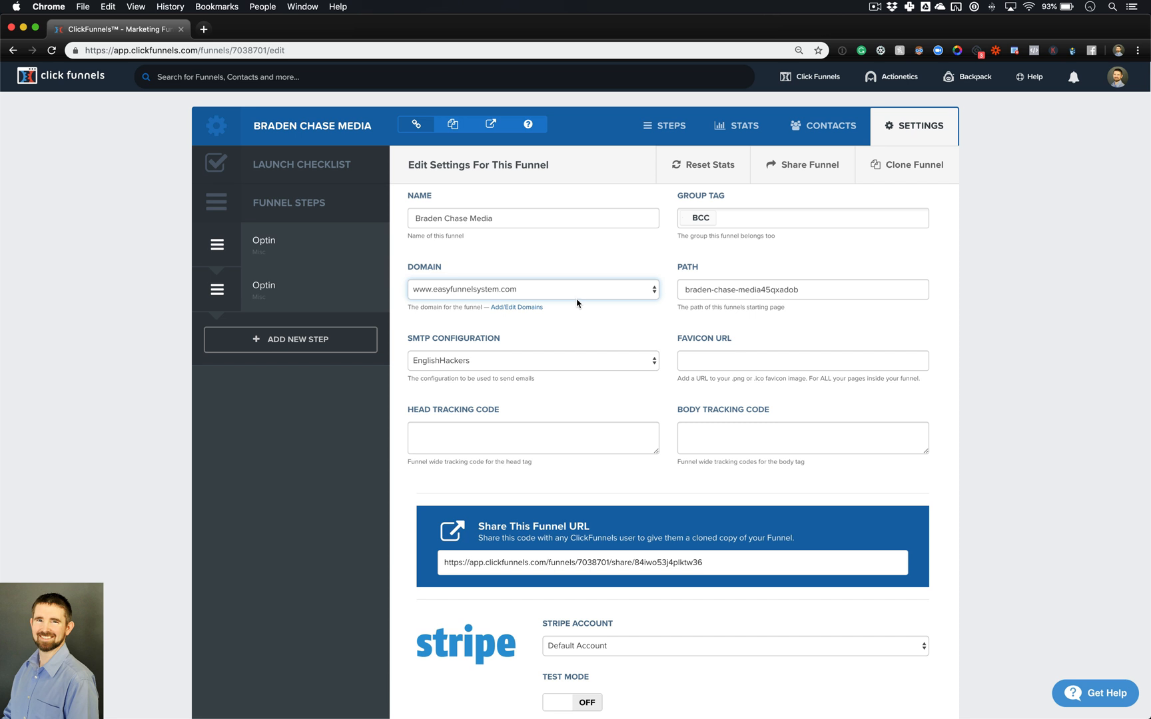
click(576, 293)
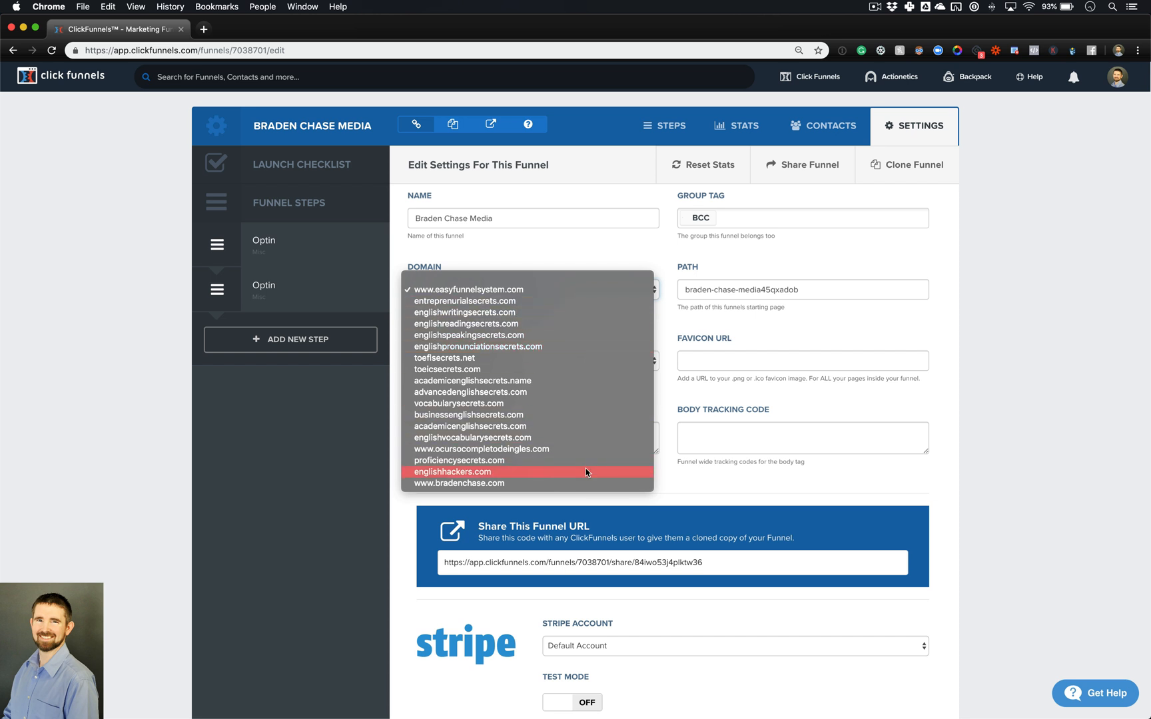
click(622, 265)
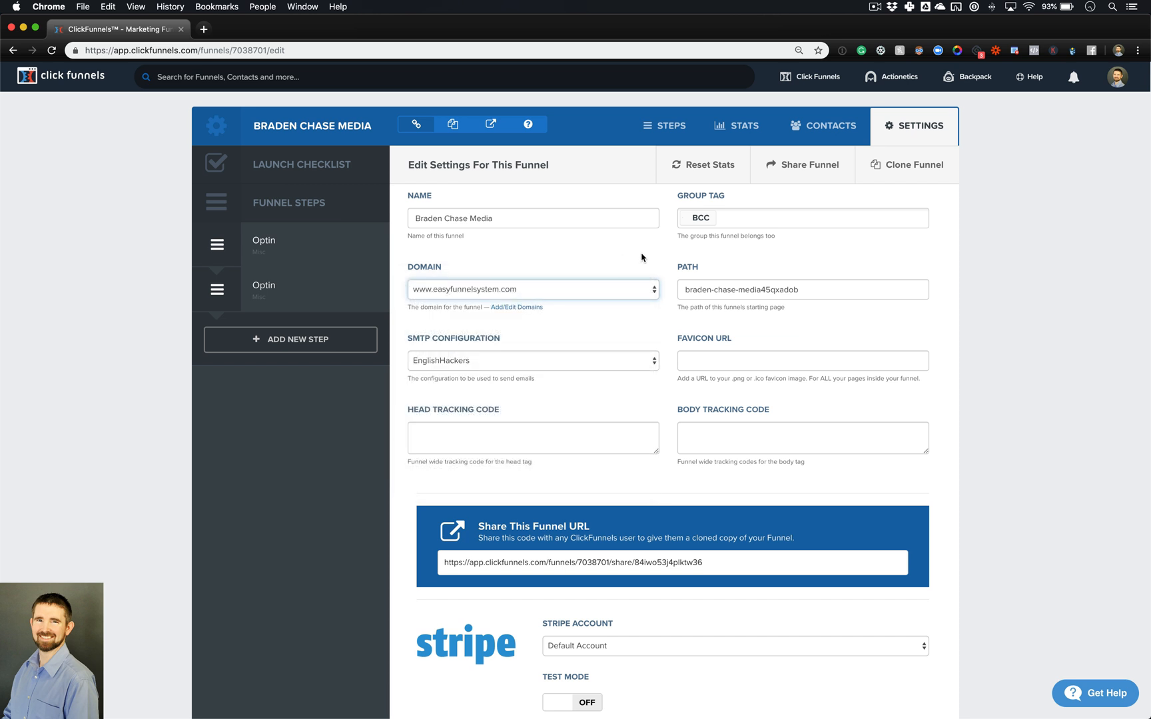
- Examine the remaining funnel settings: tracking codes, share URL, Stripe, Backpack, Zapier, webhooks and third-party membership access
scroll(635, 260, down, 1)
click(606, 411)
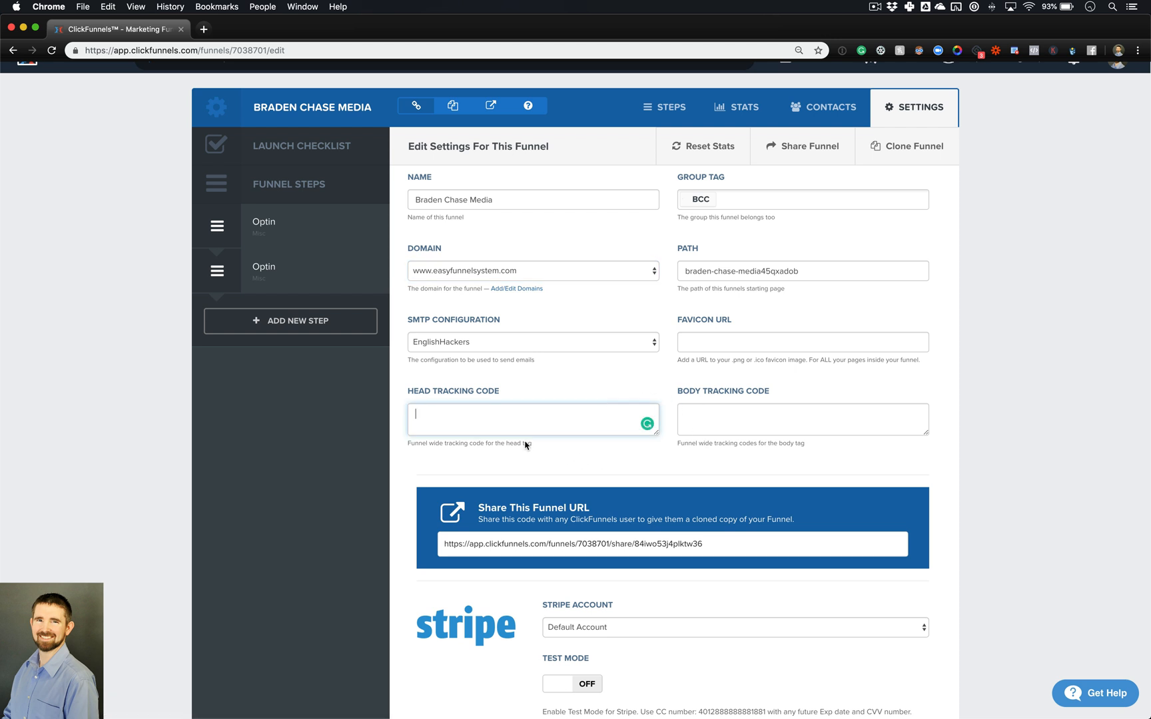
triple_click(446, 397)
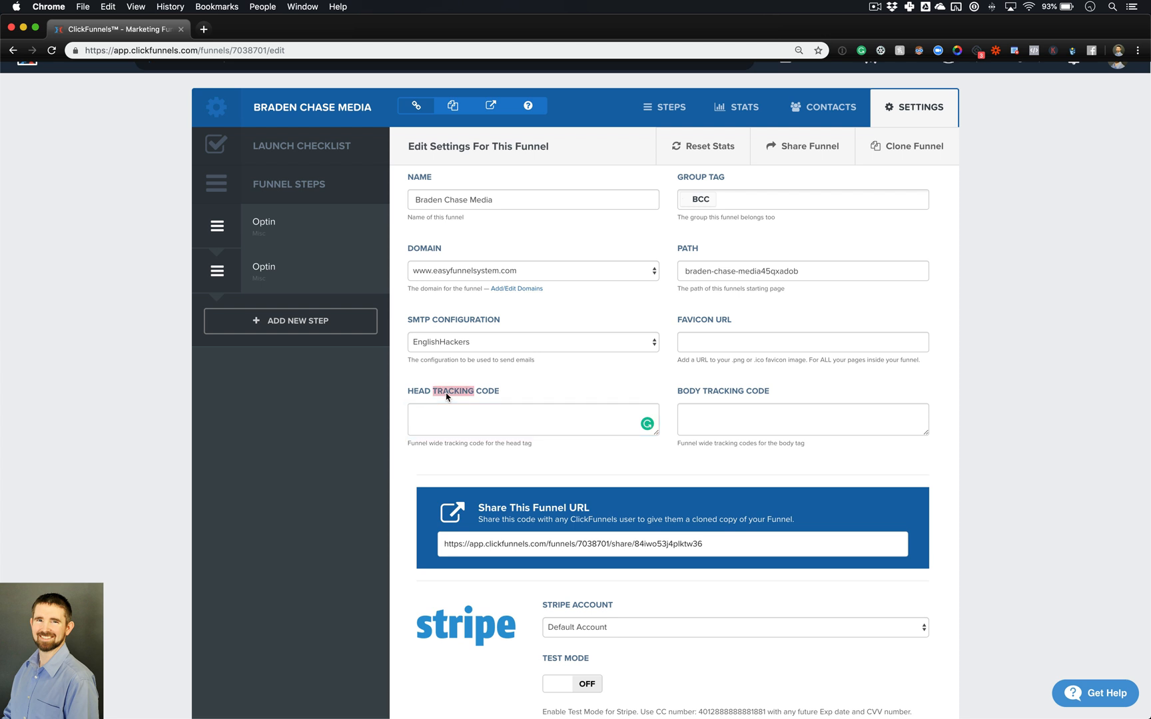
scroll(574, 397, down, 1)
scroll(574, 396, down, 4)
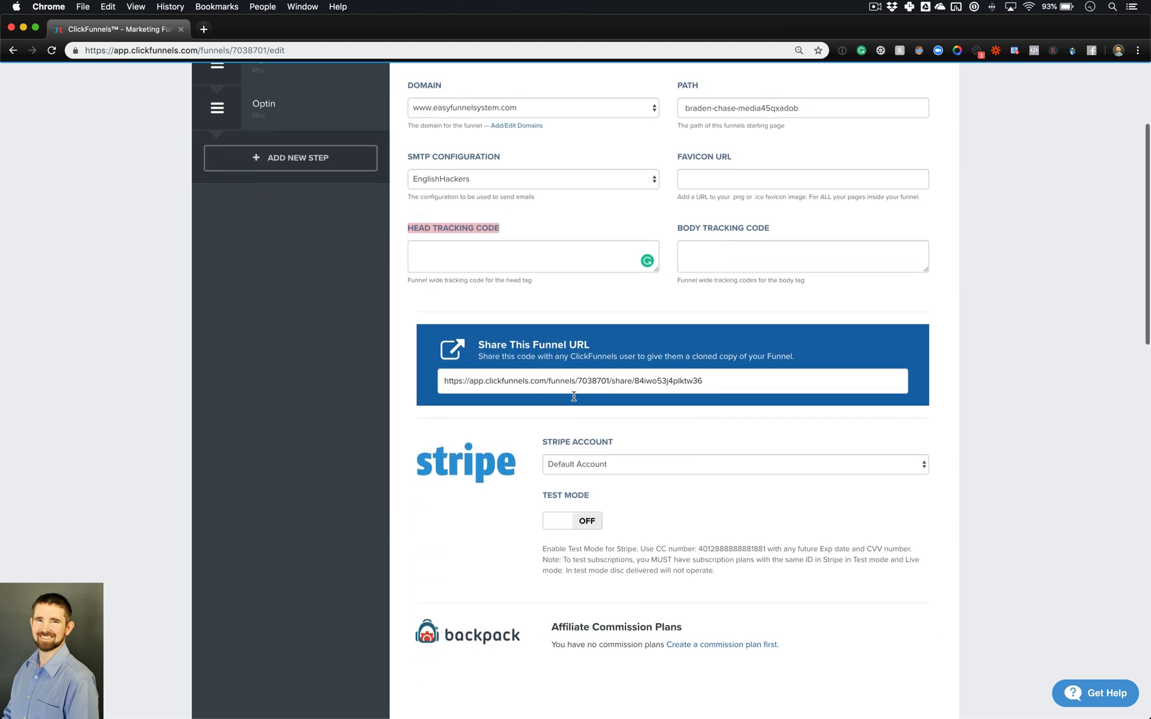
scroll(494, 529, down, 2)
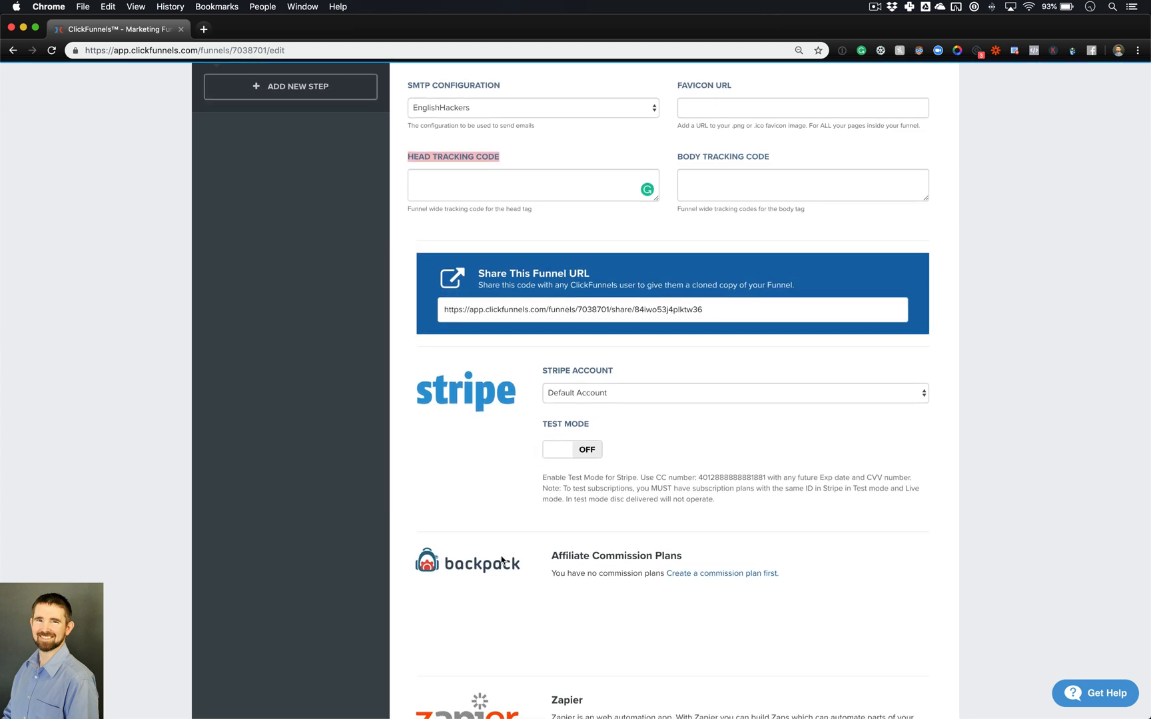
scroll(502, 558, down, 15)
scroll(502, 560, down, 14)
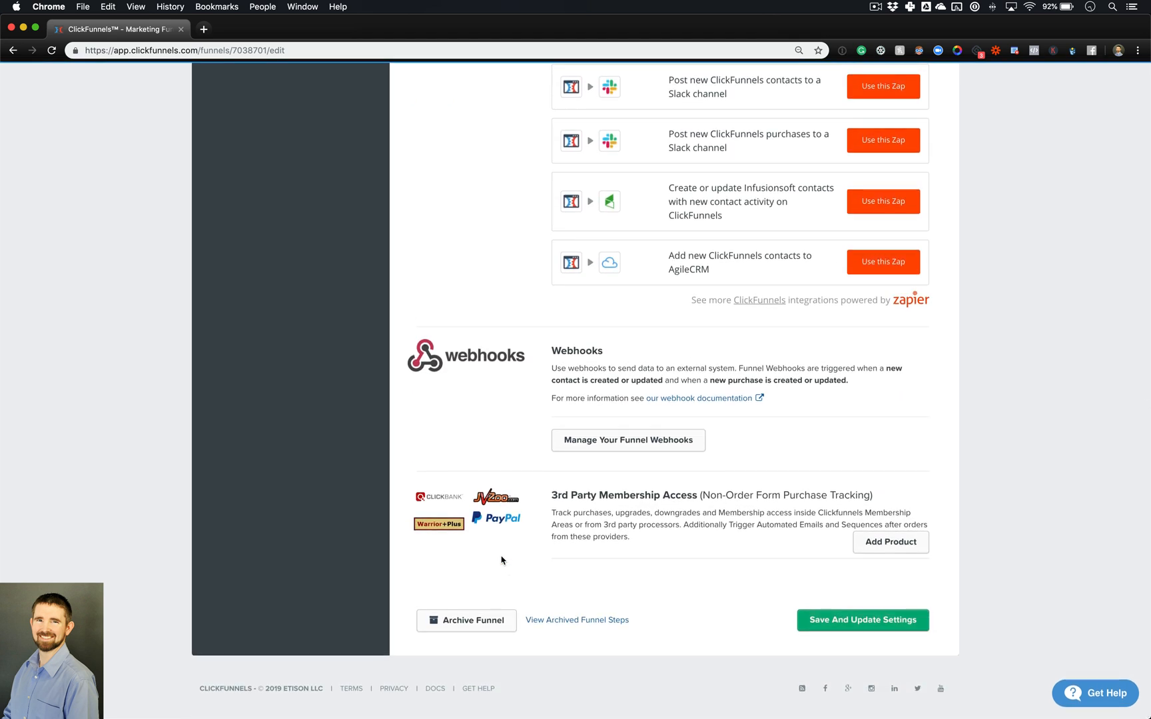
scroll(514, 559, up, 20)
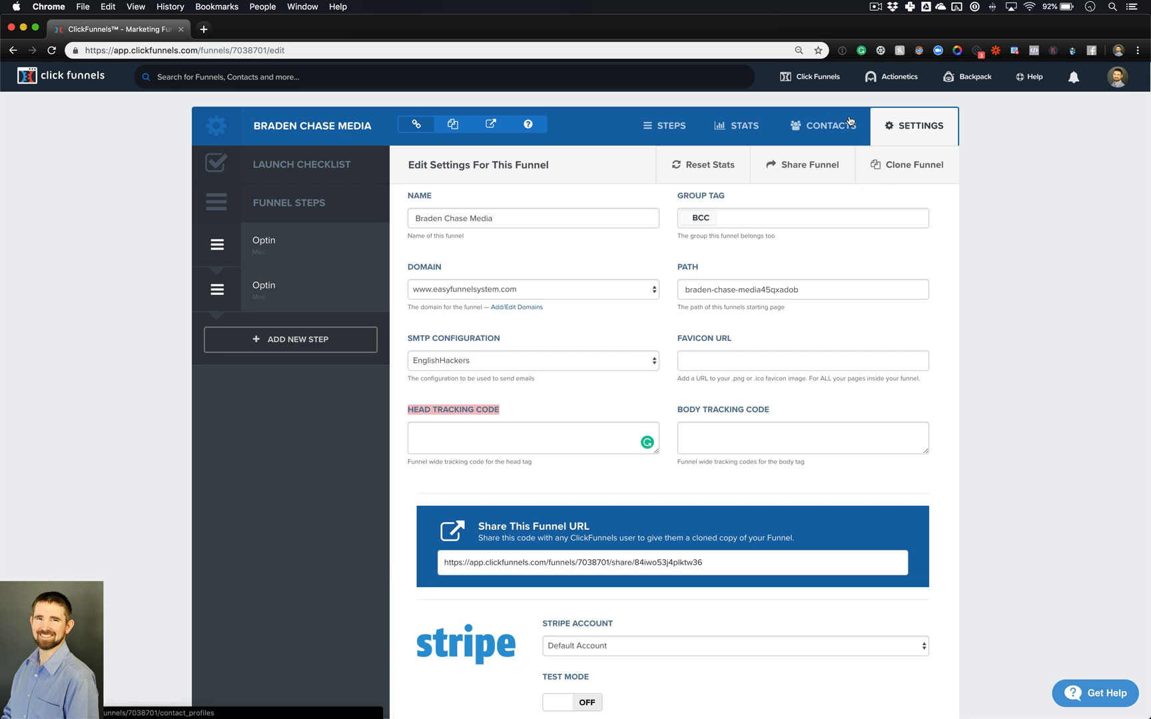
- Return to the funnel's steps, open the first Optin page for editing and delete all its existing sections
click(667, 130)
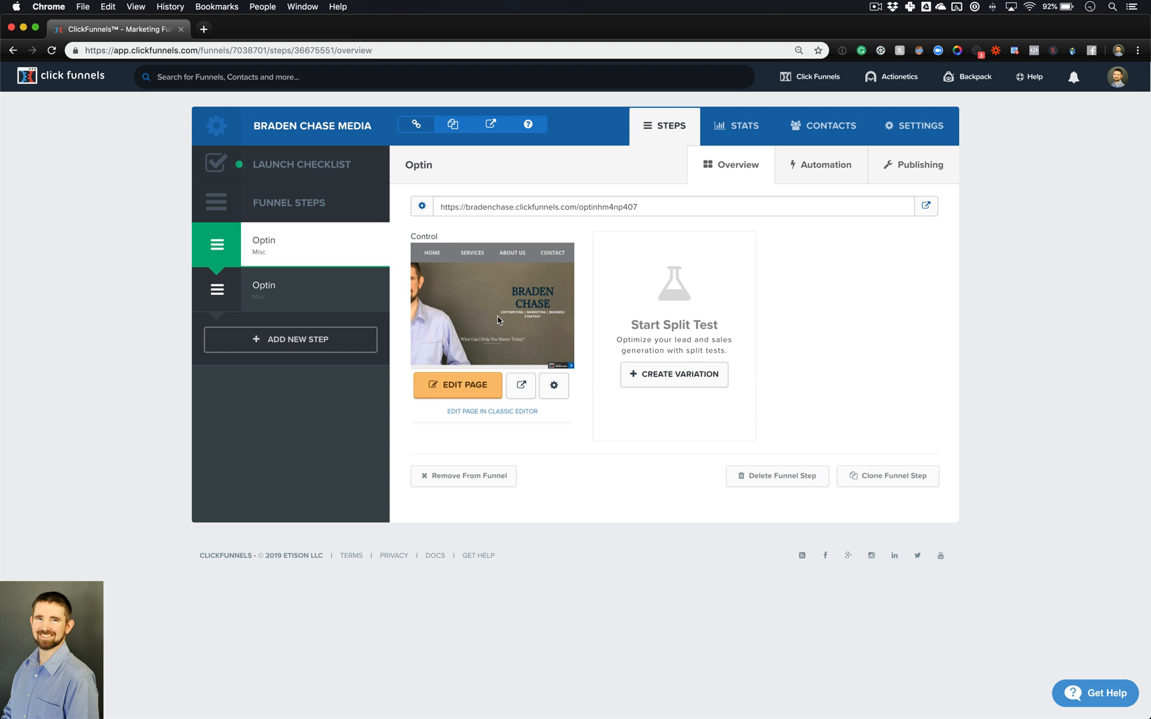
click(462, 391)
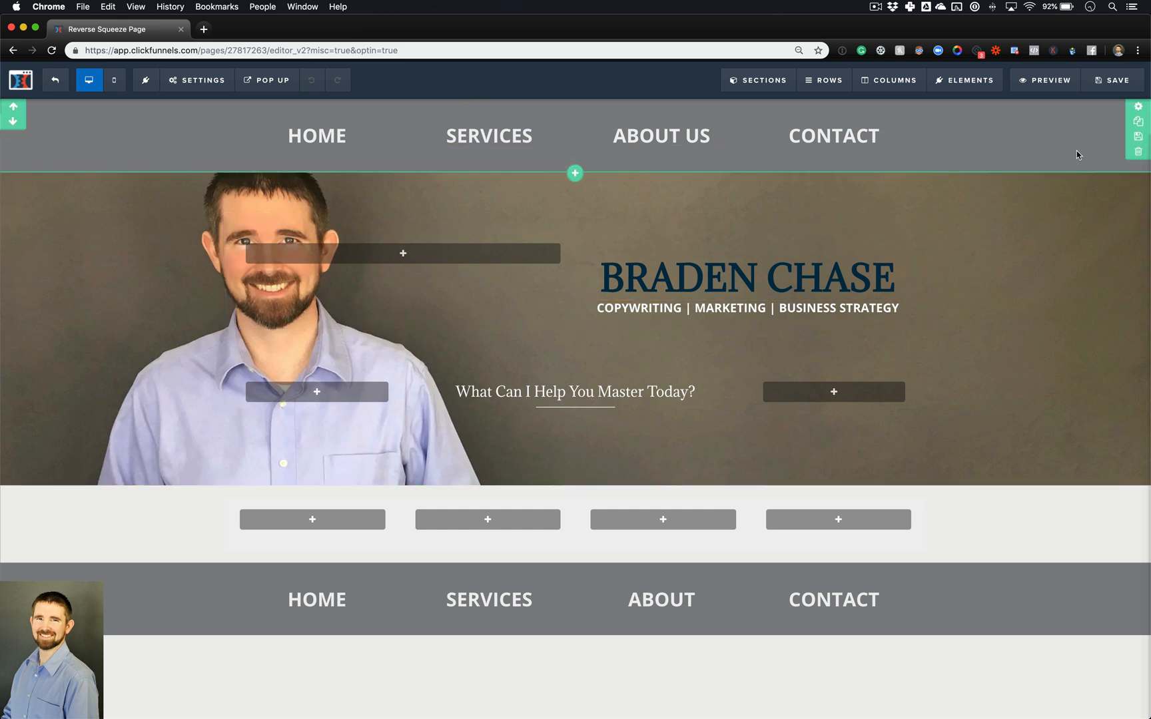
click(1138, 152)
click(678, 120)
click(1138, 151)
click(679, 120)
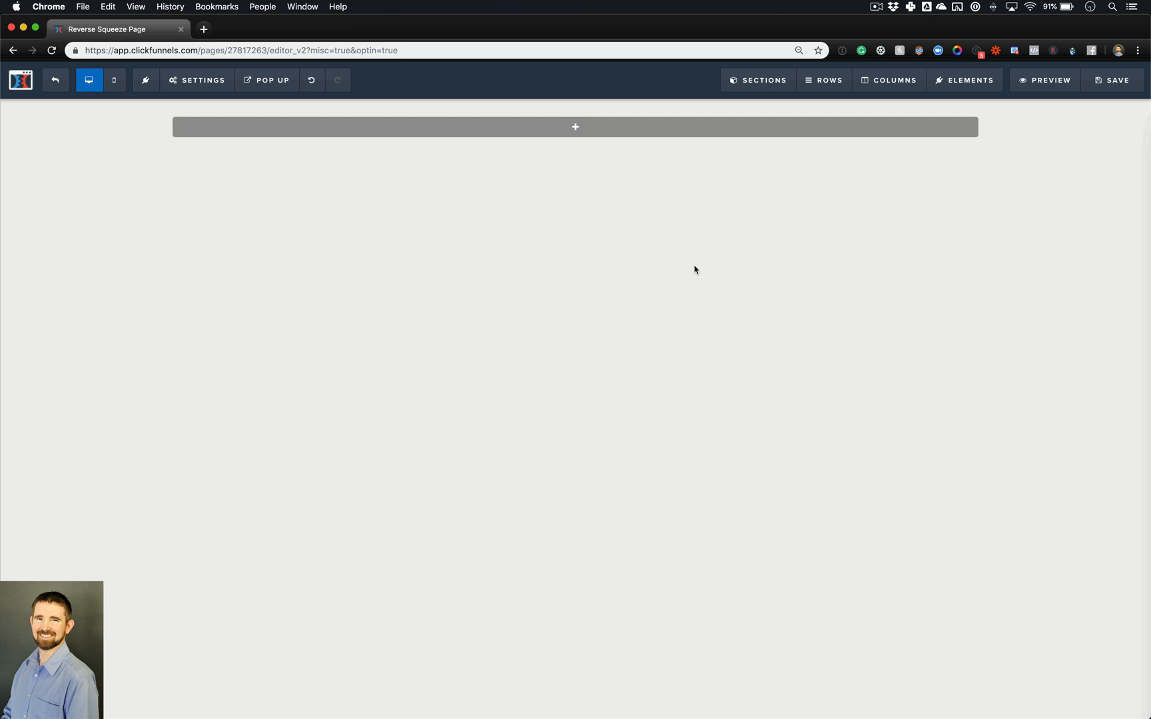
- Add a new full-width section to the empty page
mouse_move(642, 136)
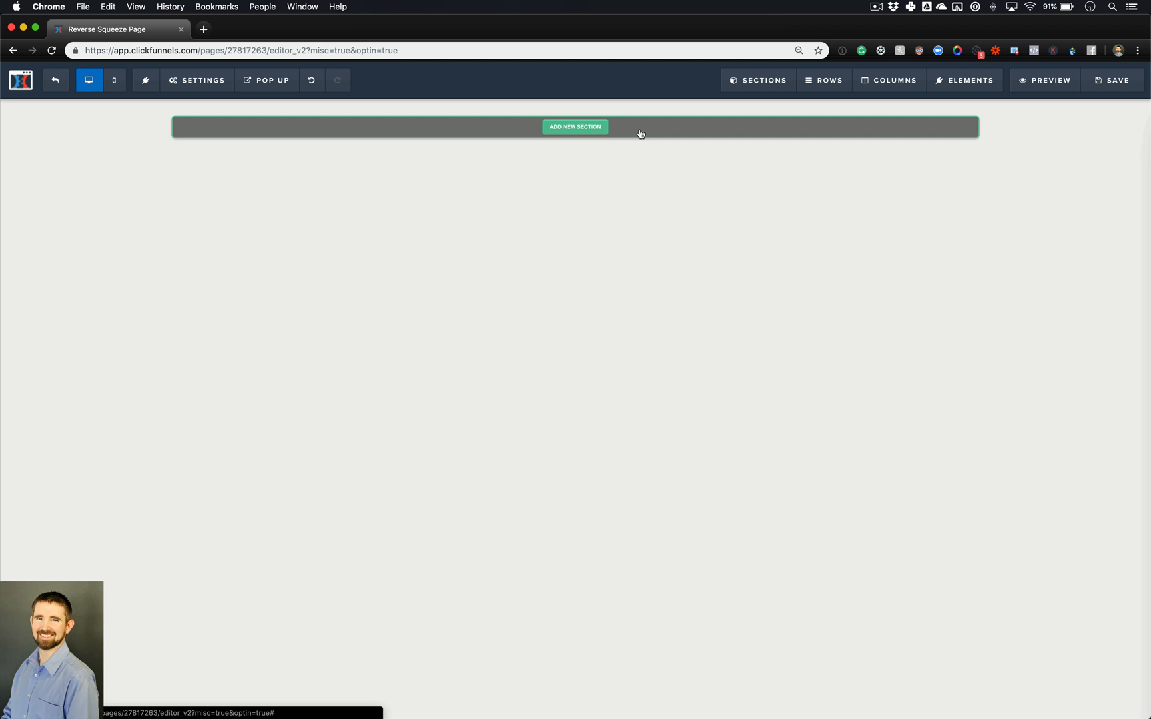
click(640, 134)
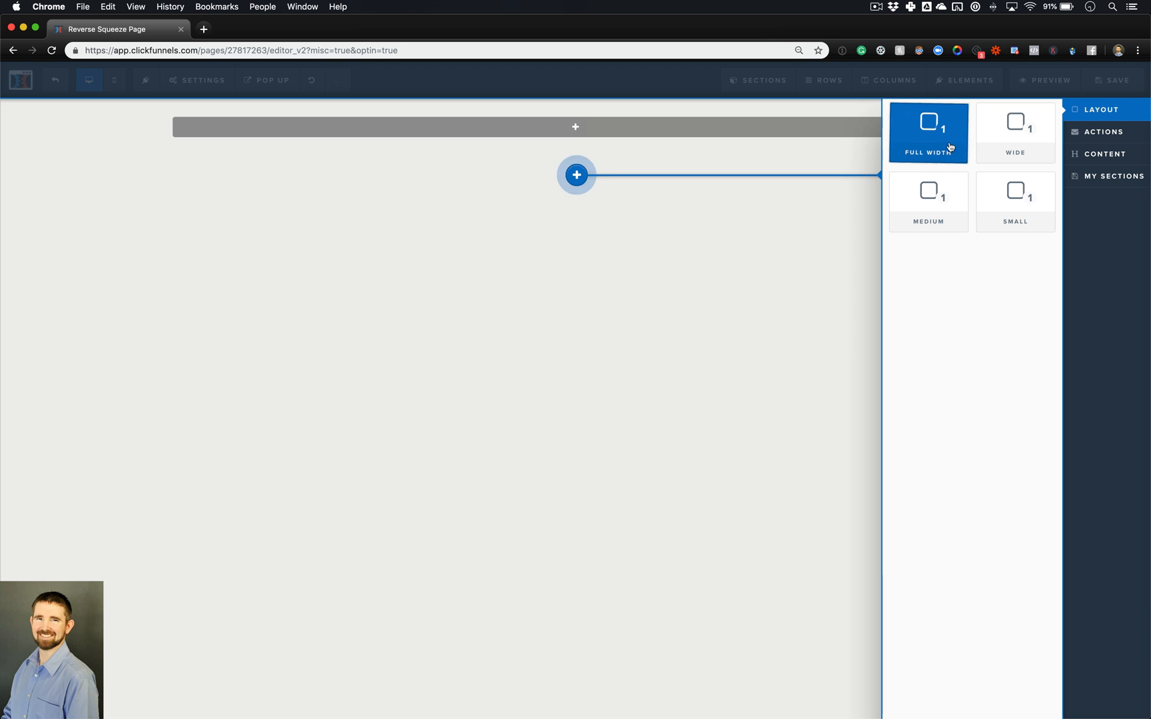
click(933, 147)
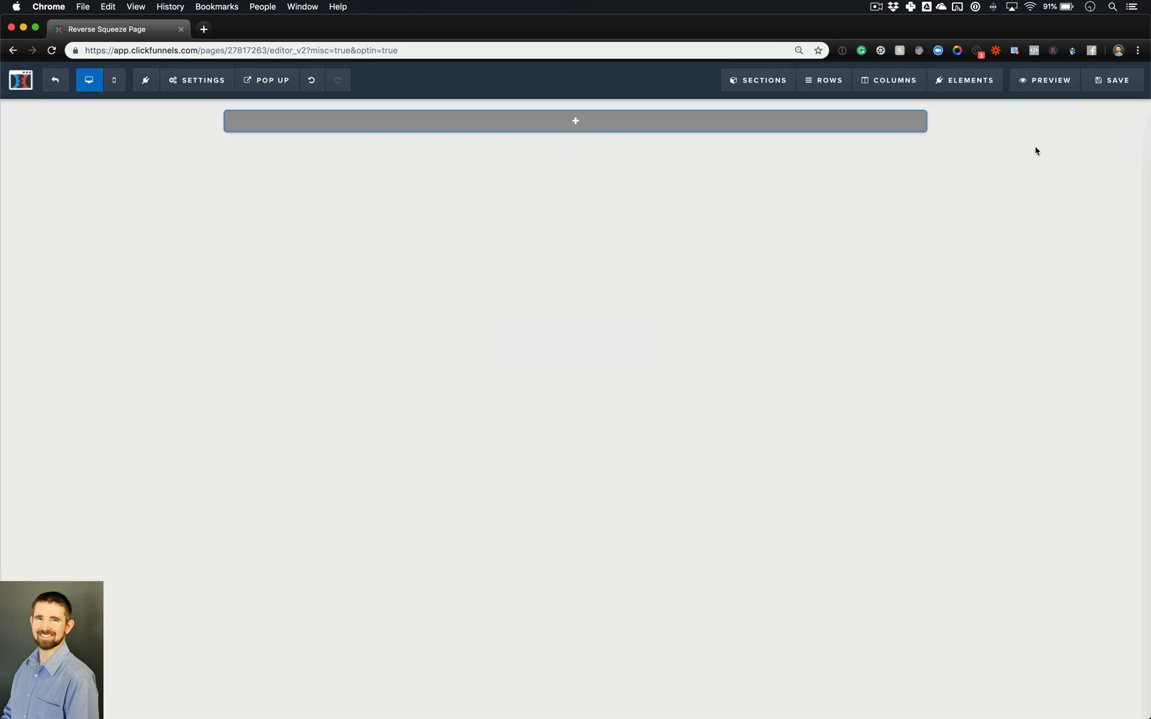
- Try the Wide and Small widths in the section's settings and set the section width back to Full Page
mouse_move(1097, 127)
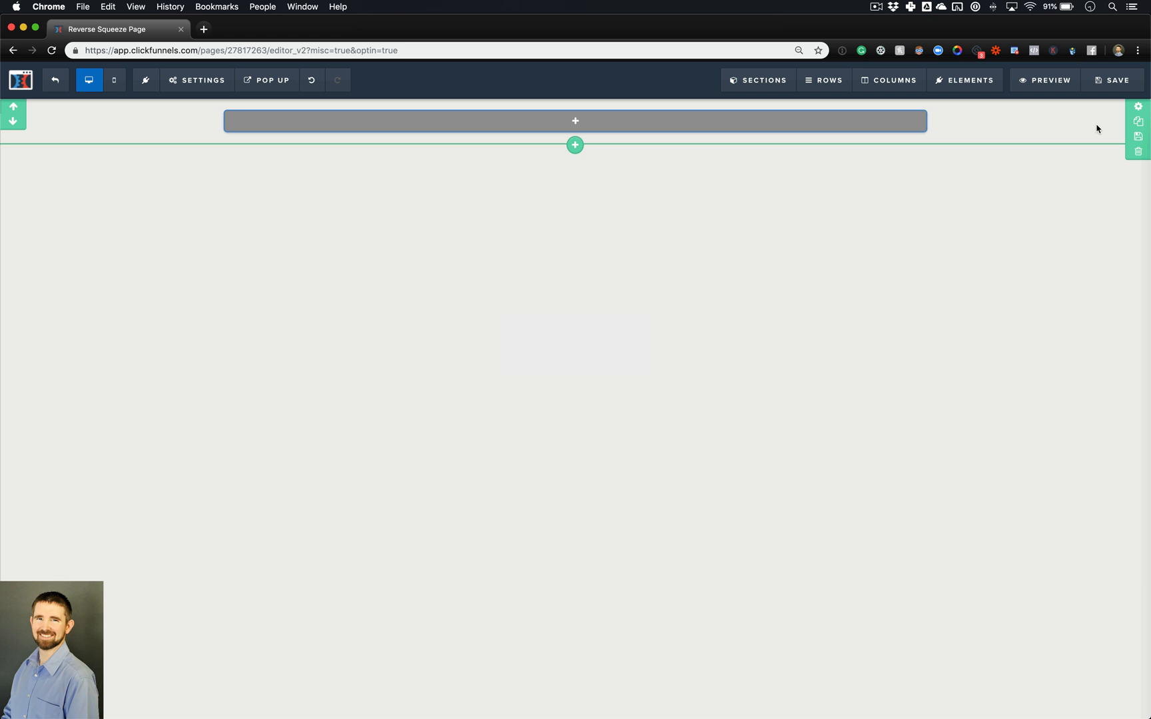
click(1139, 108)
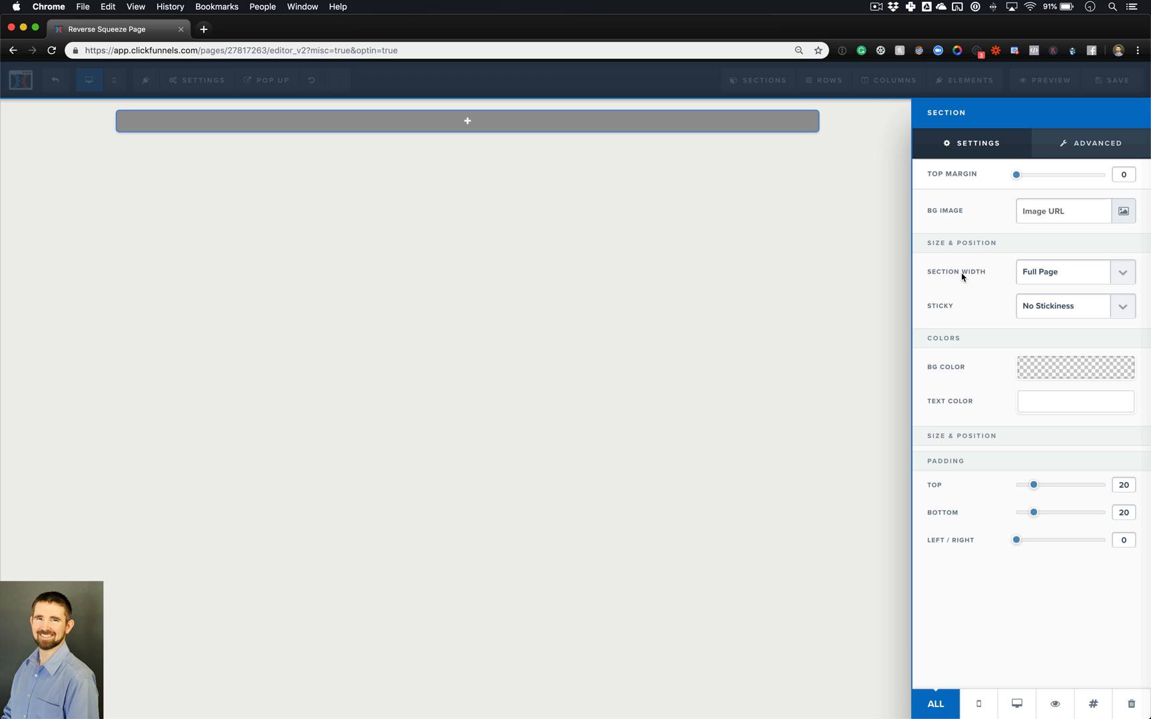
click(1128, 277)
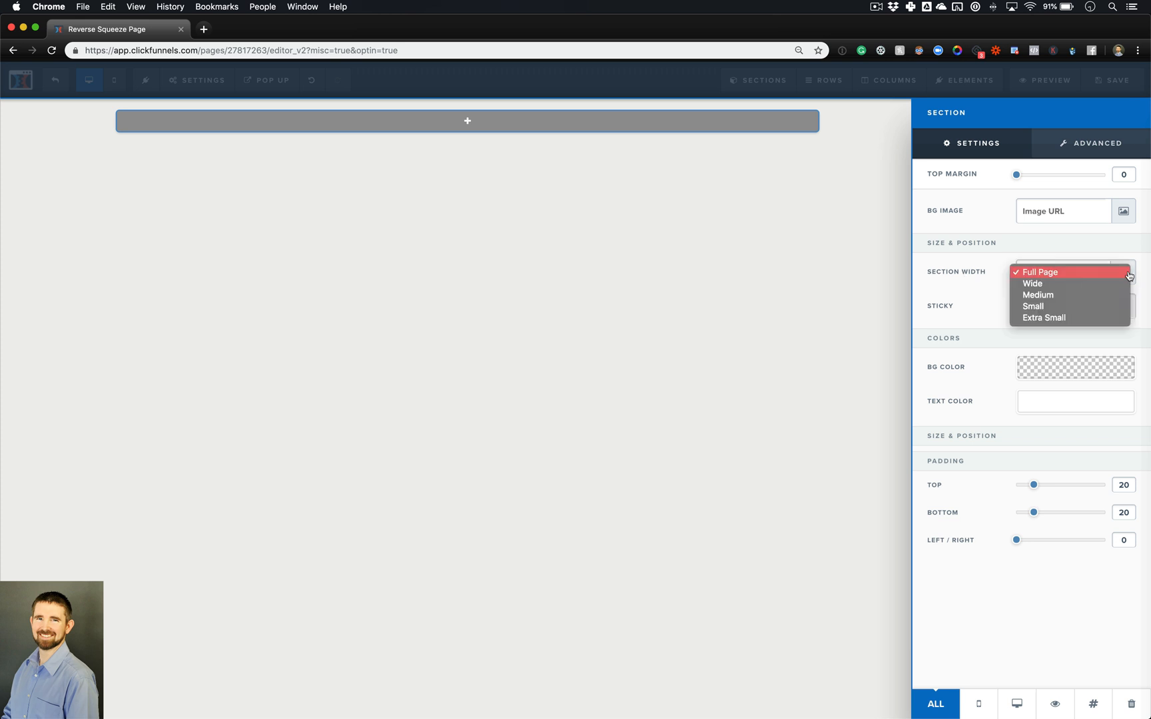
click(1110, 287)
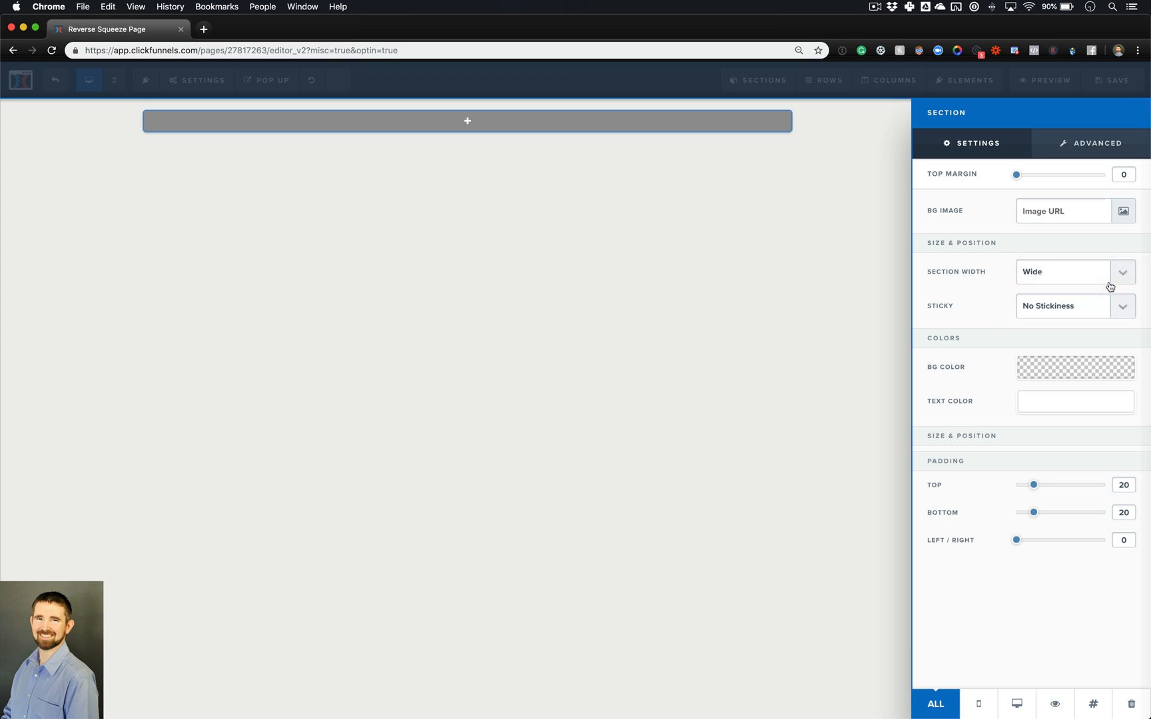
drag(1109, 287, 1110, 300)
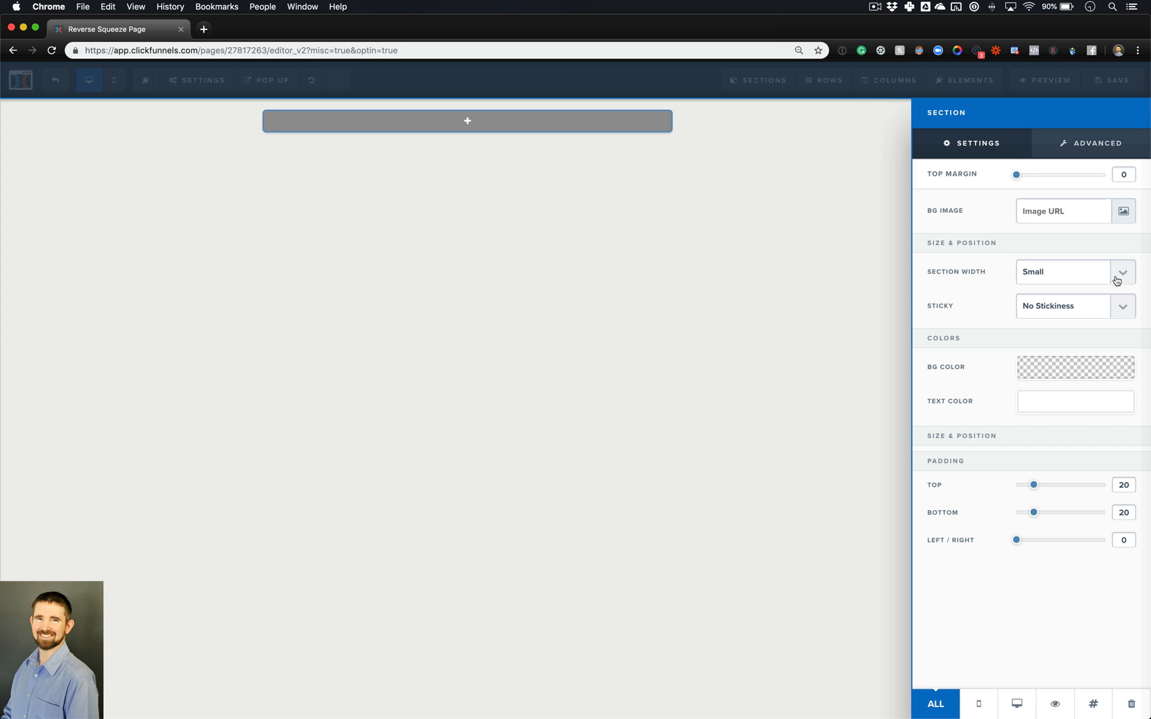
click(1115, 280)
click(1097, 239)
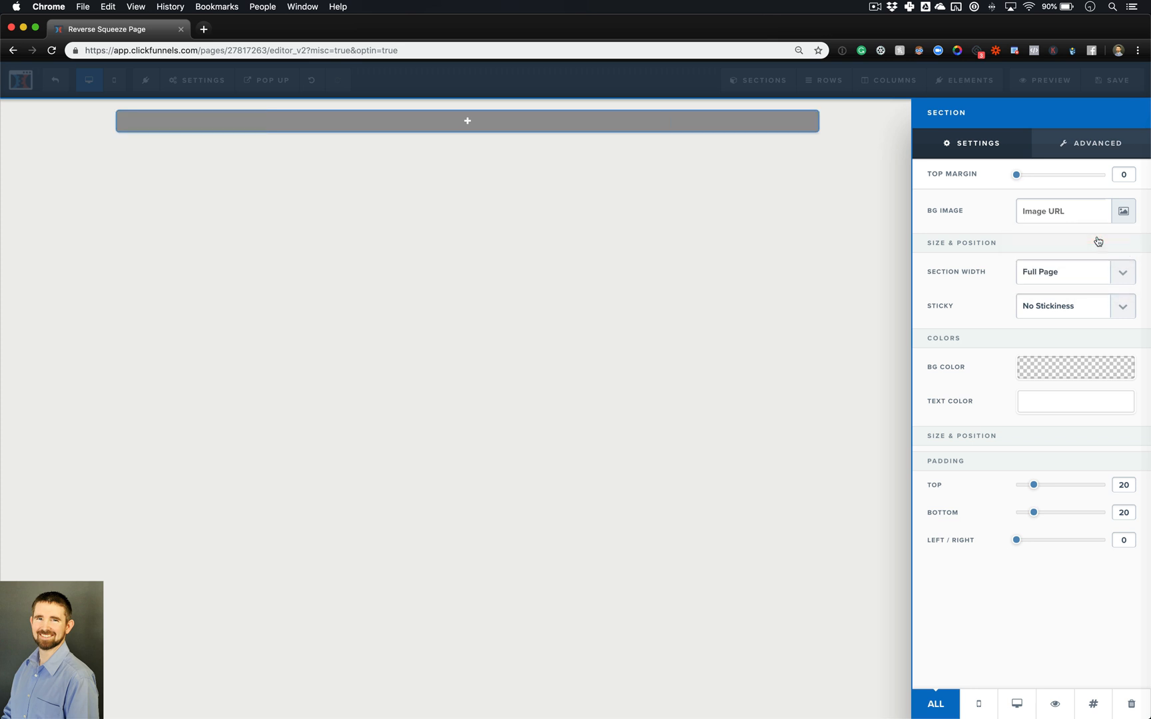
click(860, 215)
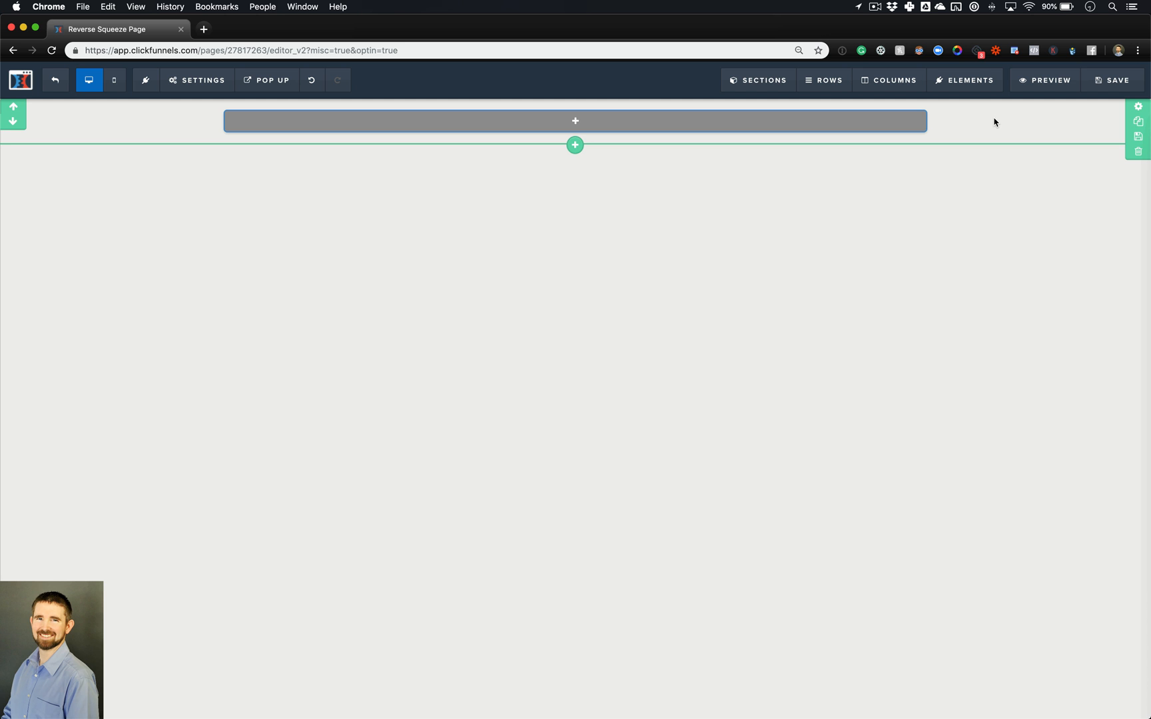
- Insert the saved row "ESS Footer w/ Privacy" into the section and delete that row again
mouse_move(874, 128)
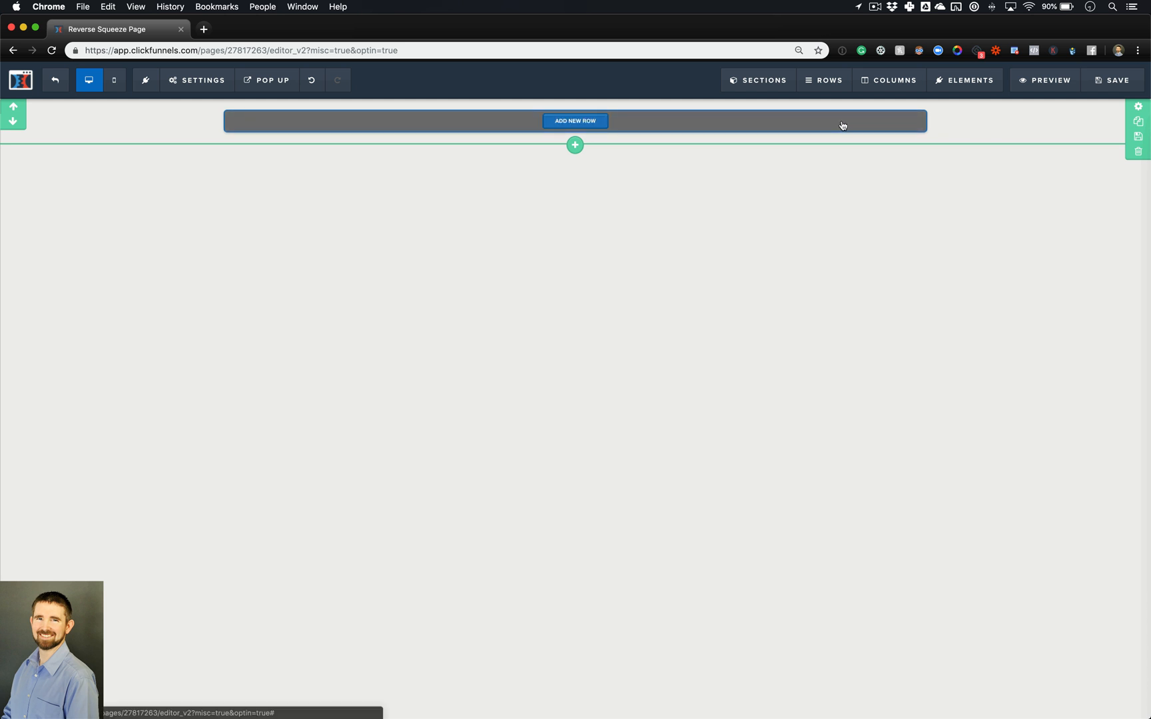
click(688, 120)
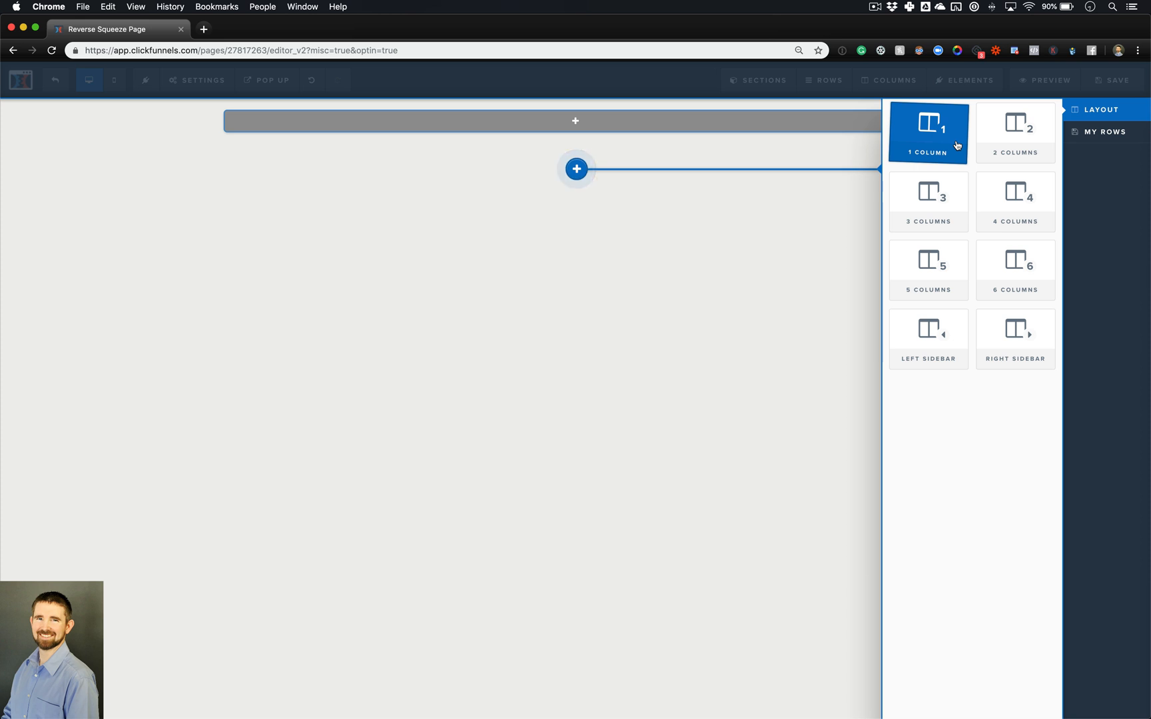
click(1105, 136)
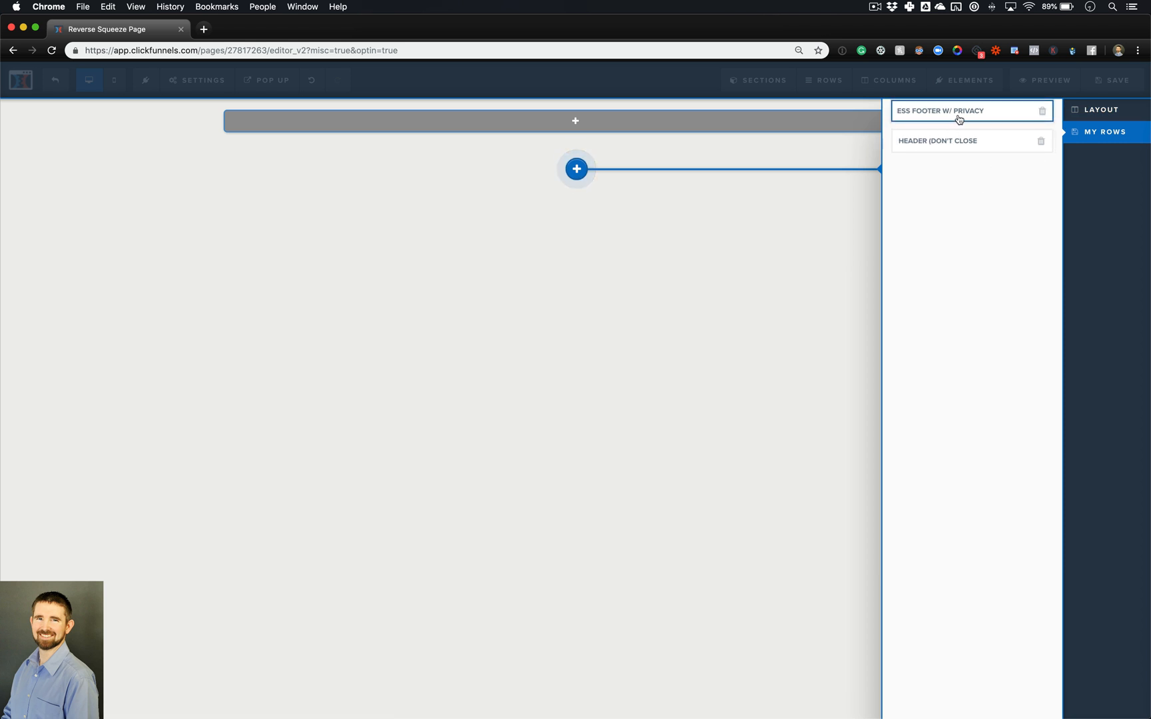
drag(897, 113, 771, 133)
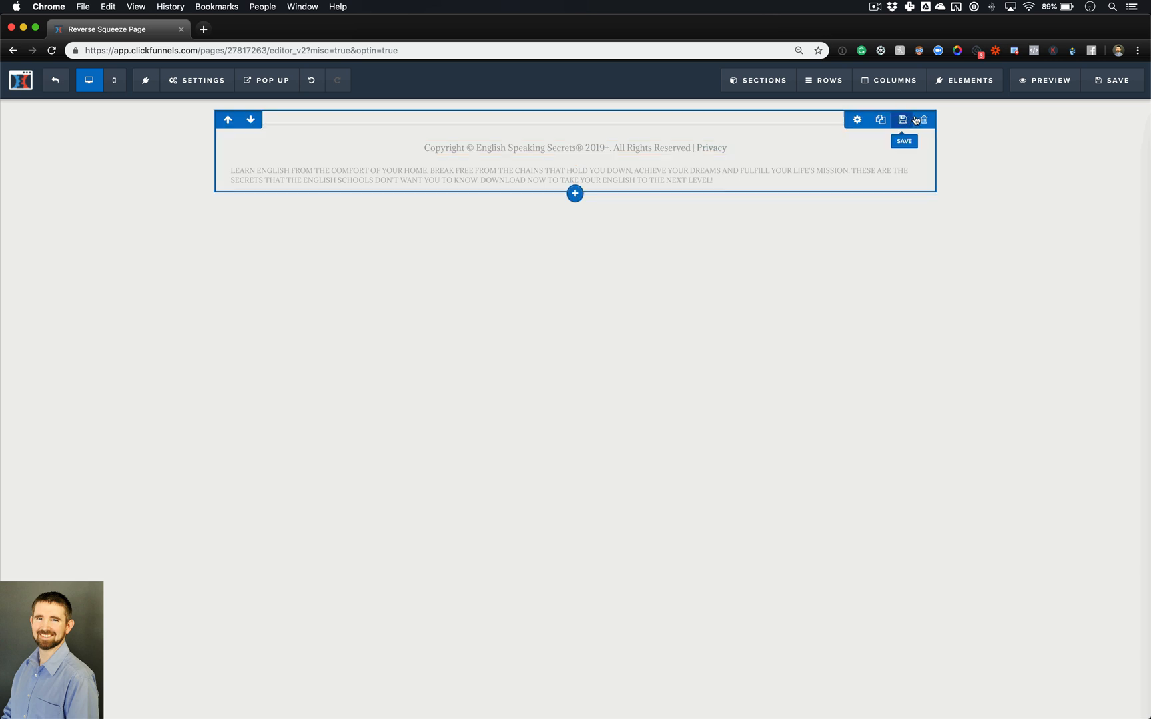
click(924, 121)
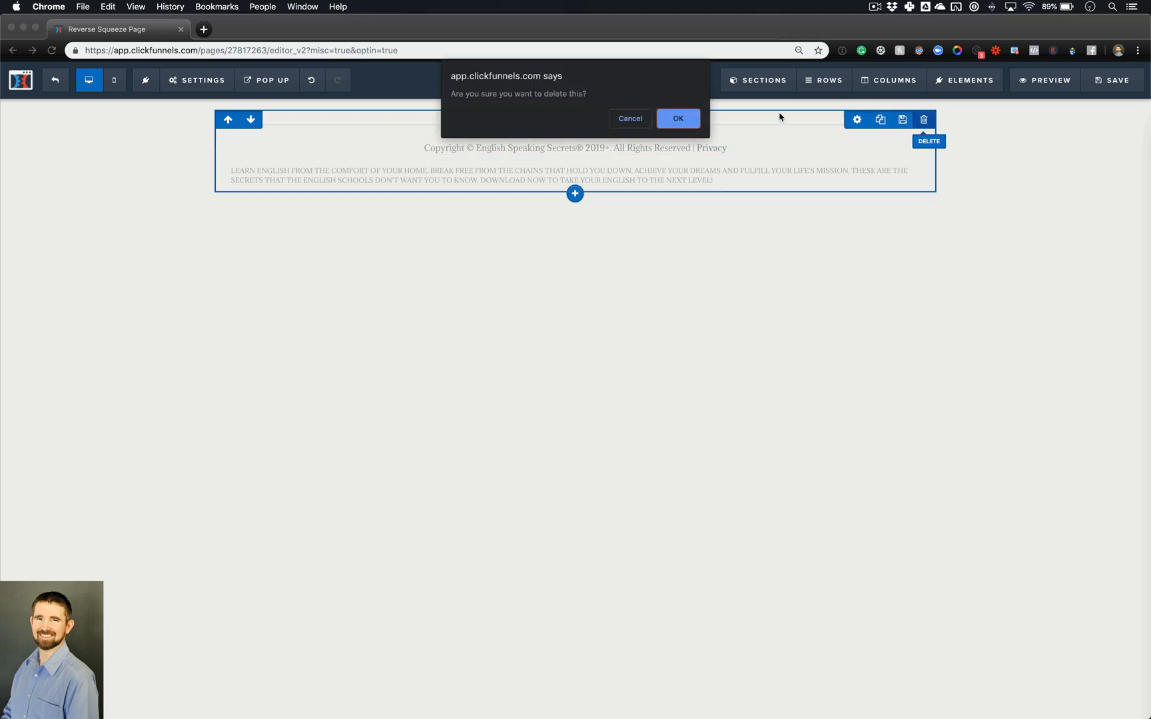
click(690, 120)
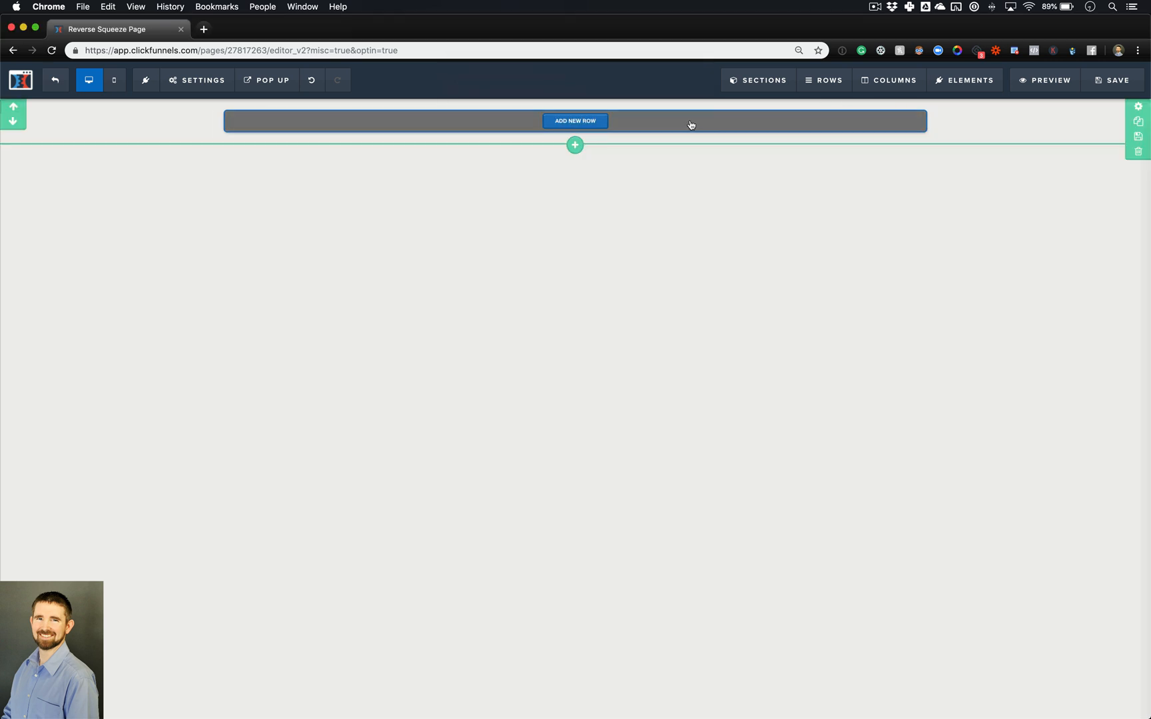
- Add a new two-column row to the empty section
click(730, 130)
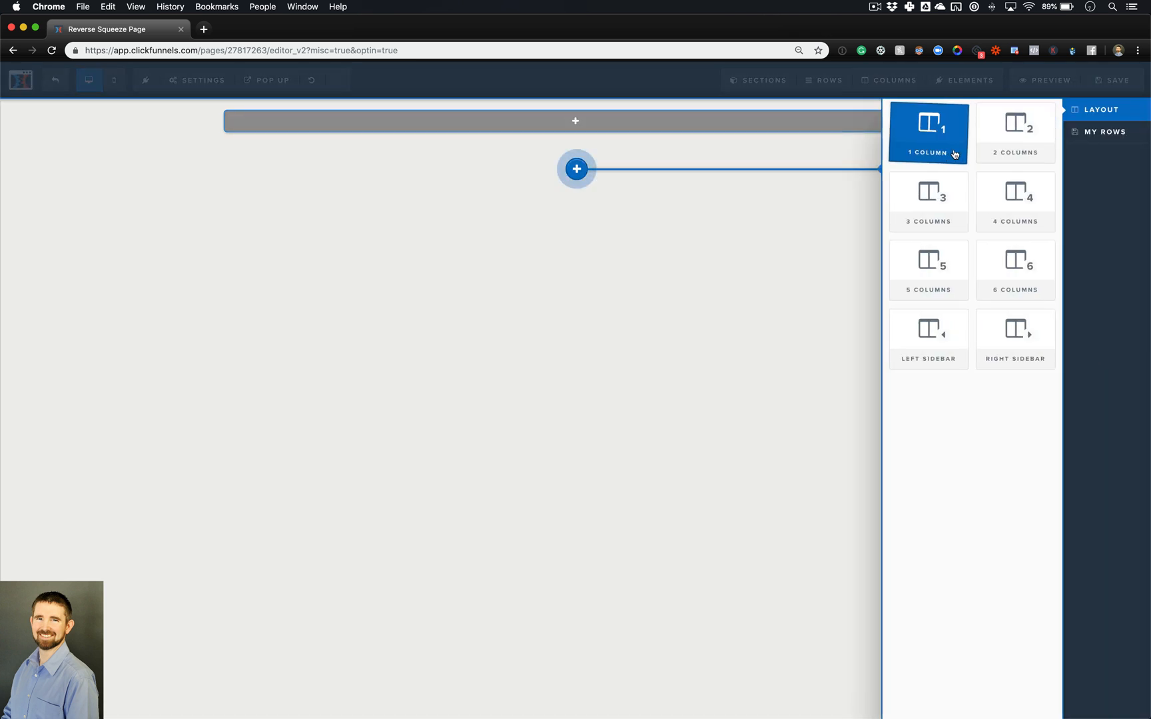
click(1022, 154)
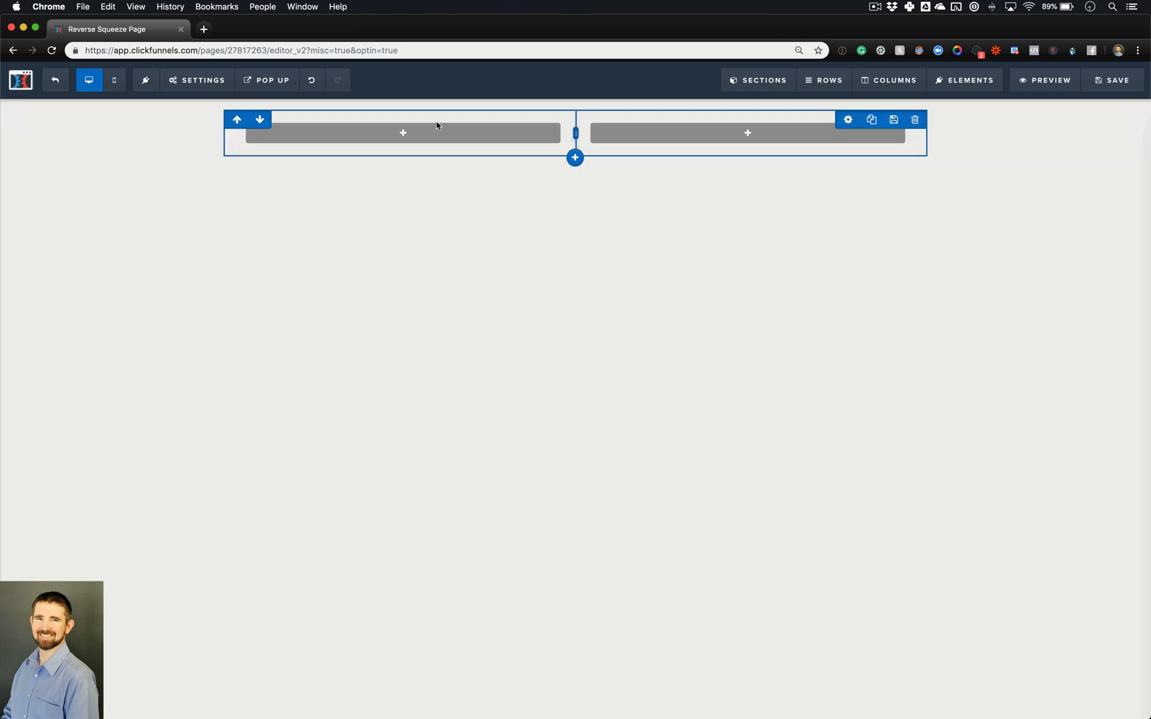
mouse_move(457, 134)
mouse_move(696, 145)
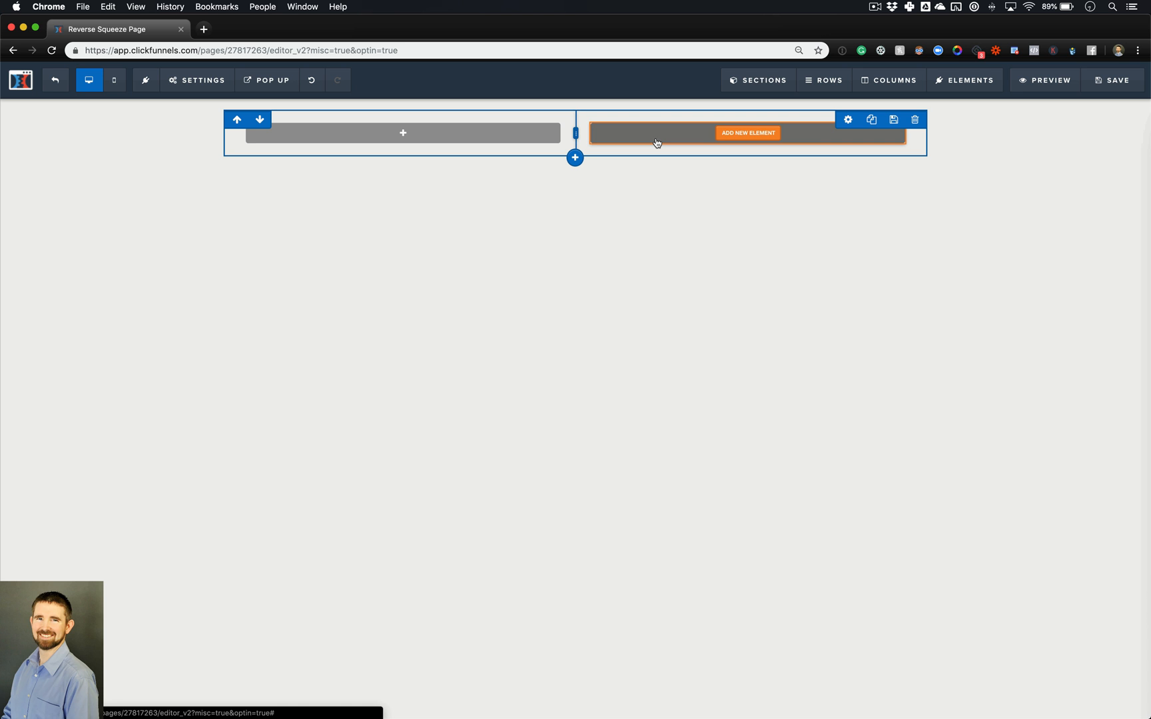
- Look through the available page elements and add an Image element to the row's left column
click(404, 133)
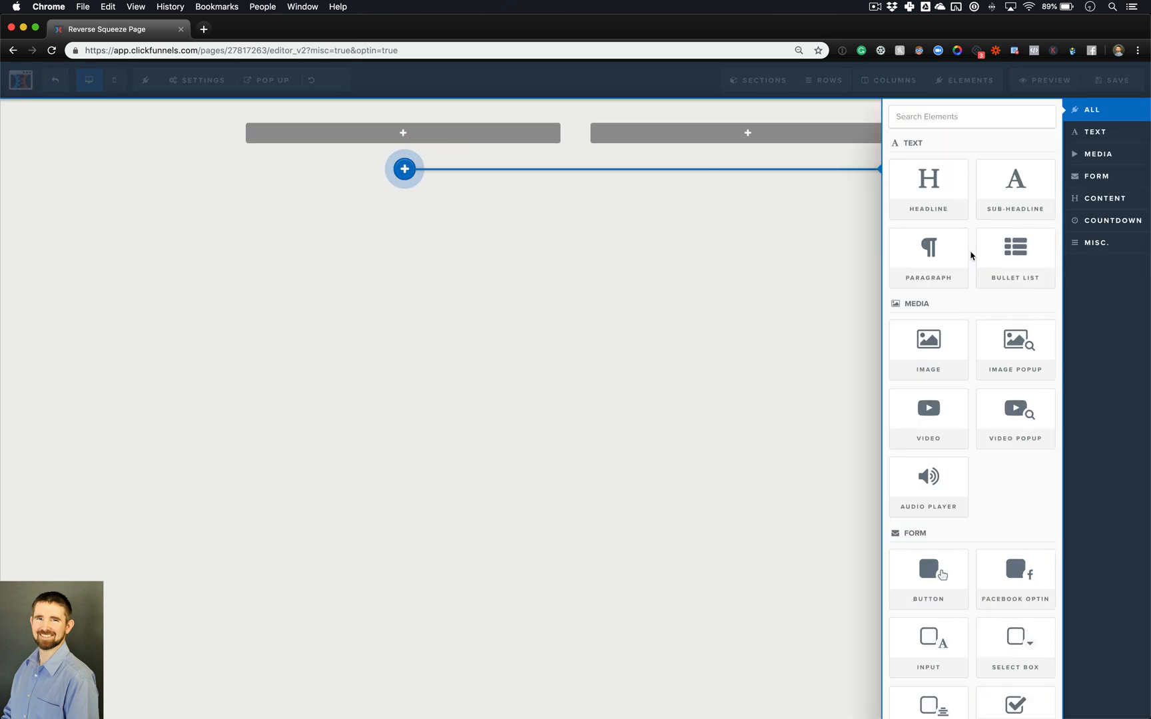
scroll(971, 255, down, 5)
scroll(971, 255, down, 15)
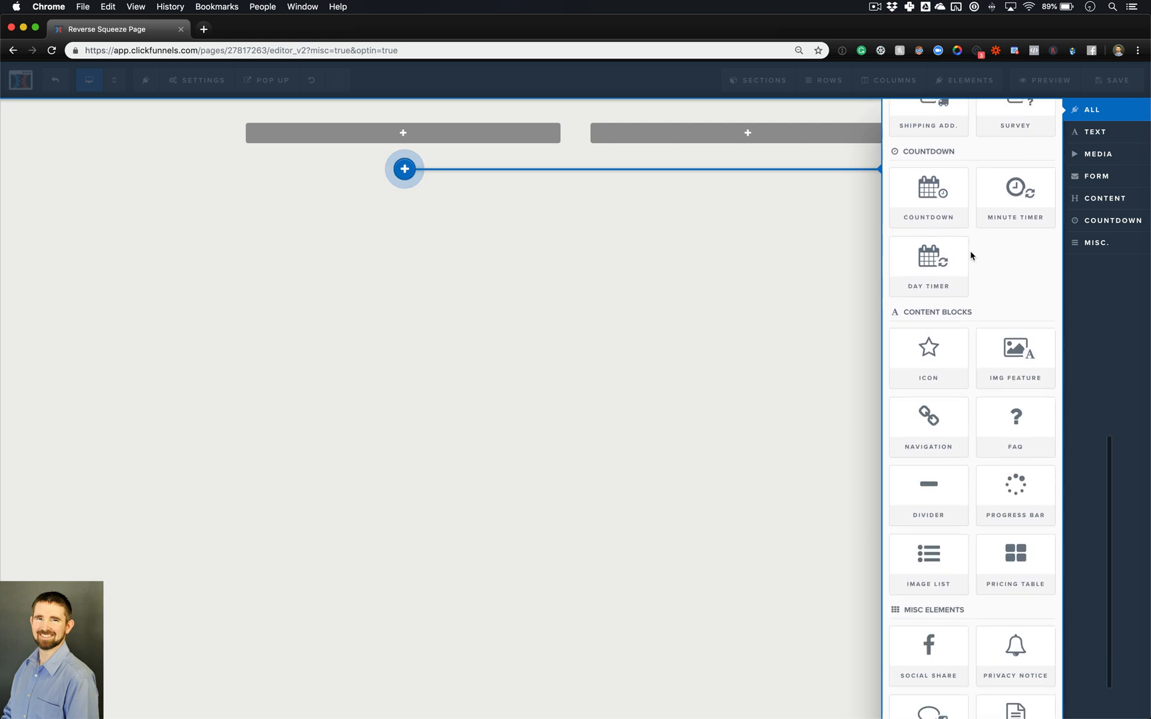
scroll(970, 255, up, 20)
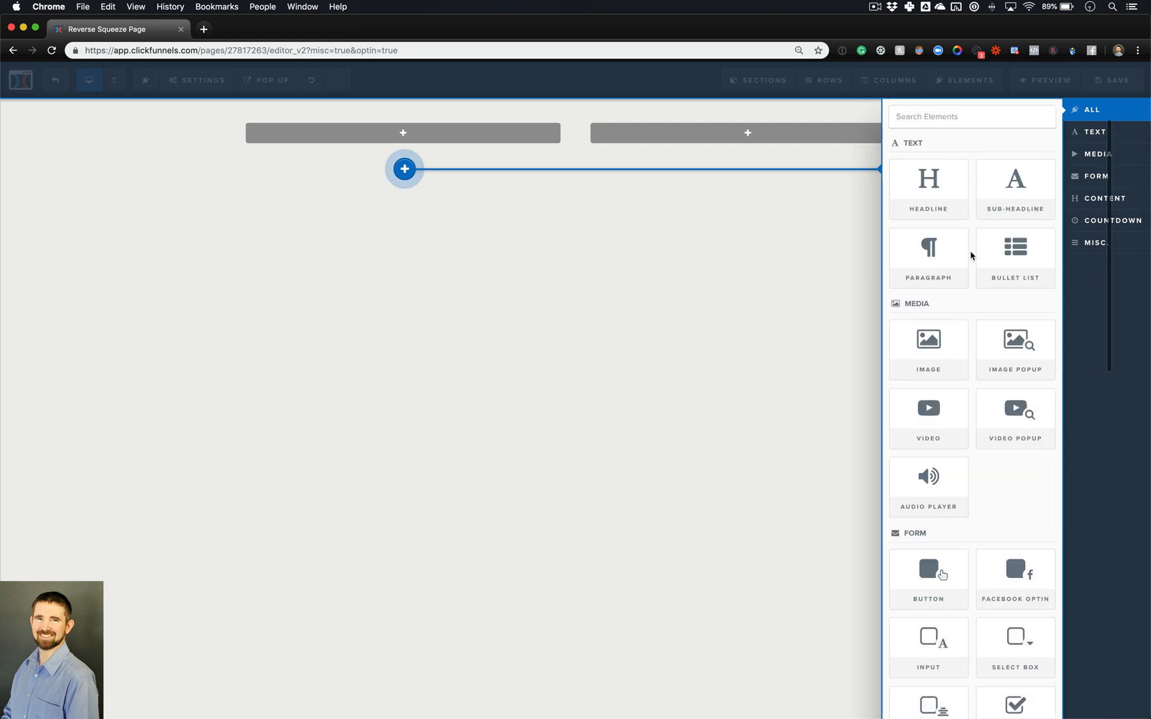
scroll(971, 249, down, 15)
scroll(969, 249, down, 5)
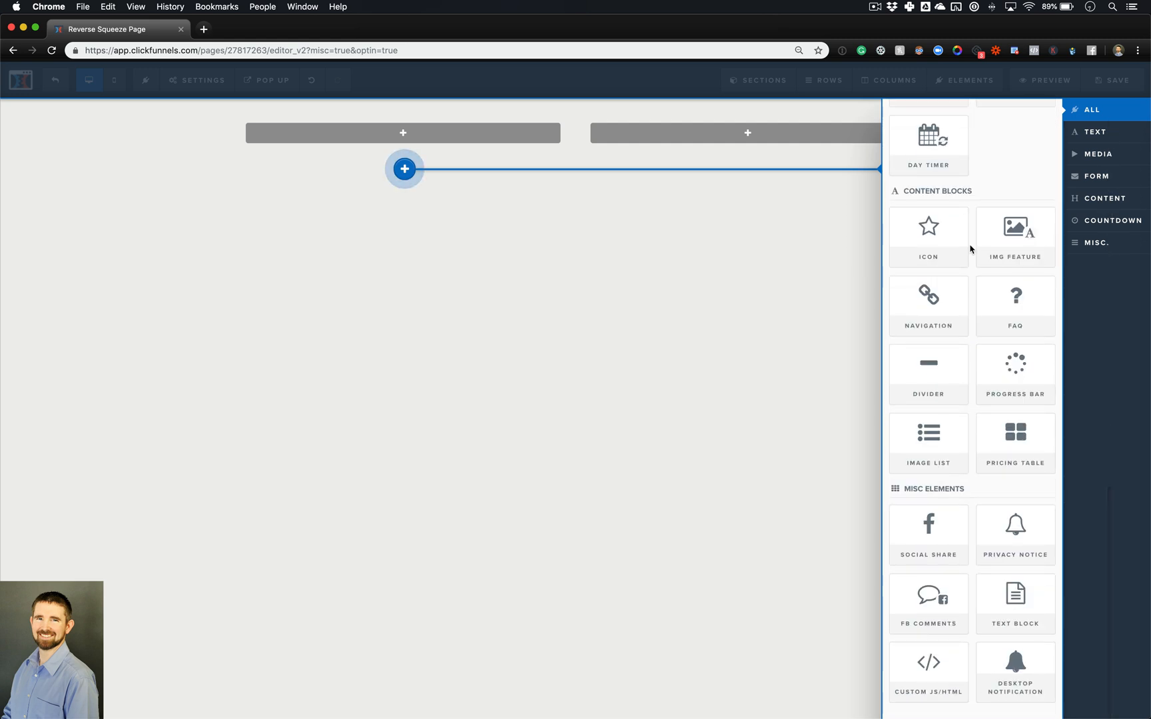
scroll(970, 249, up, 20)
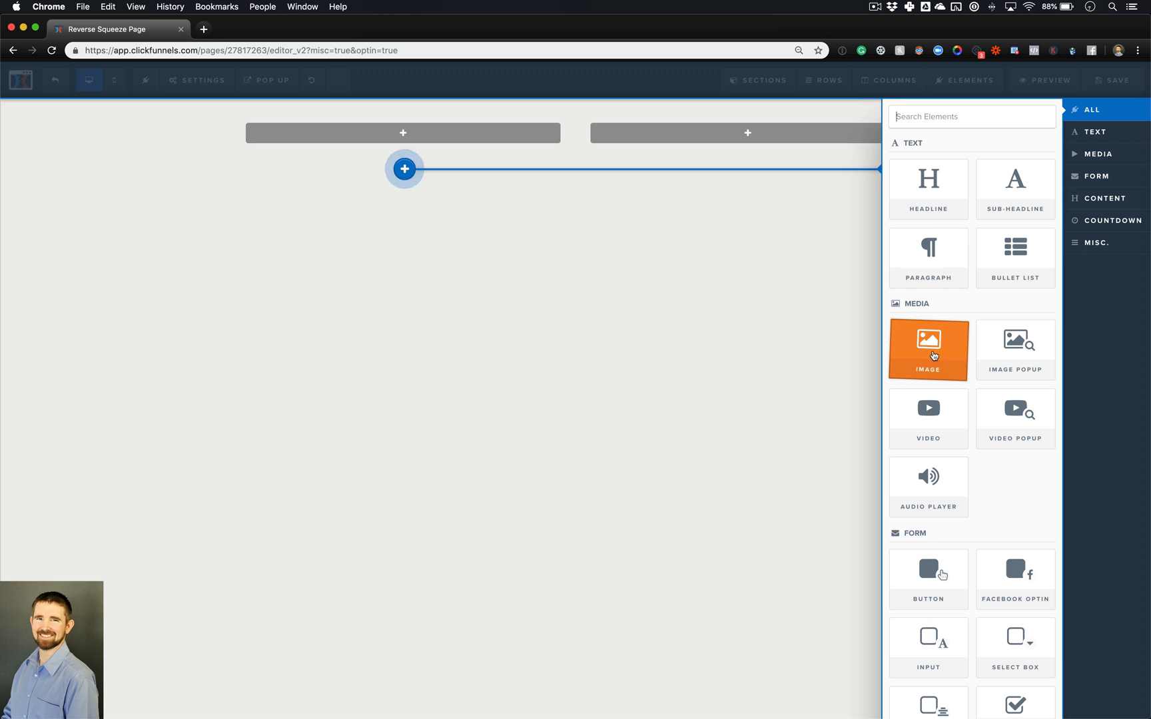
drag(934, 356, 492, 134)
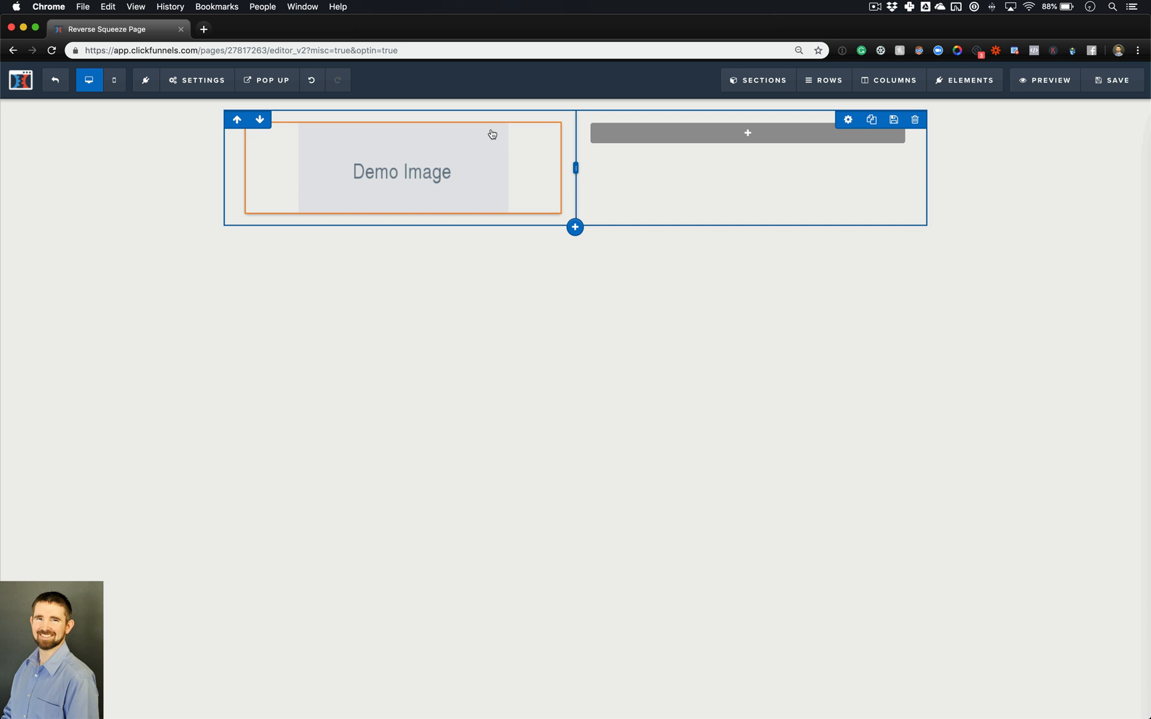
- Replace the demo image with the picture of a stone letter S from the uploaded images library
click(456, 150)
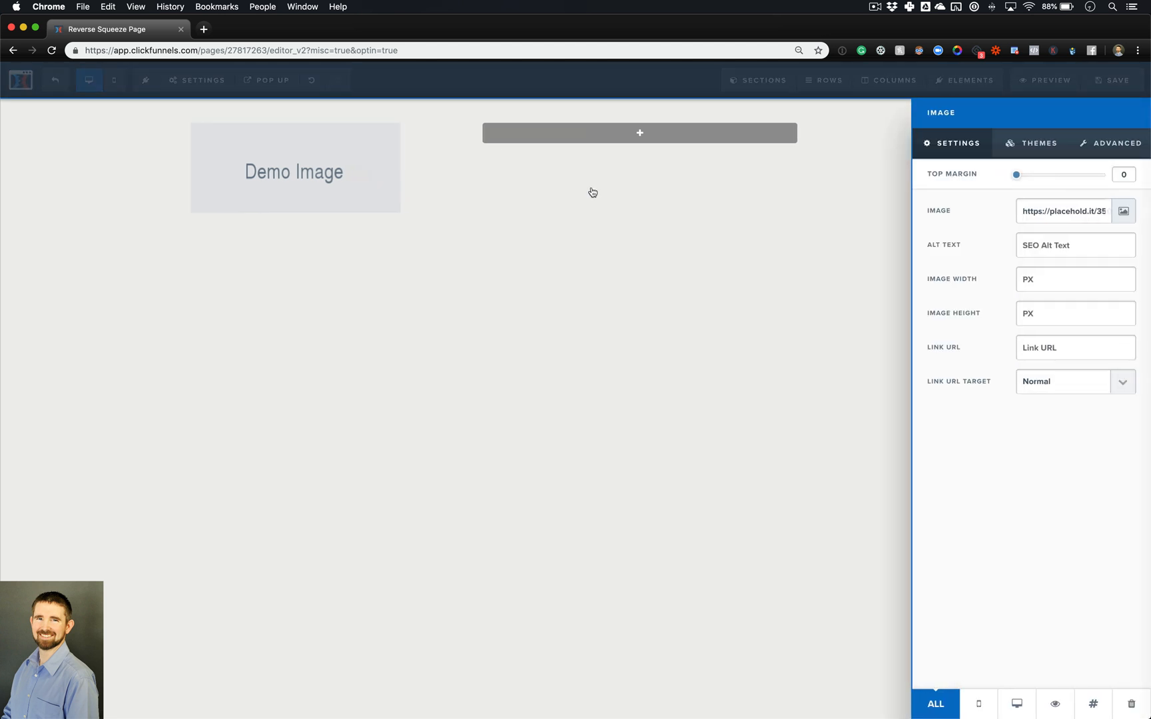
click(1124, 212)
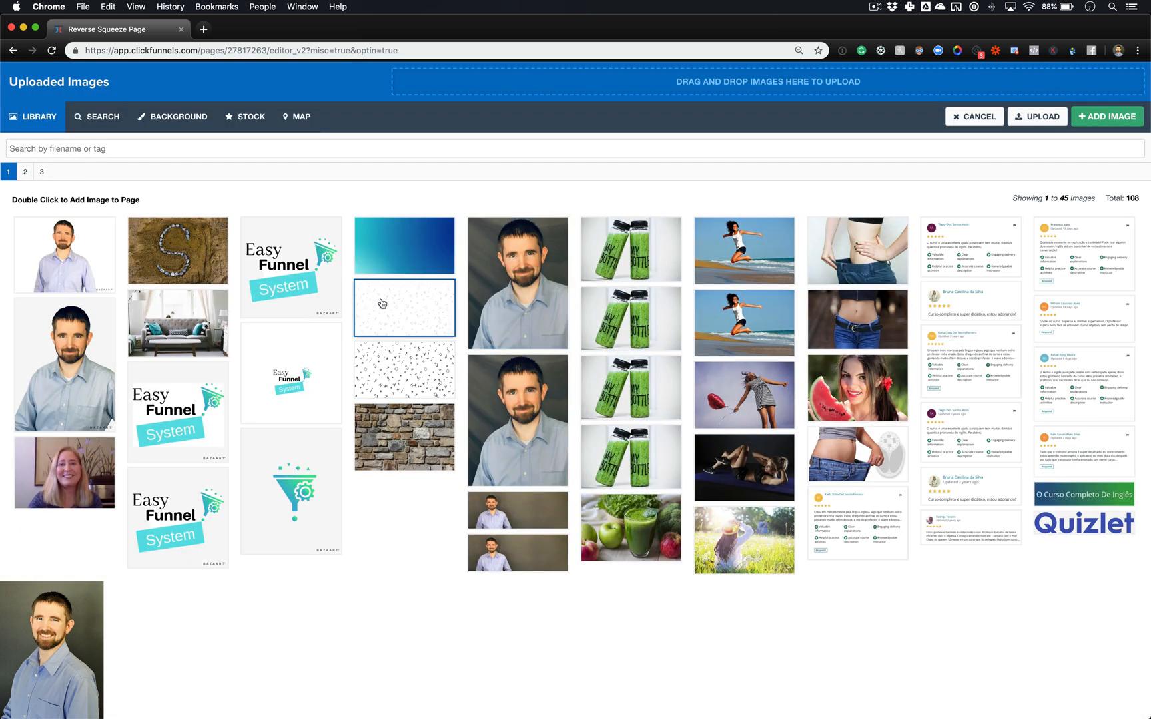
double_click(179, 253)
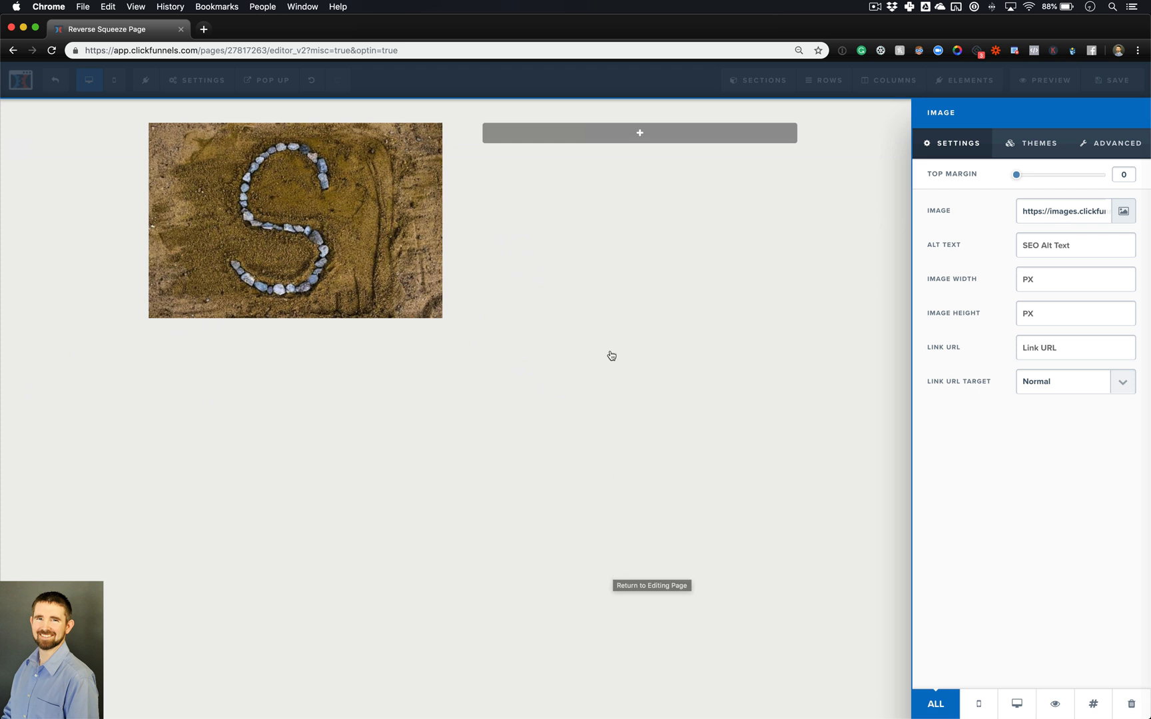
click(678, 133)
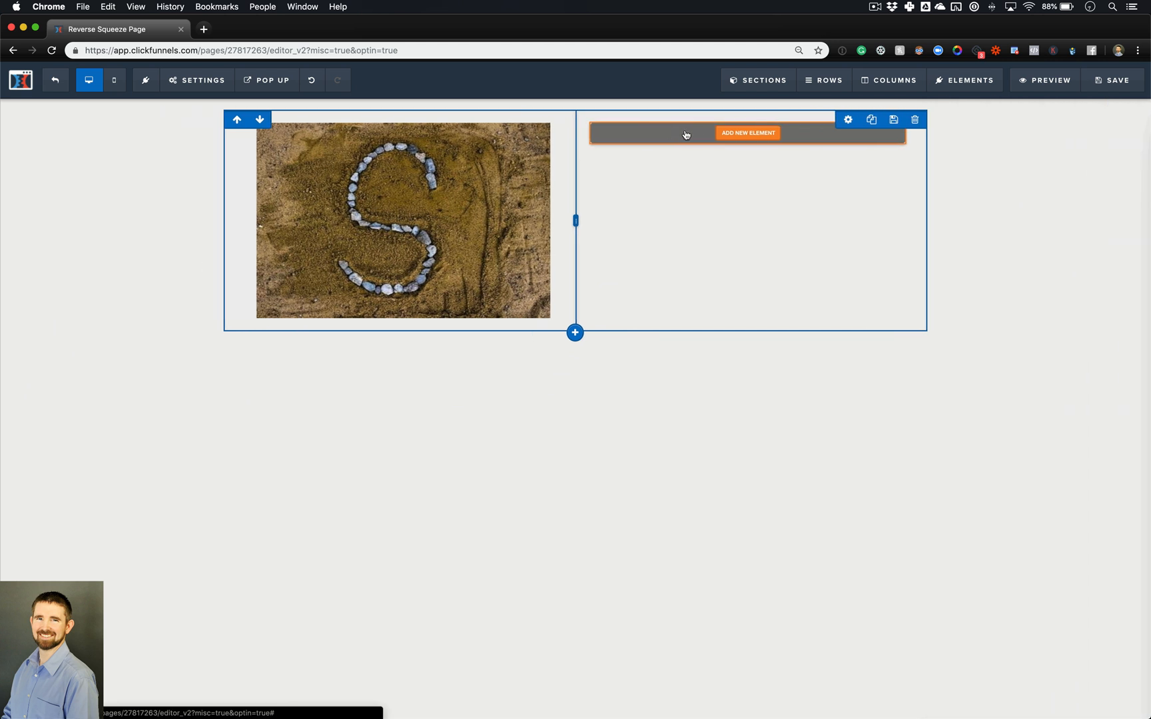
- Add a Headline element to the row's empty right column
click(731, 134)
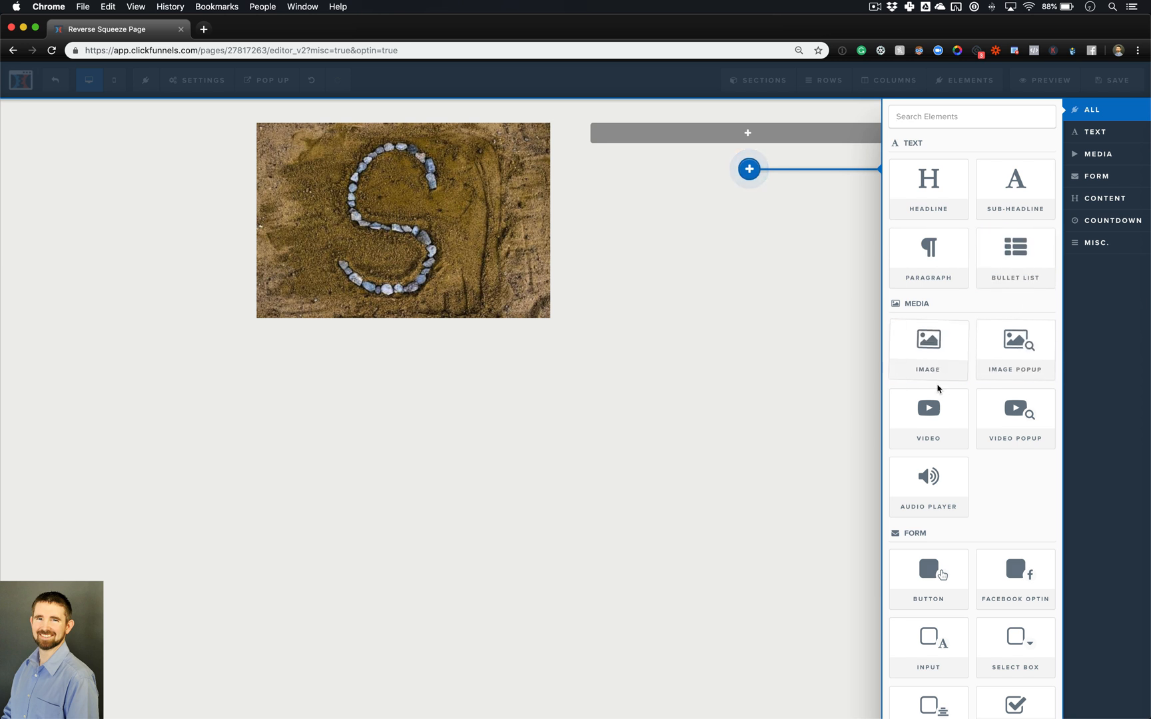
scroll(1002, 492, down, 5)
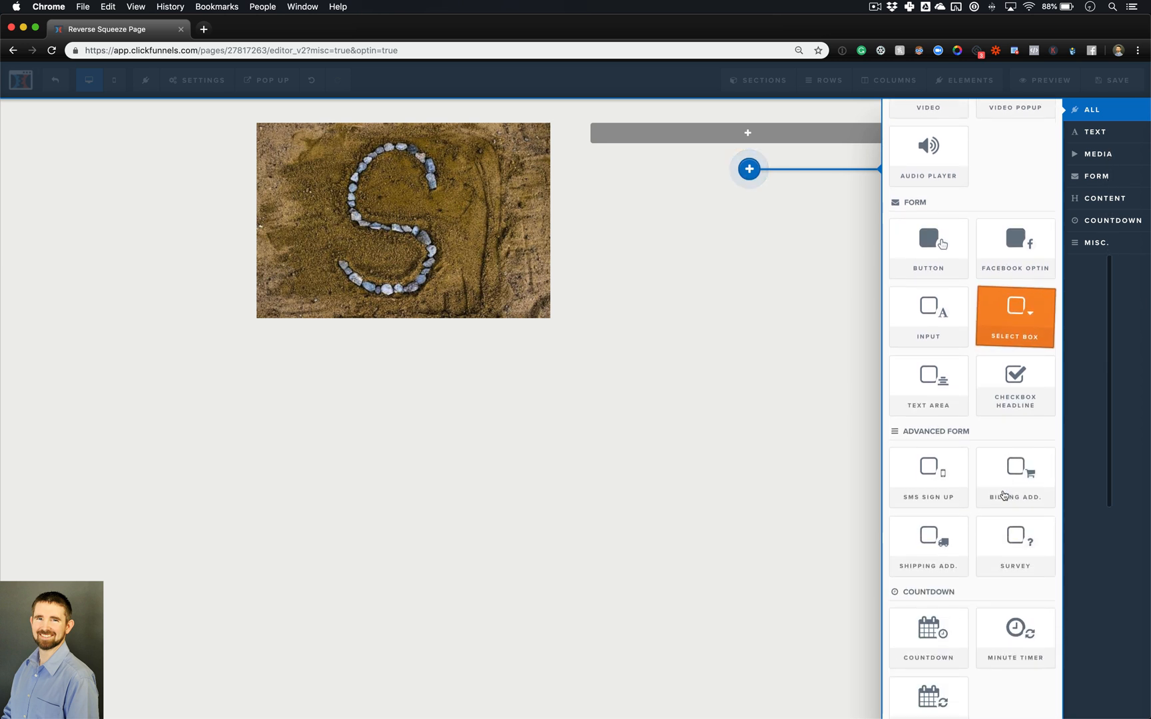
scroll(1004, 495, up, 5)
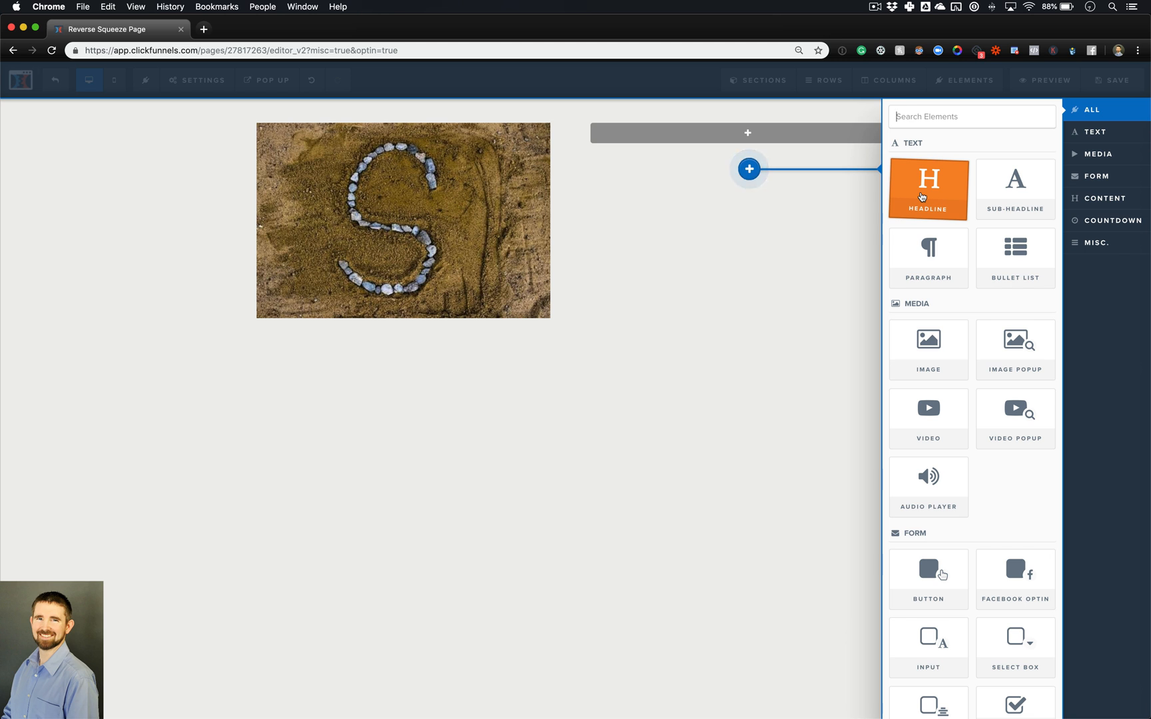
click(921, 197)
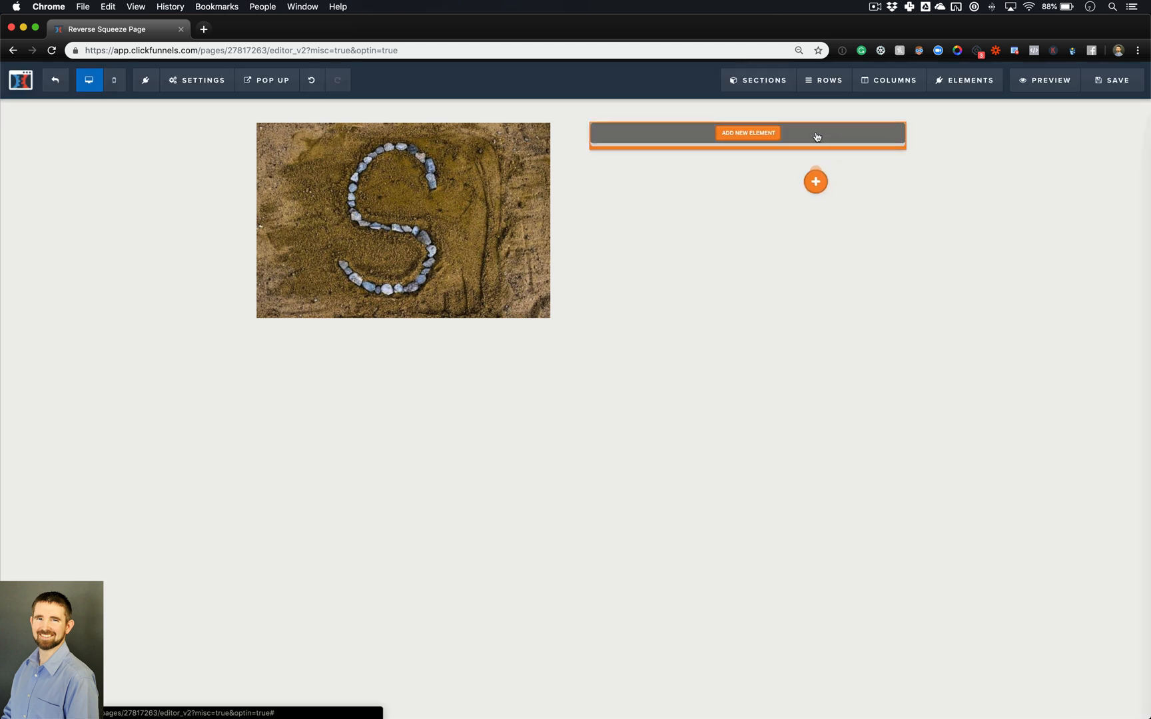
click(789, 133)
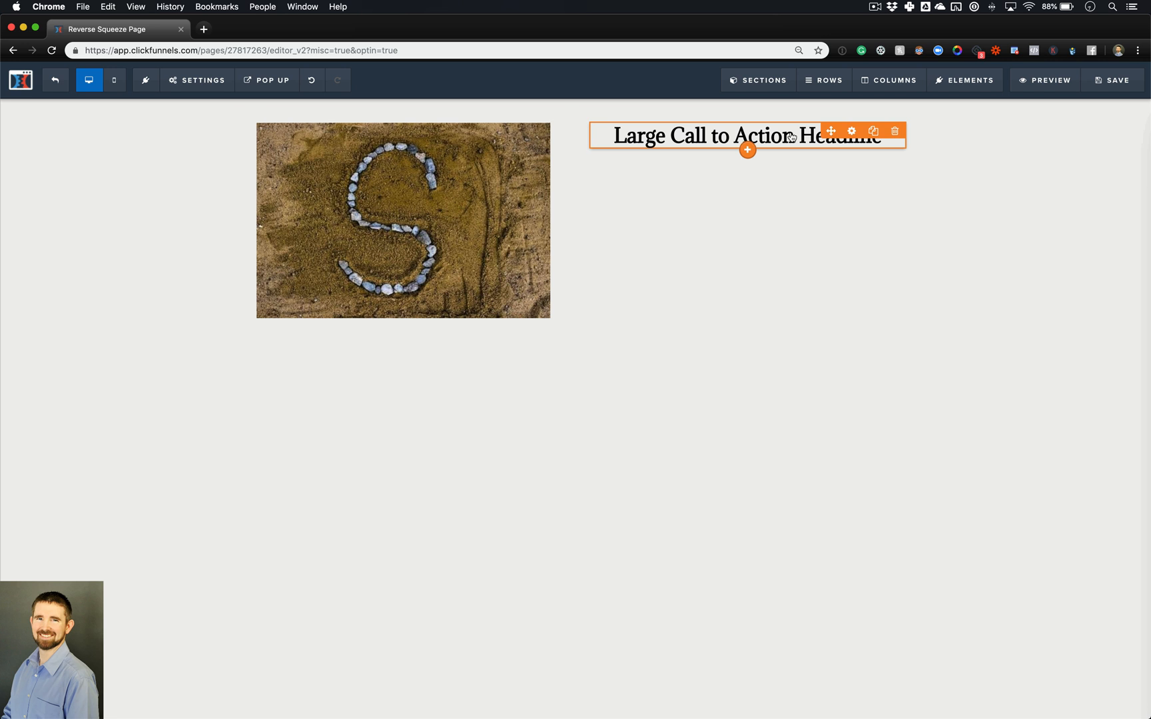
- Change the headline text to "This is my cool headline" and clone the headline
triple_click(790, 133)
text(This )
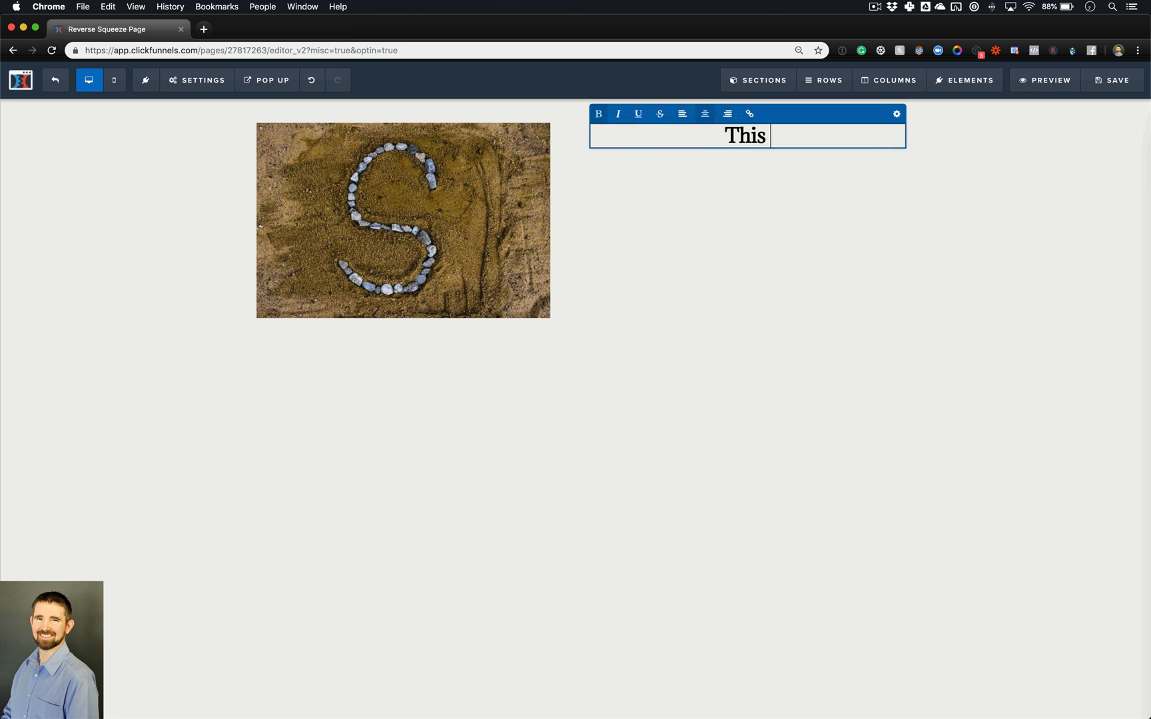
text(is my cool headline)
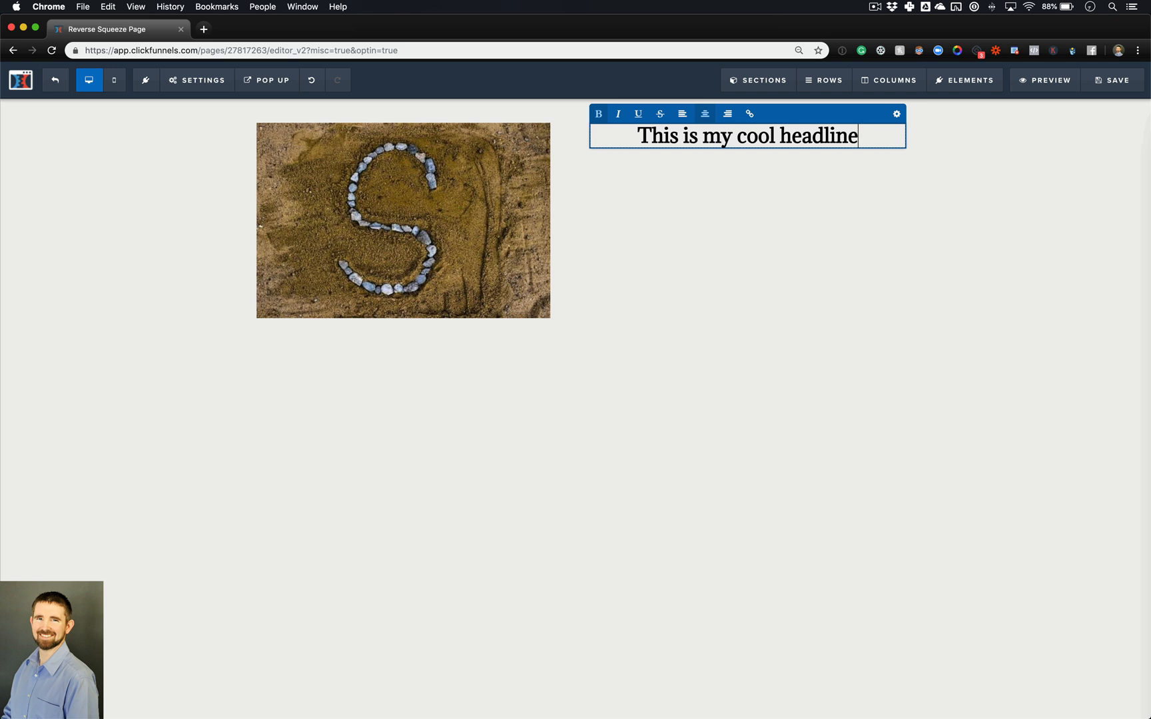
click(829, 172)
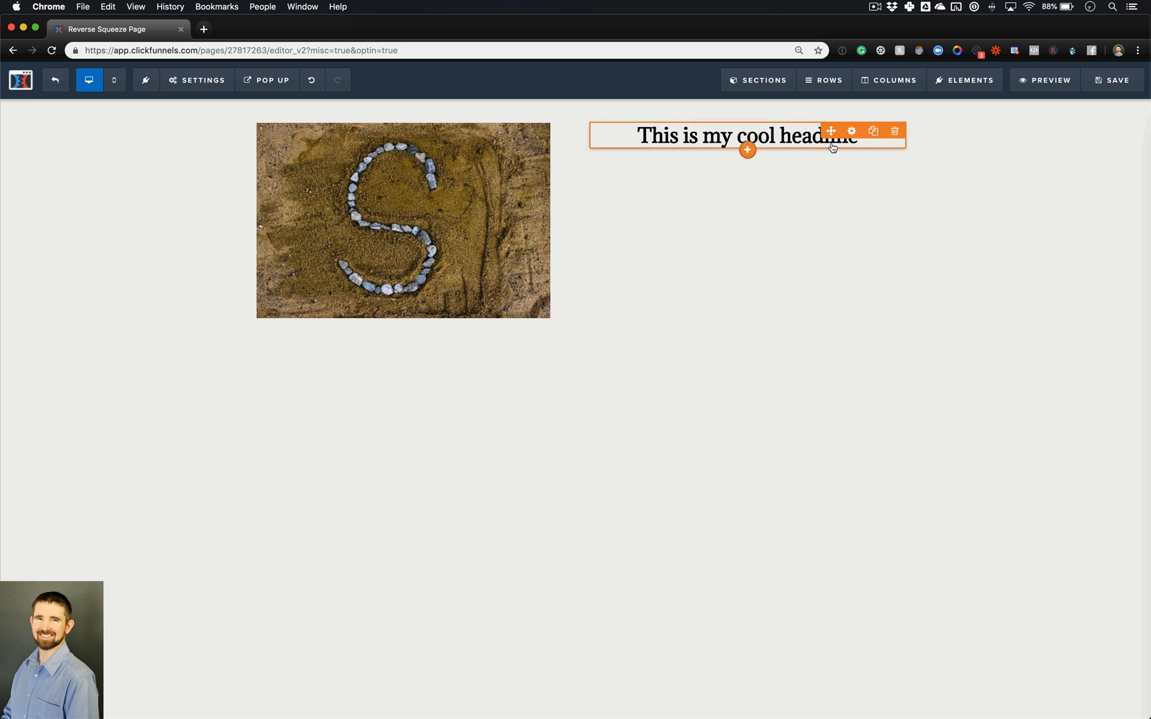
click(873, 133)
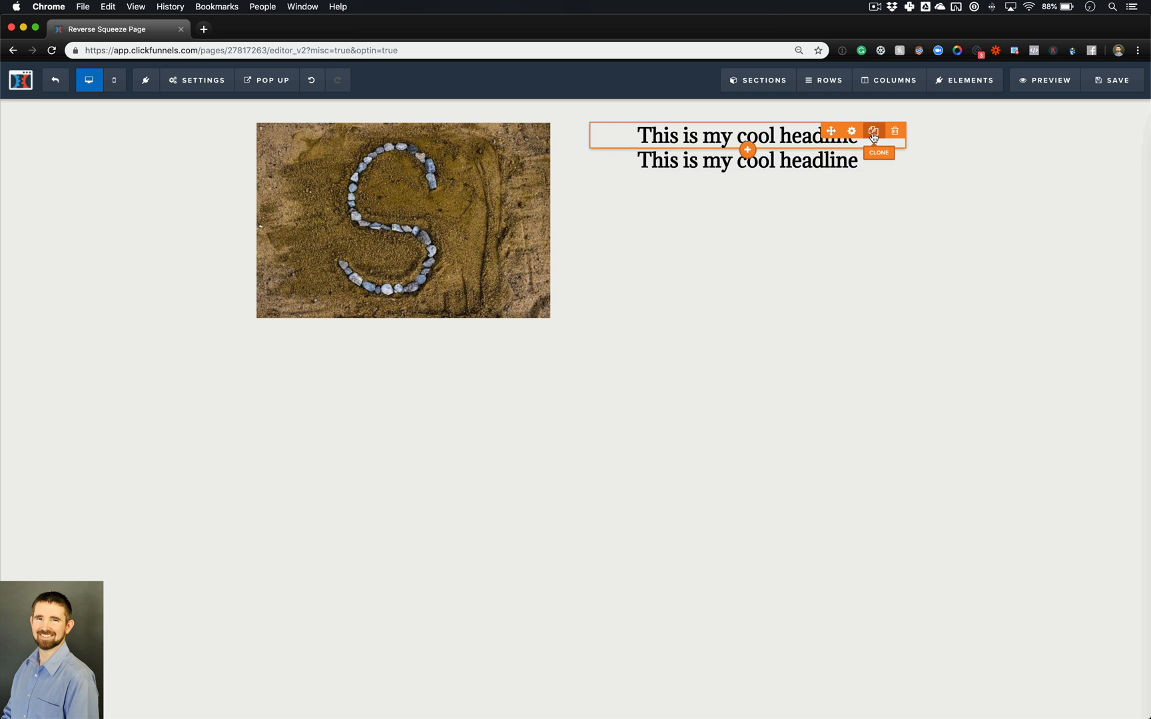
- Clone the "This is my cool headline" element four more times
click(873, 132)
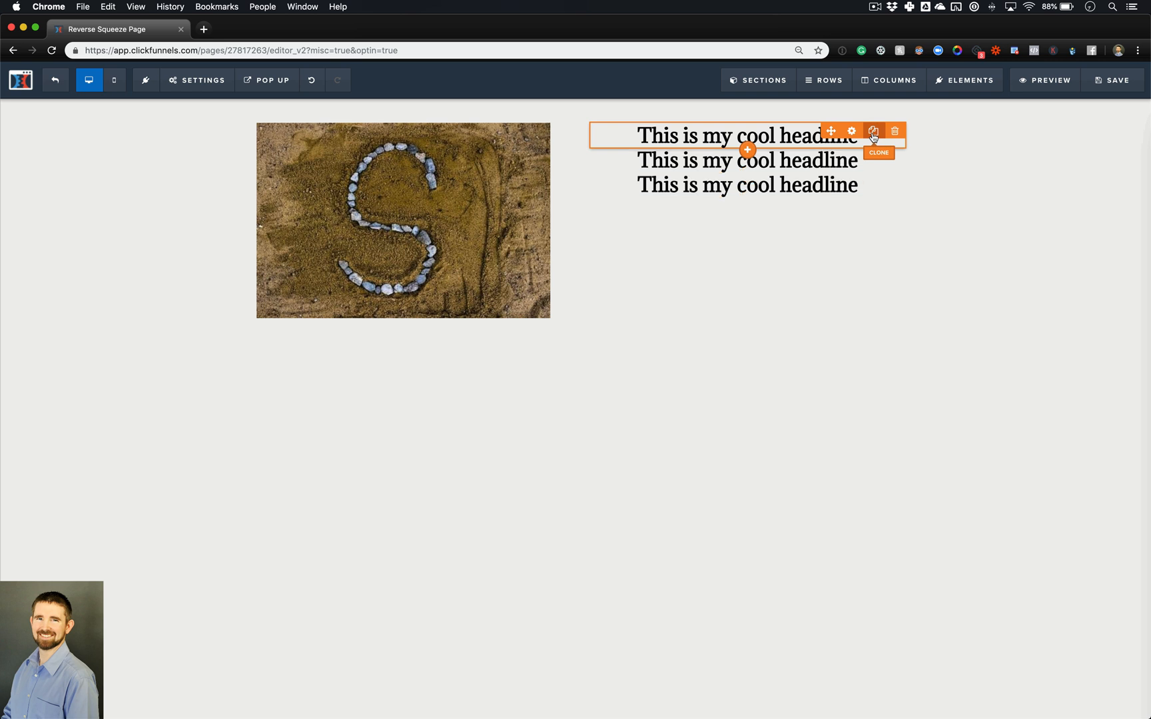
click(873, 133)
click(873, 132)
click(873, 132)
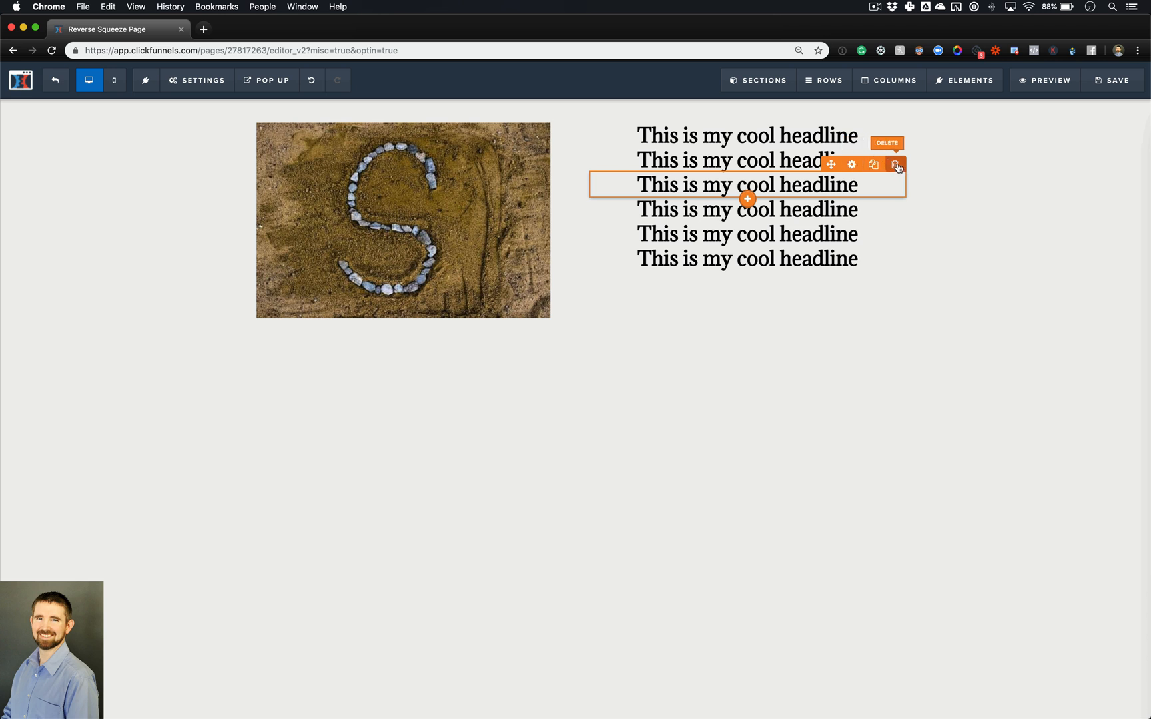
- Delete four of the cloned headlines so that only two remain in the right column
click(896, 165)
key(Return)
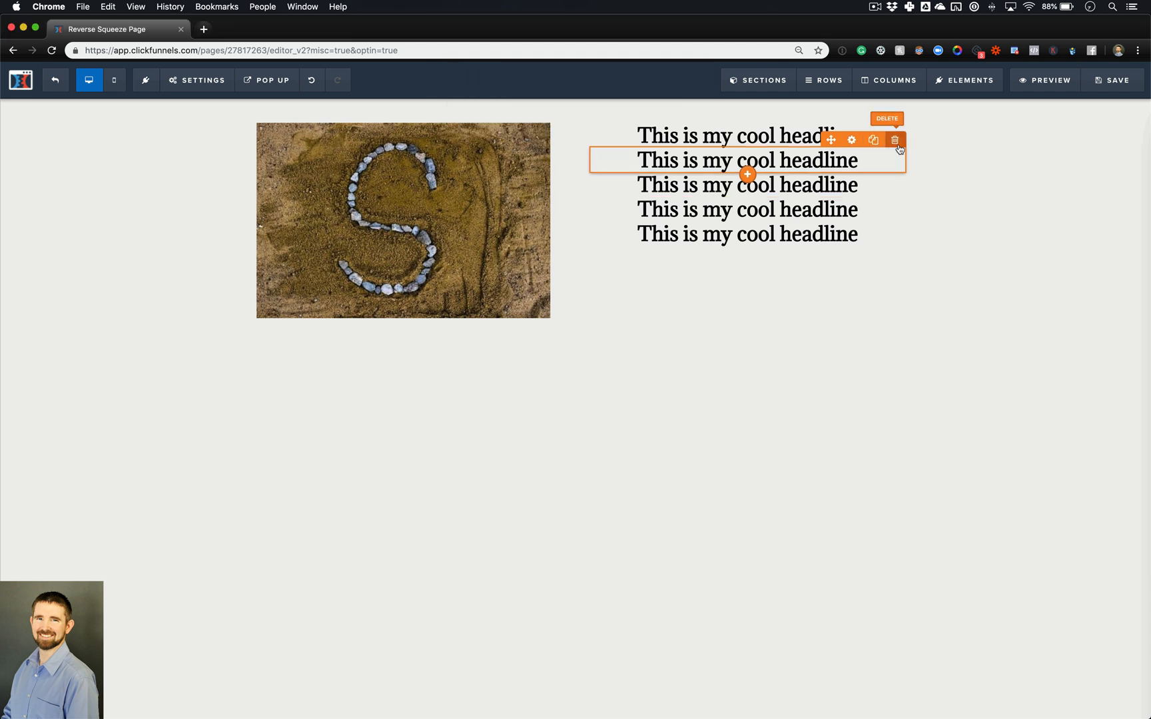
click(895, 141)
click(693, 123)
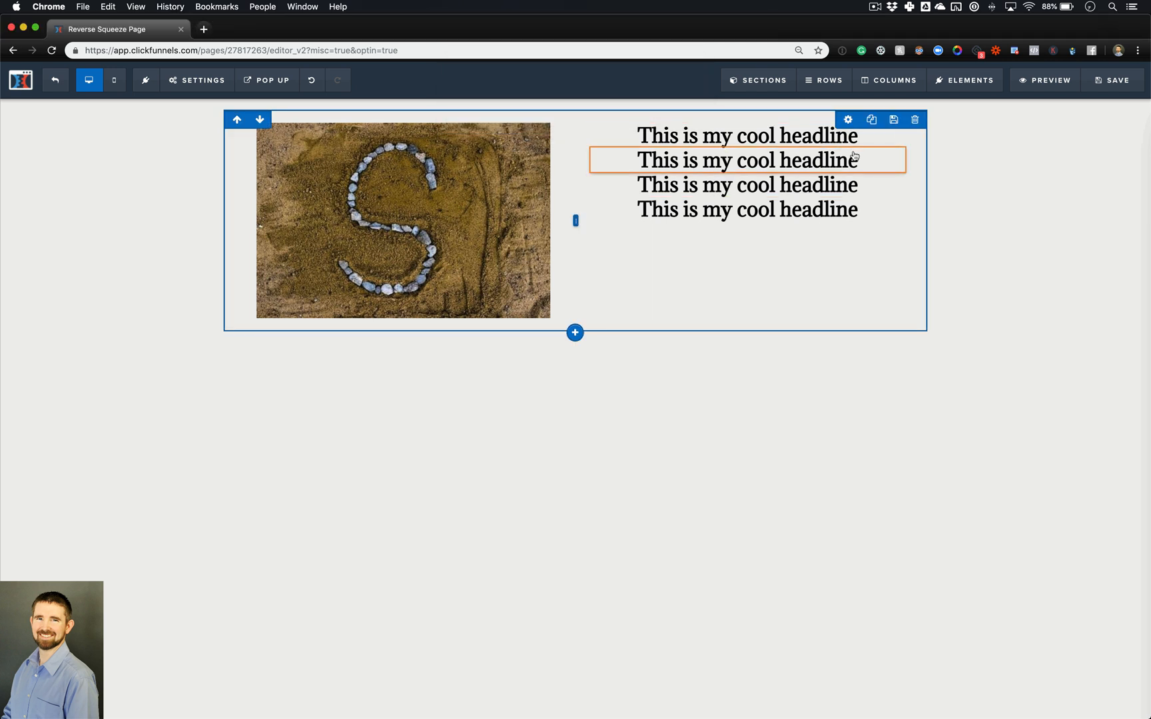
click(895, 139)
click(675, 120)
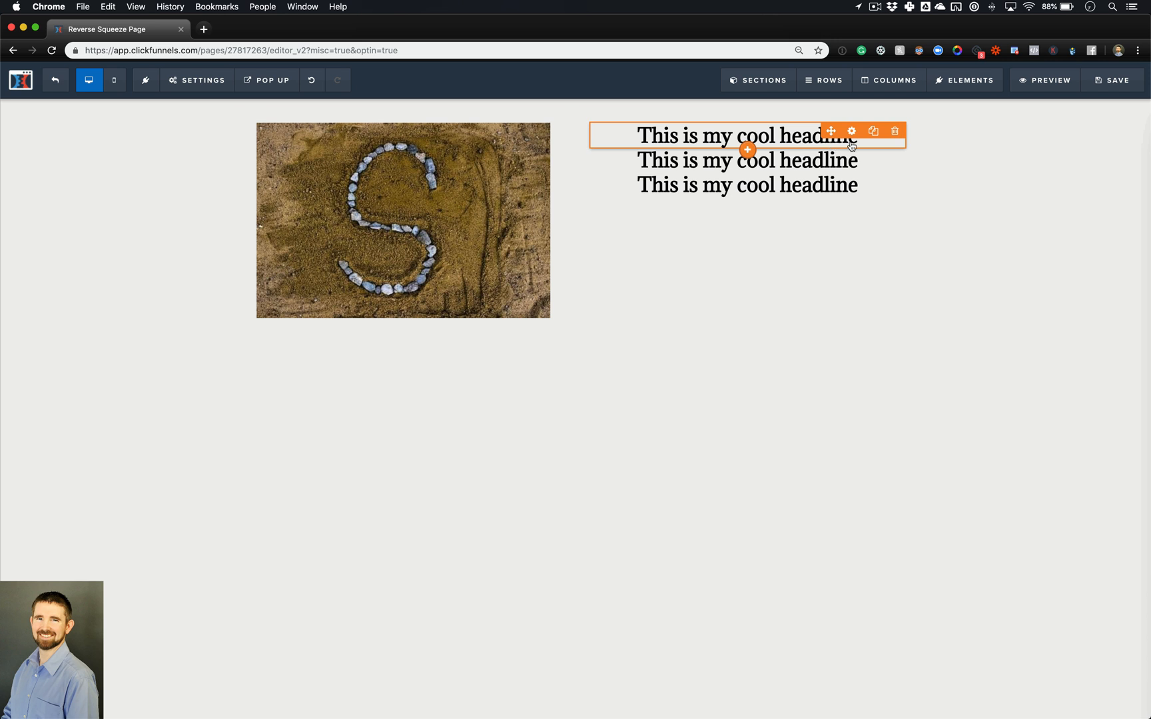
click(894, 133)
key(Return)
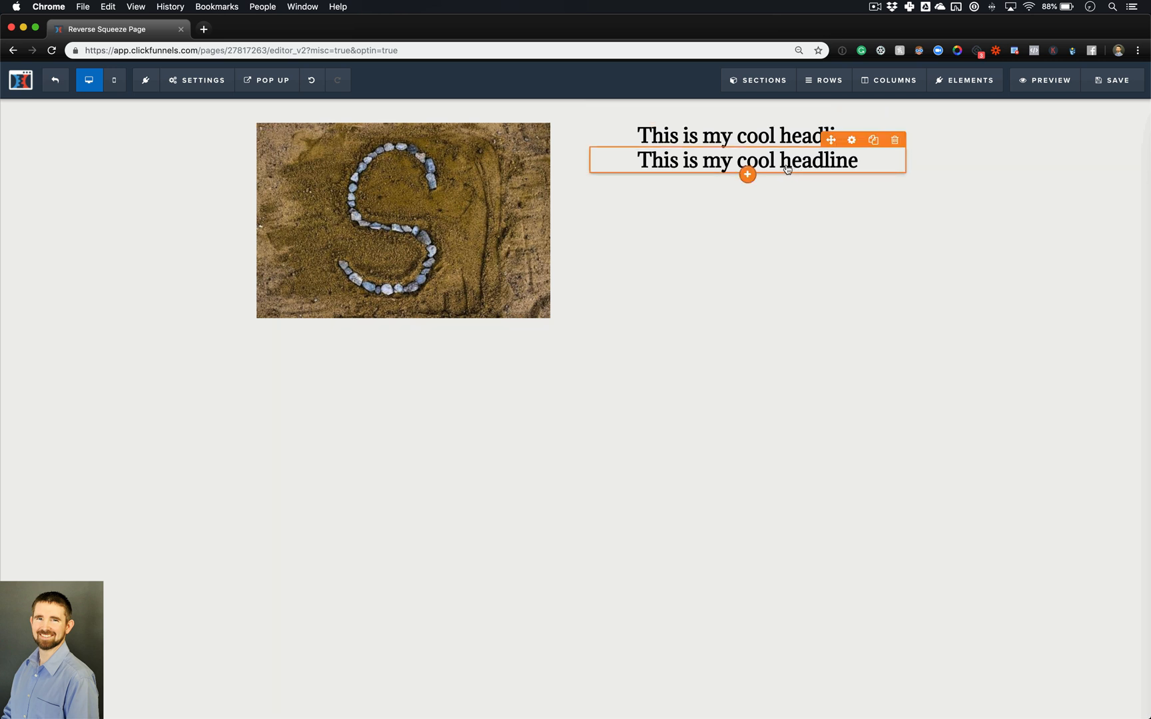
- Add a Video element below the headlines in the right column and delete the duplicate headline directly above it
click(747, 176)
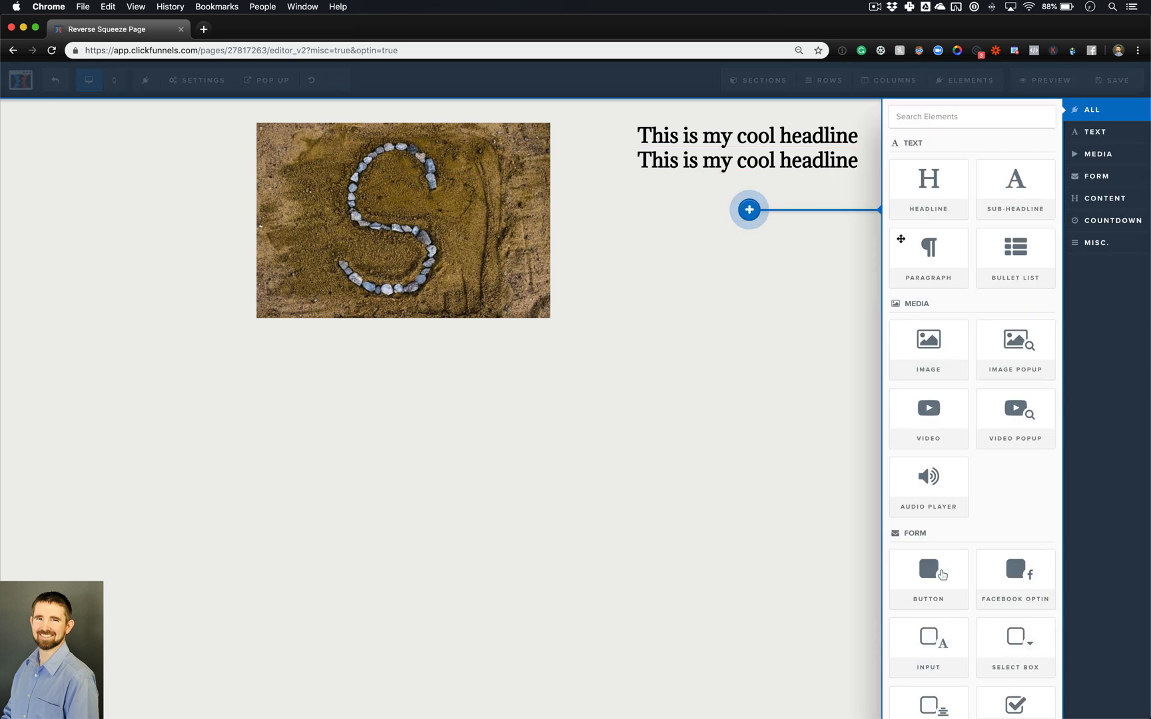
click(942, 427)
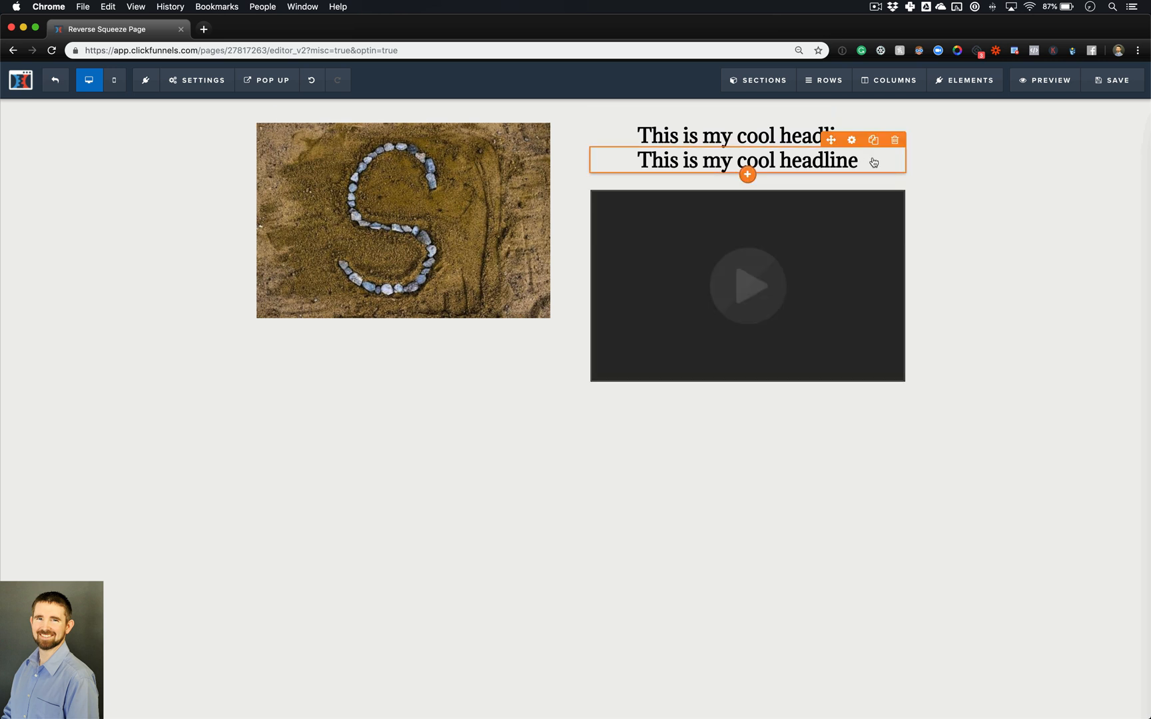
click(894, 140)
key(Return)
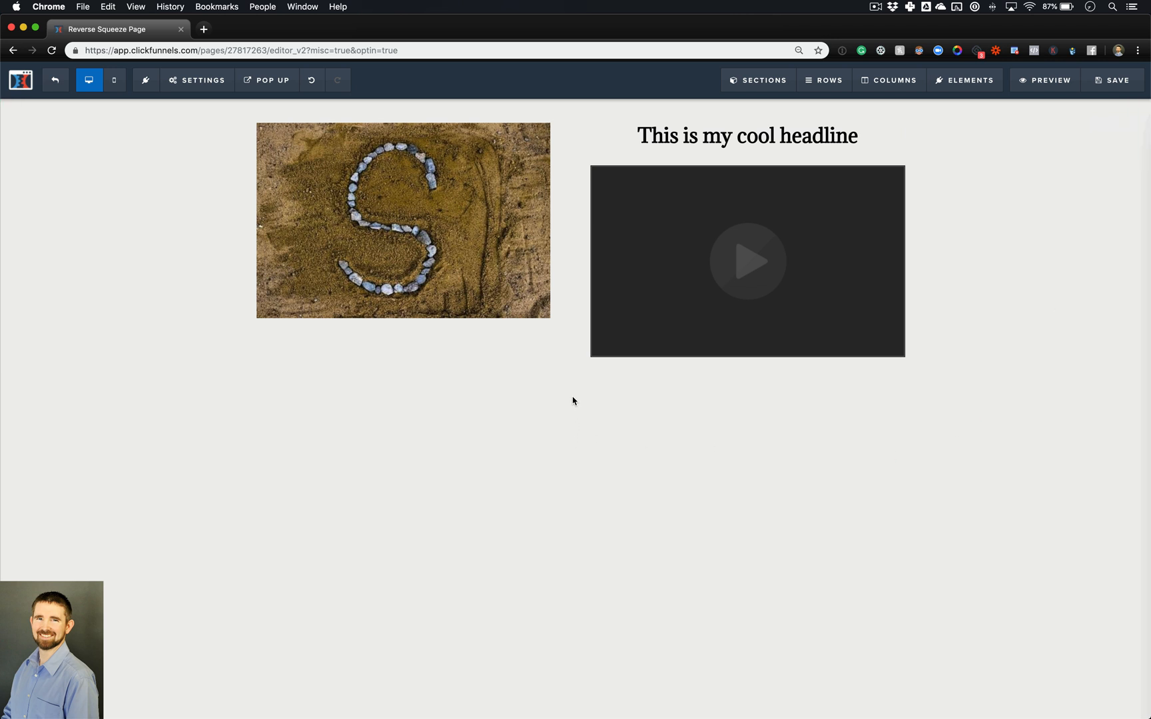
- Browse the ready-made Actions and Content sections and add the three-image Easy to Use, Analytics and Online Training section below the existing one
mouse_move(575, 382)
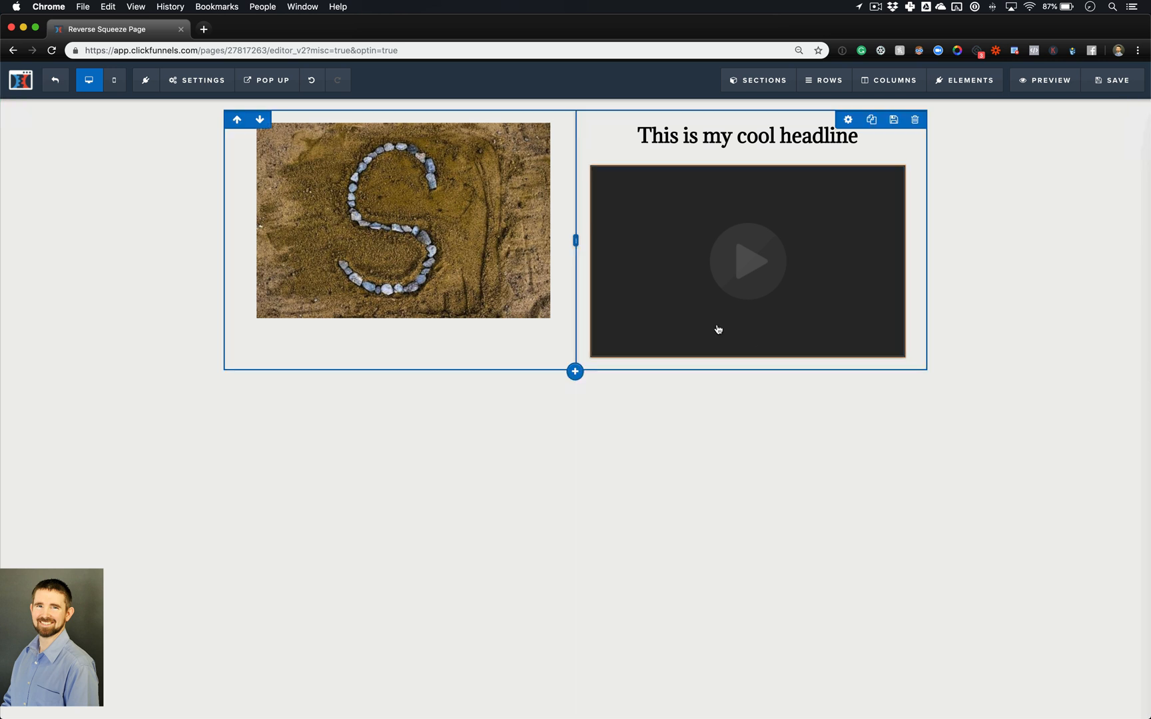
mouse_move(755, 75)
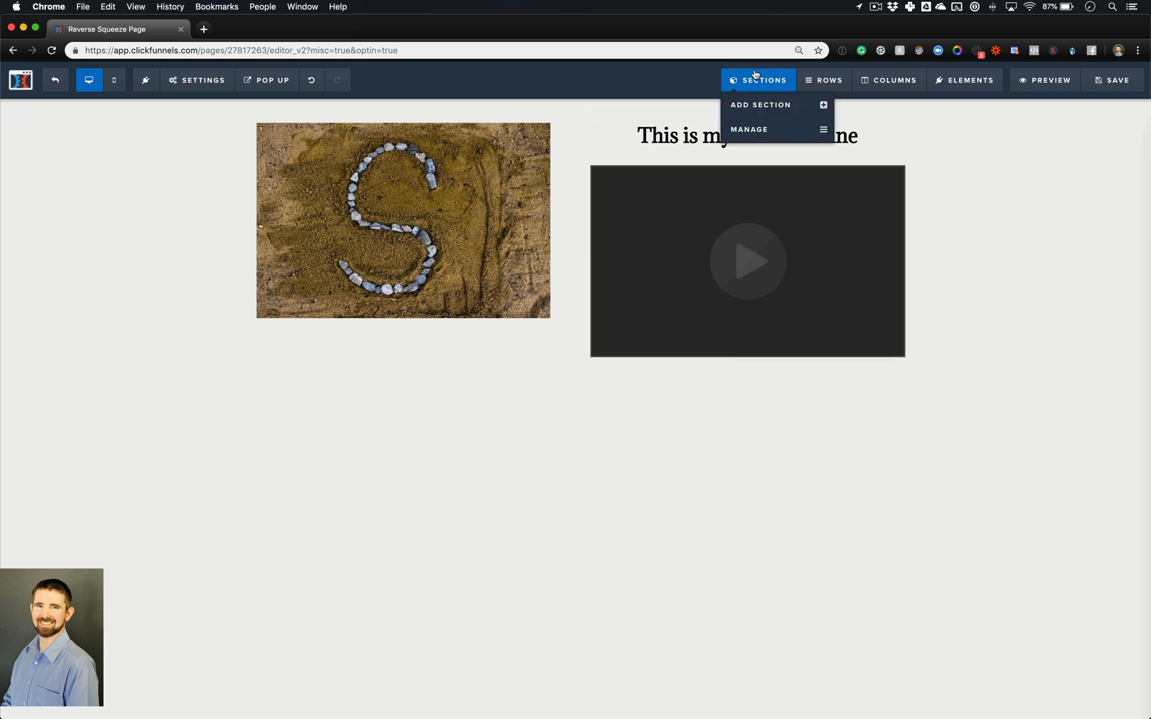
click(748, 112)
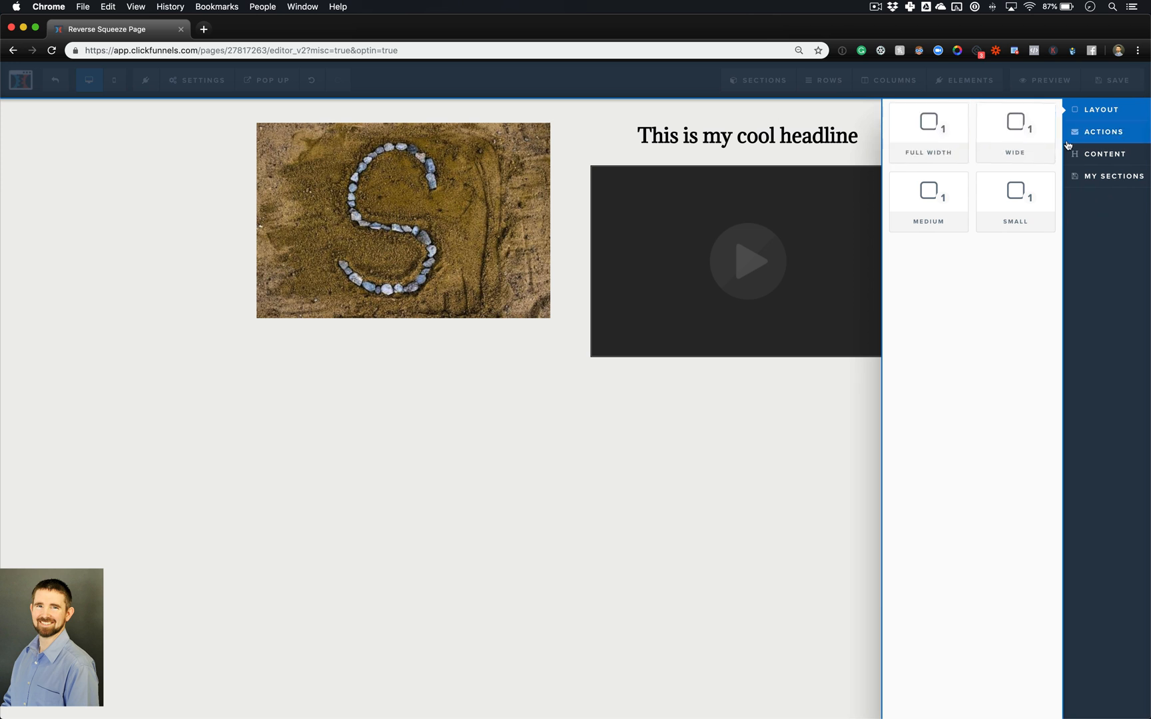
click(1080, 138)
scroll(999, 347, down, 2)
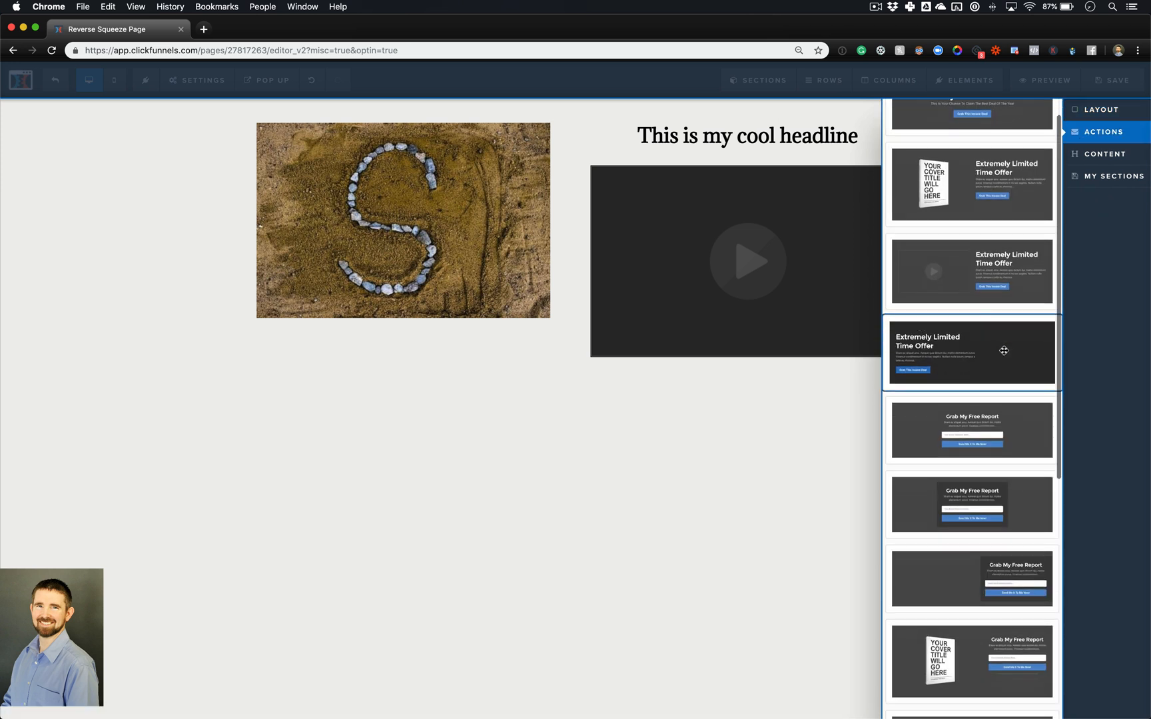
scroll(992, 353, down, 6)
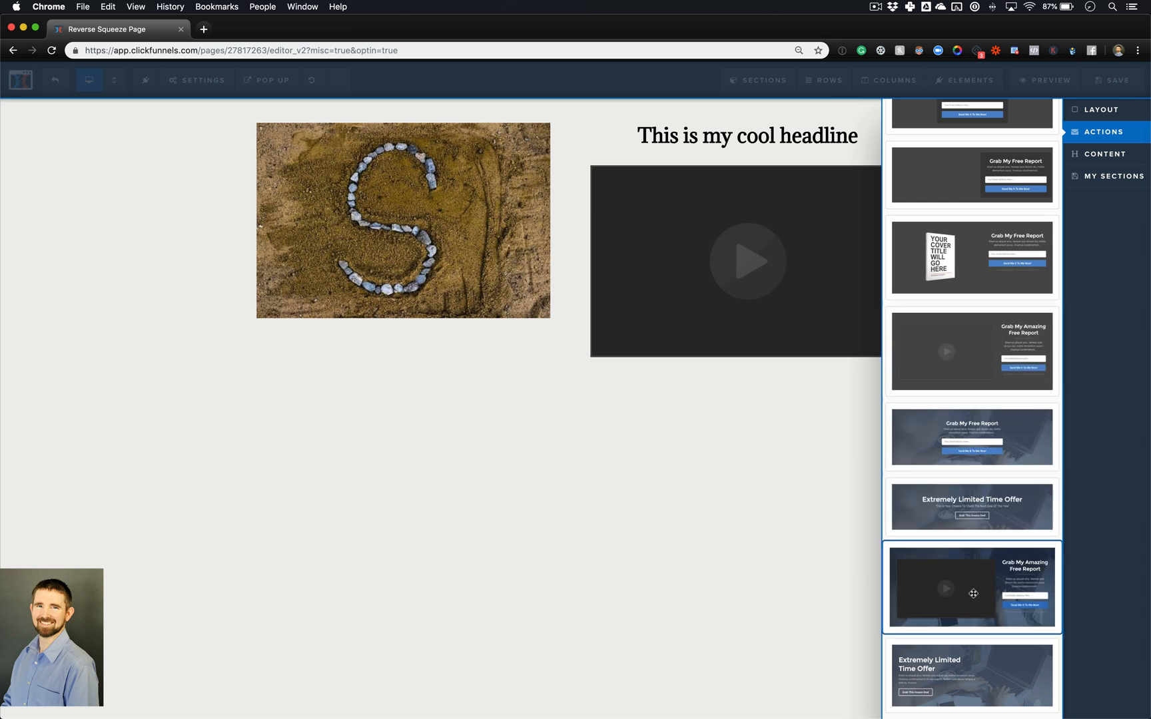
scroll(999, 299, up, 10)
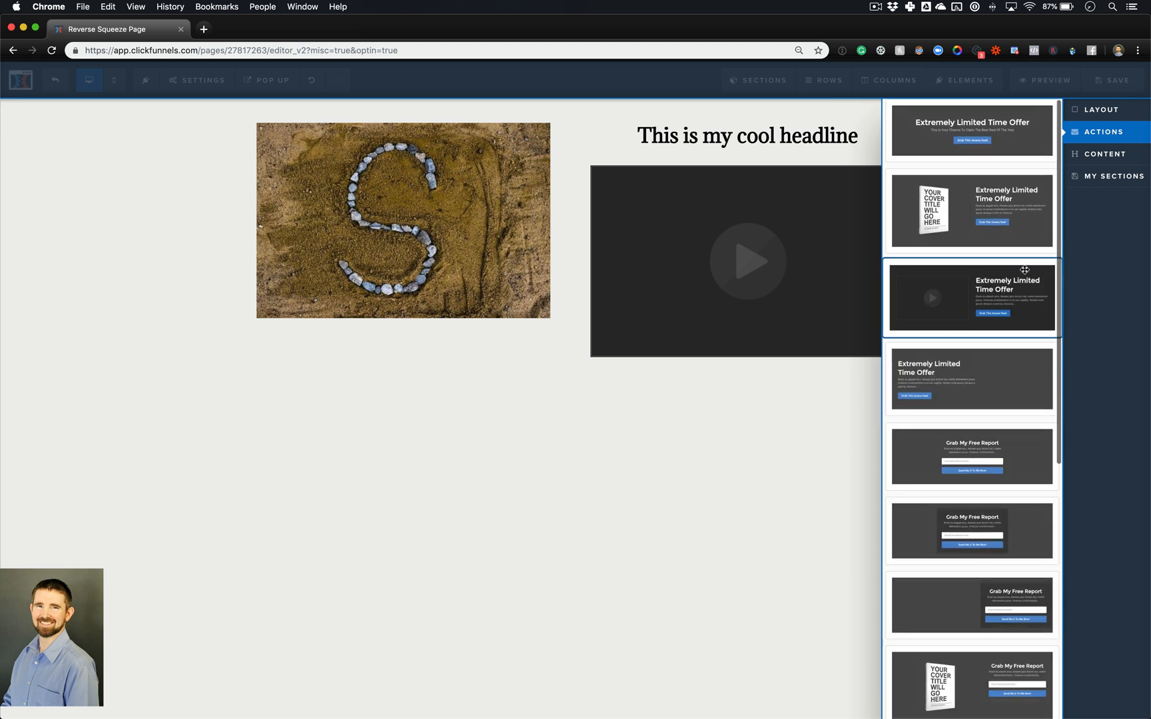
click(1107, 161)
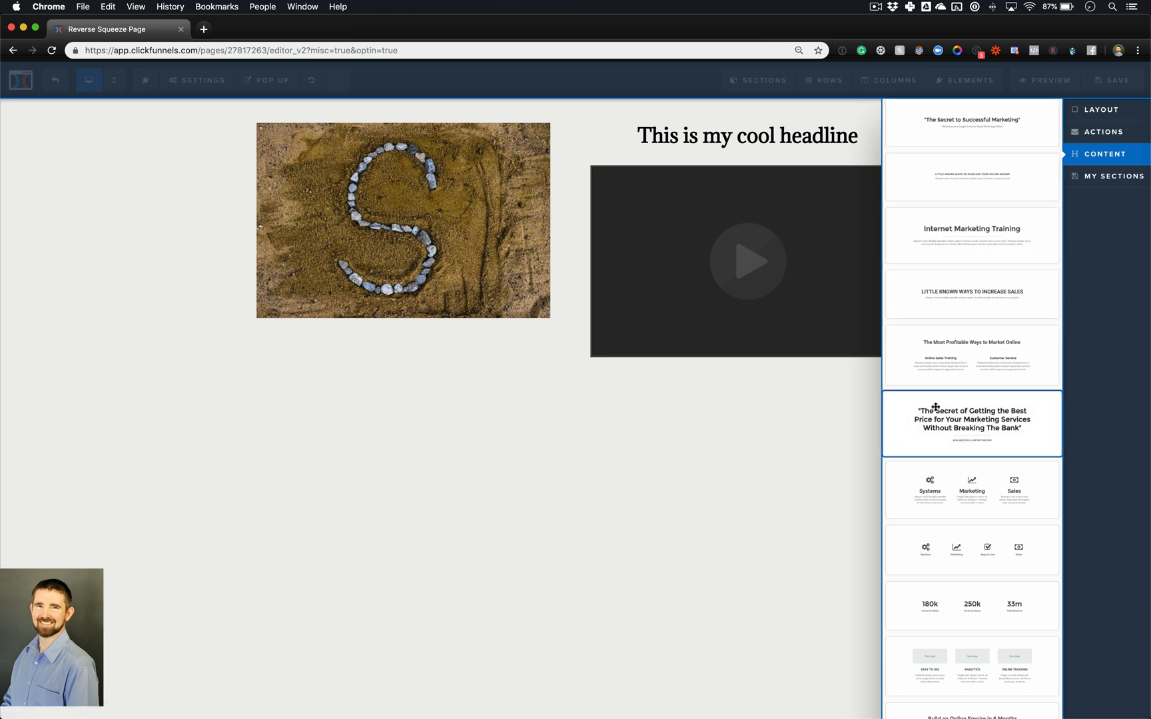
scroll(966, 513, down, 2)
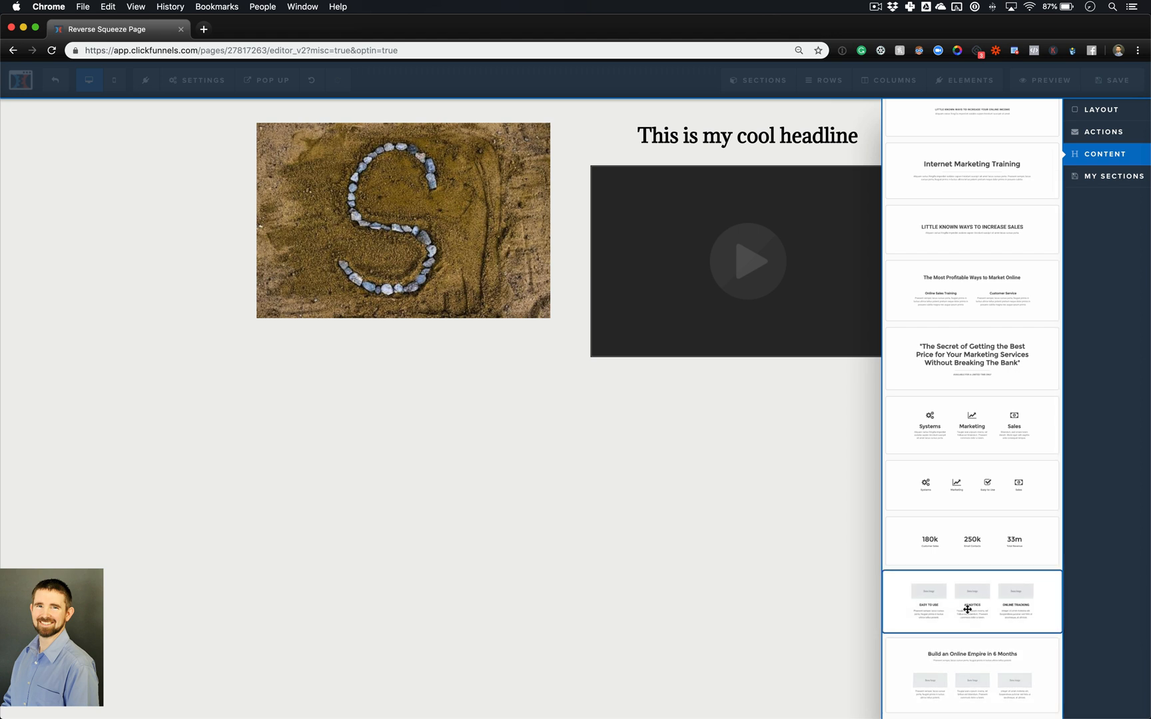
drag(967, 610, 611, 426)
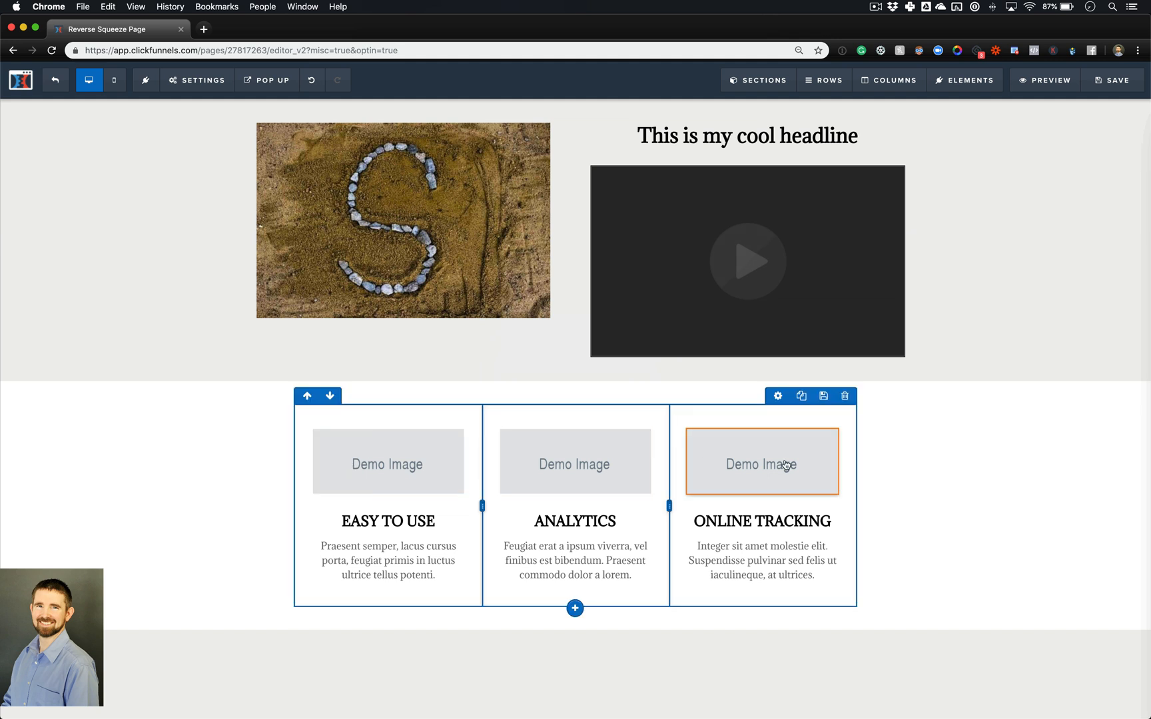
- Review the list of rows on the page and the row layouts available for adding
mouse_move(824, 80)
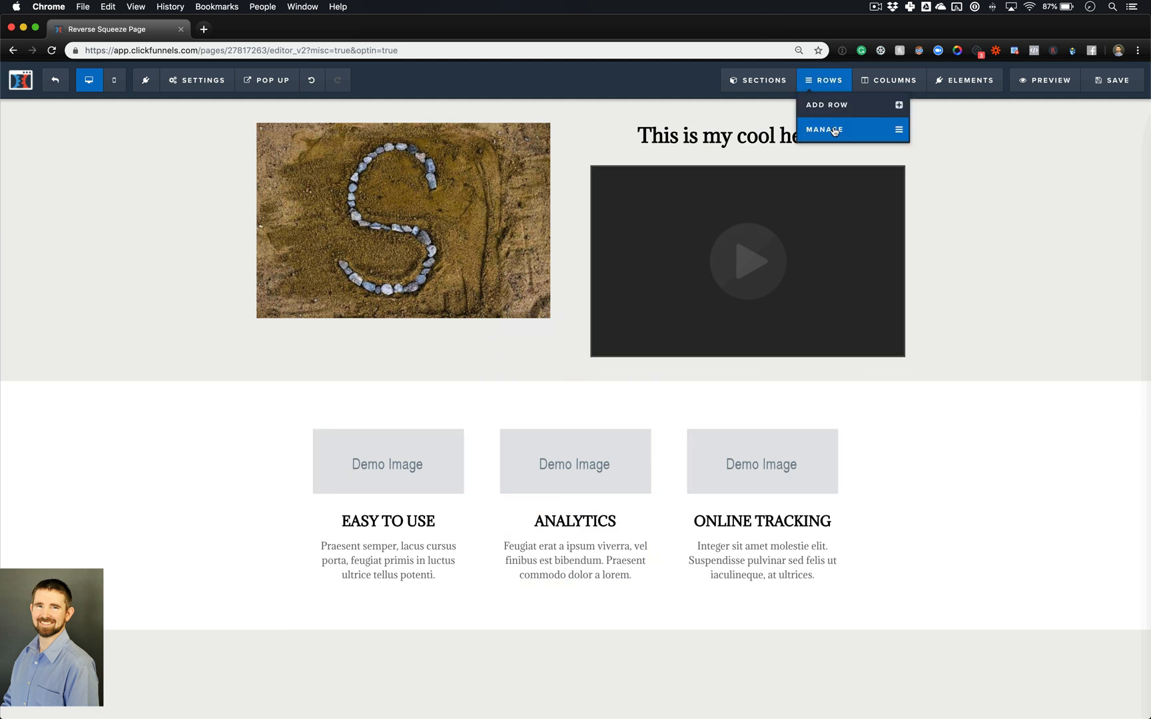
click(834, 131)
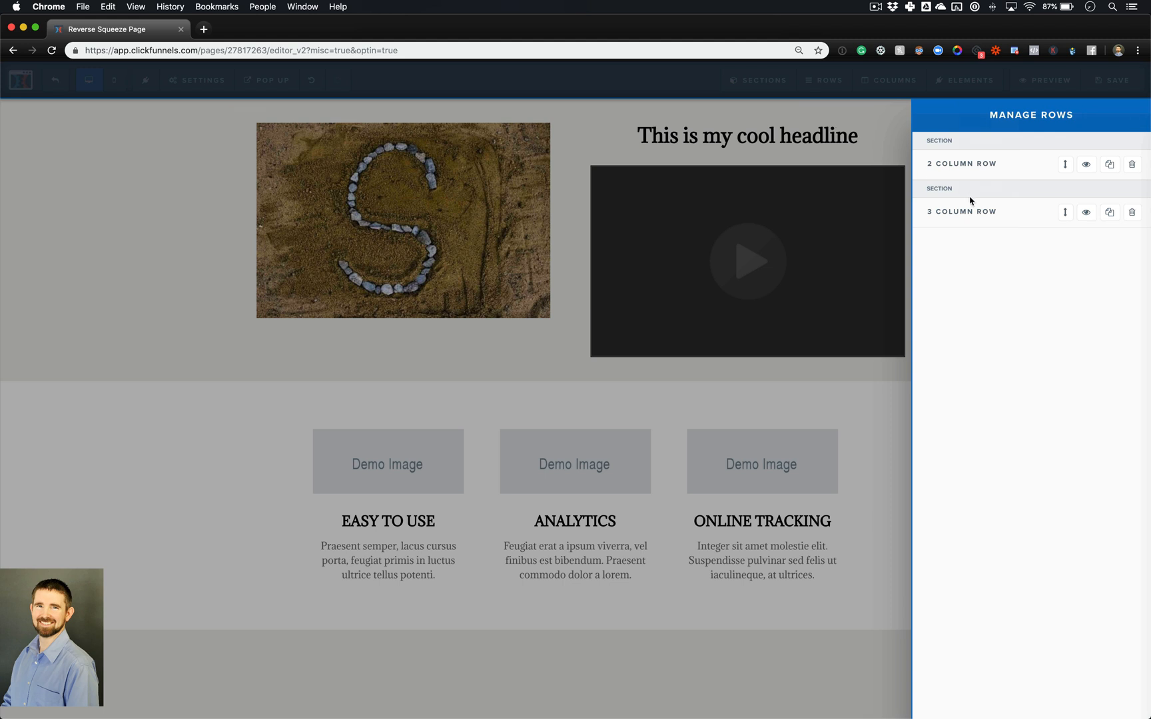
click(868, 123)
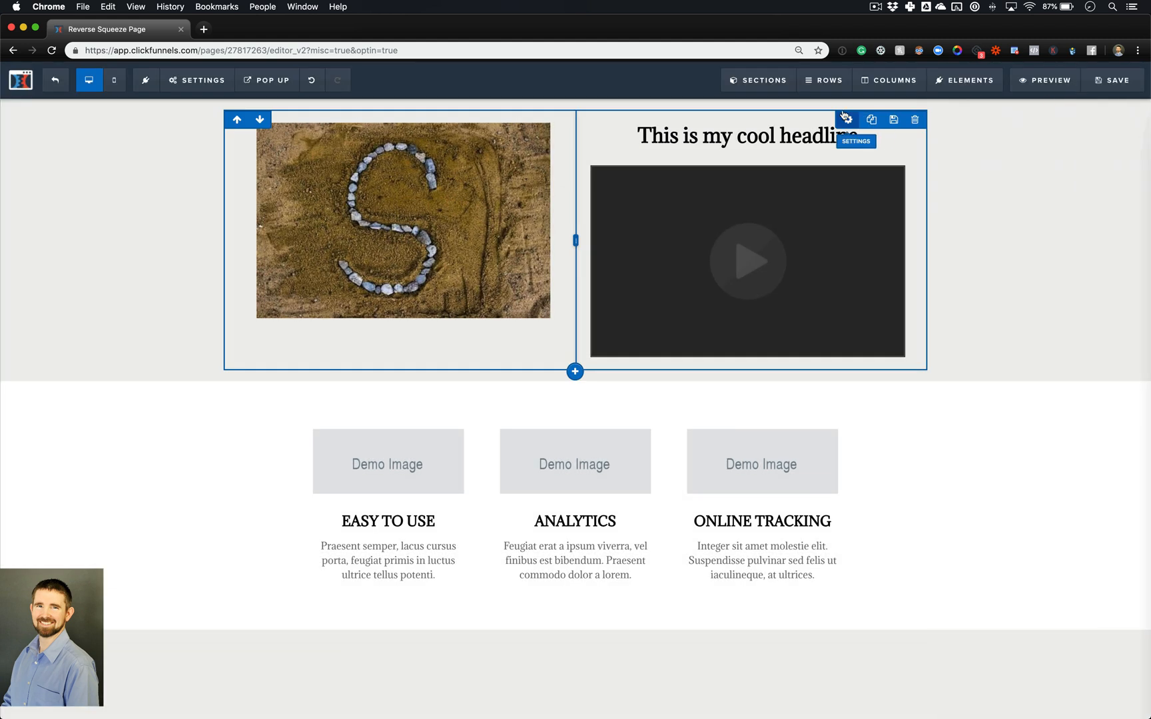
mouse_move(766, 78)
click(823, 105)
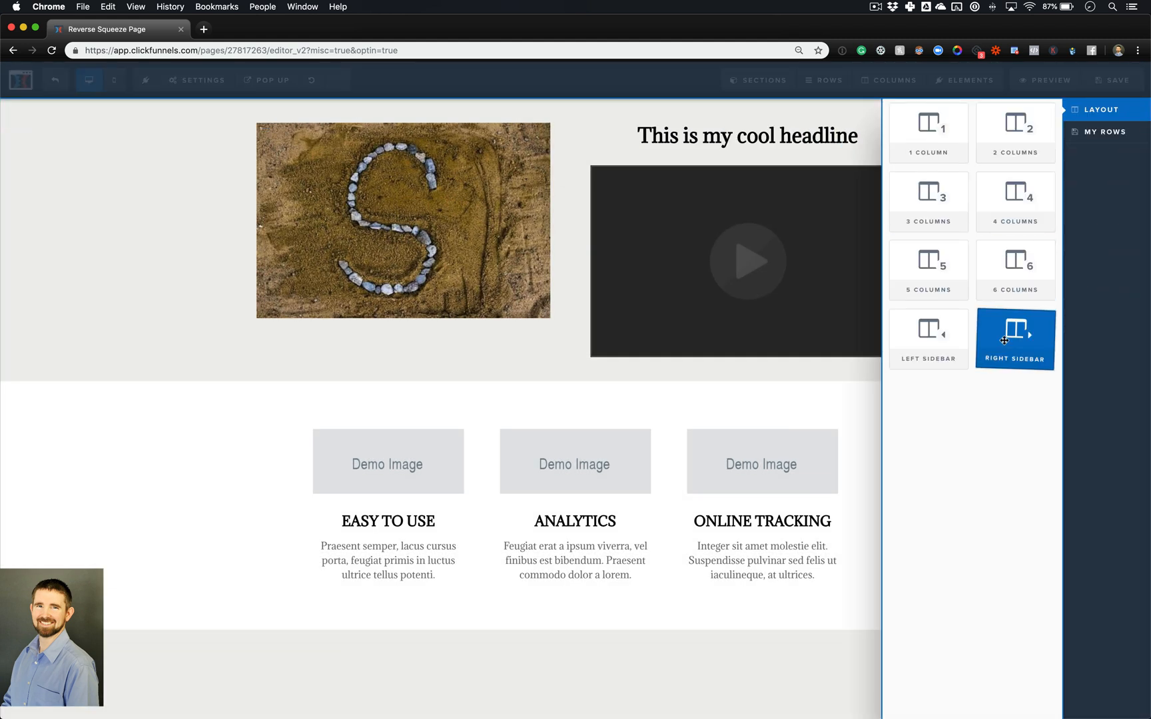
click(865, 108)
- Look through the element categories available for adding, including Form, Content, Countdown and Misc
mouse_move(965, 91)
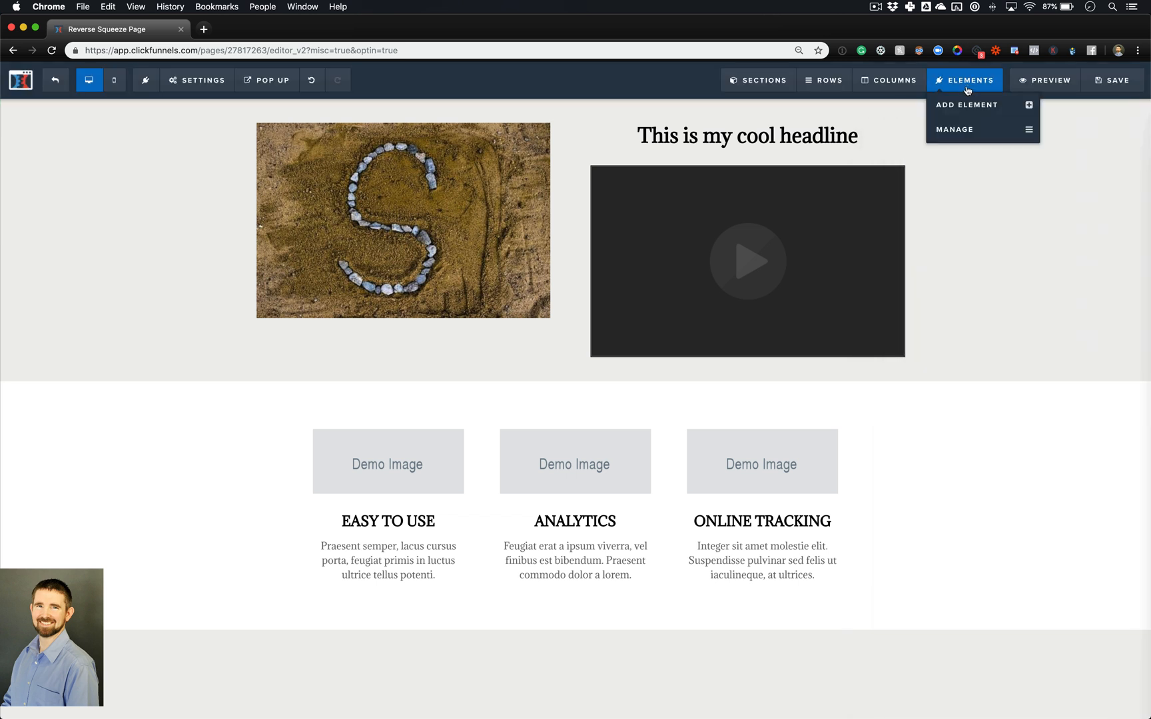
click(976, 106)
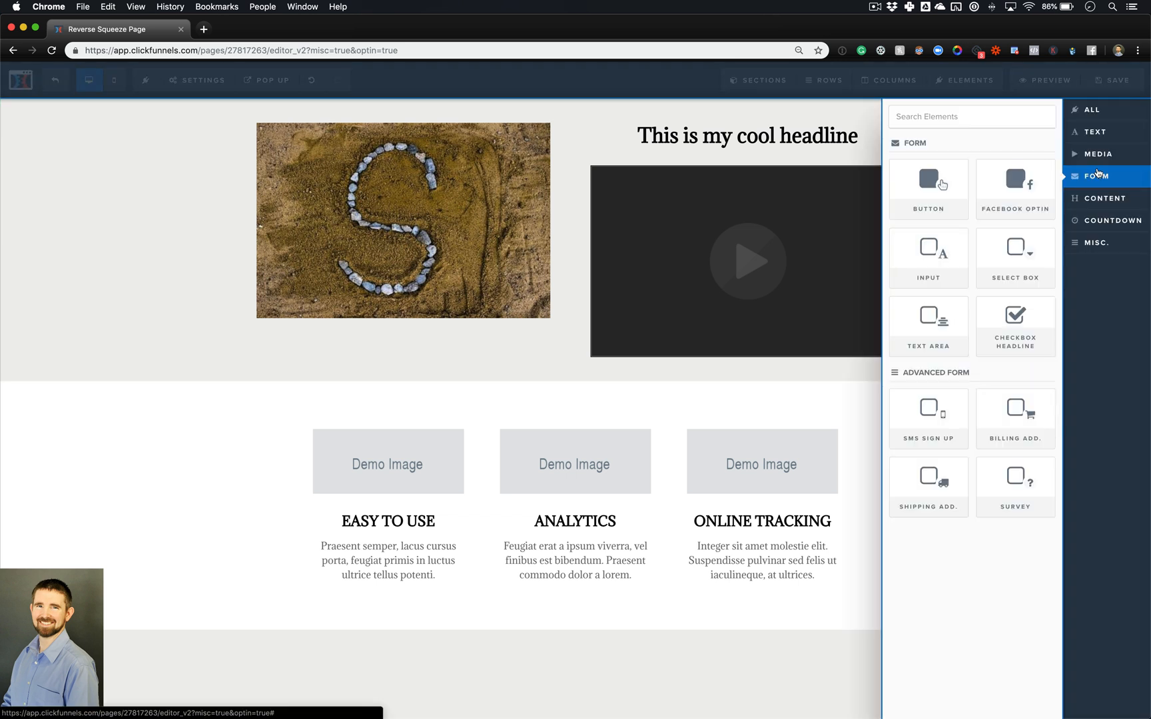
click(1095, 201)
click(1095, 222)
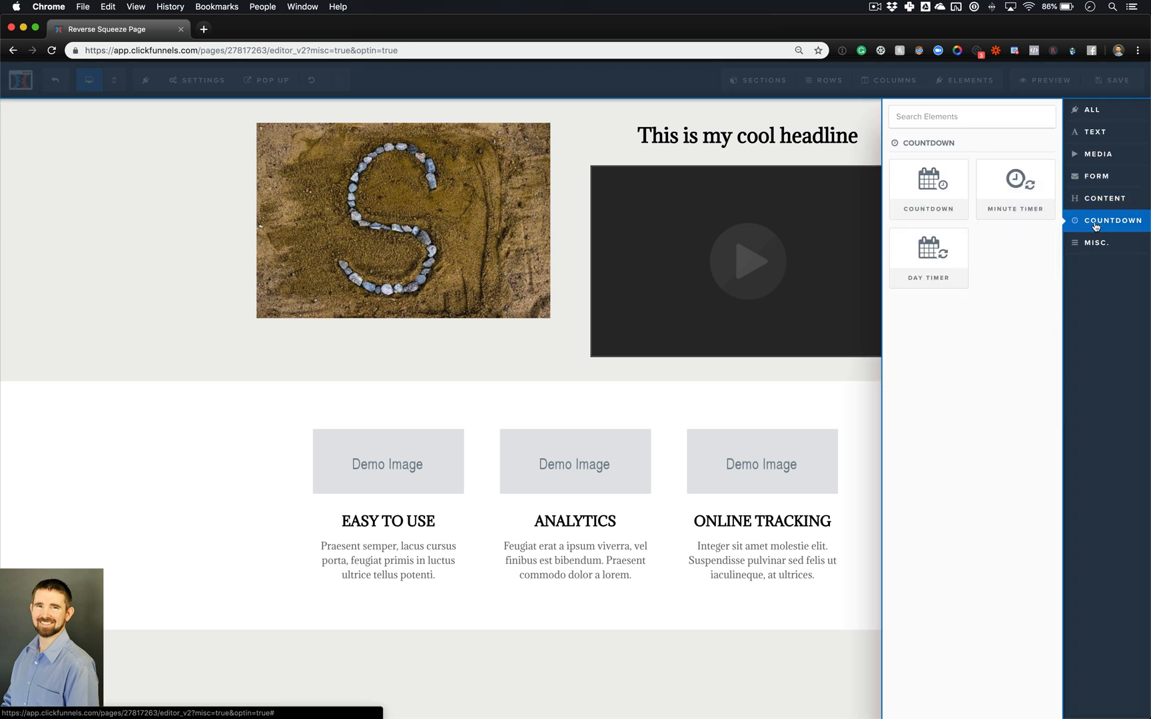
click(1095, 243)
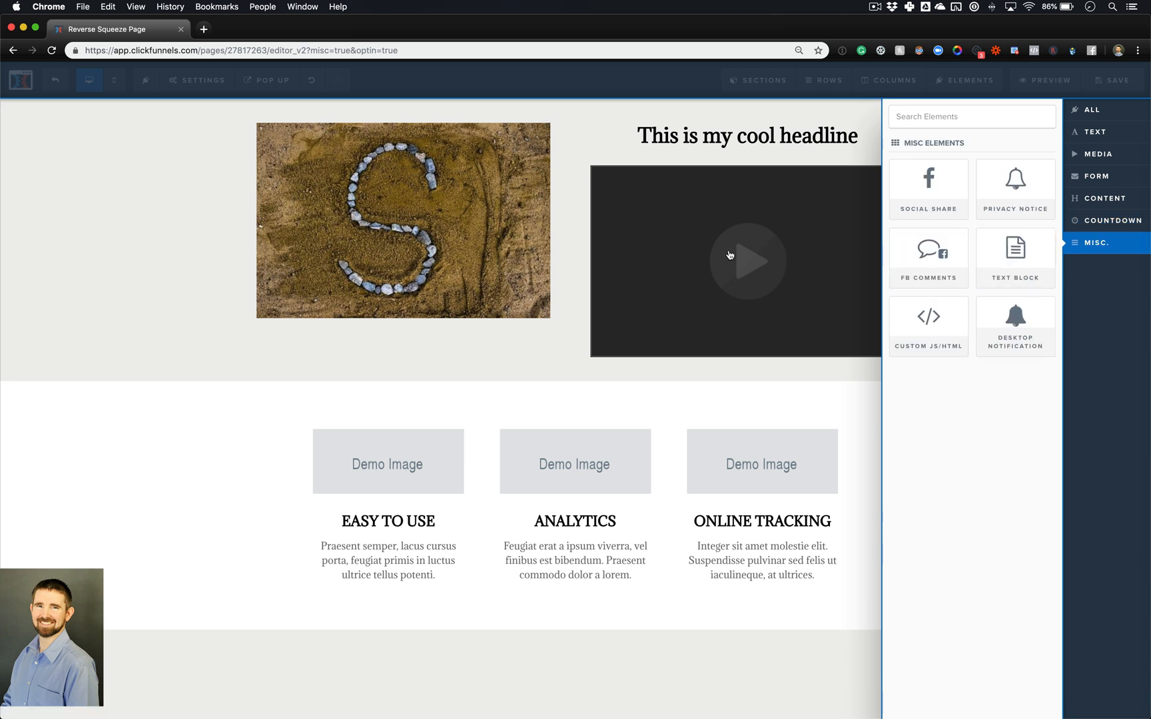
click(723, 221)
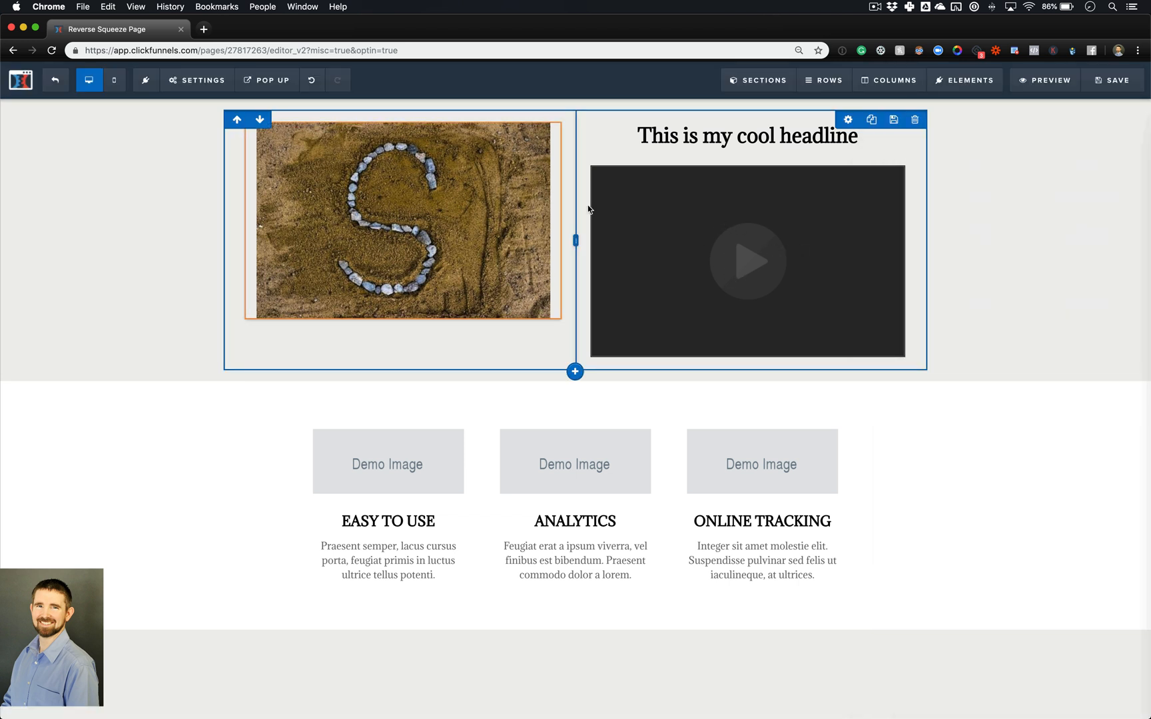
- Examine the Video element's settings, such as video type, embed code and block pause, and close them
click(792, 277)
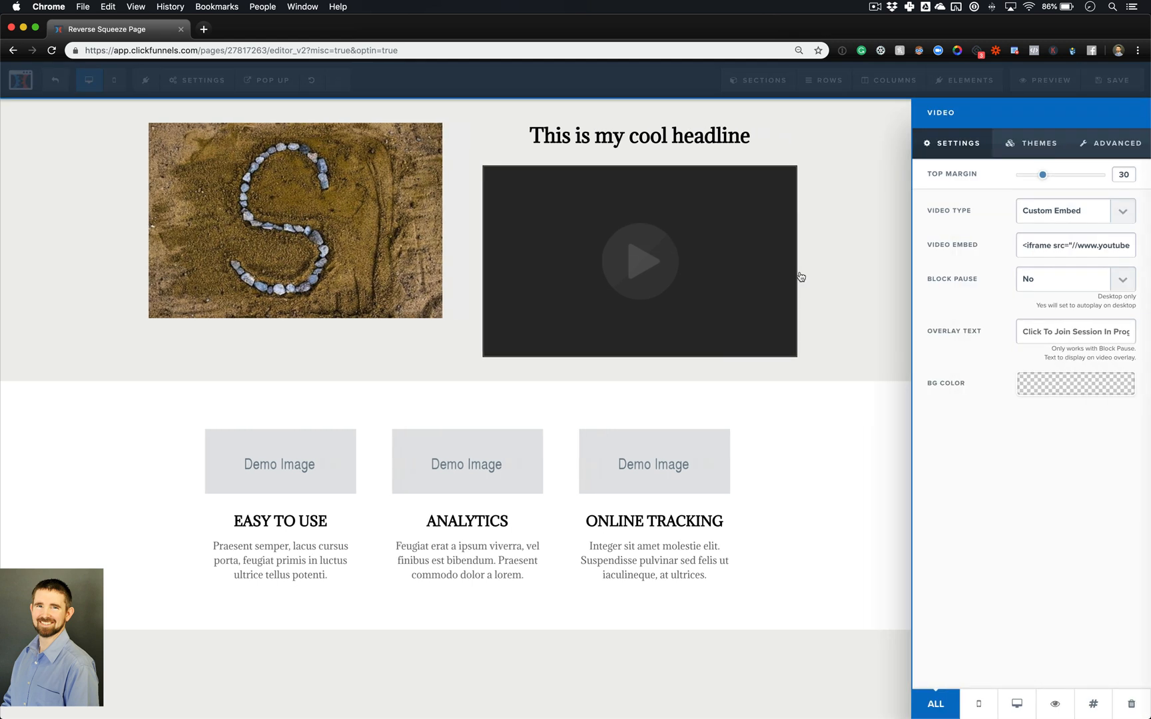
click(799, 278)
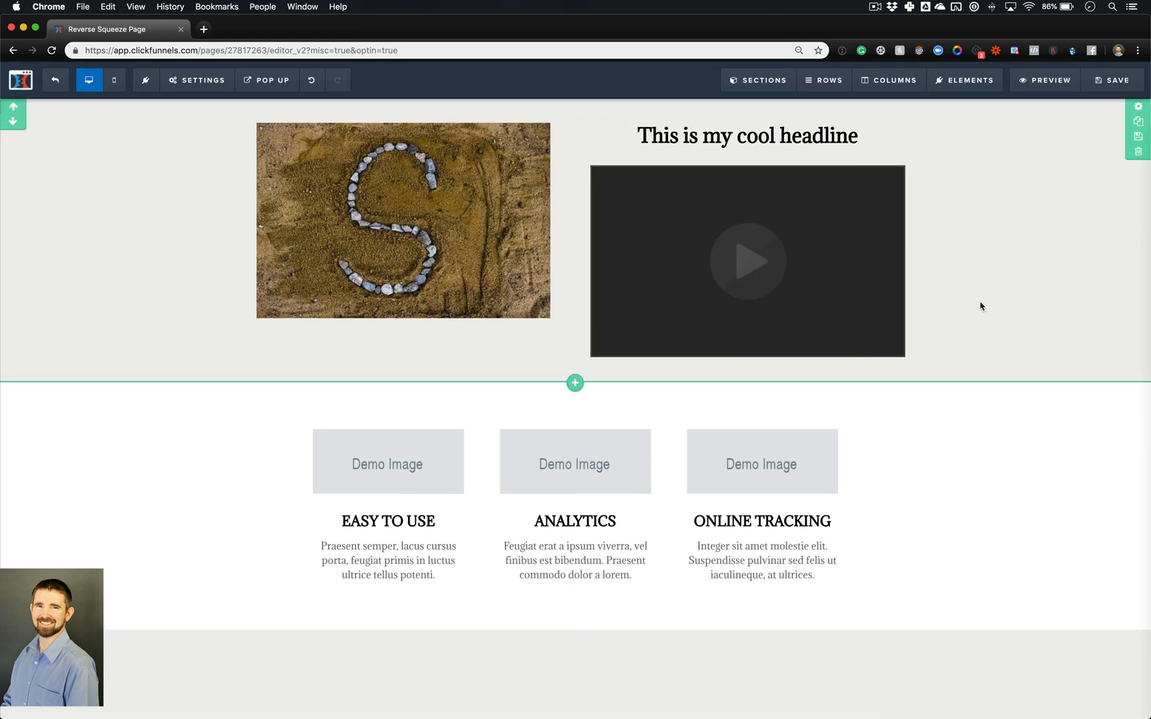
mouse_move(759, 90)
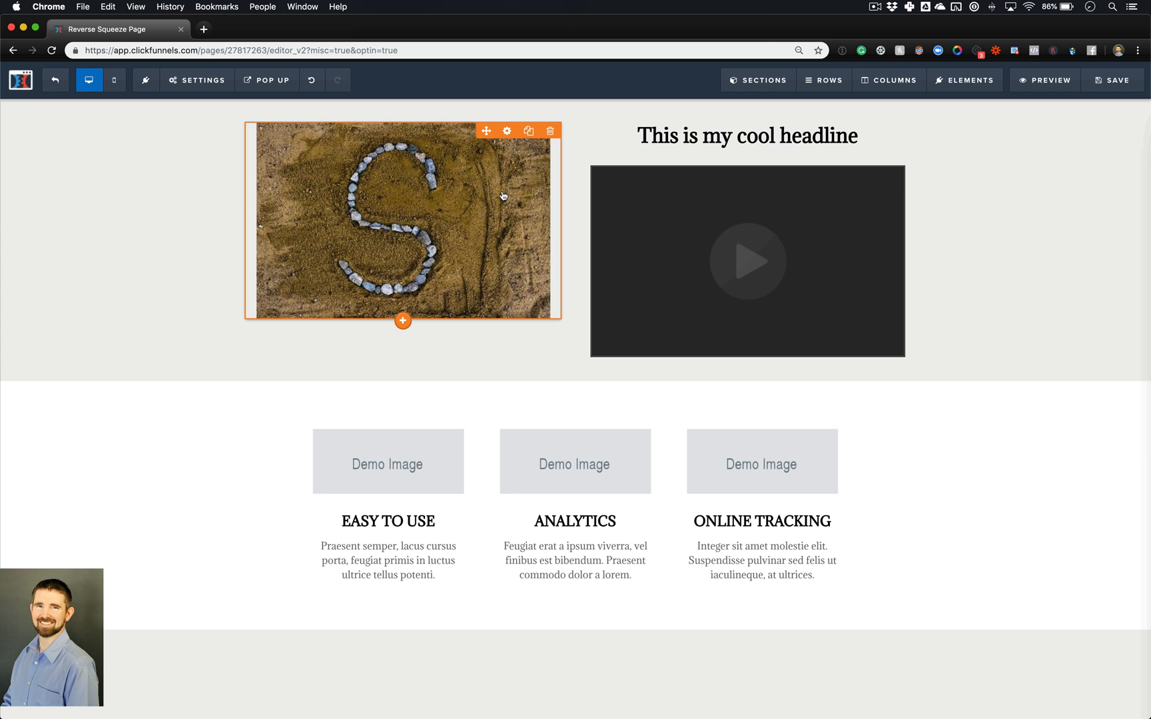
- Resize the stone letter S image, trying a width of 100 px before setting the width to 200 px and the height to 22 px
click(450, 194)
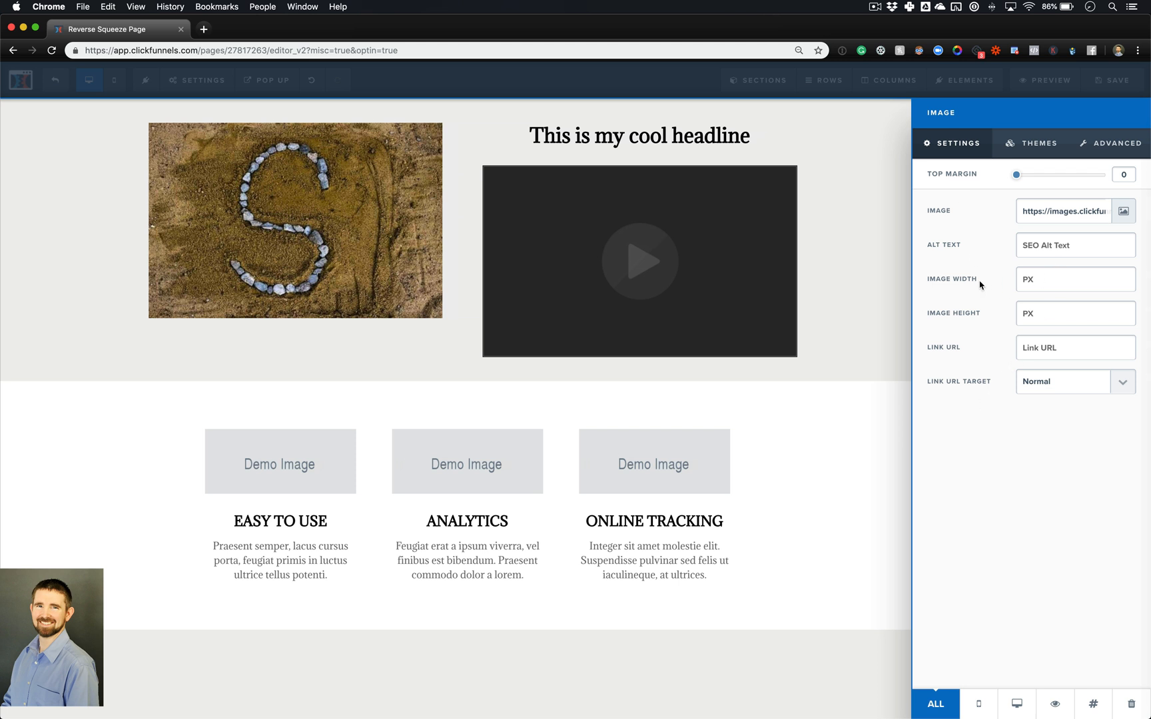
click(1093, 281)
text(100)
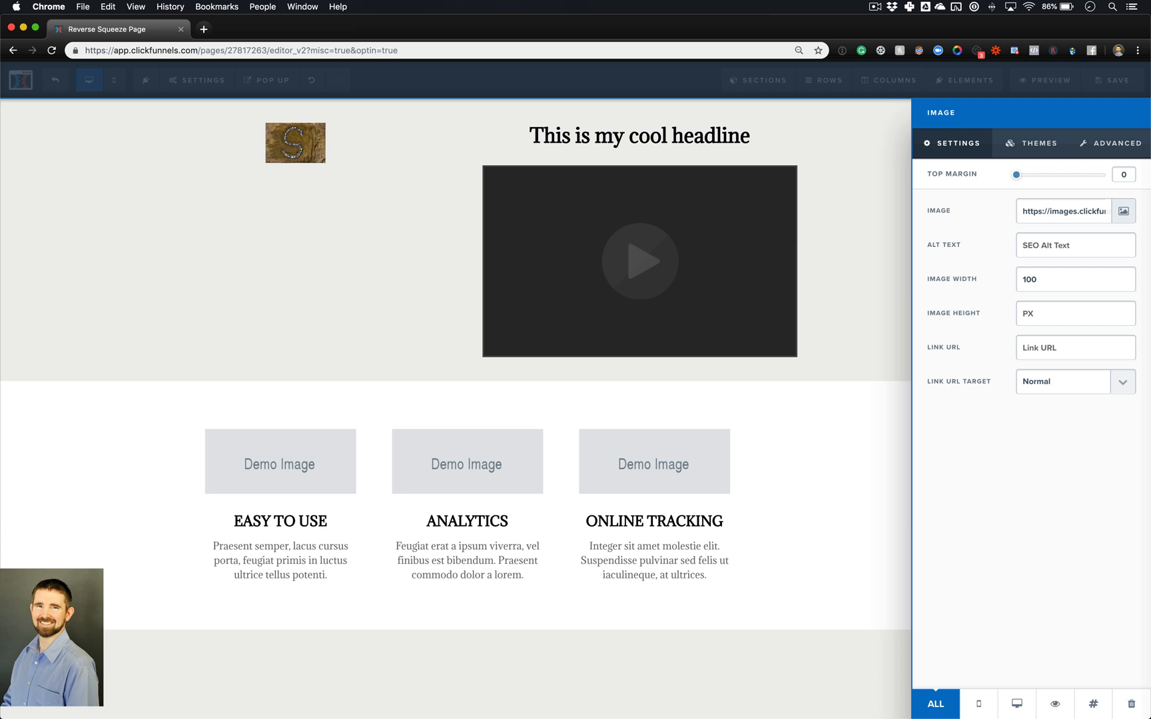
key(BackSpace)
key(BackSpace)
key(BackSpace)
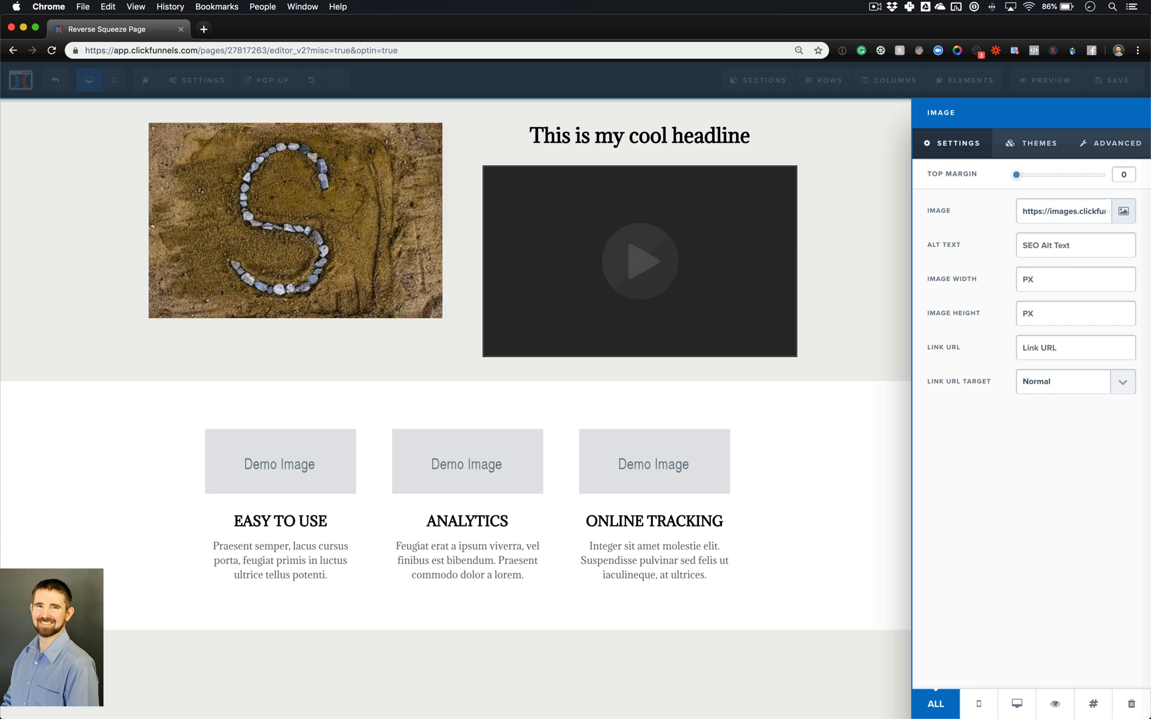
text(200)
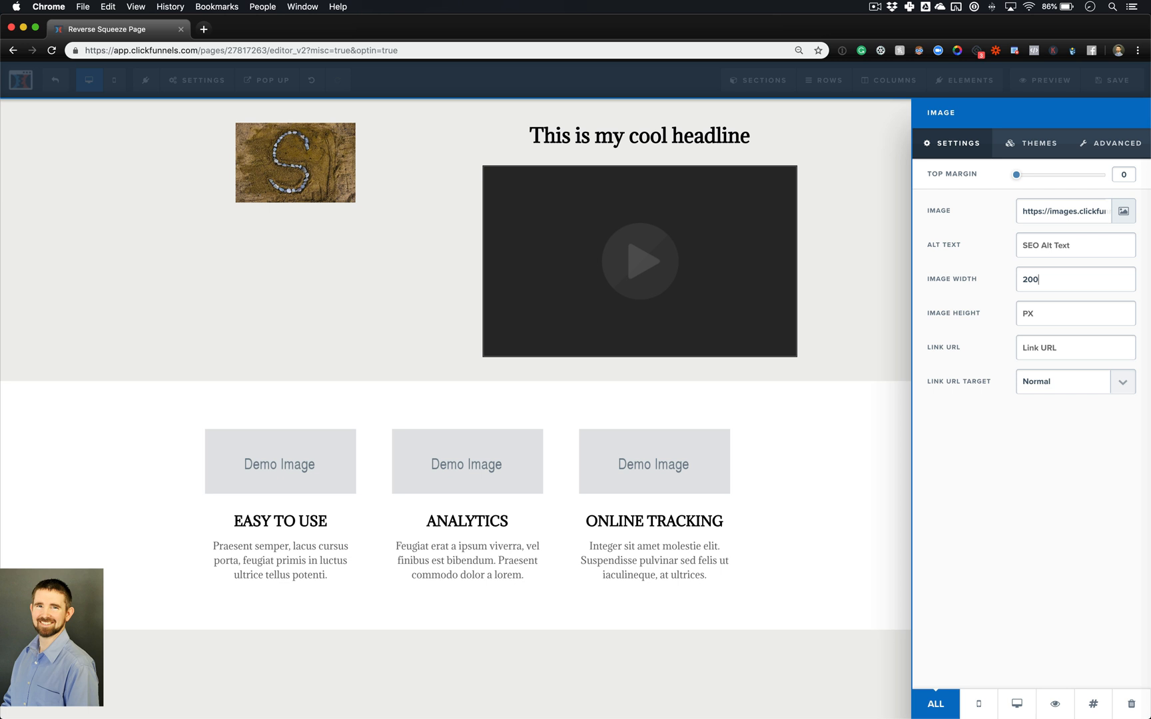
click(1079, 316)
text(22)
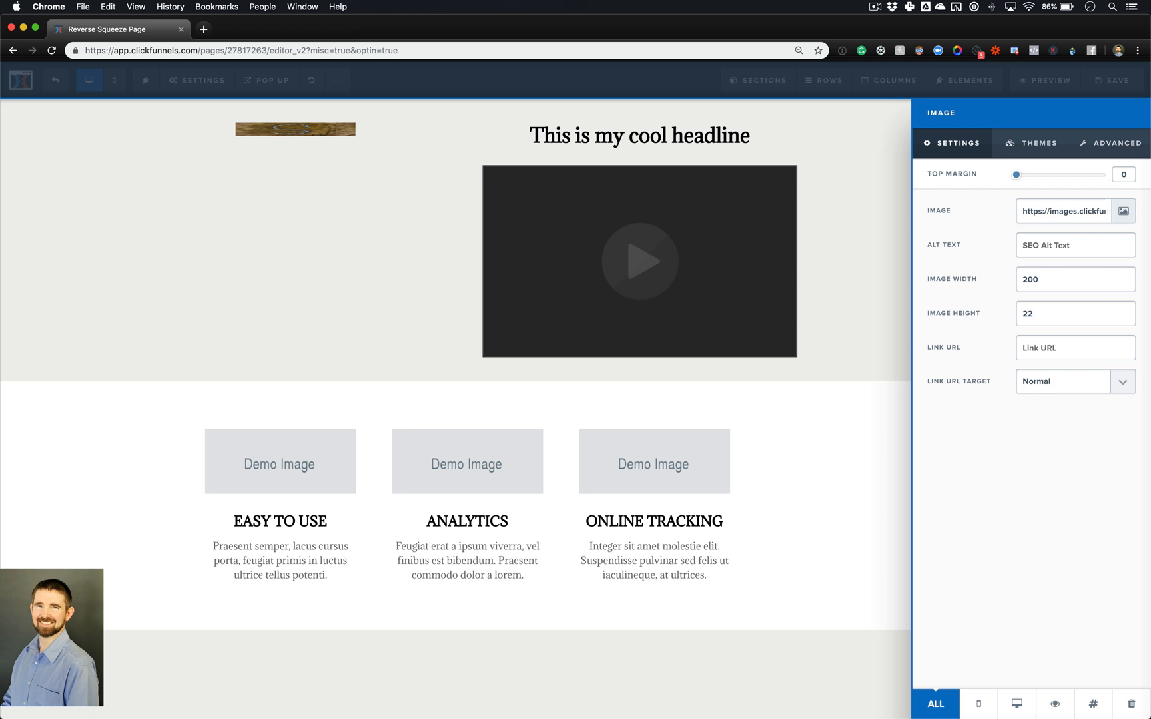
- Try heights of 220 px and 200 px on the stone letter S image and clear the height value
text(0)
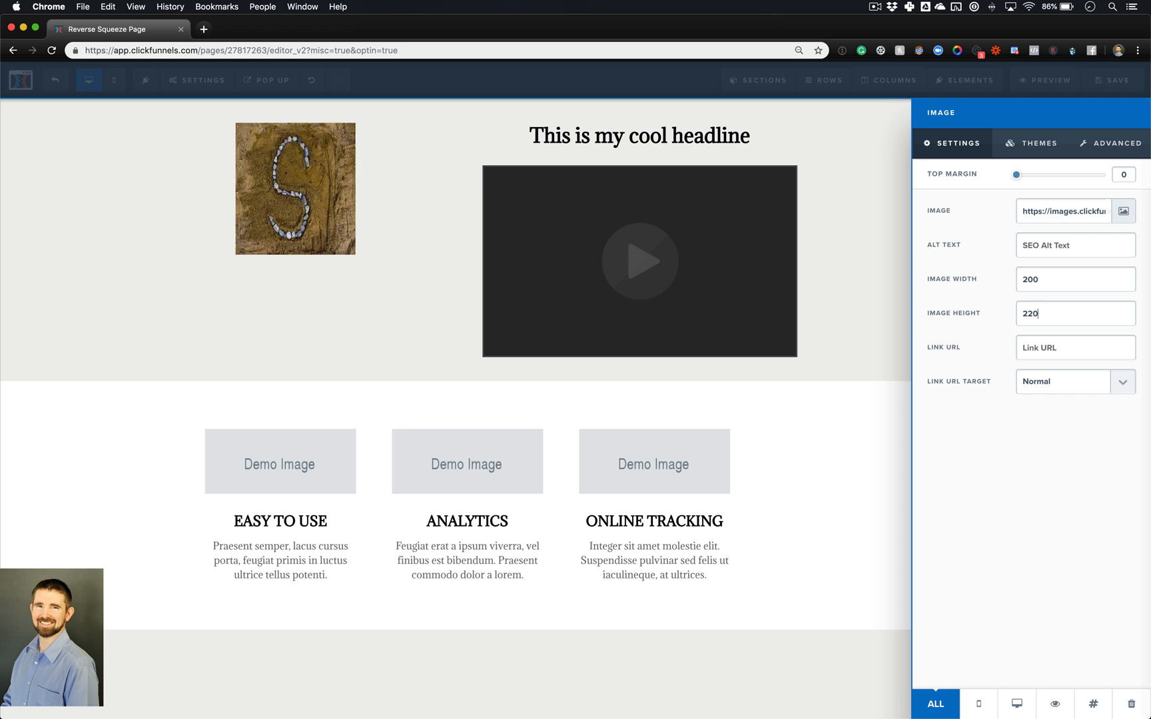
key(BackSpace)
key(BackSpace)
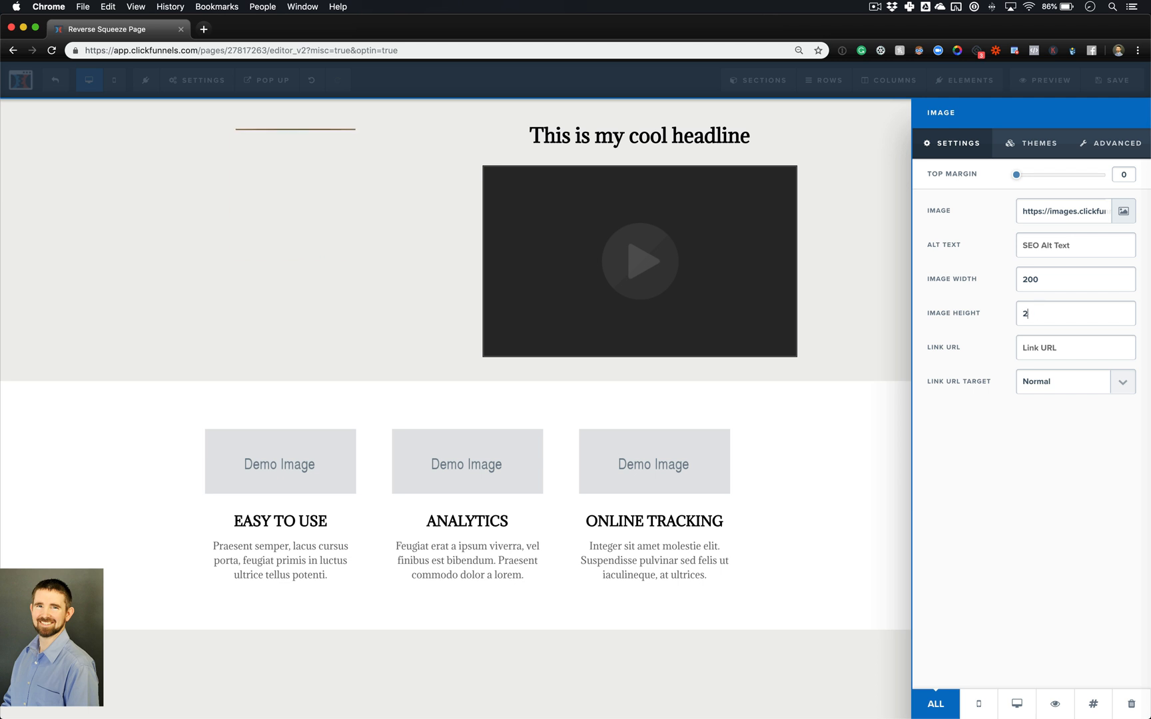
text(00)
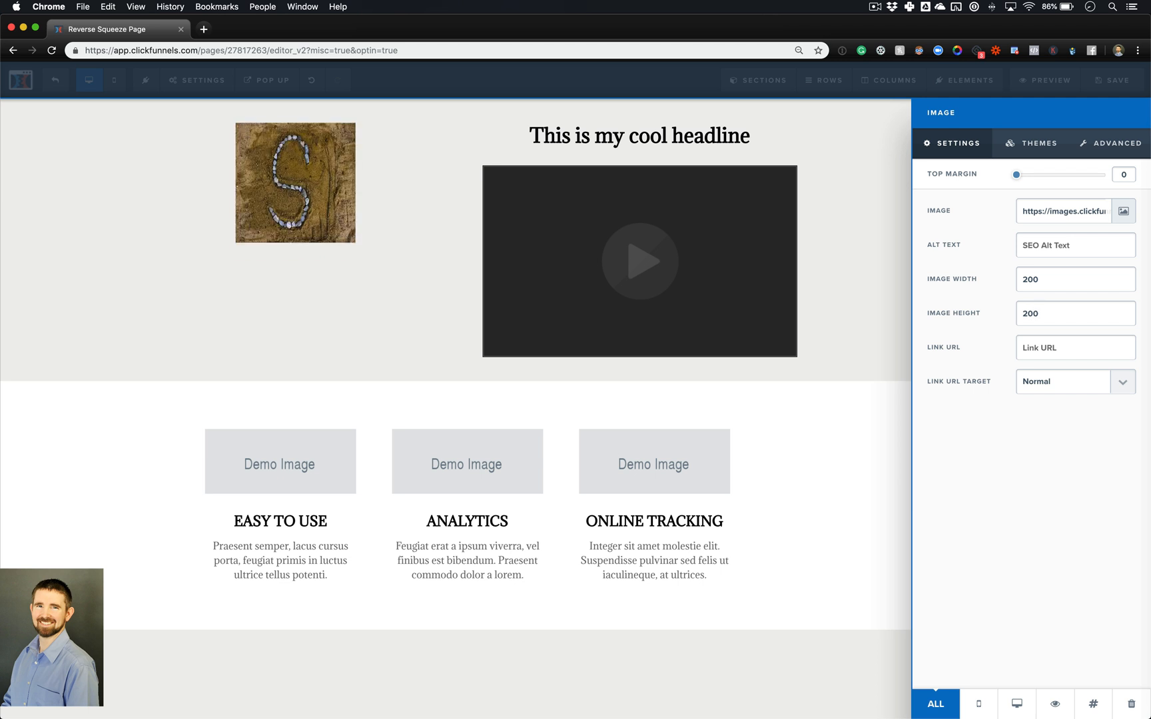
key(BackSpace)
key(BackSpace)
key(BackSpace)
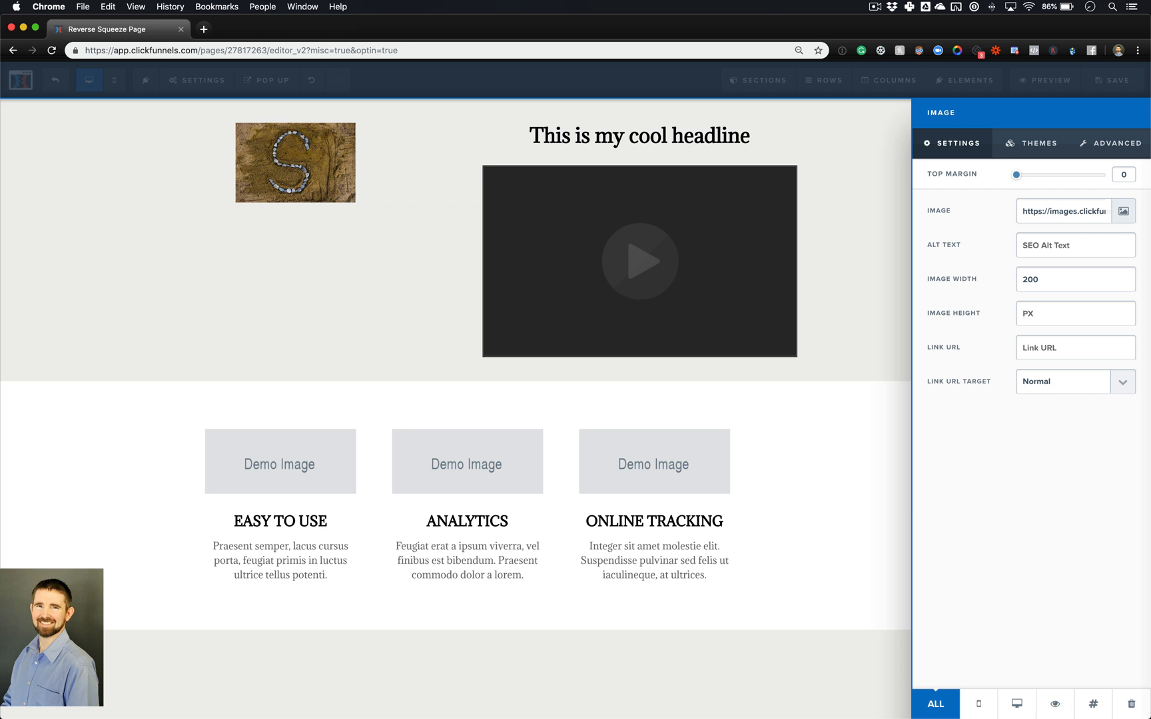
- Clear the stone letter S image's width and set only its height to 200 px
double_click(1087, 277)
key(BackSpace)
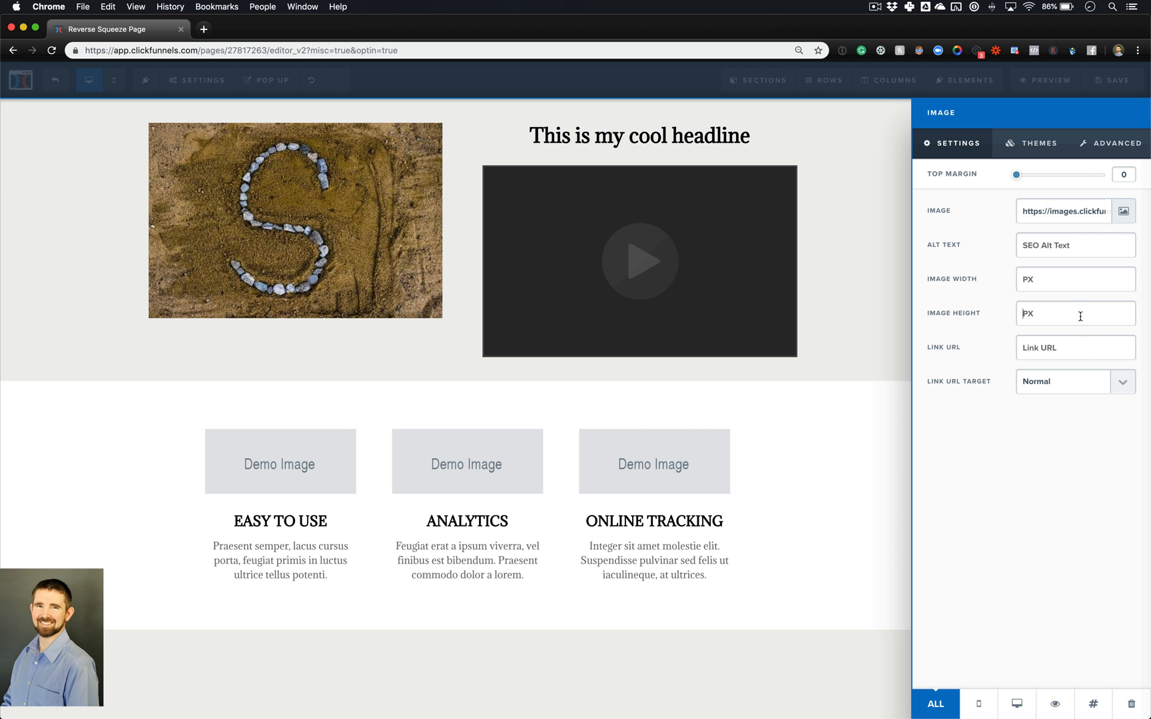
text(200)
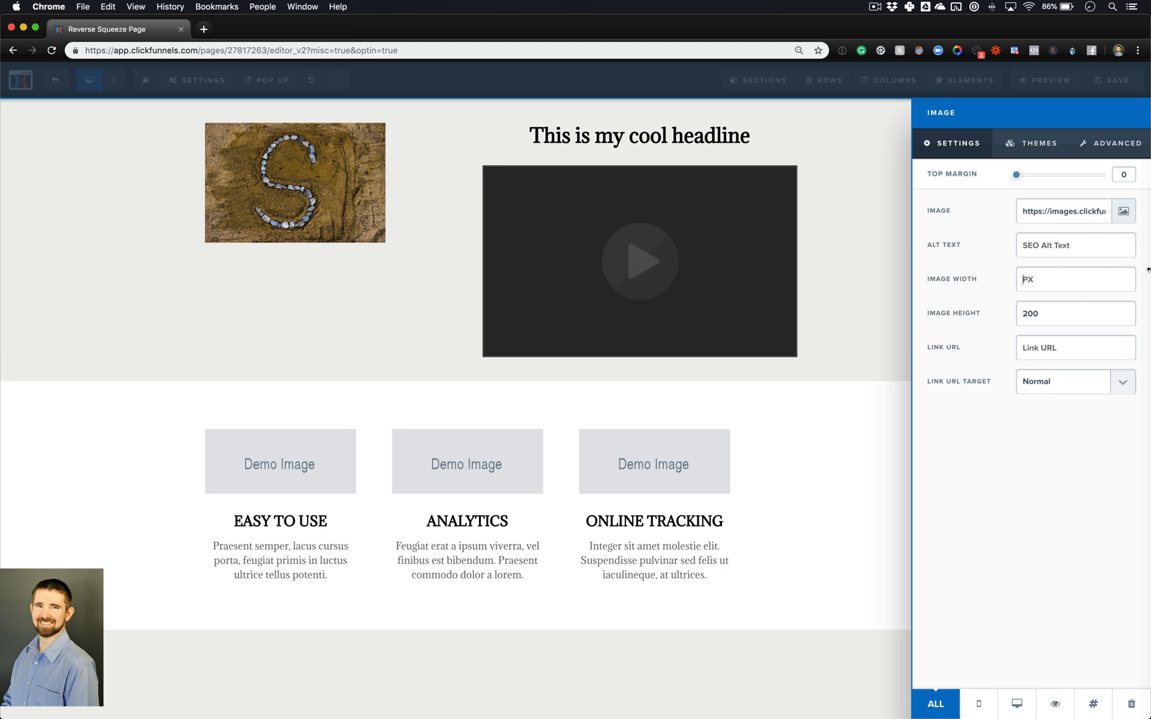
click(1075, 347)
text(#)
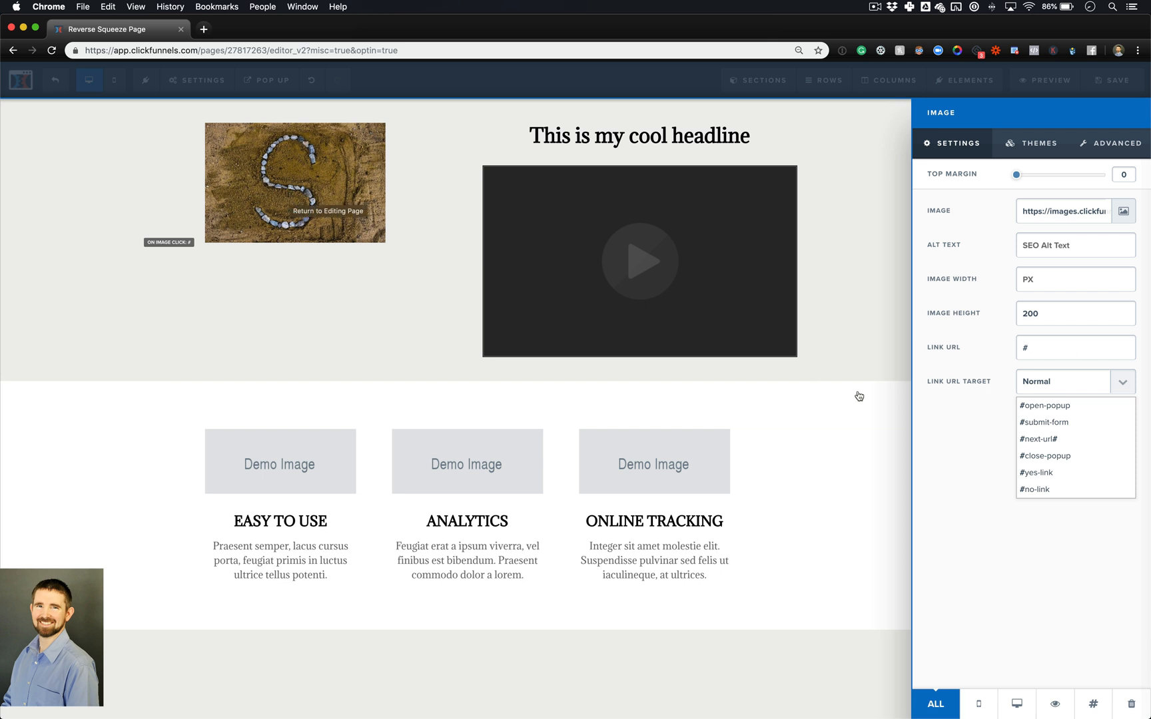
double_click(1041, 347)
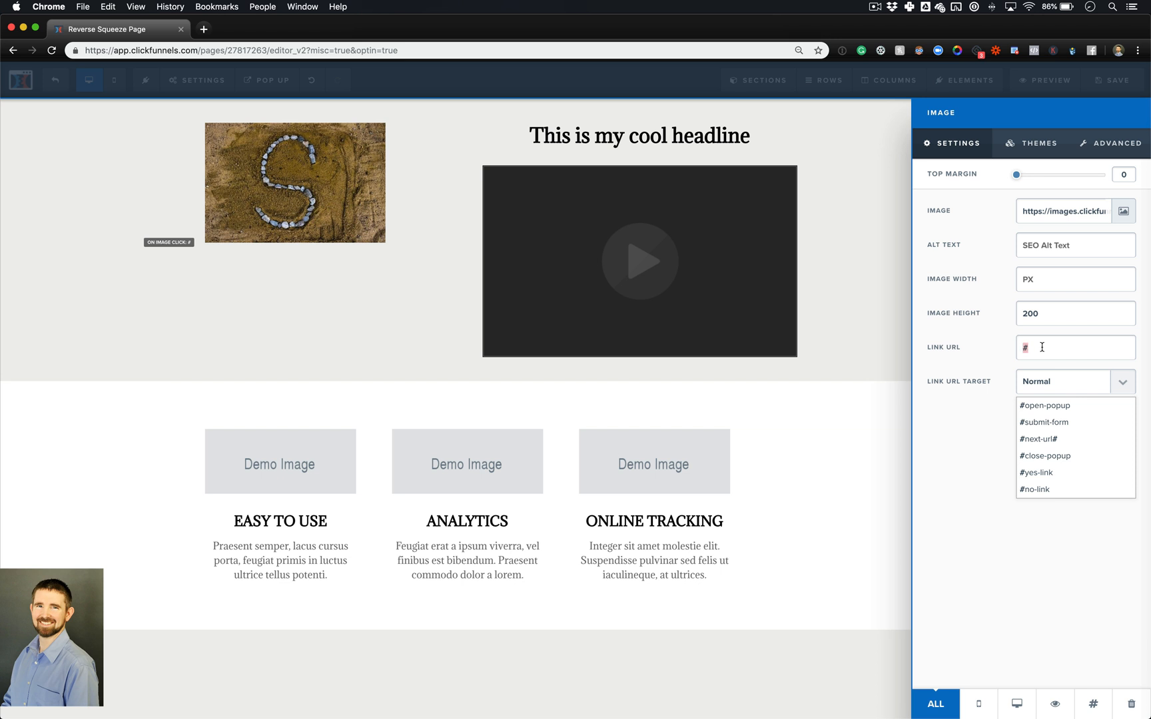
text(www.google.)
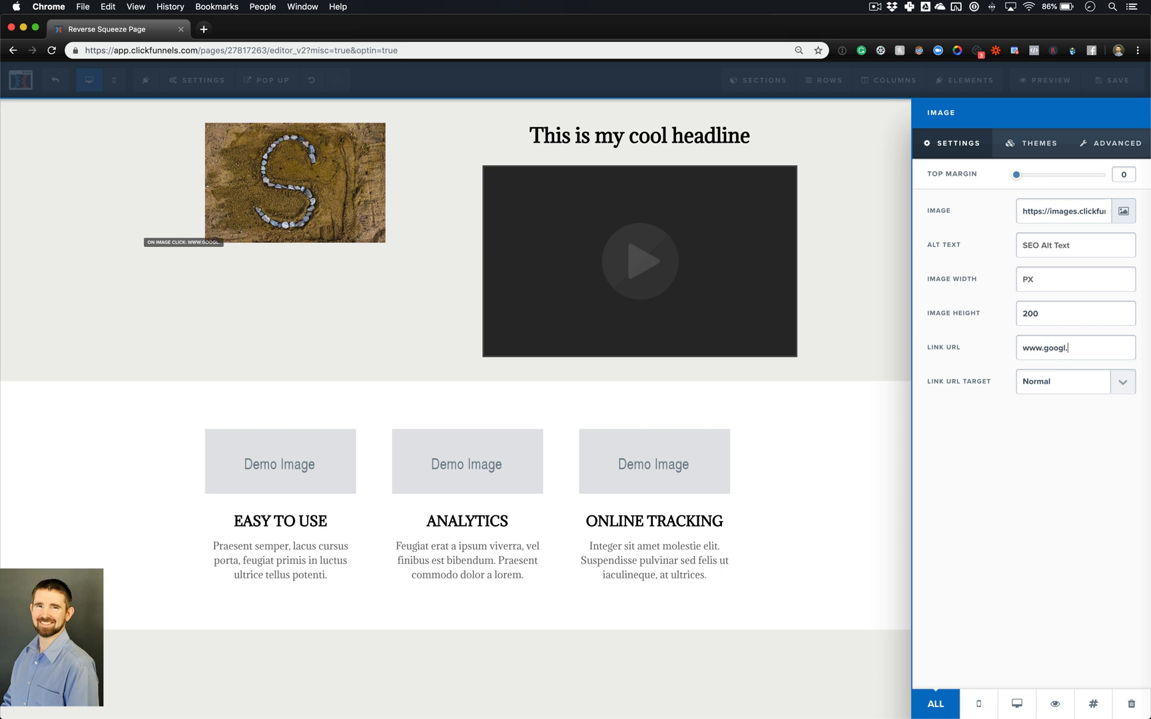
text(com)
key(BackSpace)
key(BackSpace)
key(BackSpace)
key(BackSpace)
text(e.com)
click(1125, 387)
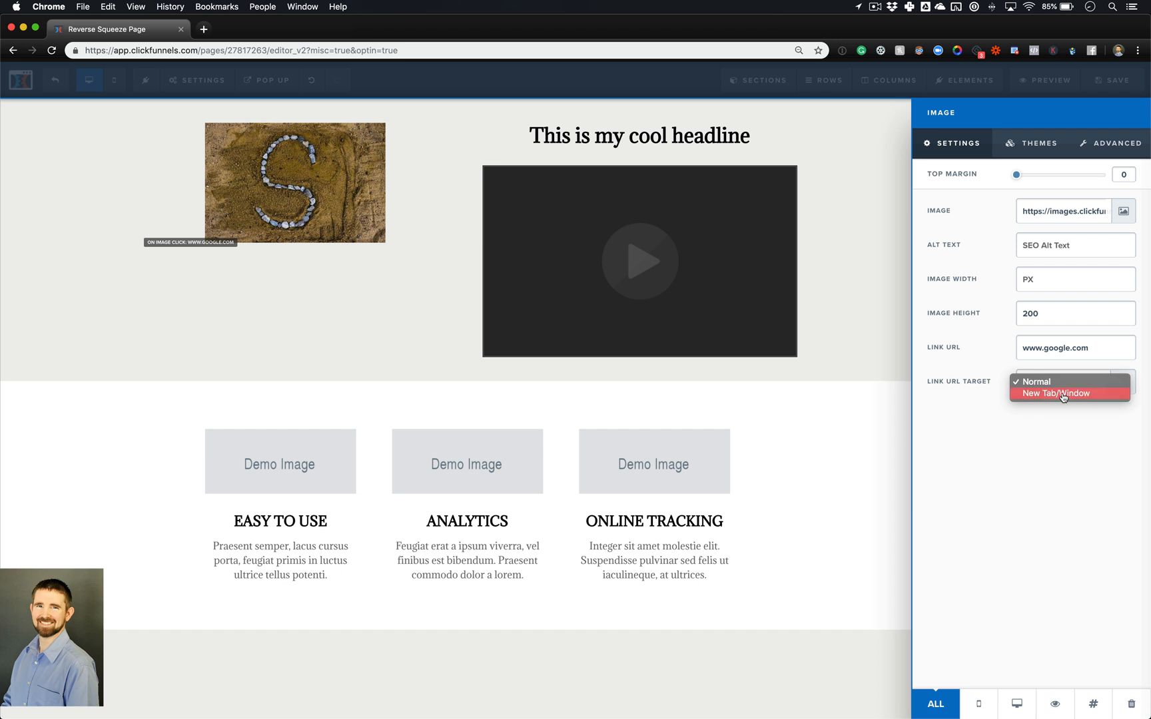
click(976, 307)
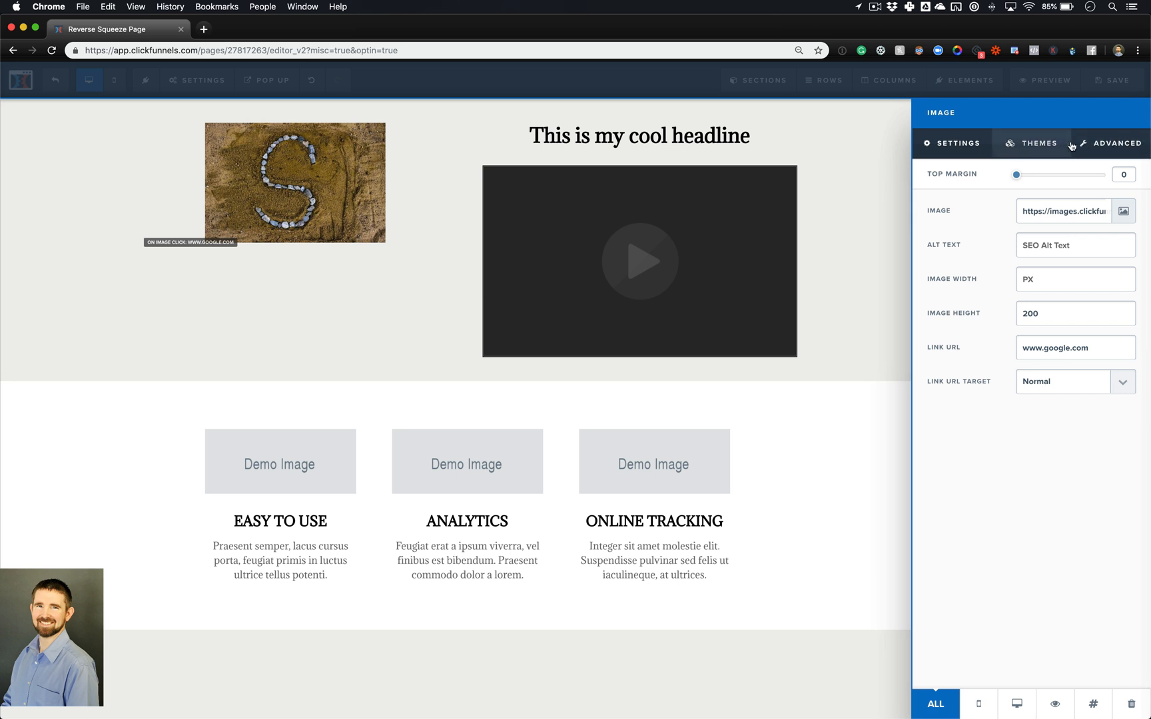
- Apply the faded grey theme to the stone letter S image
click(1036, 144)
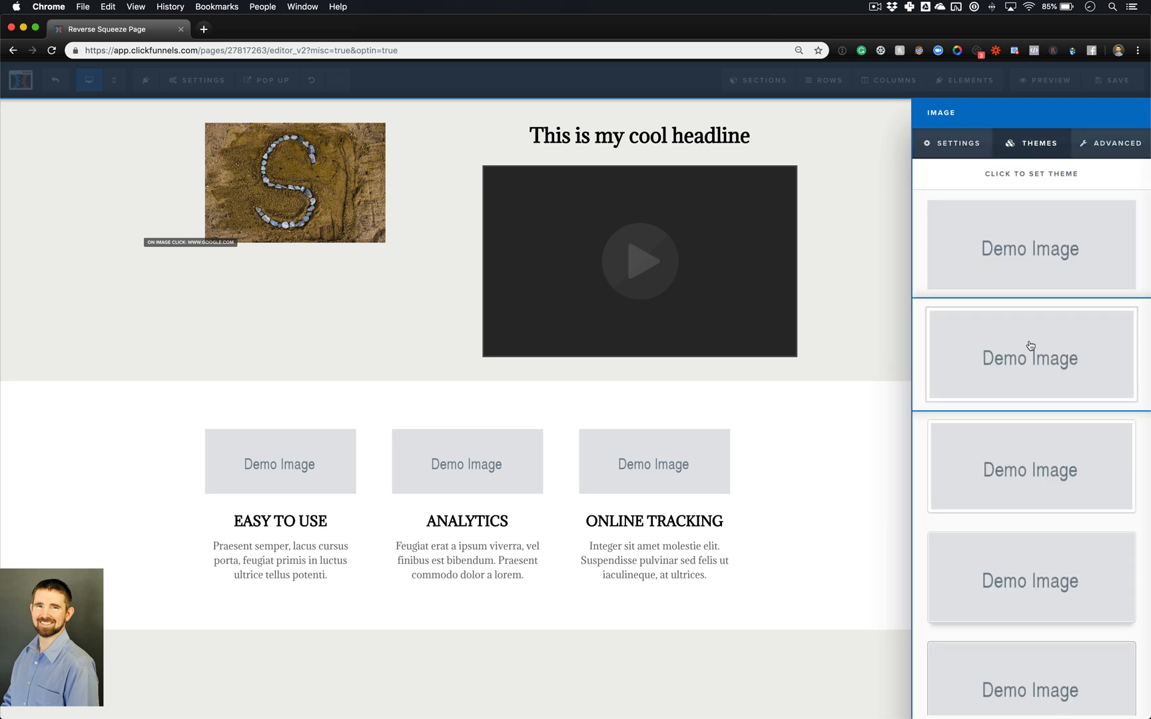
scroll(1029, 346, down, 5)
scroll(1028, 343, down, 6)
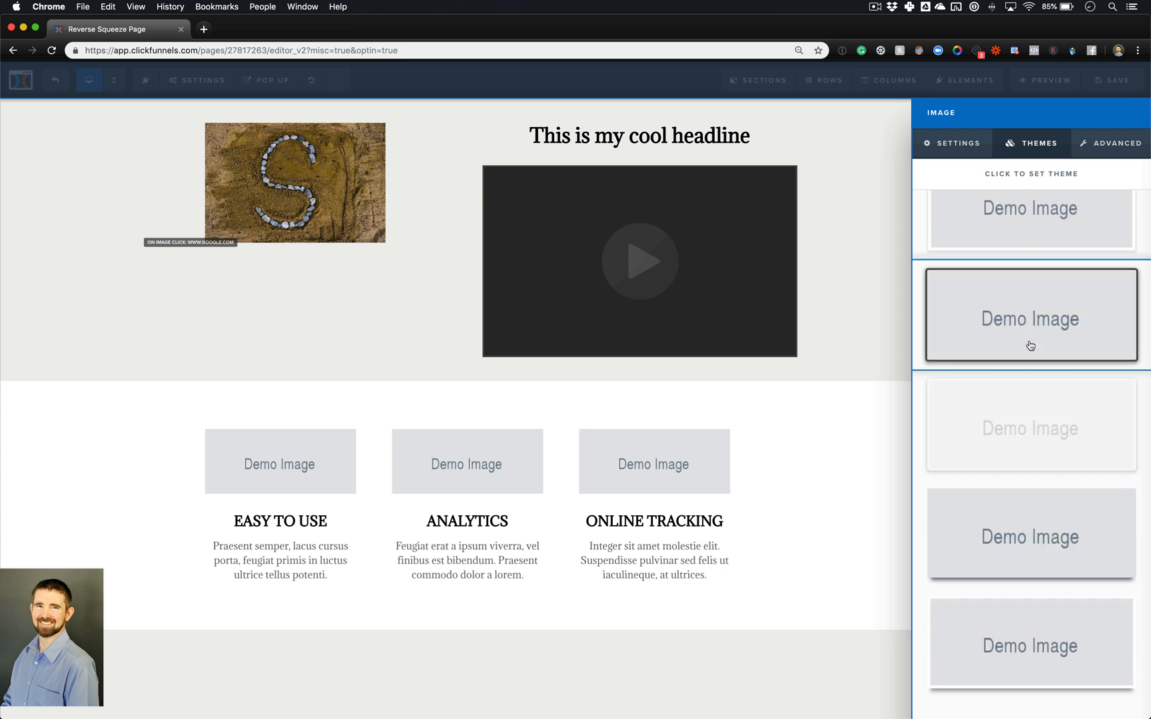
click(1023, 437)
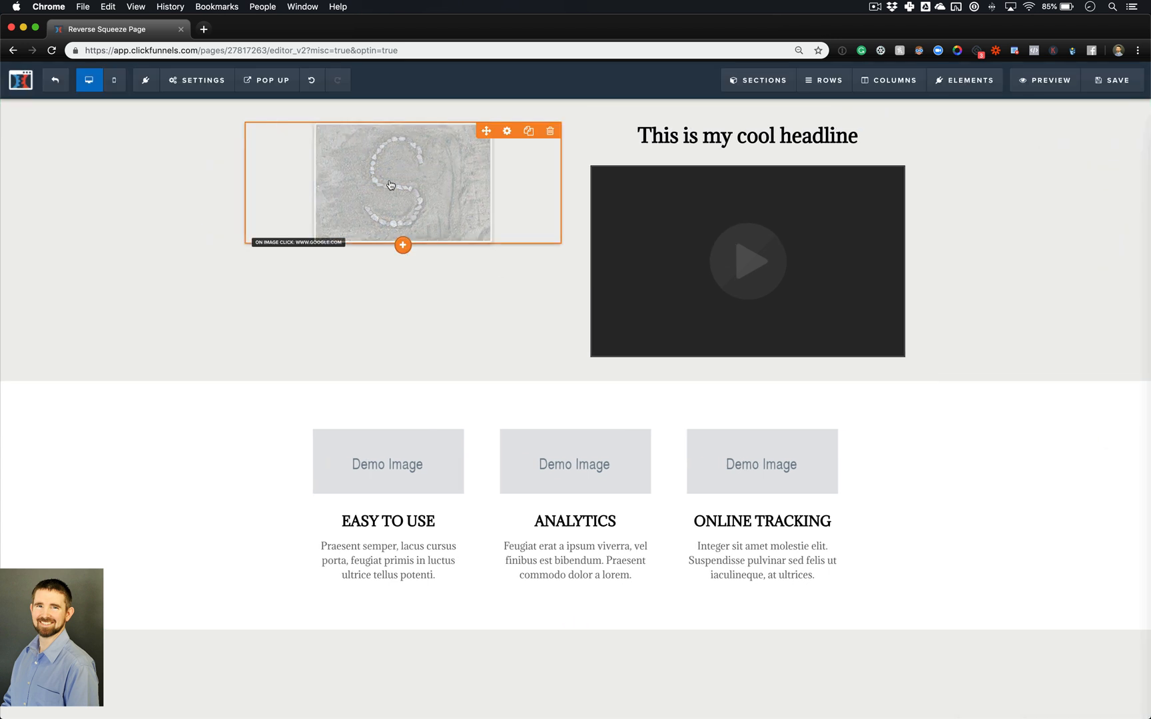
- Change the stone letter S image's theme to the full-colour one with a thin white frame
click(433, 203)
click(1028, 148)
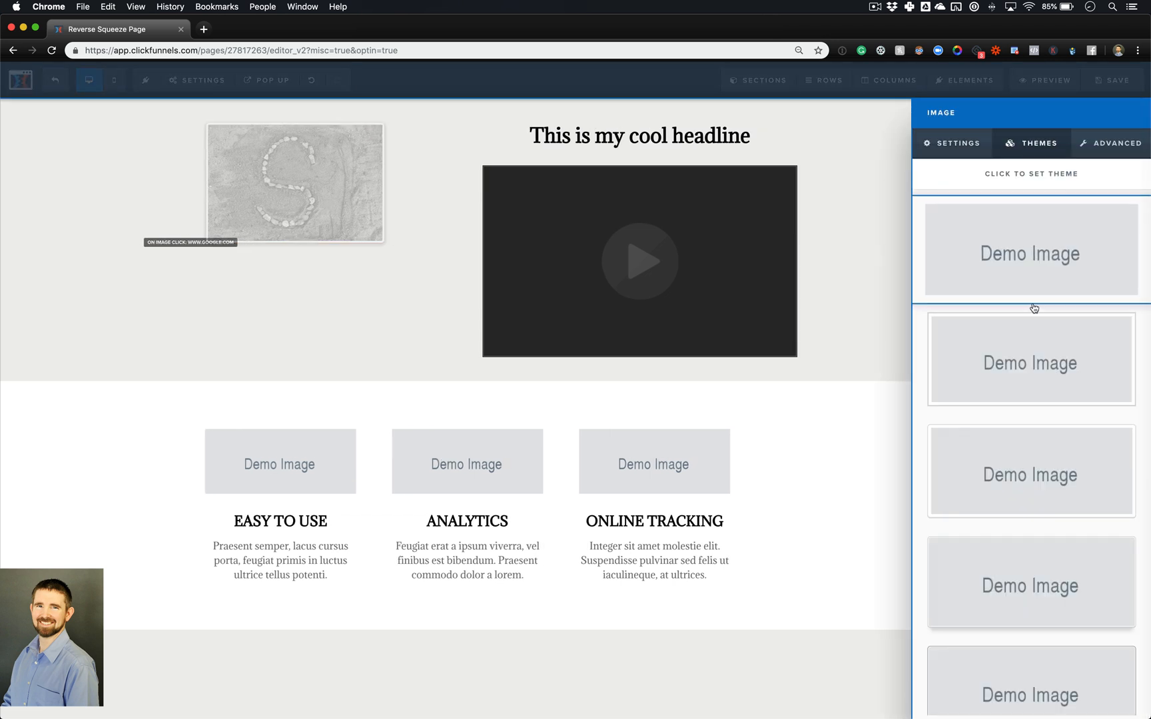
click(1033, 333)
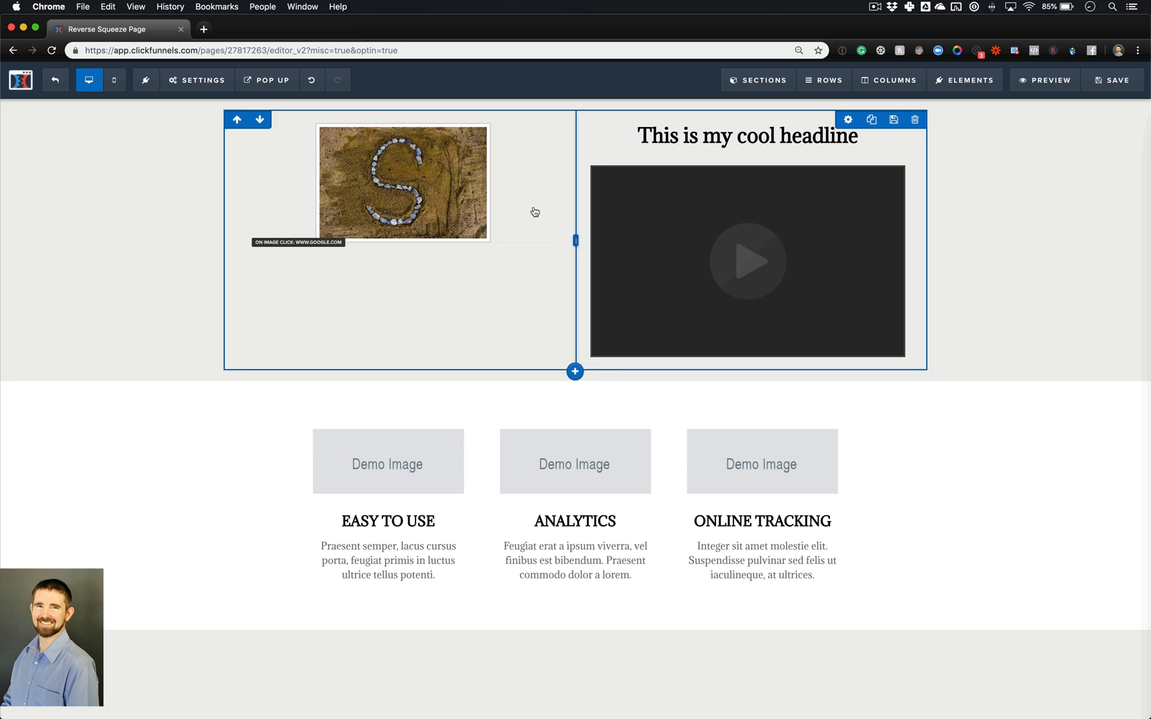
- Switch the stone letter S image back to the plain theme without a frame
click(413, 177)
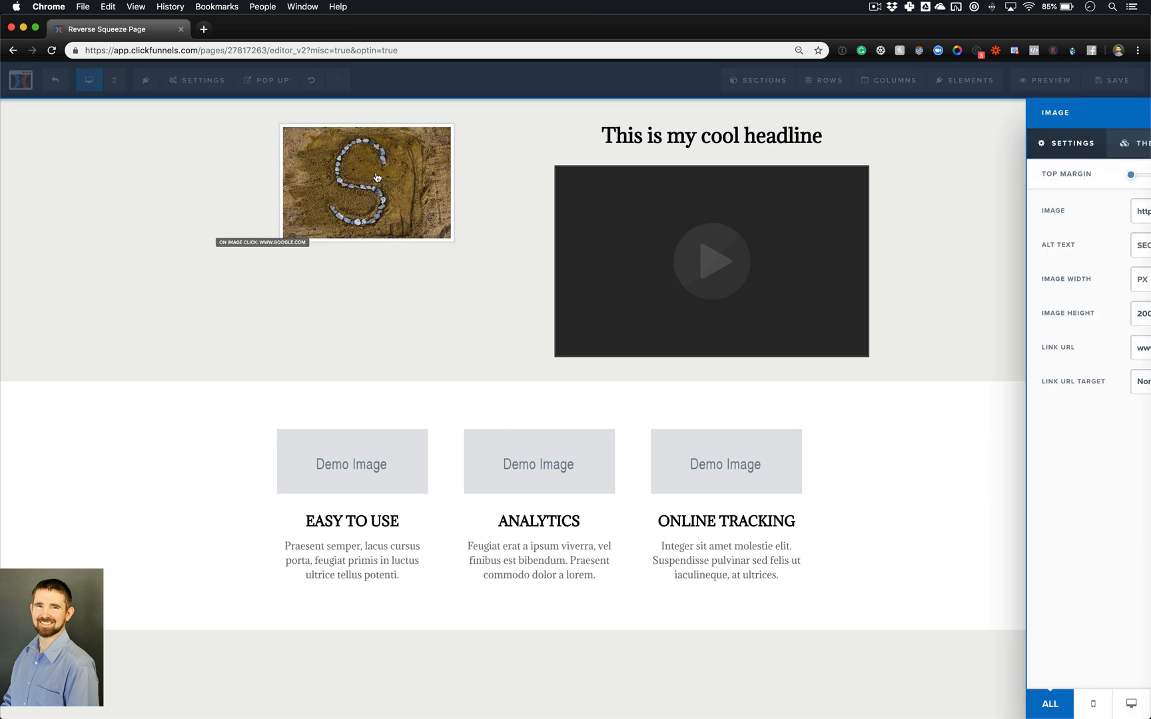
click(1037, 153)
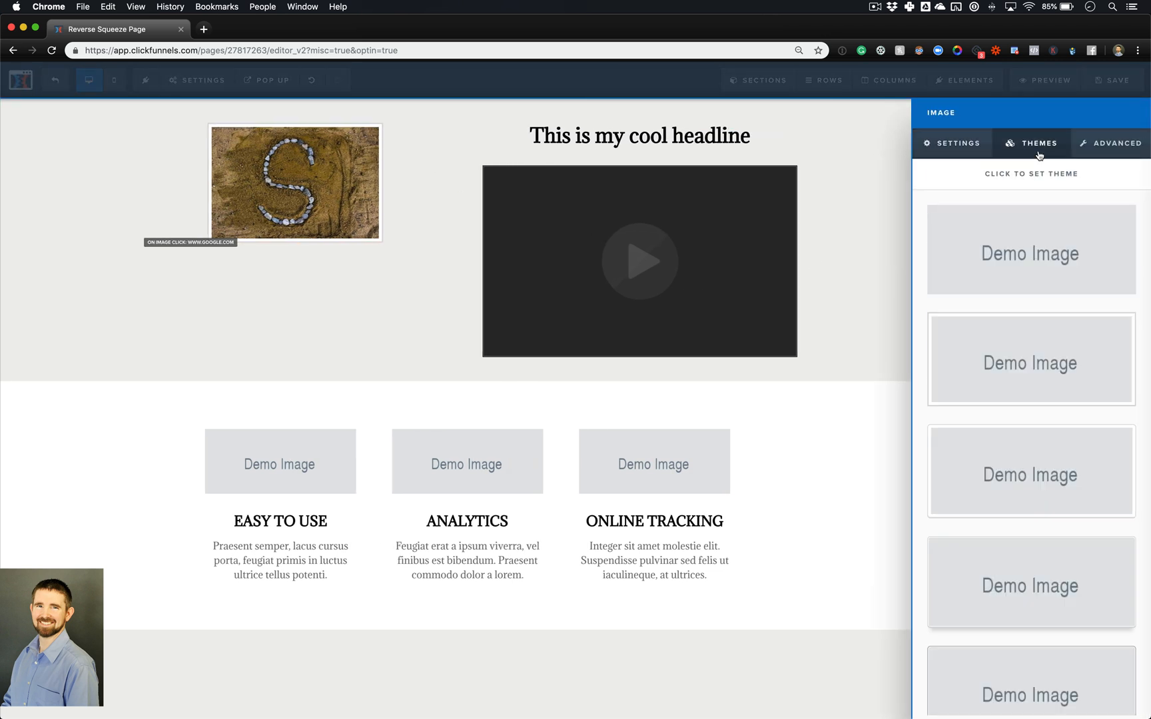
click(1051, 255)
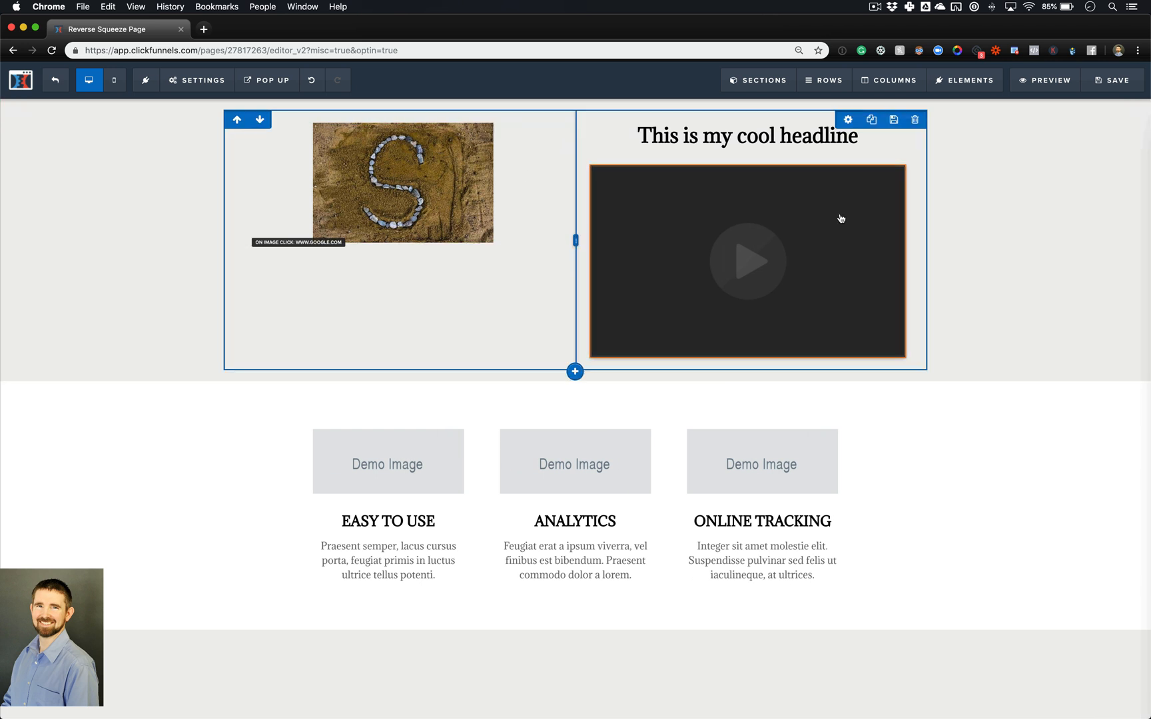
- Apply the pill-shaped theme with fully rounded ends to the stone letter S image
click(429, 199)
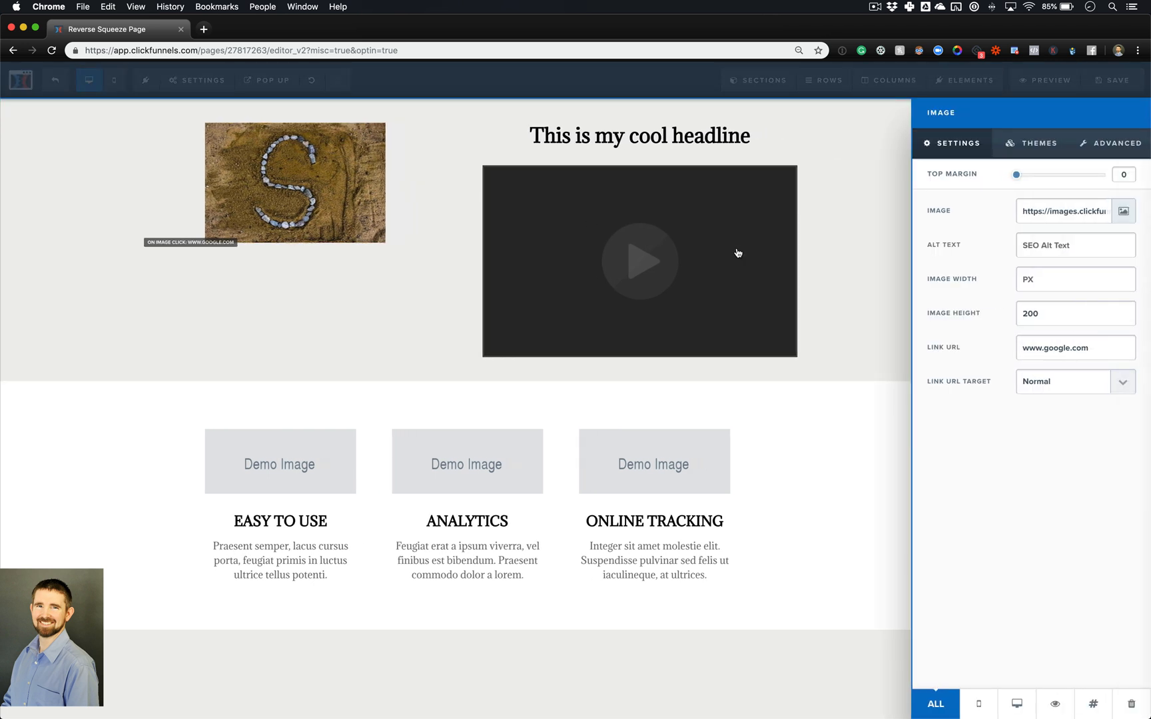
click(1048, 145)
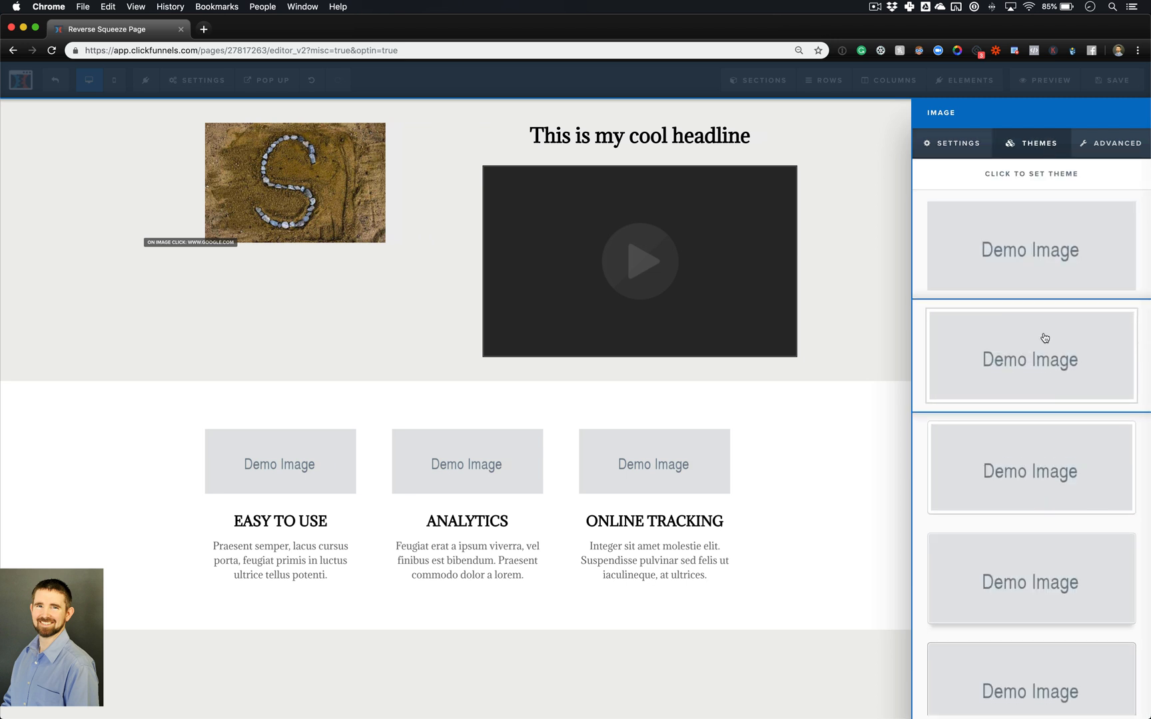
scroll(1040, 333, down, 2)
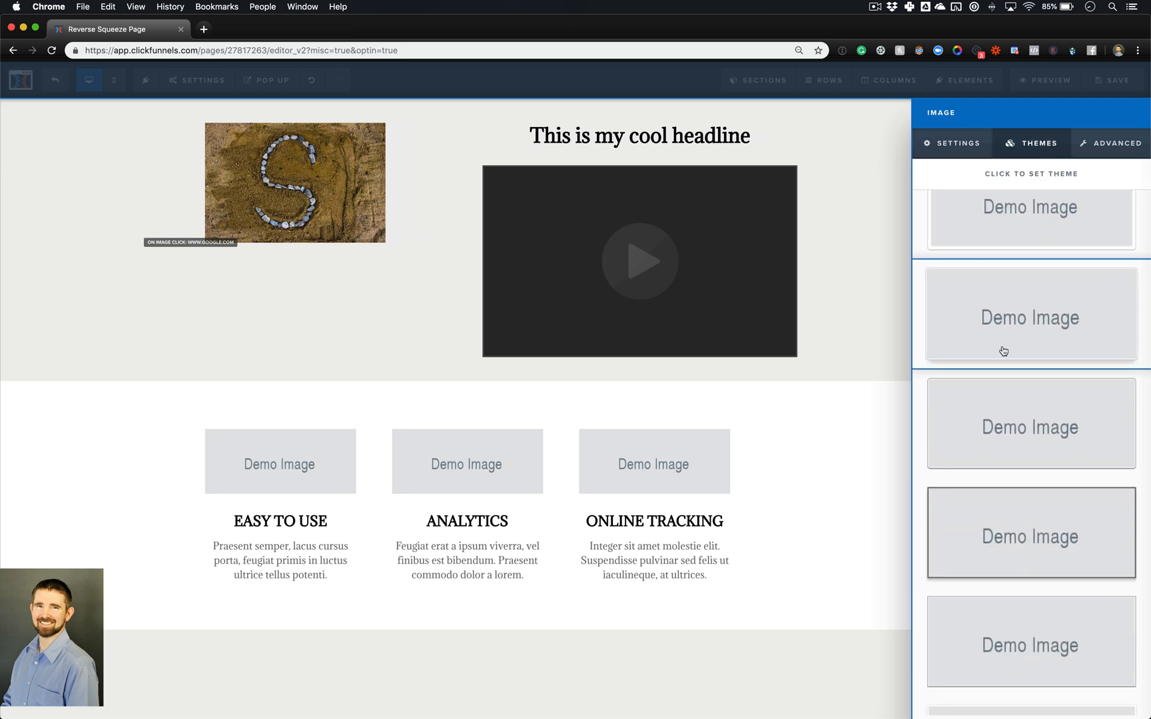
scroll(1004, 349, down, 4)
scroll(1004, 349, down, 5)
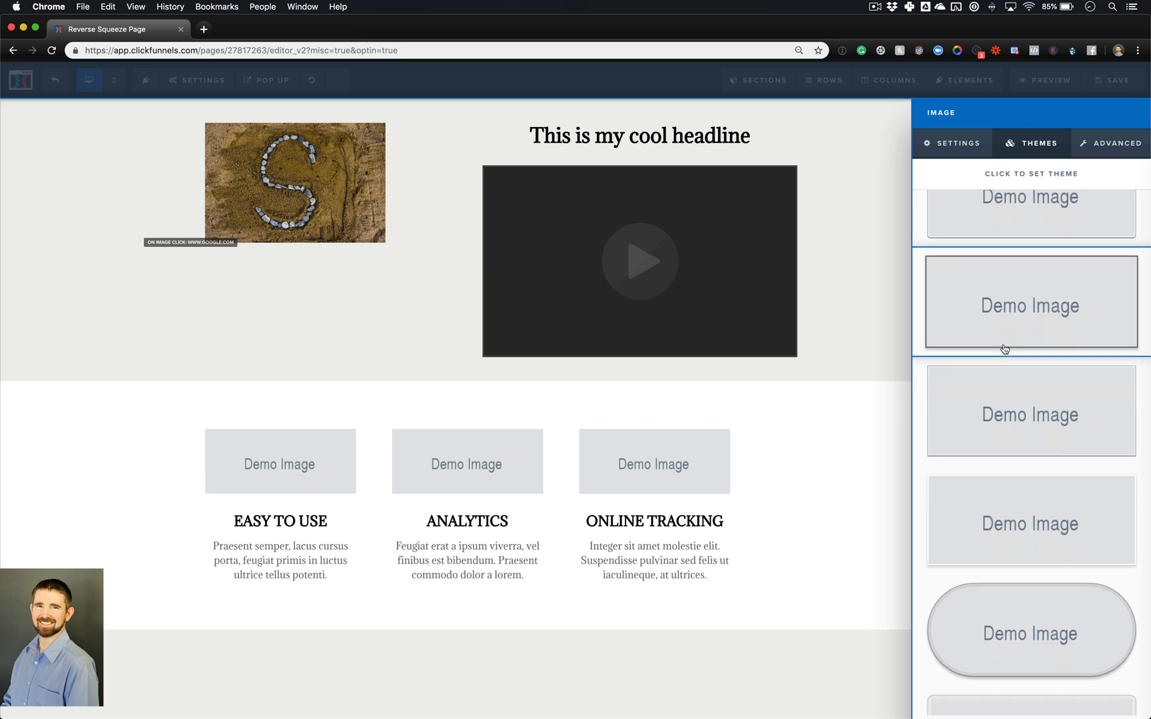
click(1005, 403)
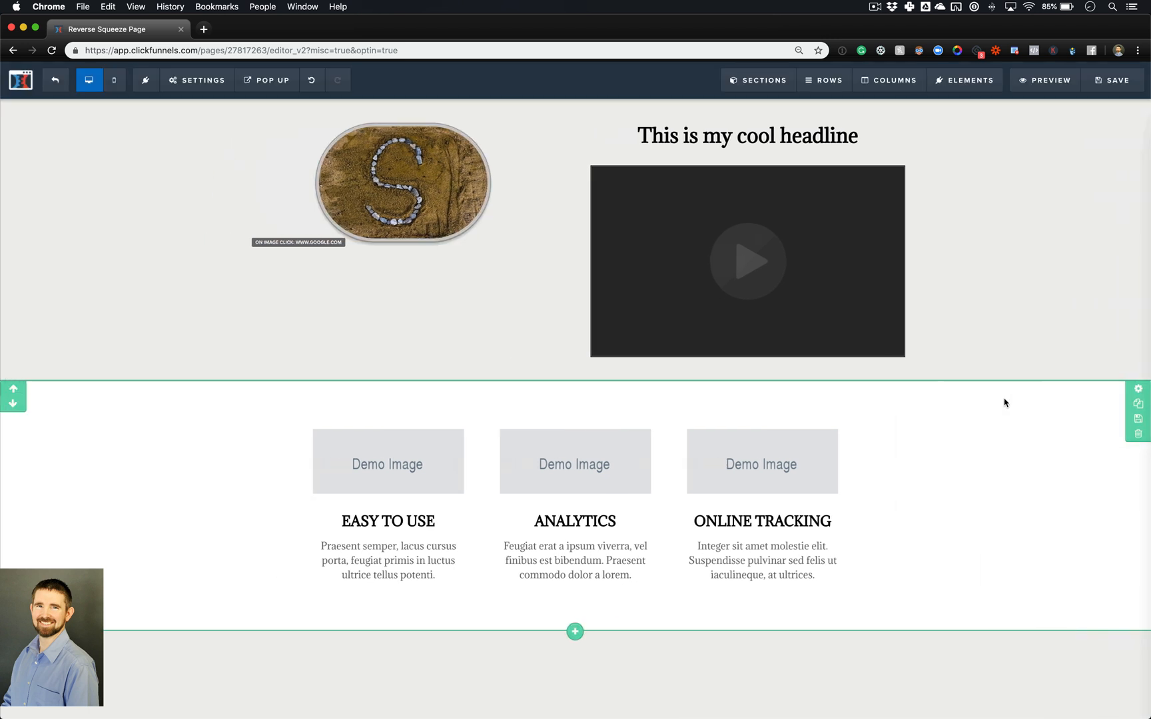
- Try the Right and Left alignments in the image's advanced styles before returning the alignment to Center
click(422, 188)
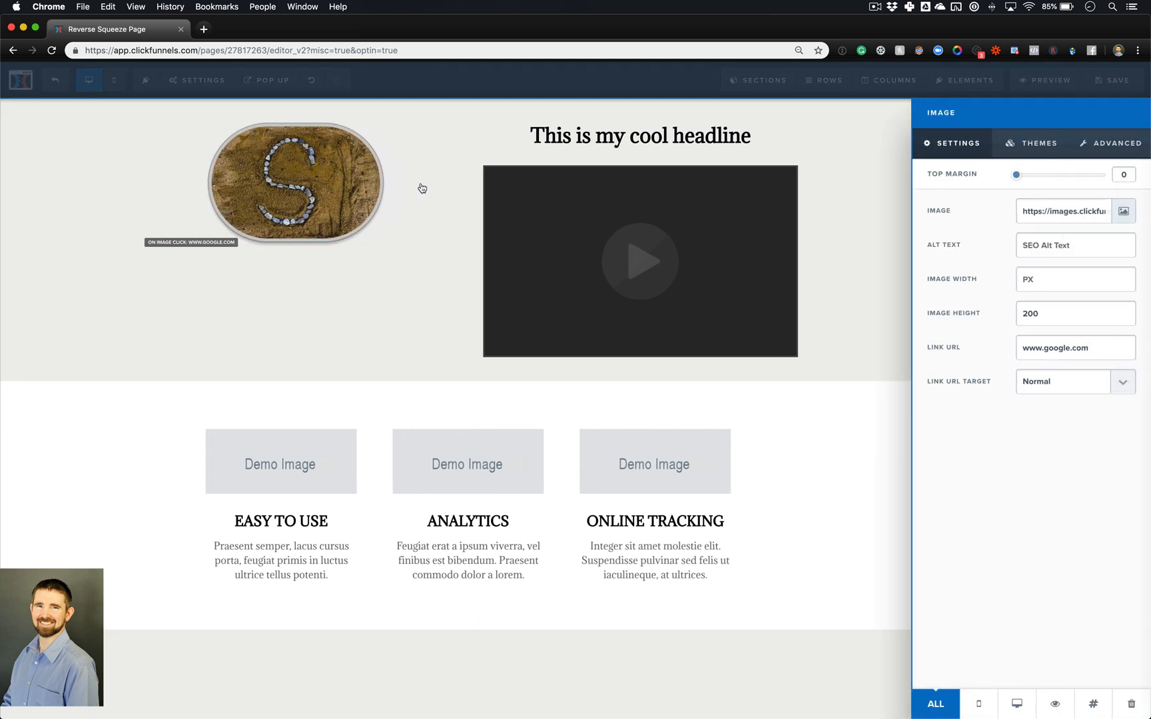
click(1032, 144)
click(1104, 145)
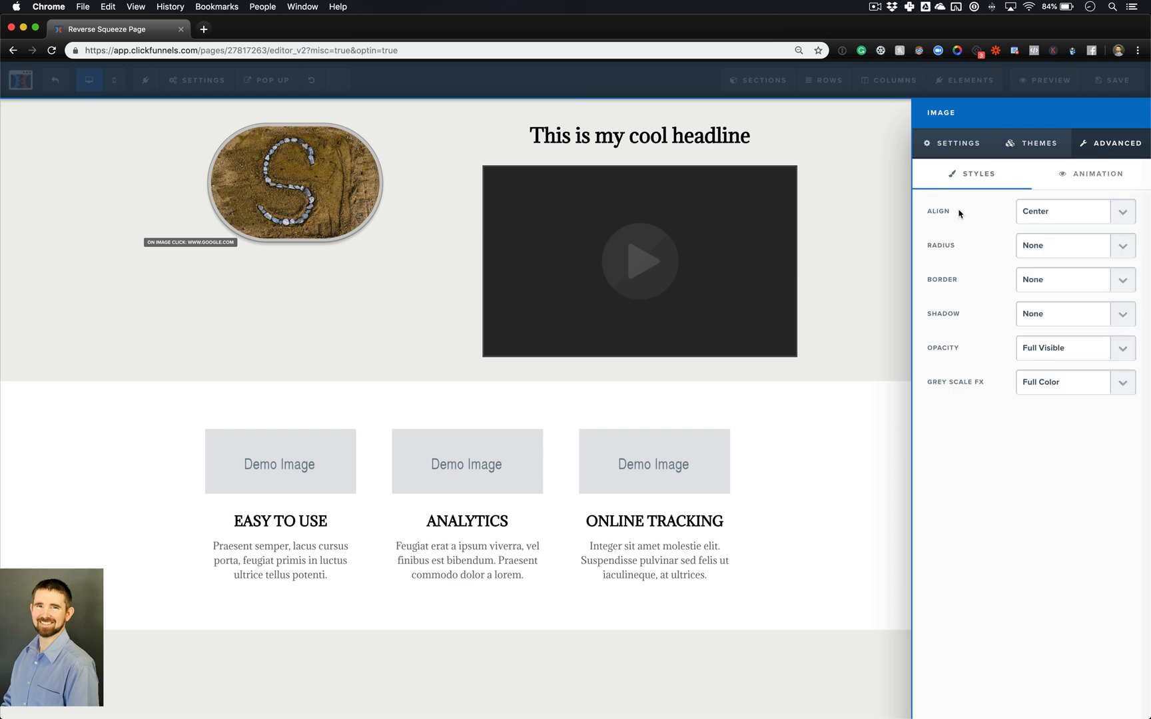
click(1117, 220)
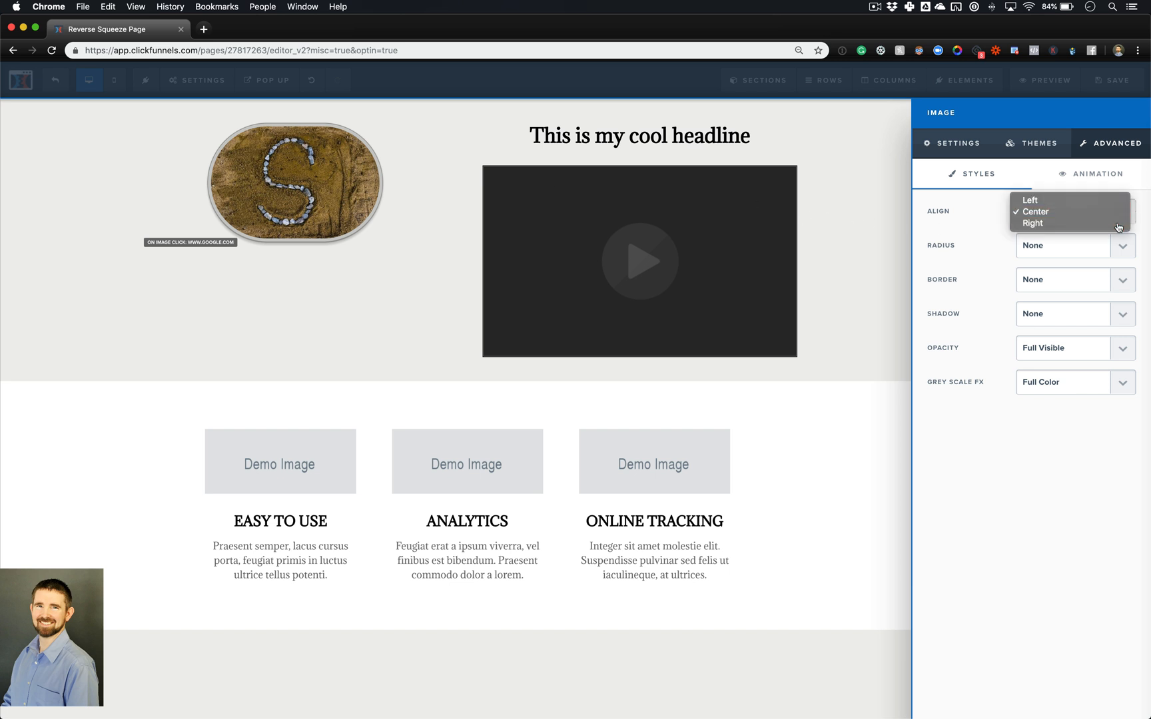
click(1118, 225)
click(1118, 211)
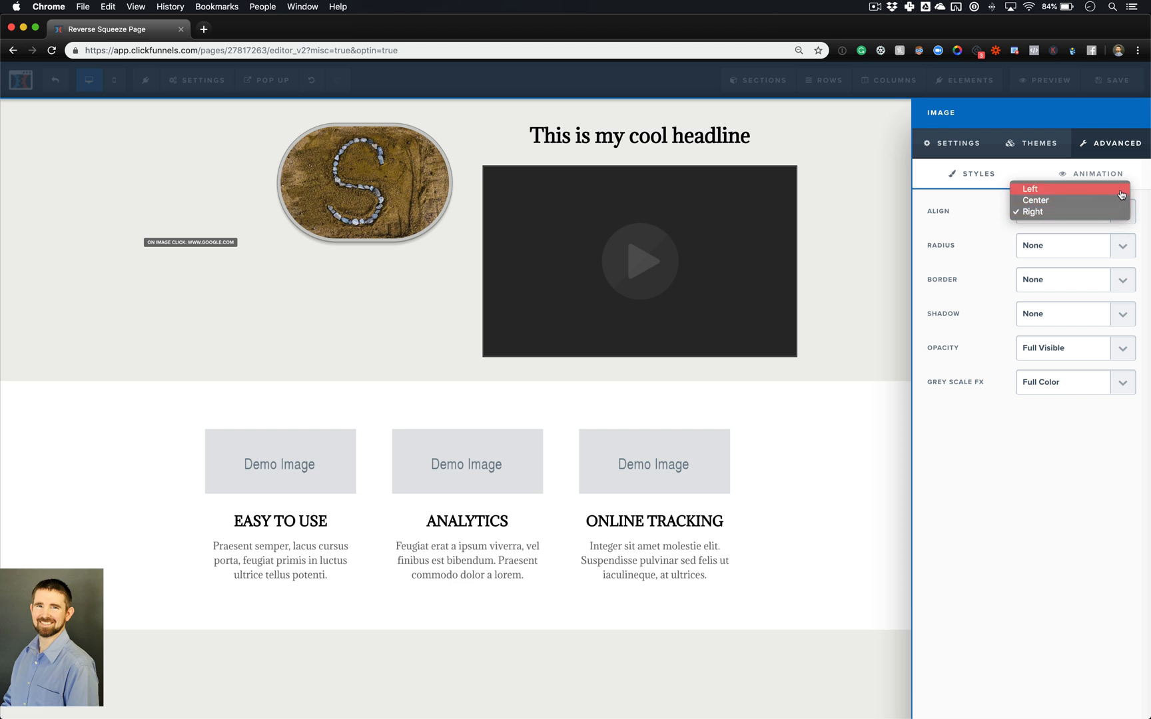
click(1120, 194)
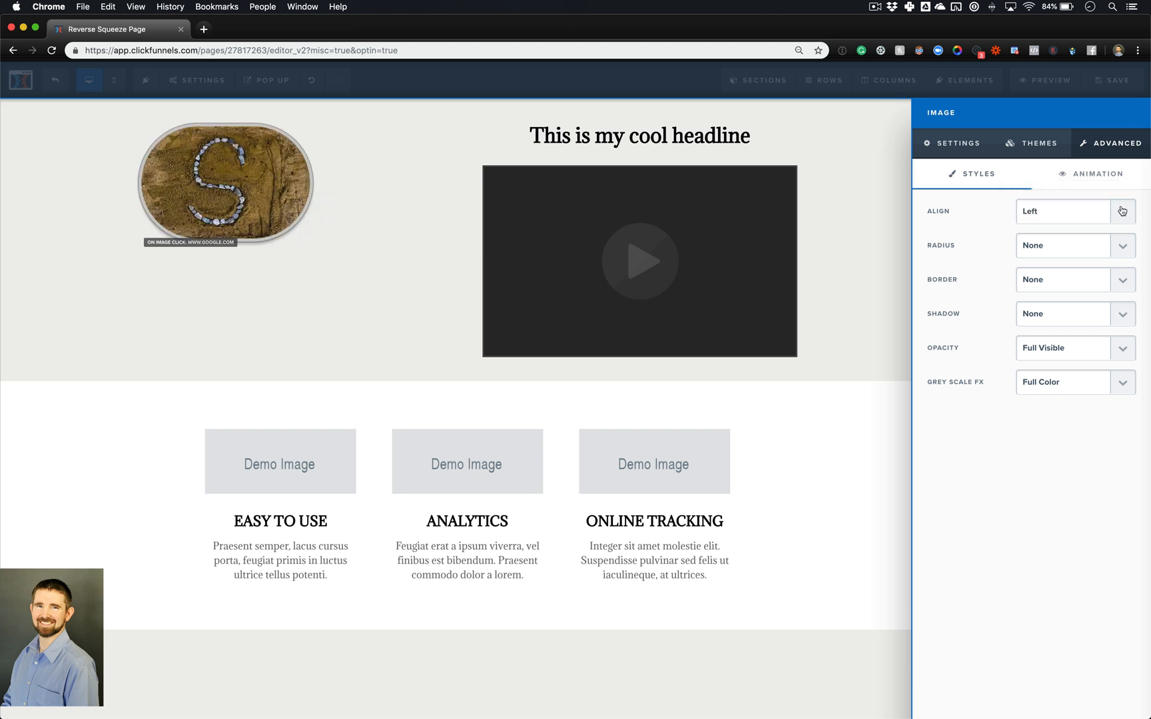
click(1122, 212)
click(1122, 228)
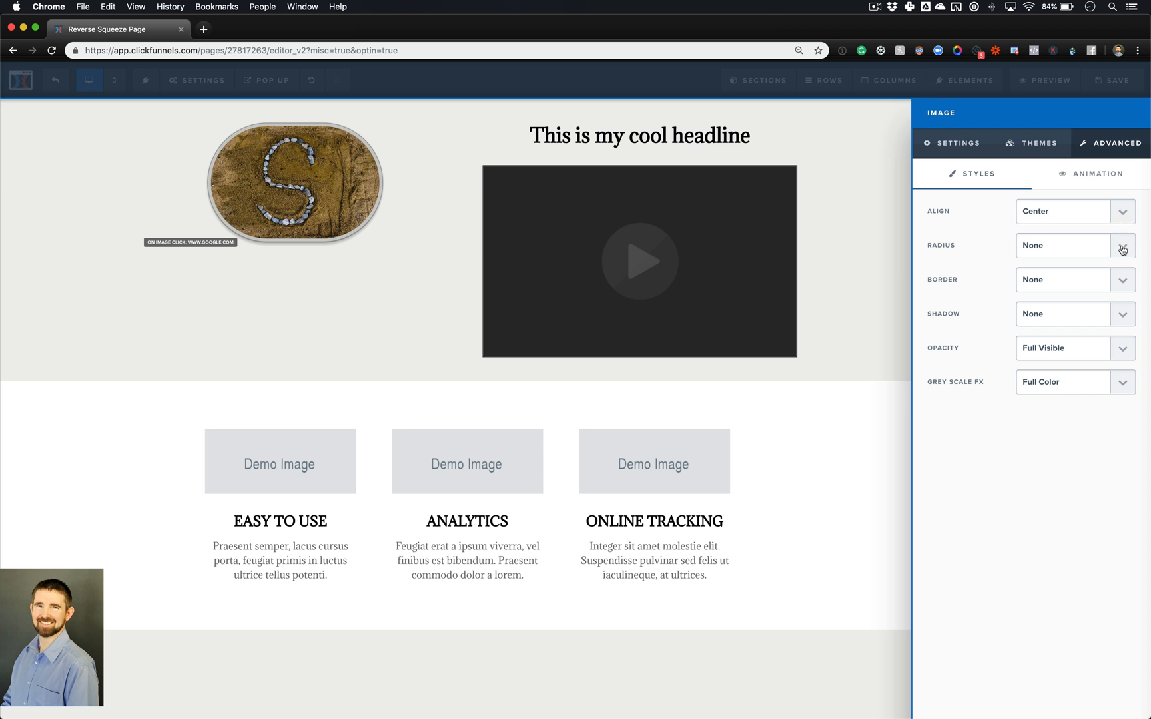
- Try the Circle and Round Corners radius options on the image before setting the radius to None
click(1106, 251)
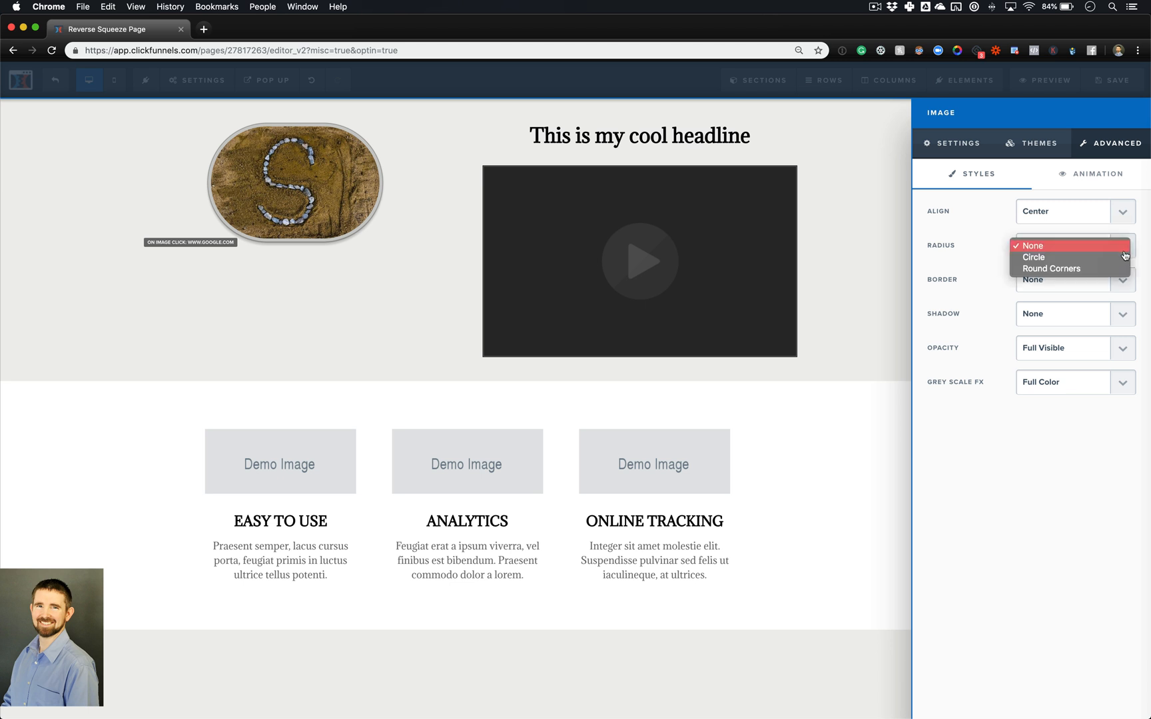
click(1123, 258)
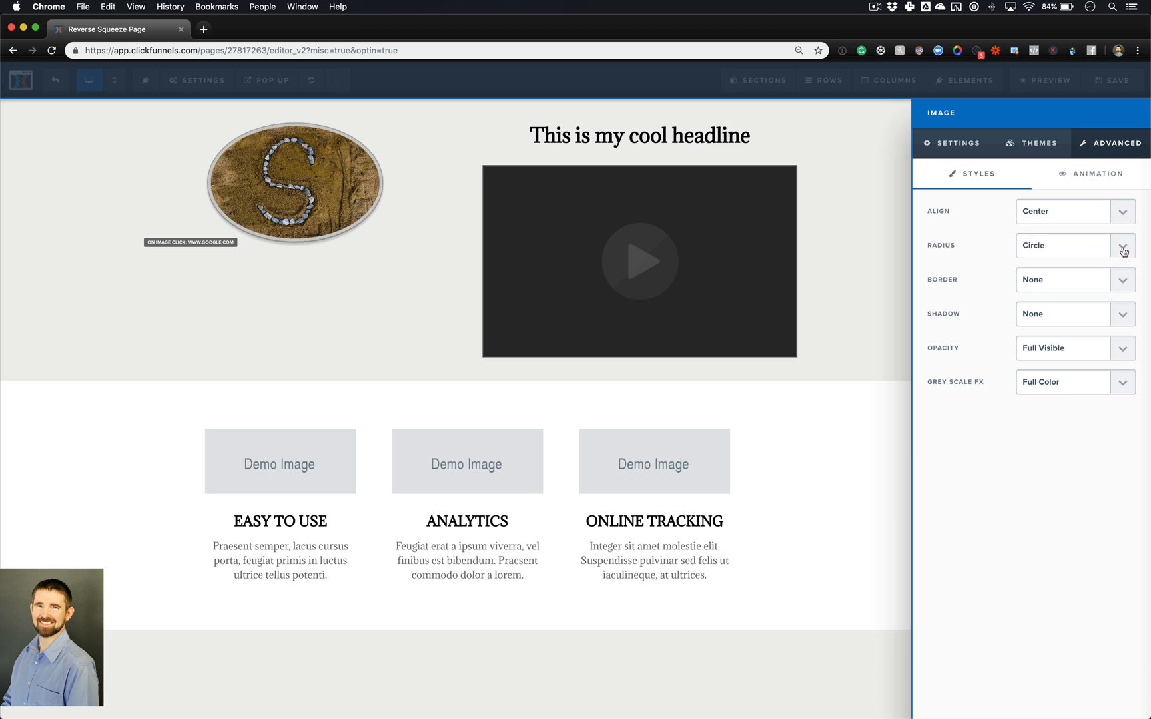
click(1123, 258)
click(1122, 258)
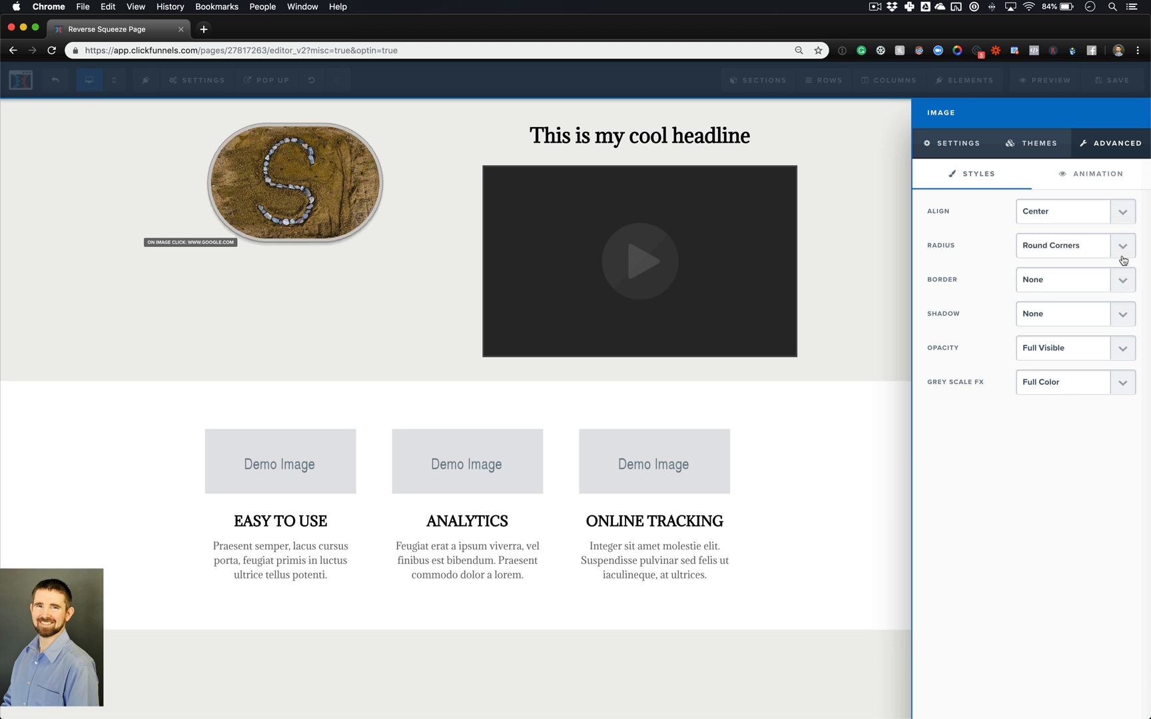
click(1123, 260)
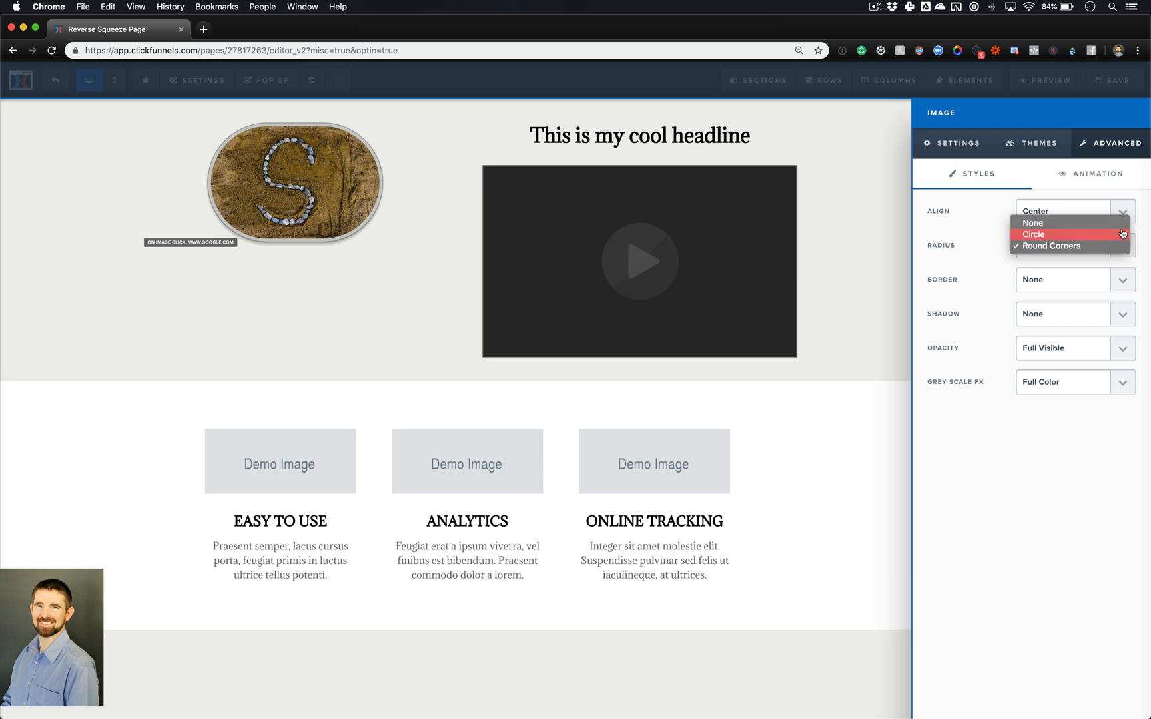
click(1121, 225)
- Try the White and Dark Thumbnail Border options on the stone letter S image before switching it back to the plain frameless theme
click(1124, 279)
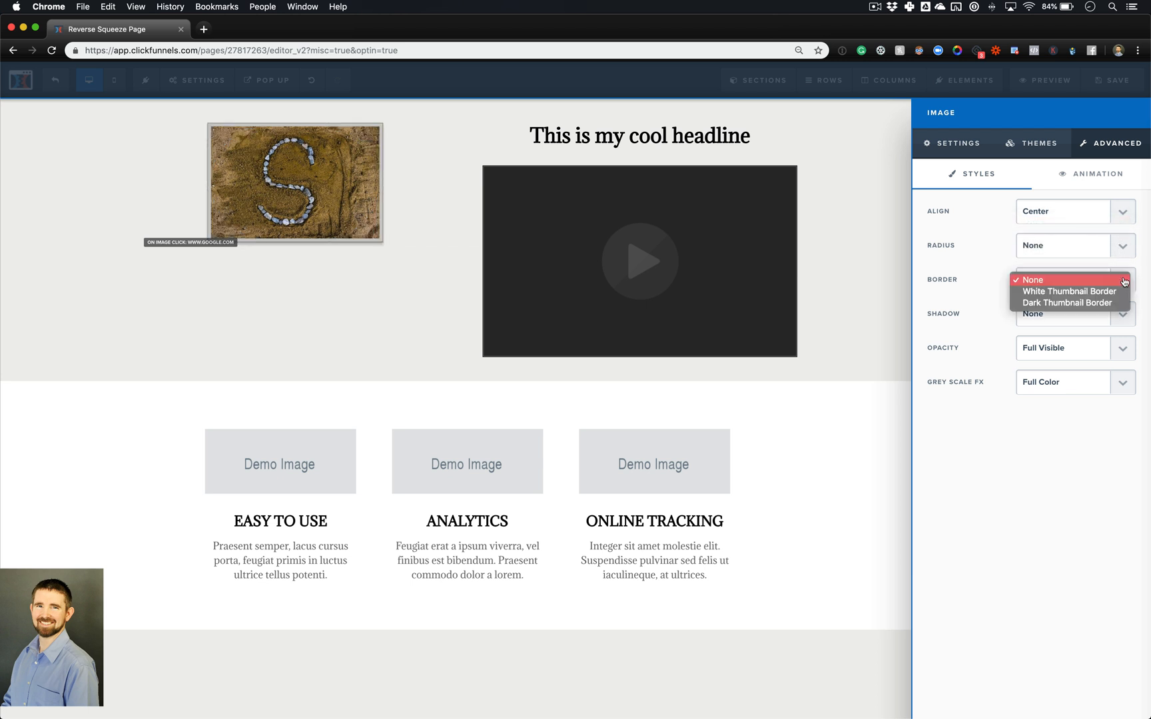
click(1121, 292)
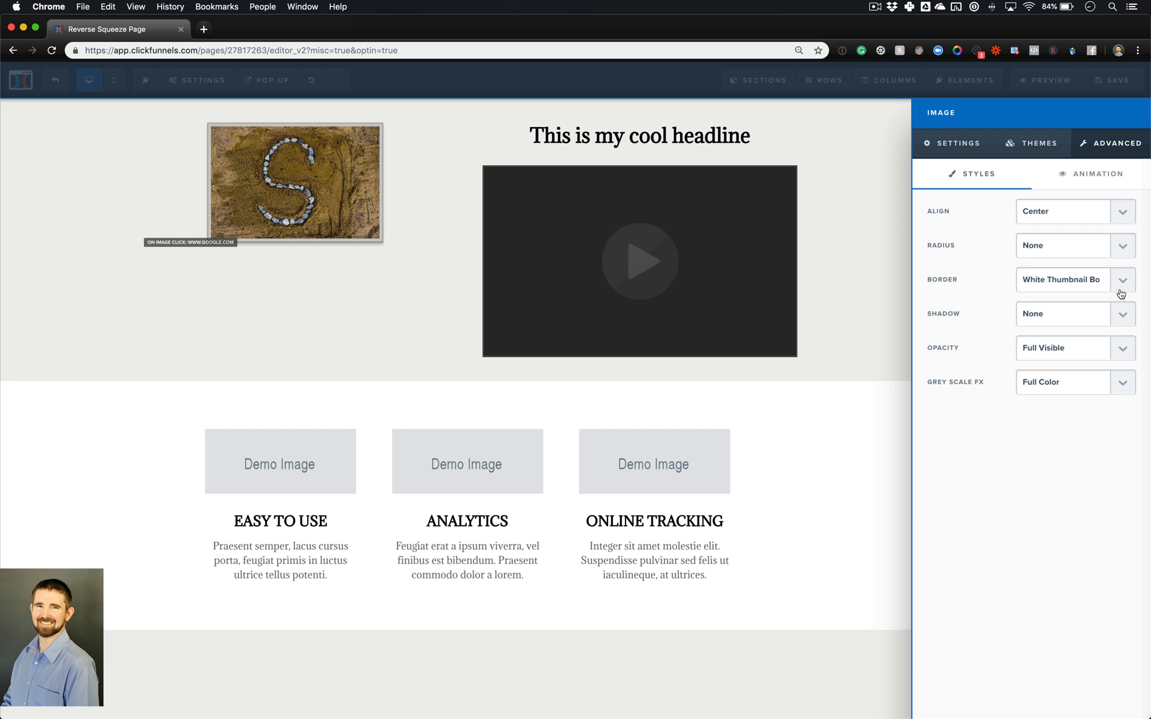
click(1122, 294)
click(1122, 293)
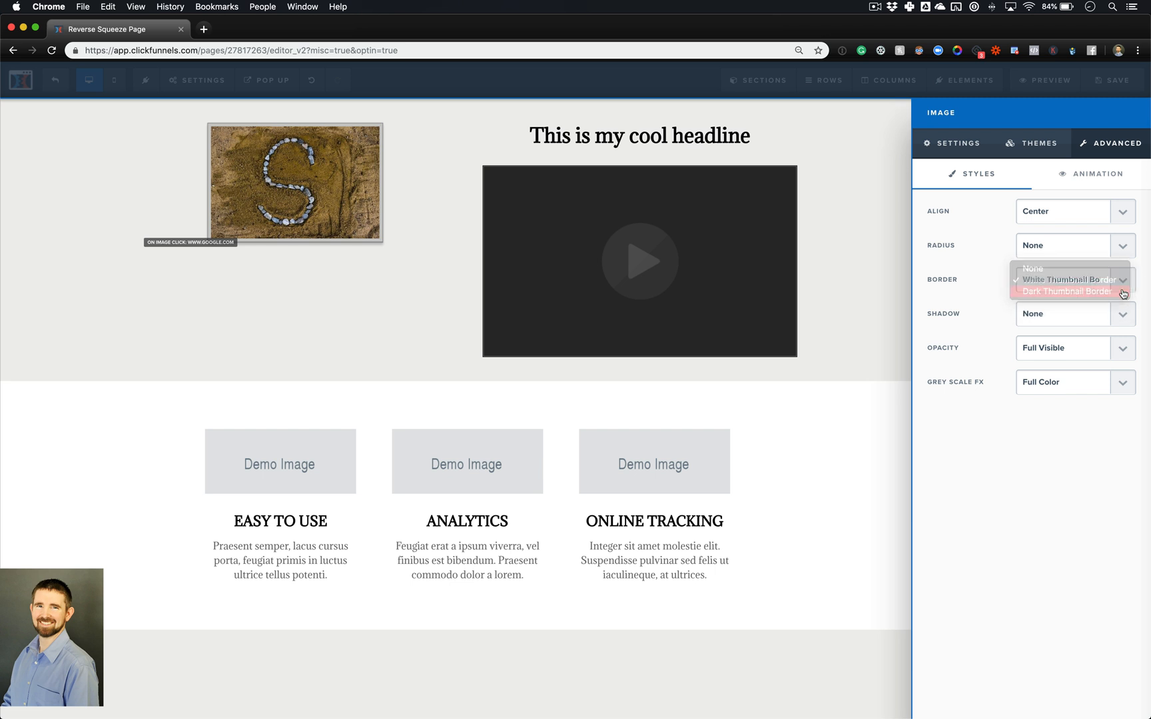
click(1031, 143)
click(1024, 217)
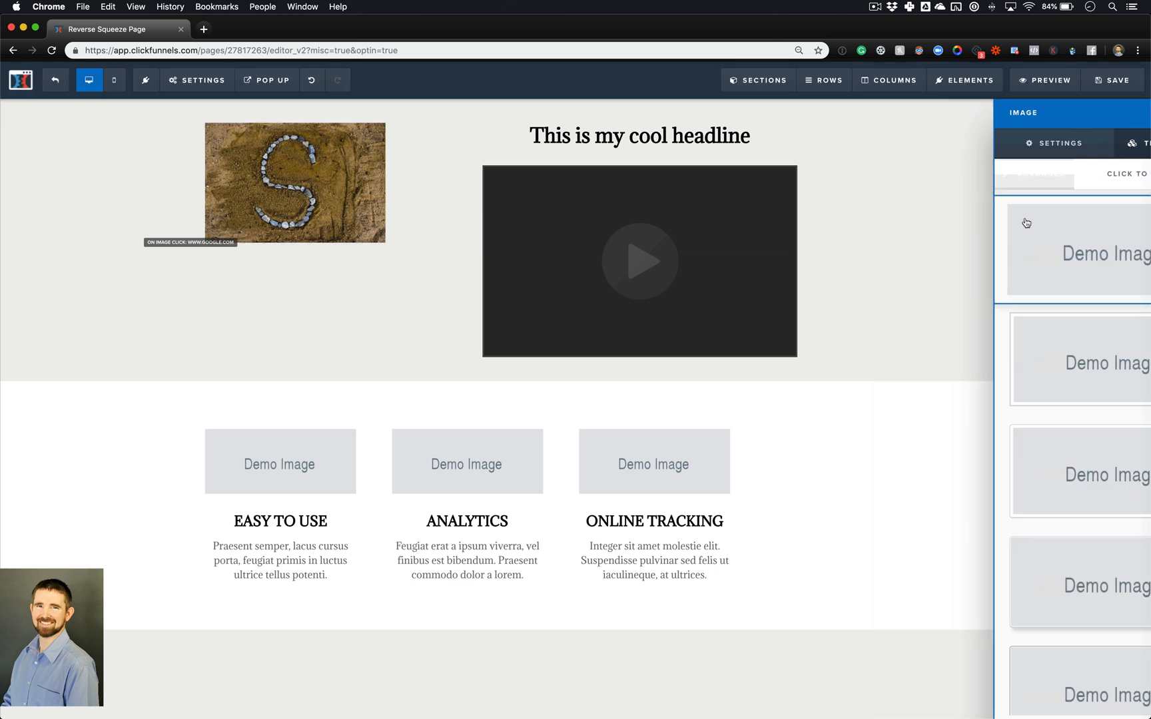
- Try the White Thumbnail Border and Dark Thumbnail Border on the plain-themed image before returning its border to None
click(360, 140)
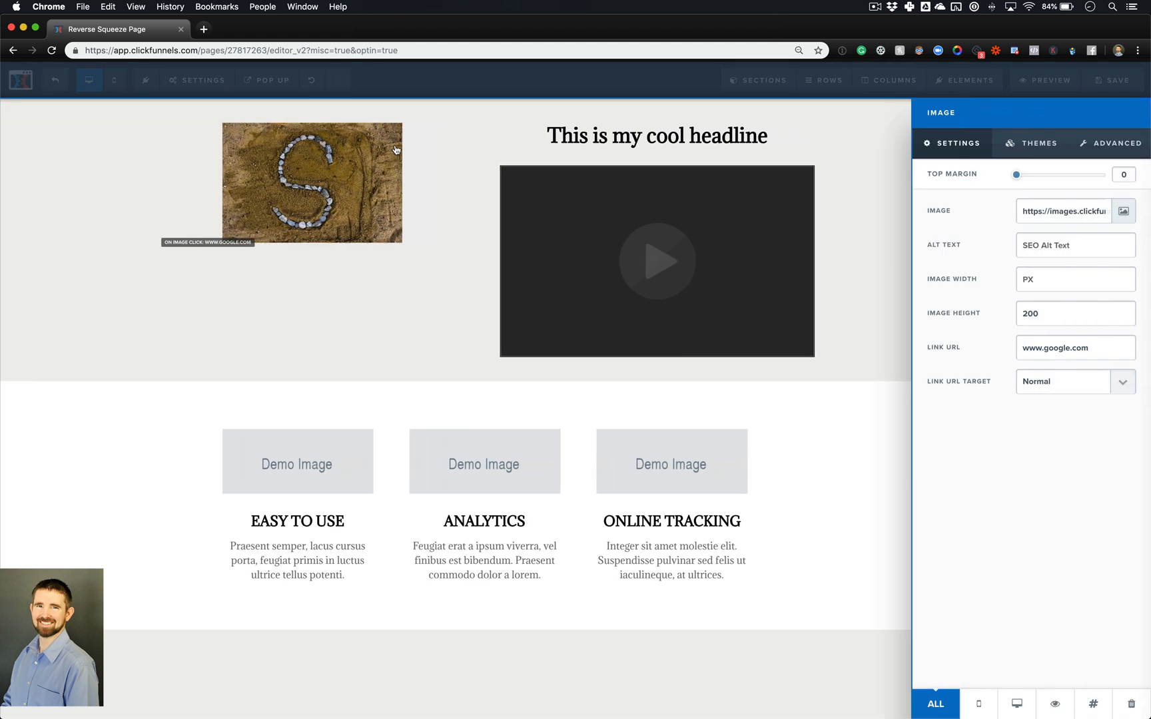
click(1113, 150)
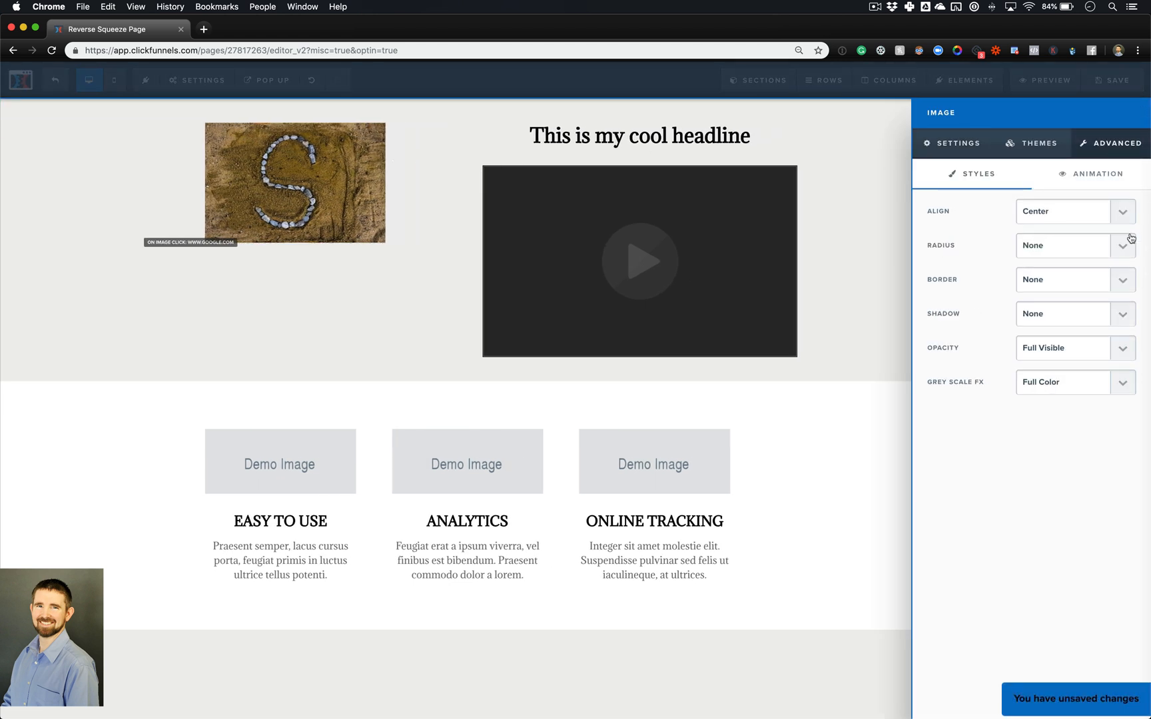
click(1120, 273)
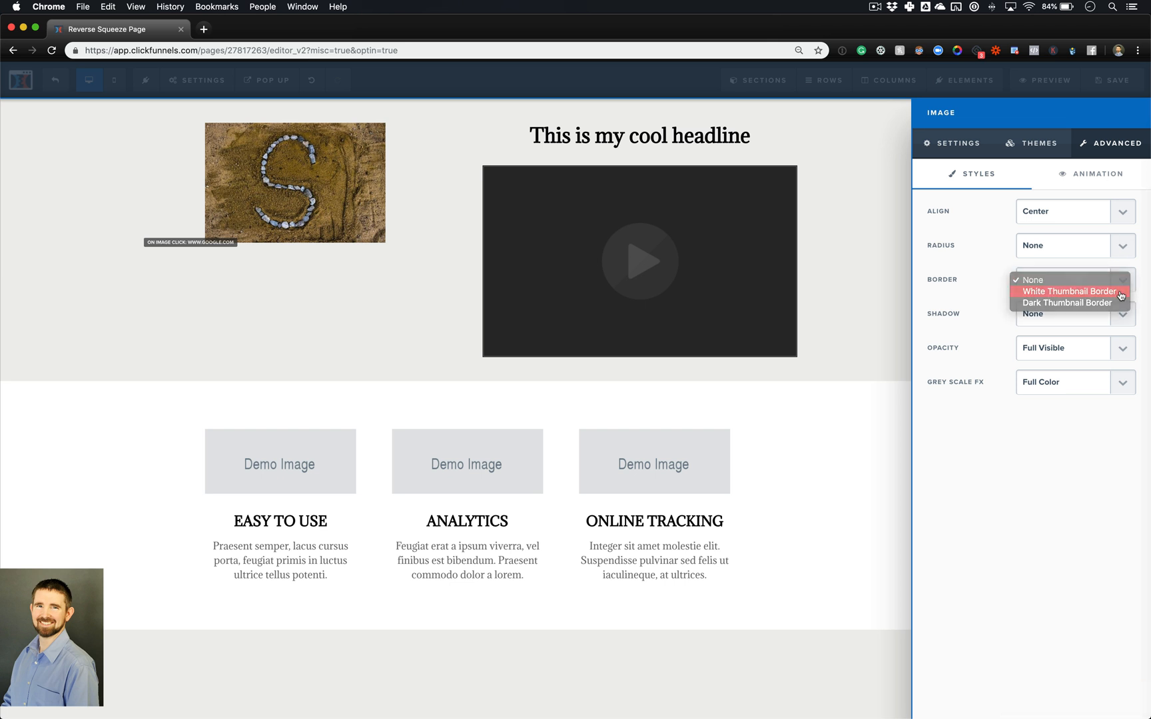
click(1120, 290)
click(1123, 280)
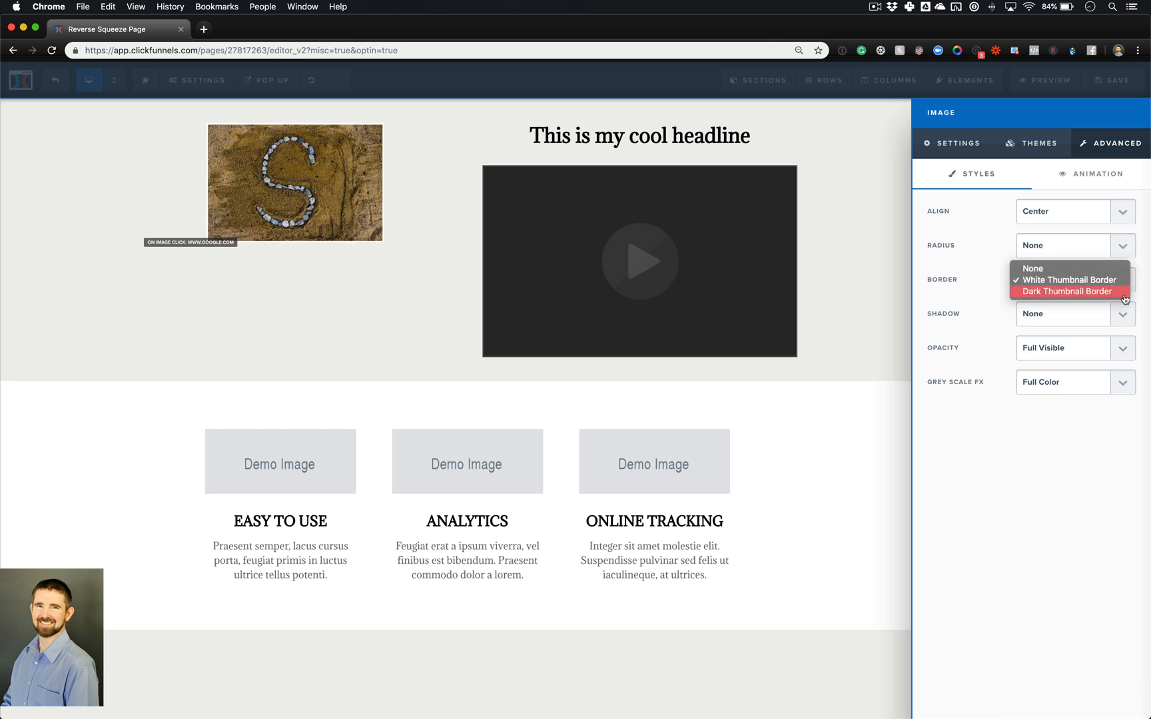
click(1124, 292)
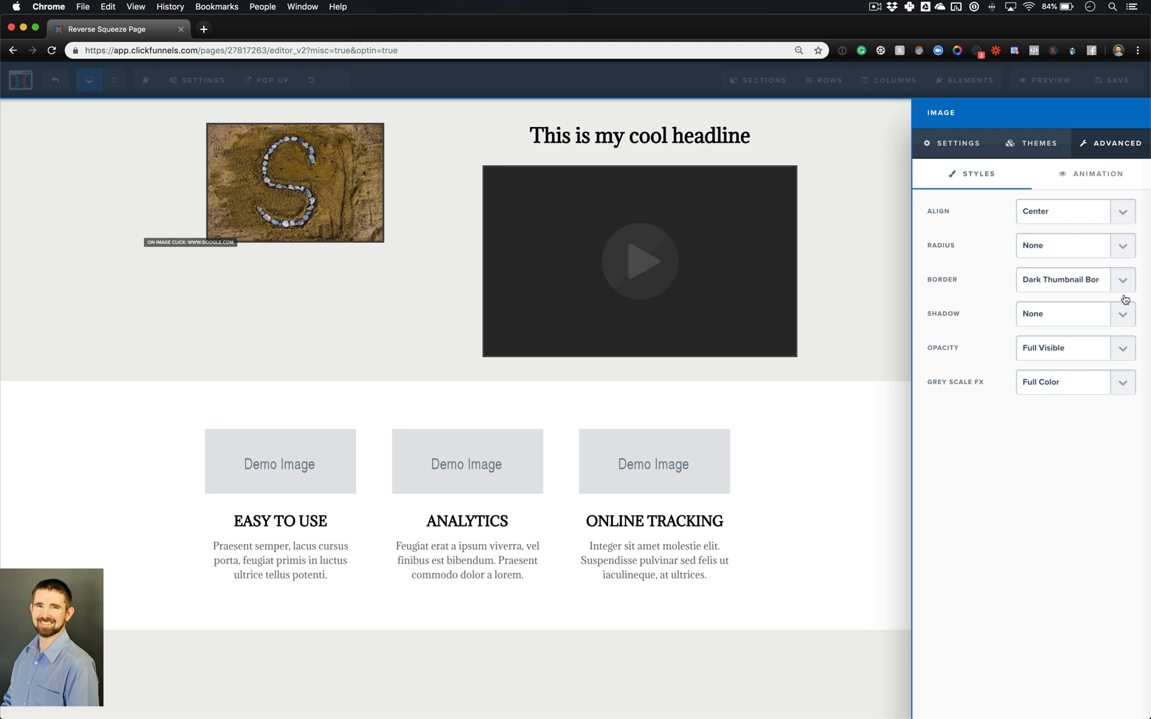
click(1122, 286)
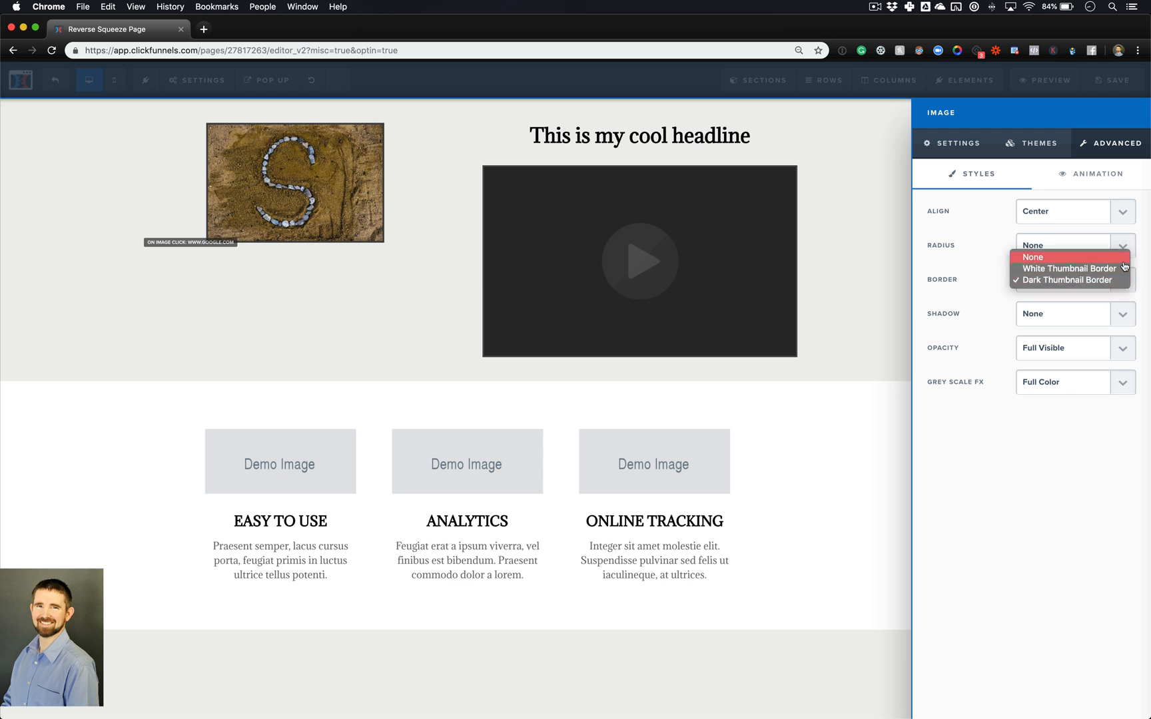
click(1124, 264)
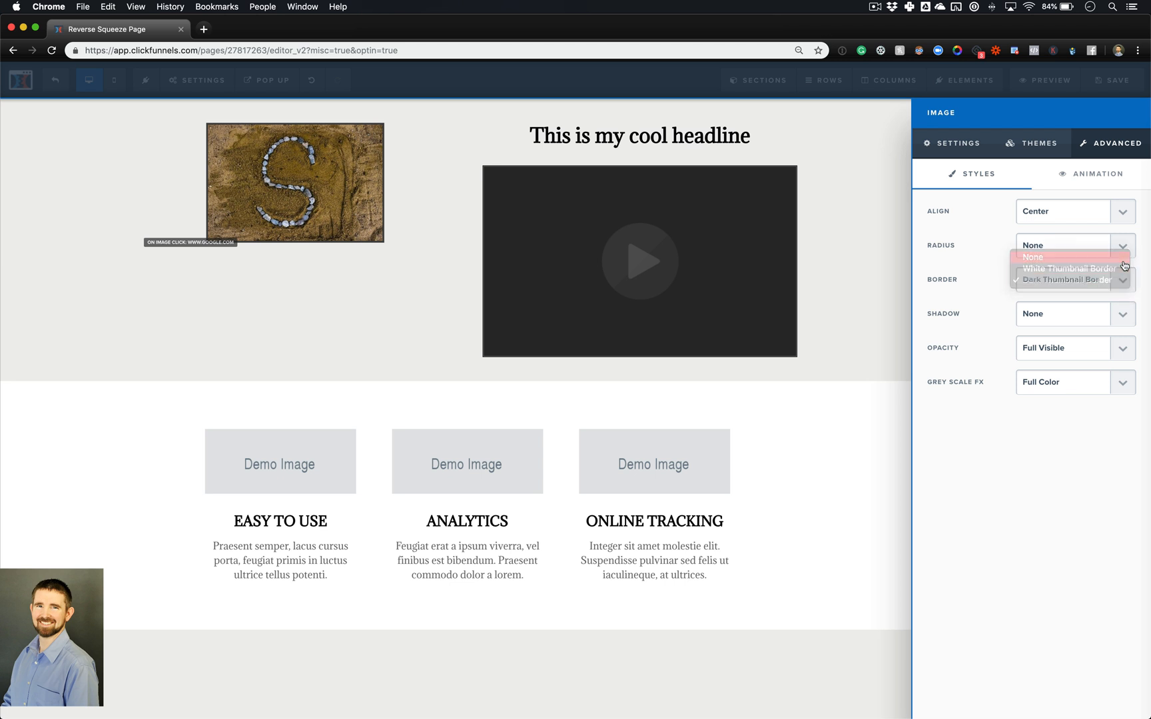
- Apply the Dark Shadow option to the stone letter S image in its advanced styles
click(1124, 317)
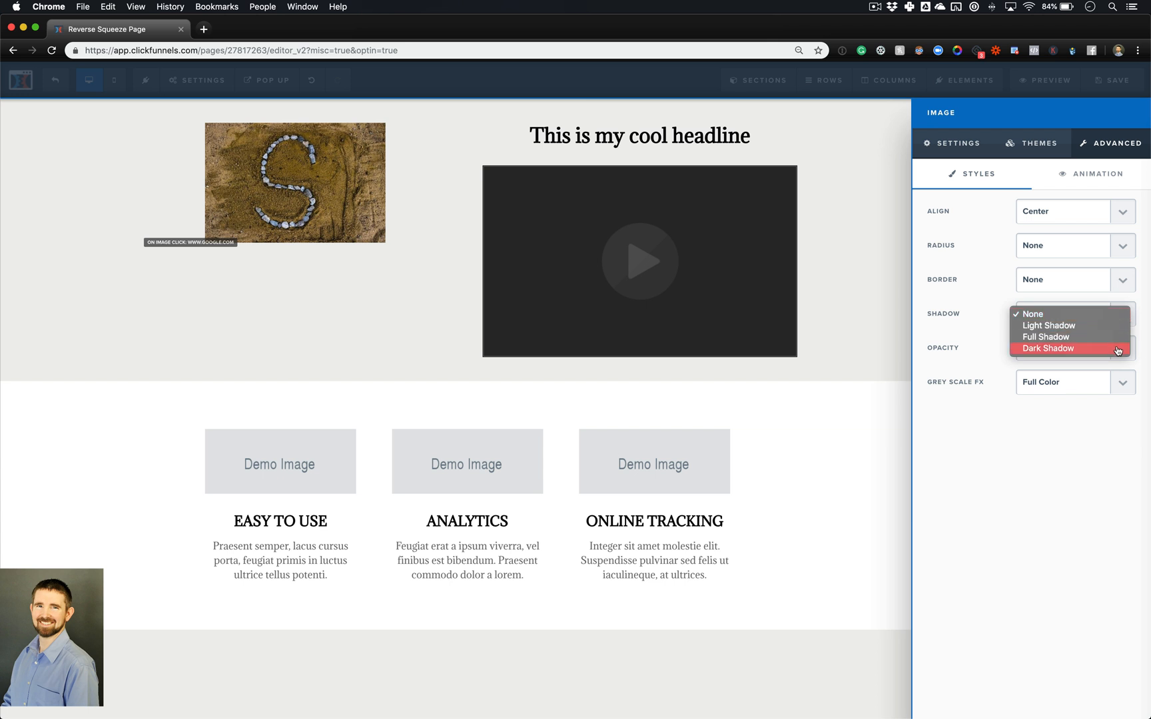
click(1119, 351)
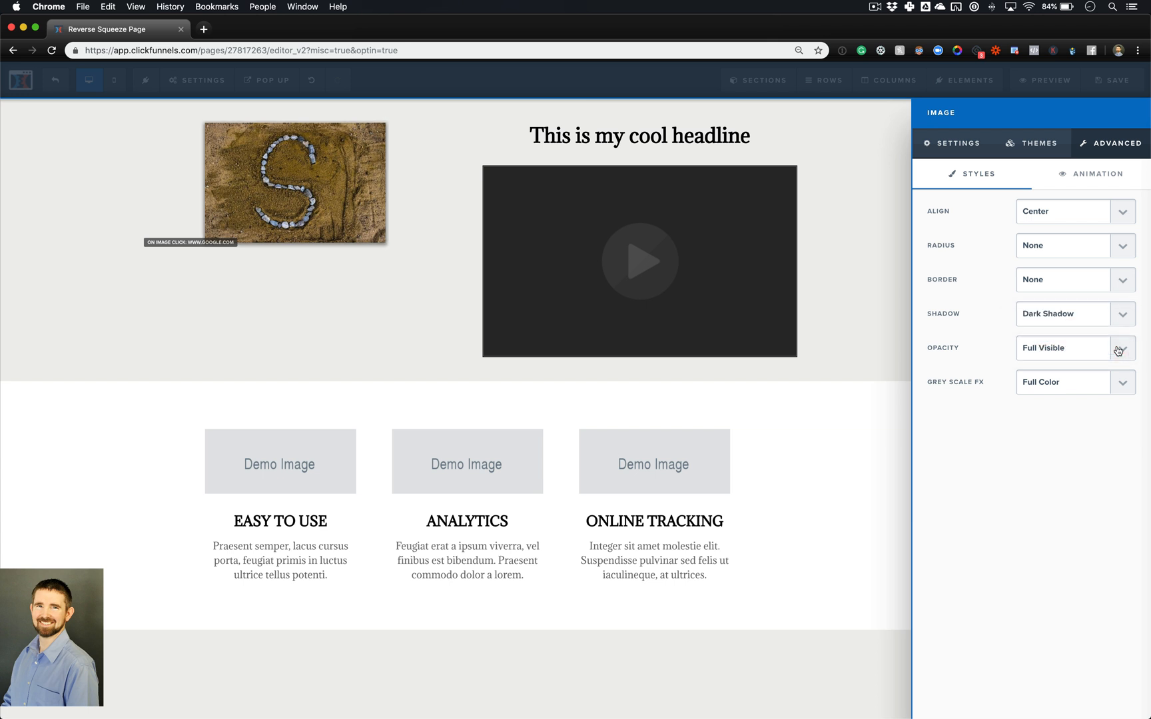
- Try the Light Fade opacity and the Black & White grey scale effect on the image, returning each to Full Visible and Full Color
click(1121, 352)
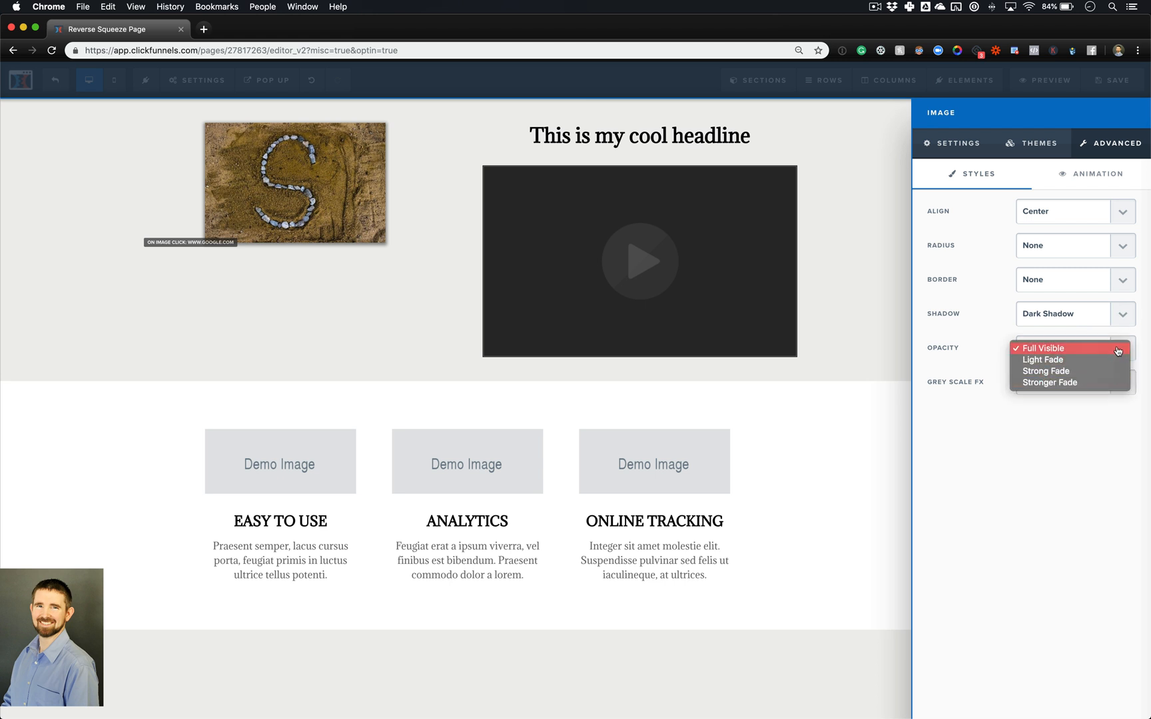
click(1118, 359)
click(1124, 346)
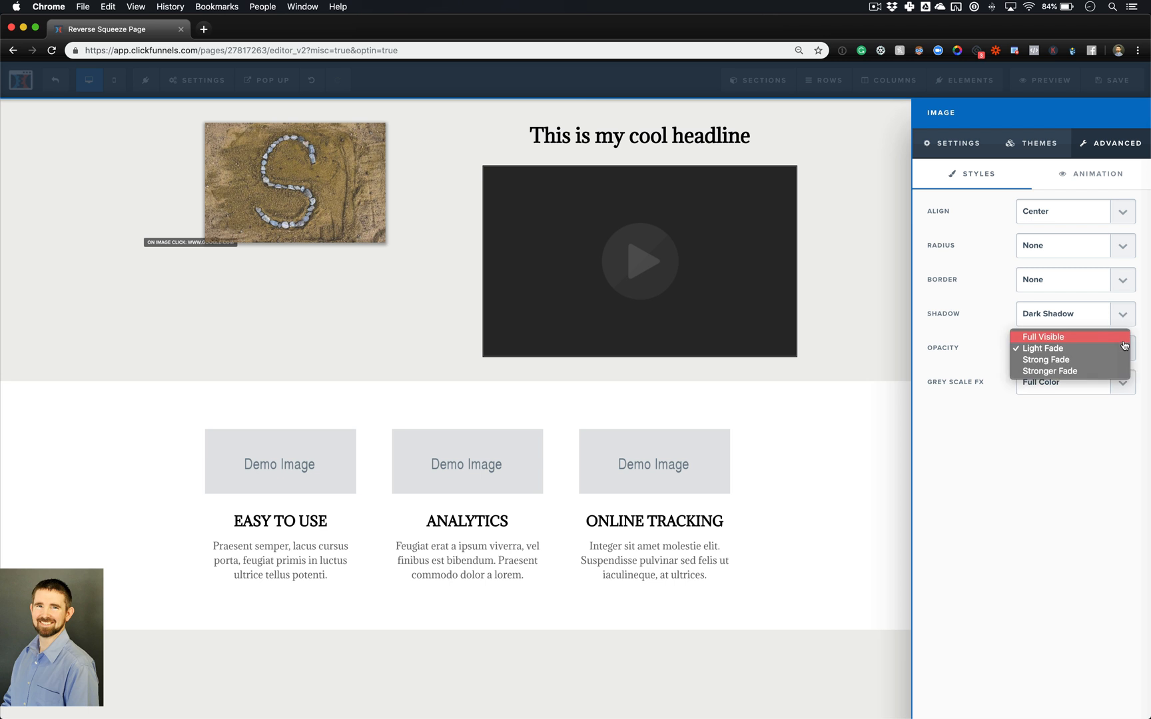
click(1124, 339)
click(1126, 383)
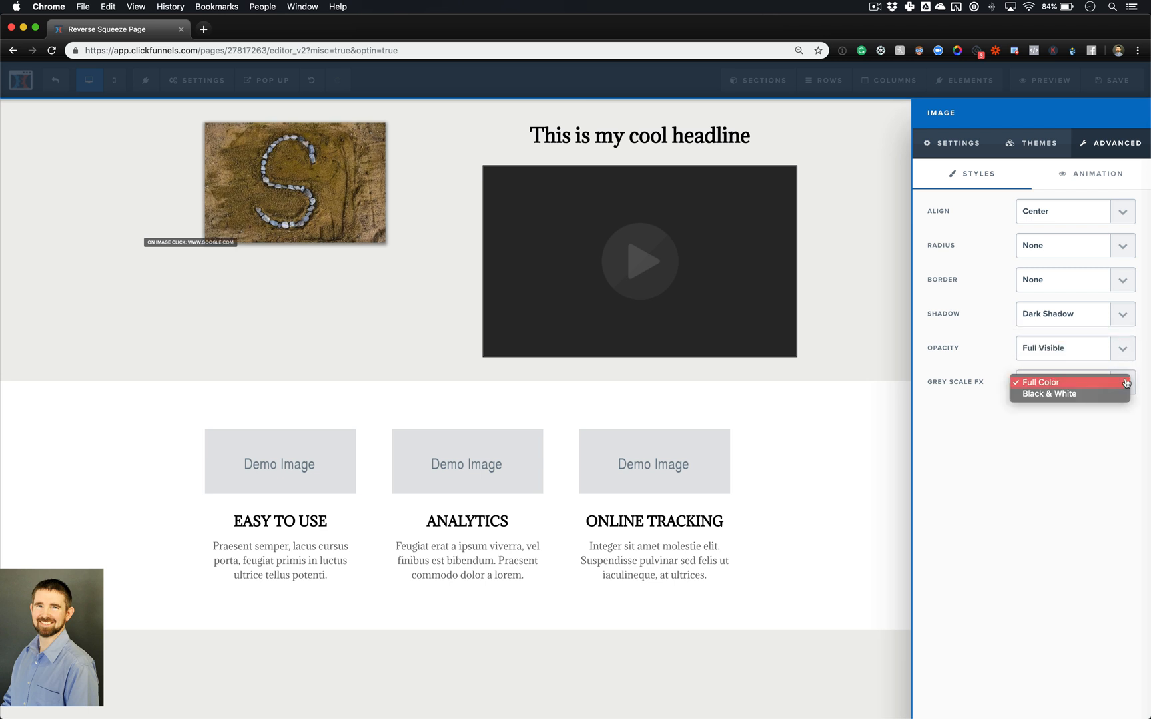
click(1125, 394)
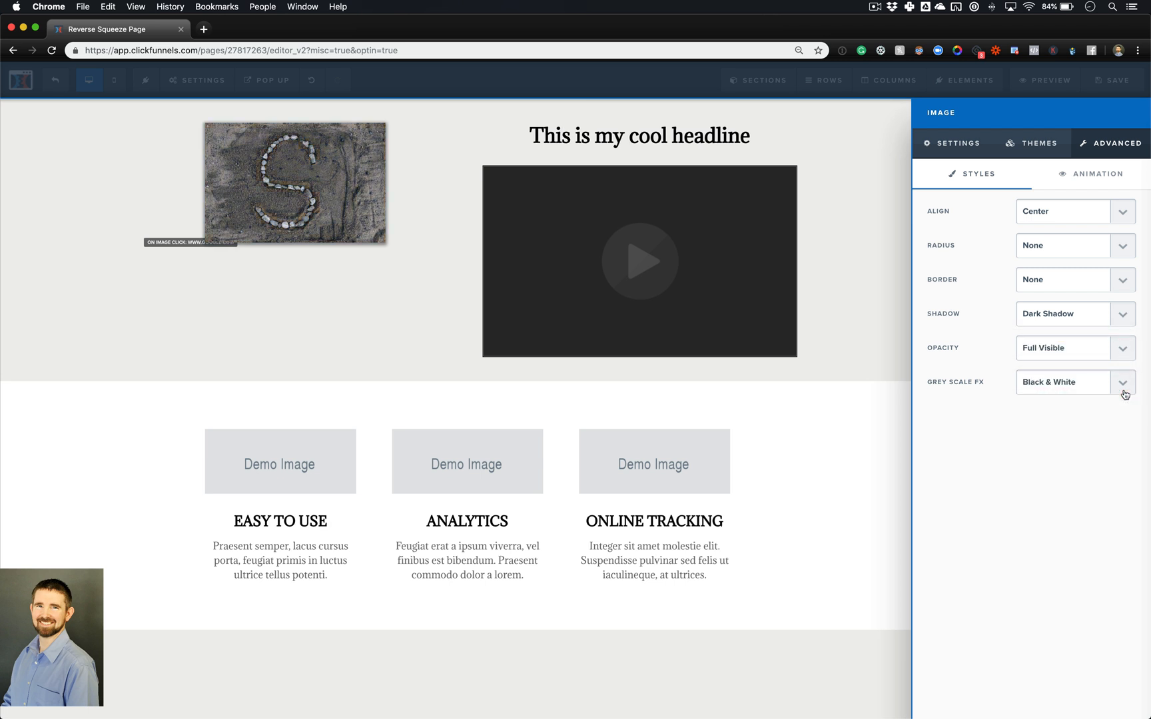
click(1125, 394)
click(1124, 371)
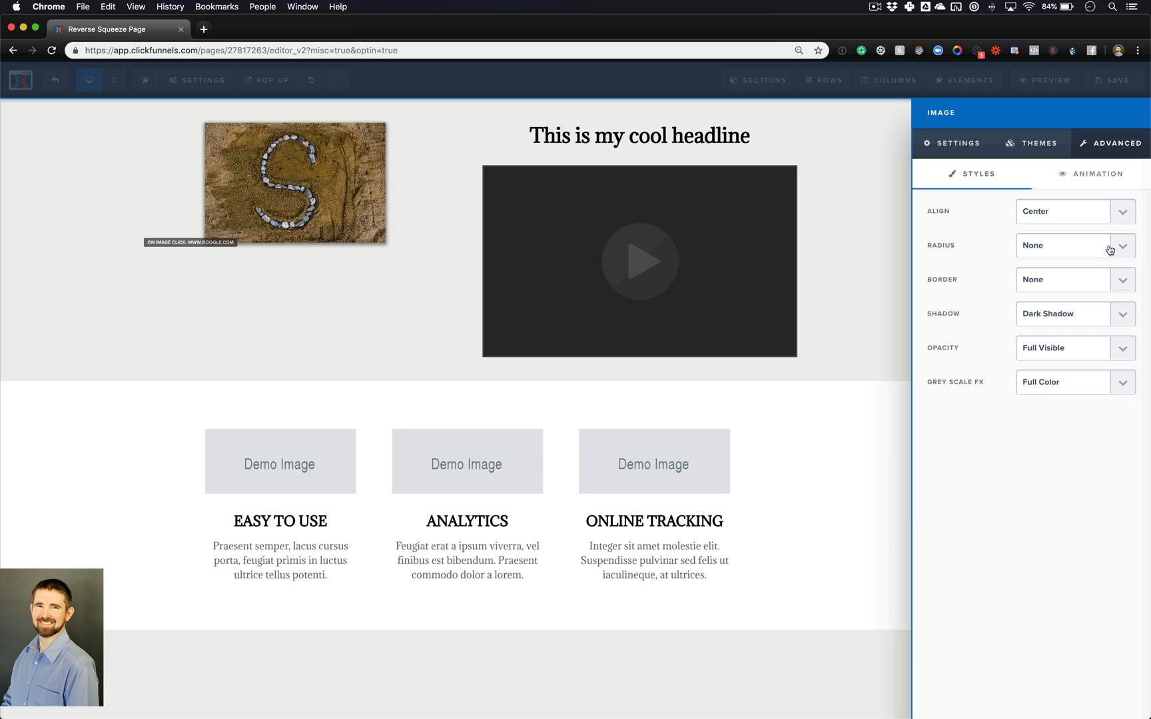
- Set a Fade In timed delay of 12 minutes for the stone letter S image in its animation options
click(1093, 175)
click(965, 168)
click(1076, 177)
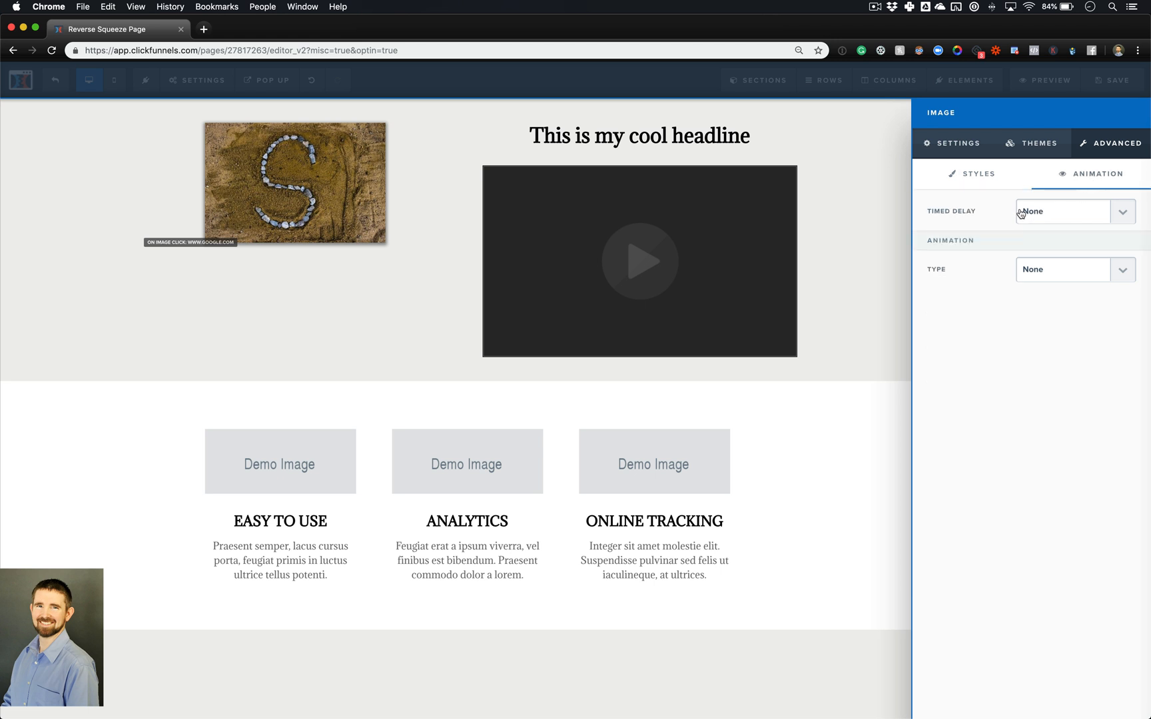
click(1128, 215)
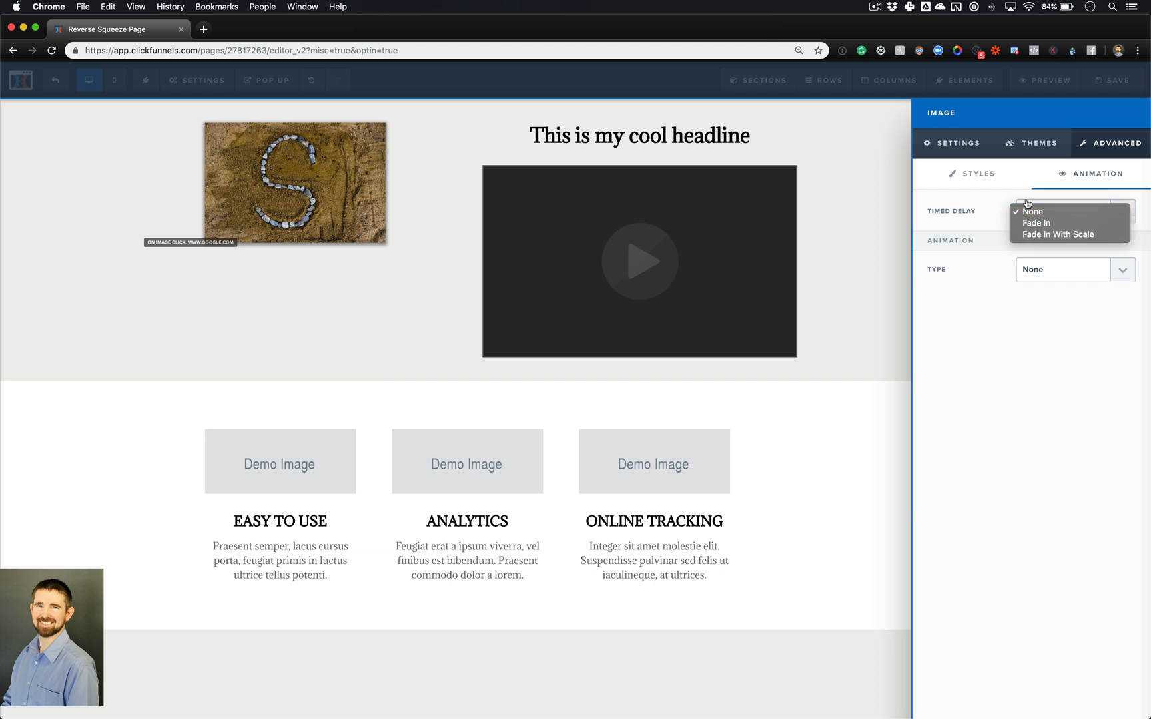
click(972, 206)
click(1124, 211)
click(1122, 226)
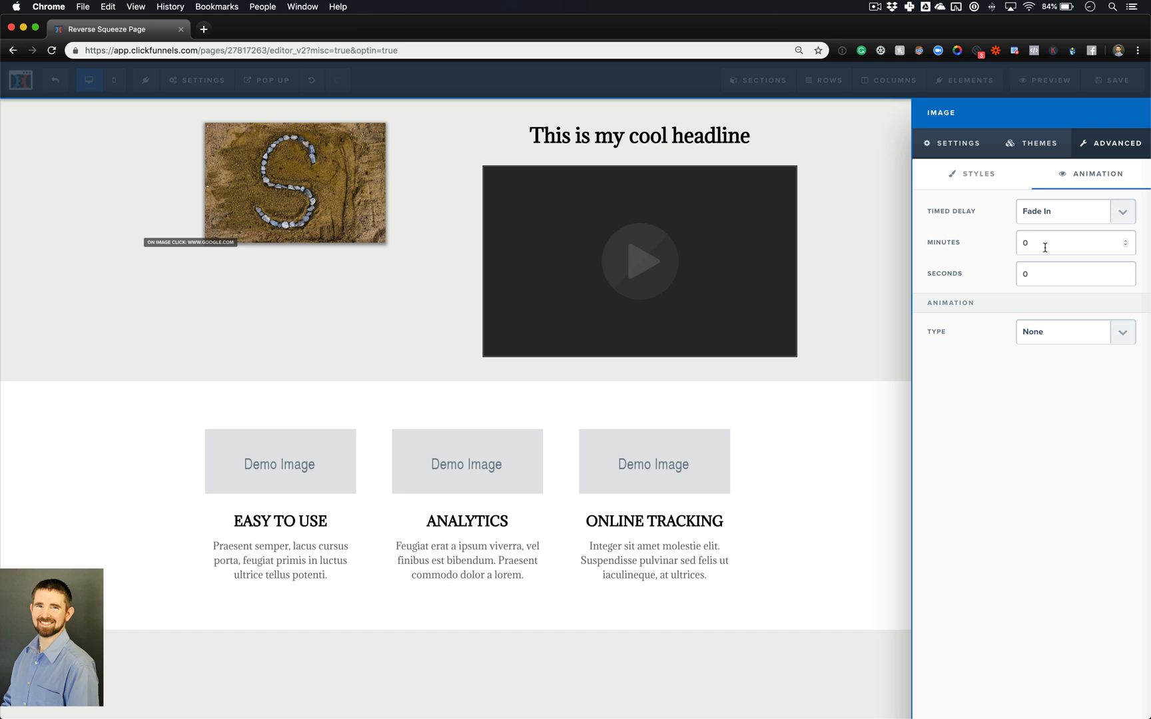
click(1041, 278)
click(1035, 243)
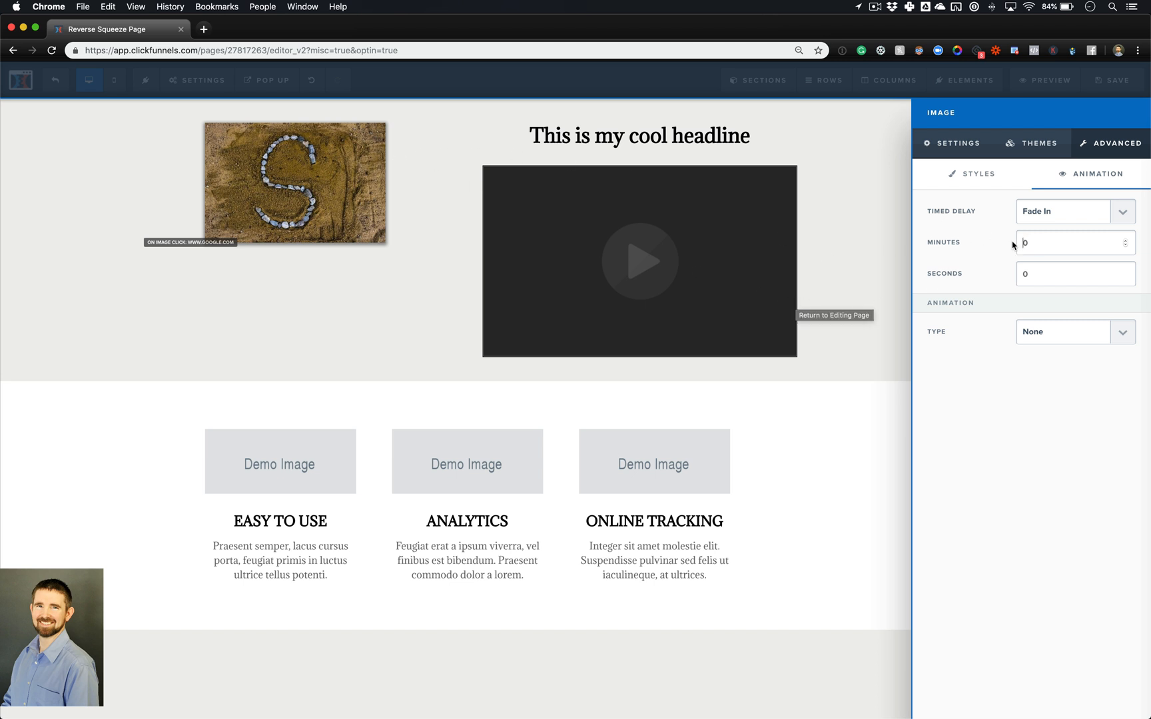
click(1040, 242)
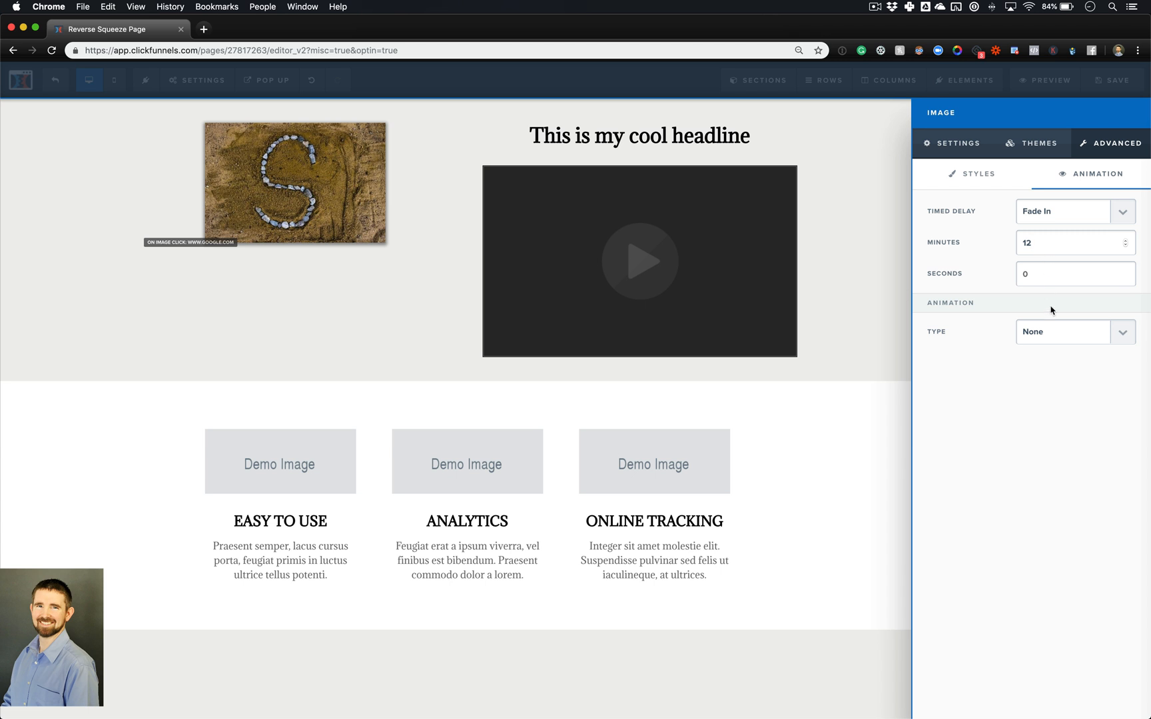
- Set the image's animation type to On Page Scroll (becomes visible) and close the image's options
click(1124, 336)
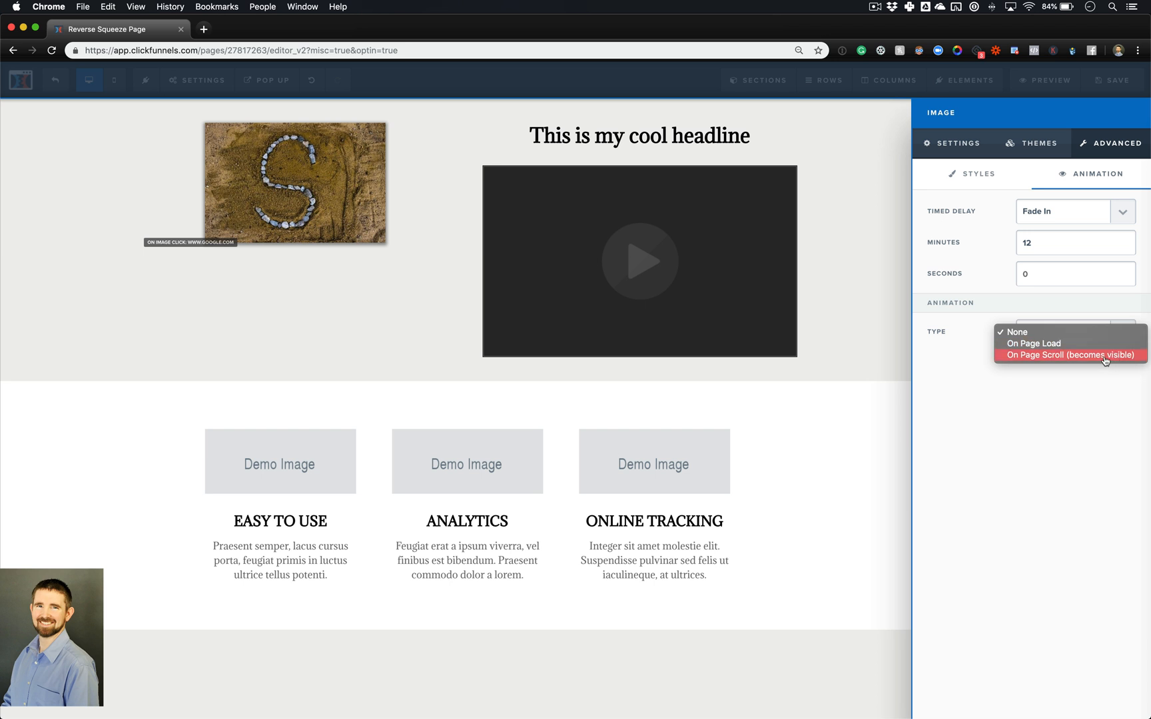
click(1098, 355)
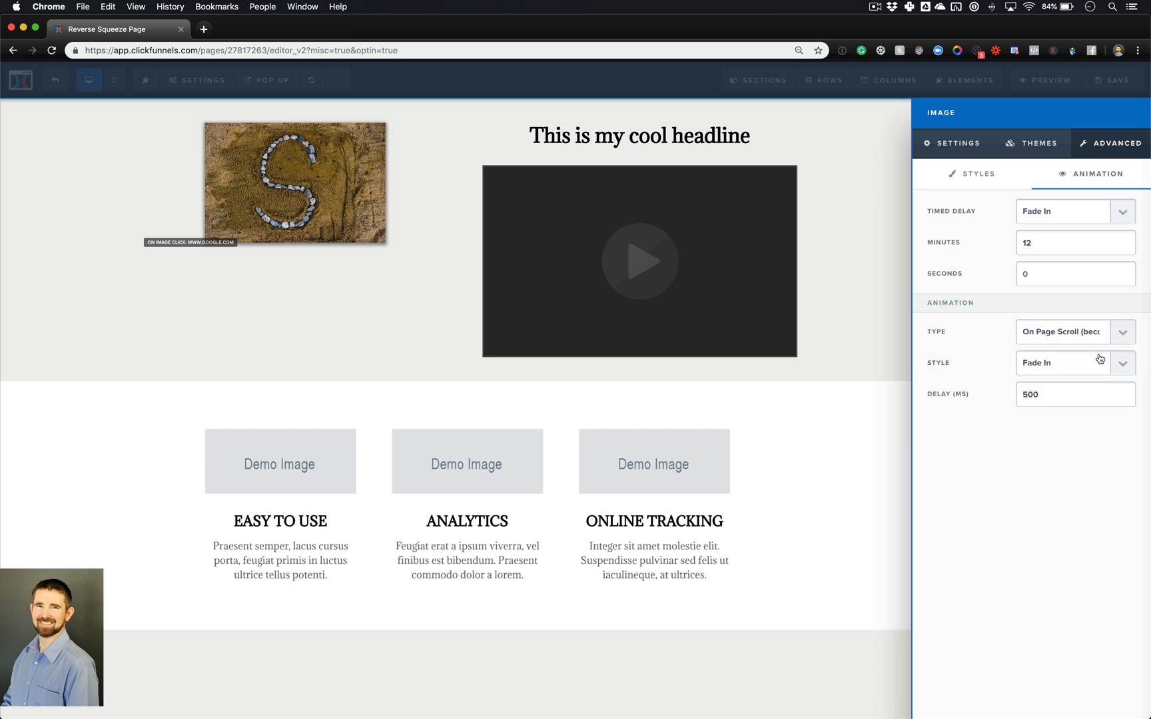
click(842, 336)
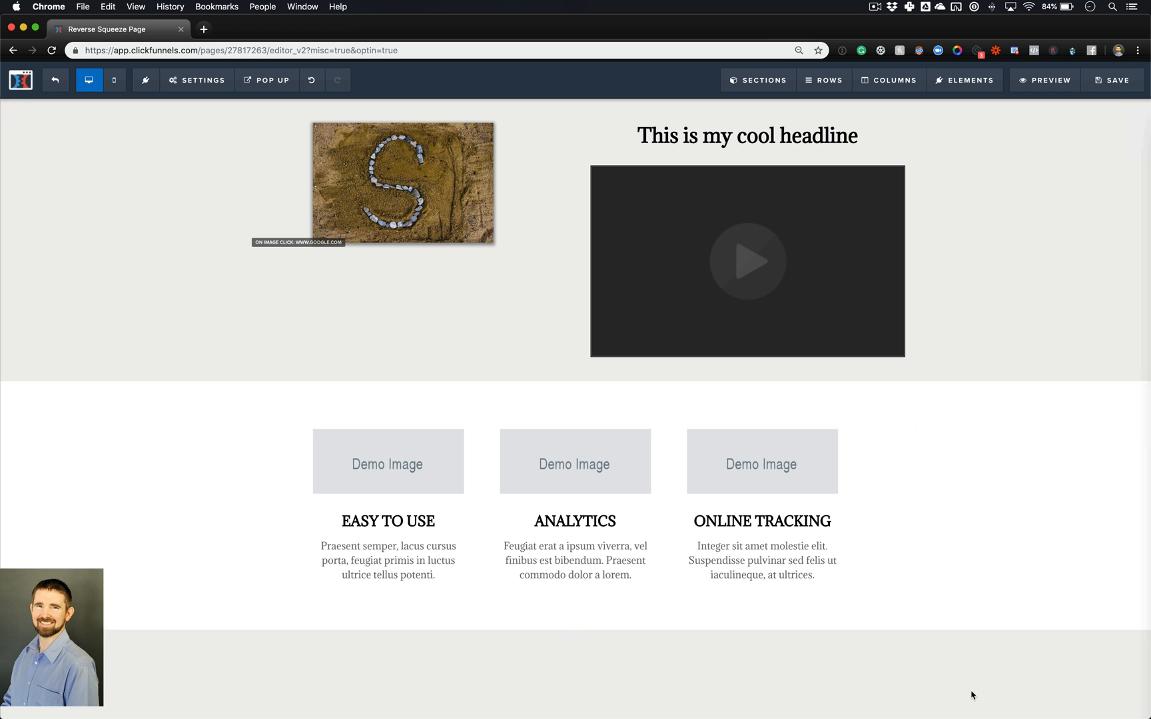
- Reopen the stone letter S image's options to review its animation style and delay, advanced styles and general settings
click(385, 148)
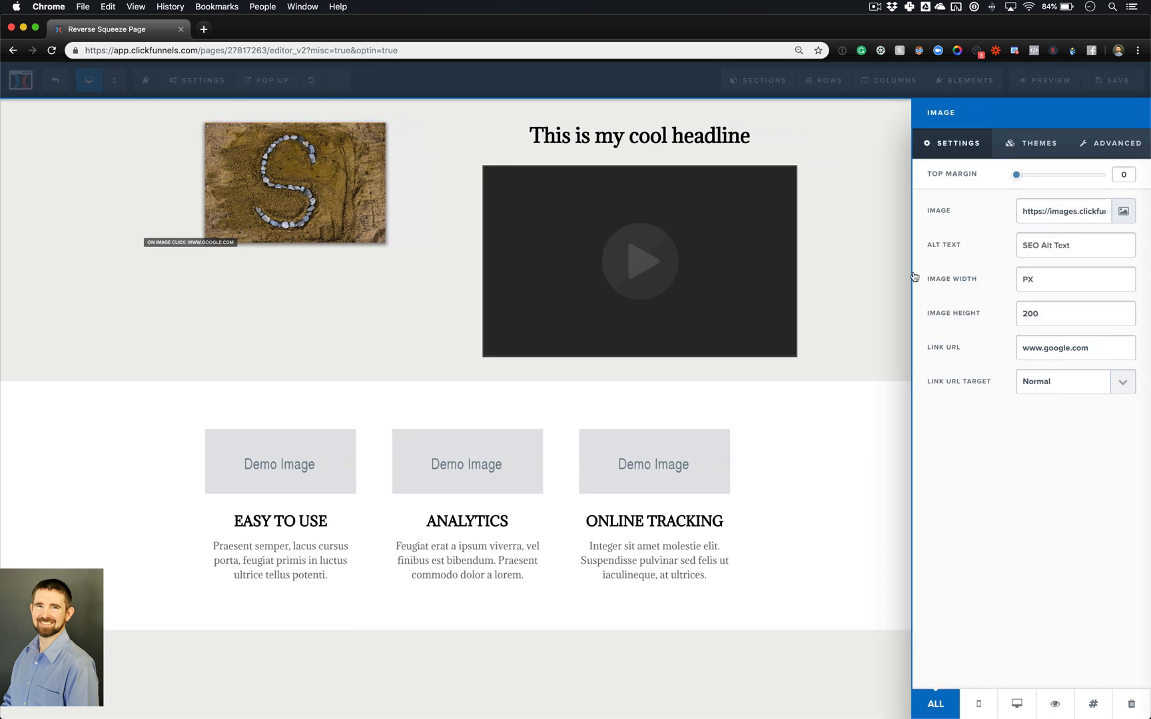
click(1105, 148)
click(1105, 176)
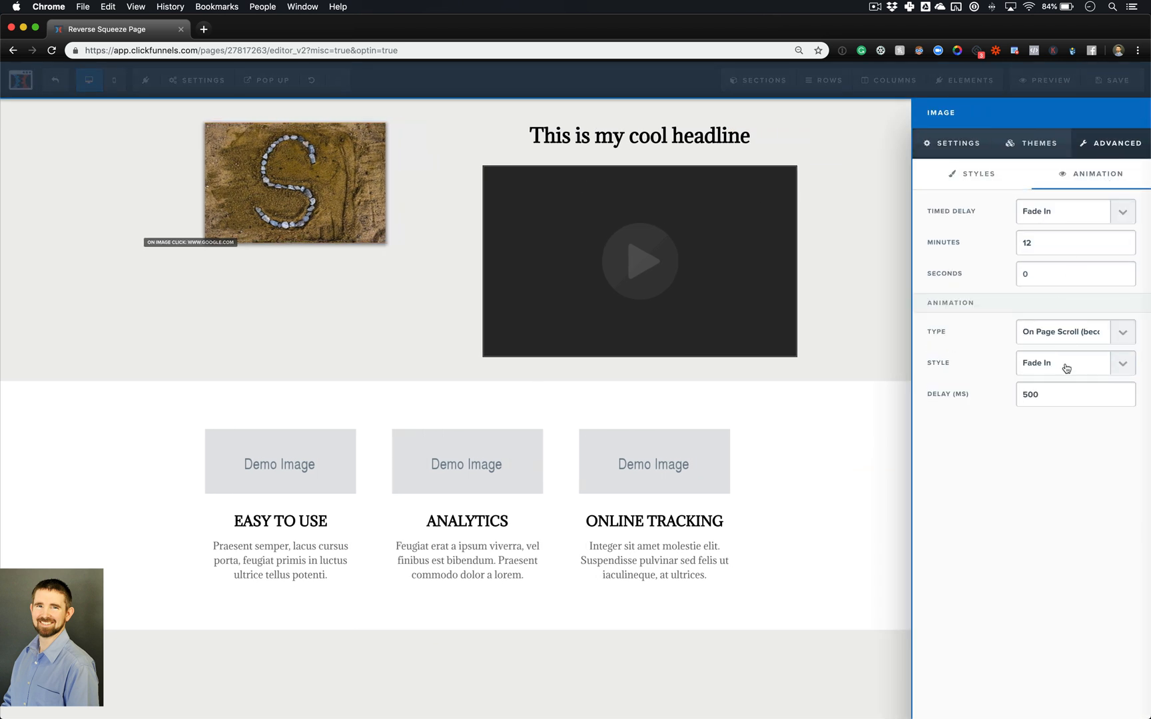
double_click(1076, 398)
click(968, 174)
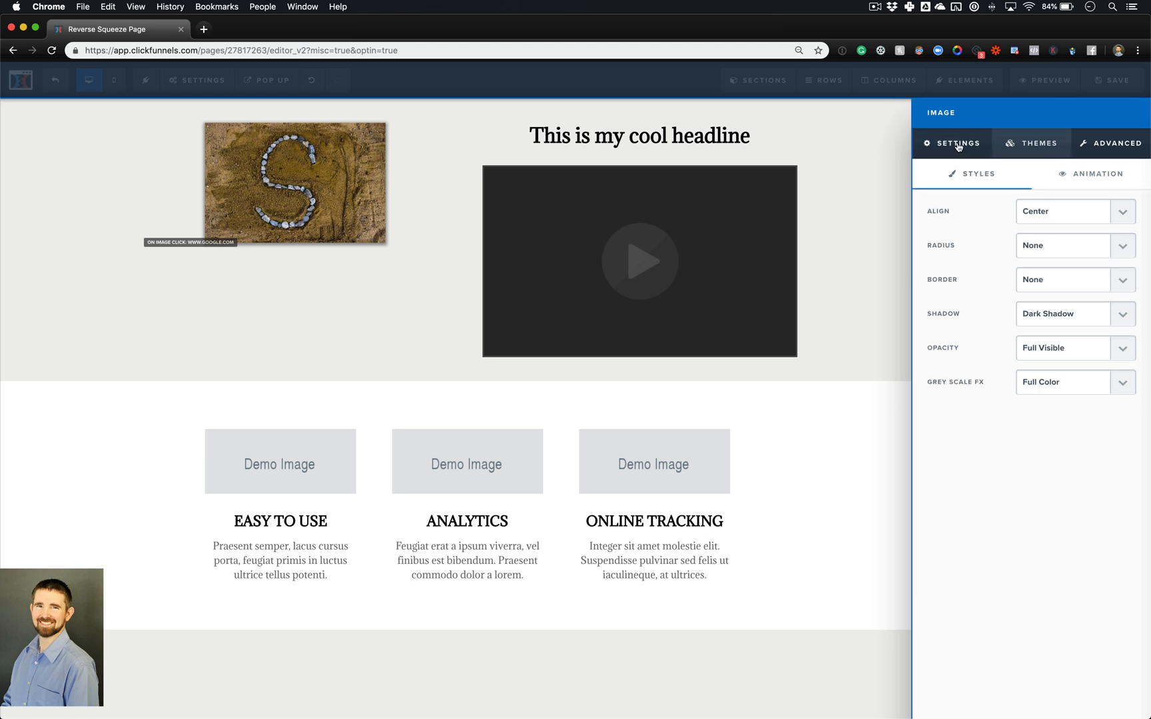
click(958, 146)
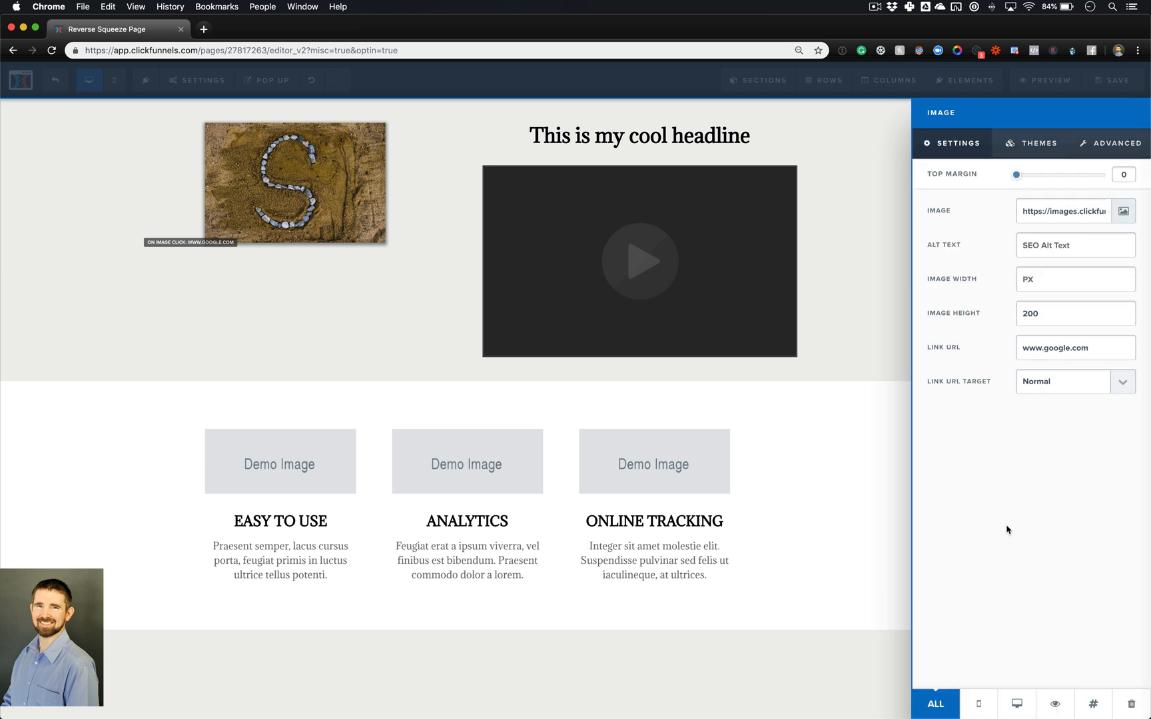
click(889, 315)
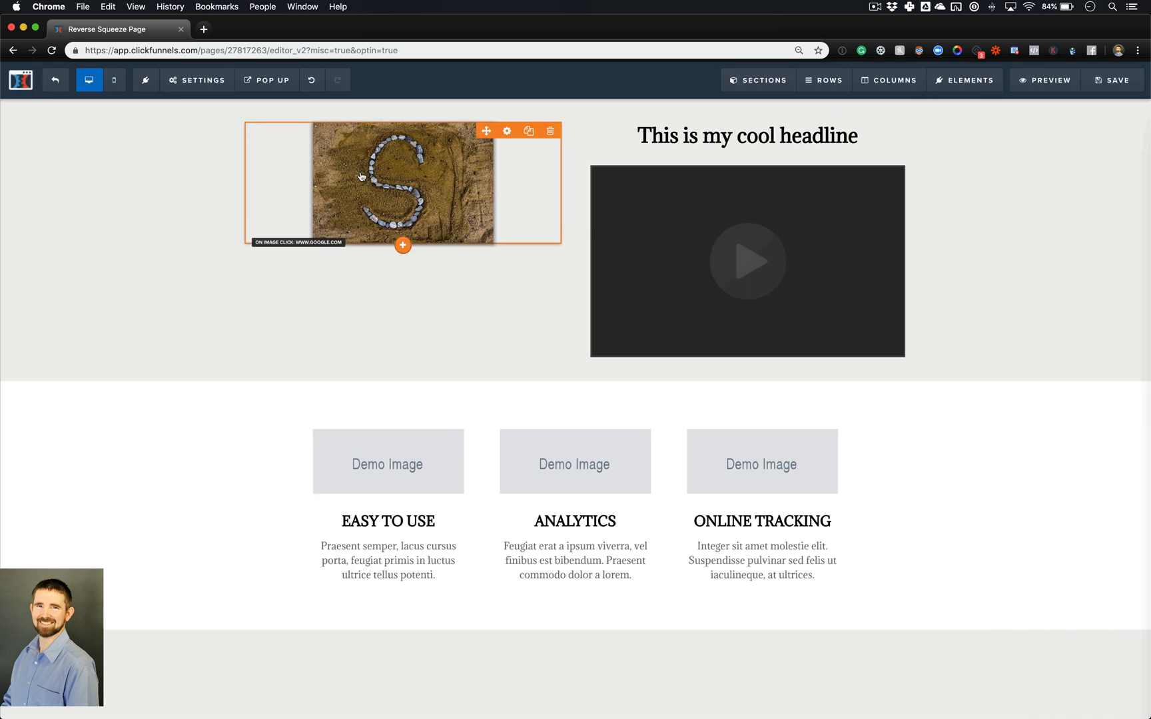
- Try the left and center alignments on the "This is my cool headline" text before aligning it right
click(687, 143)
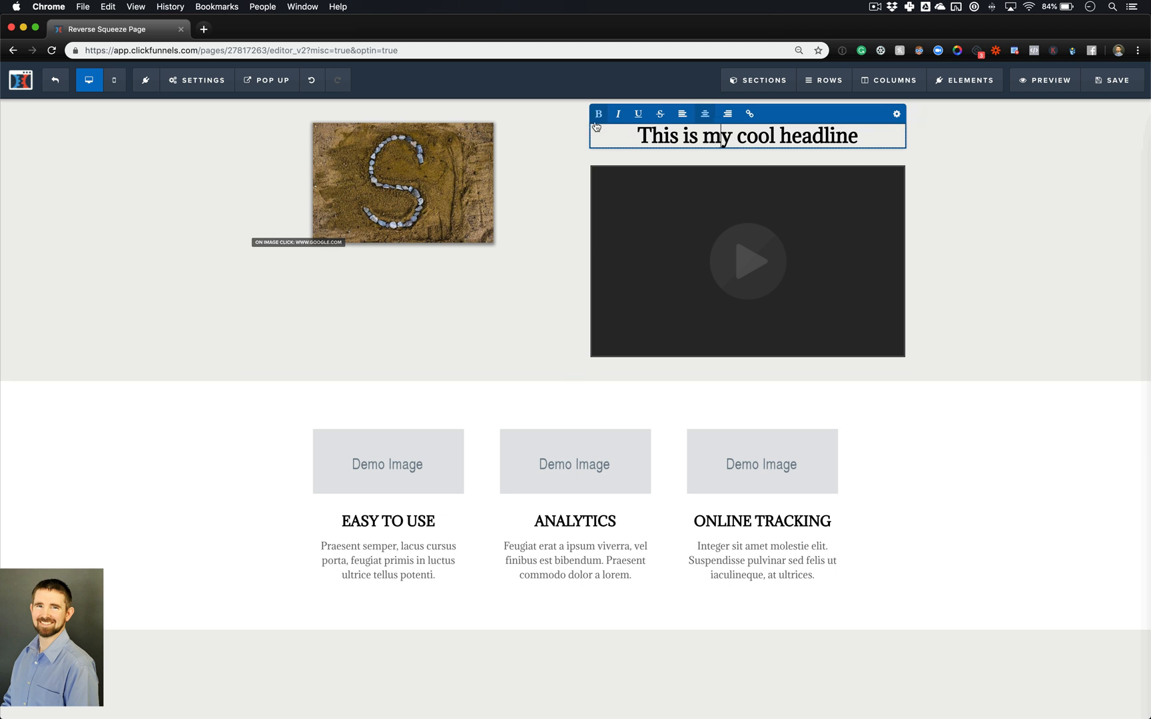
click(683, 118)
click(706, 119)
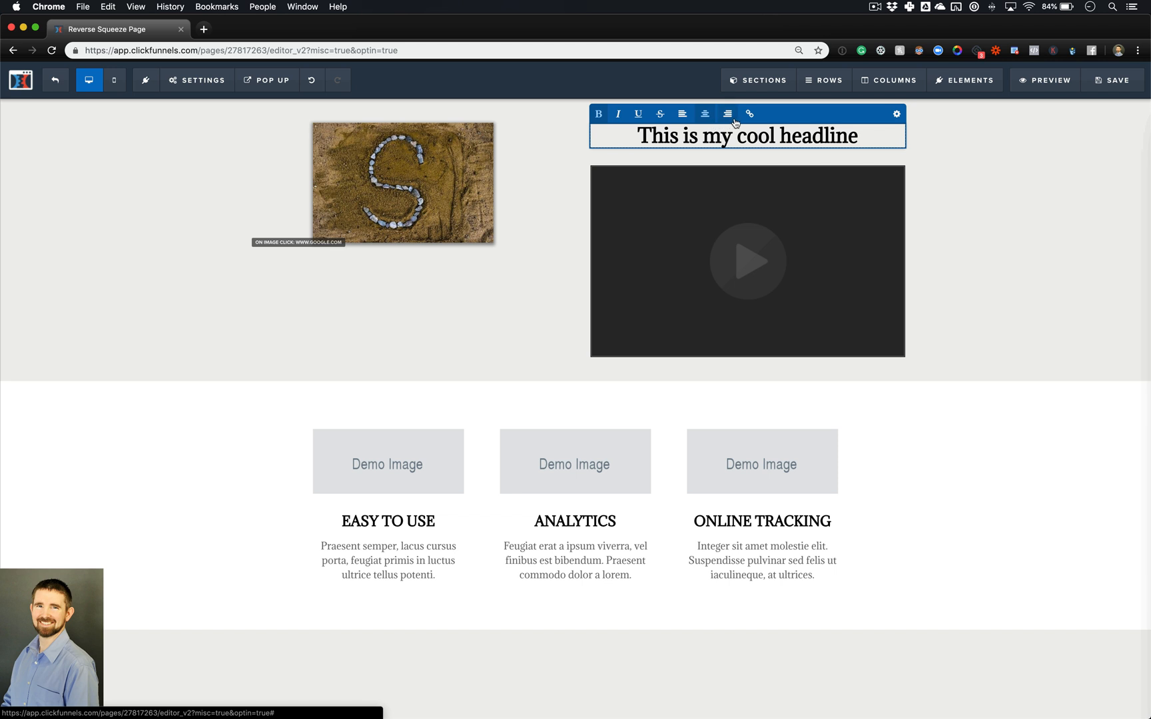
click(728, 118)
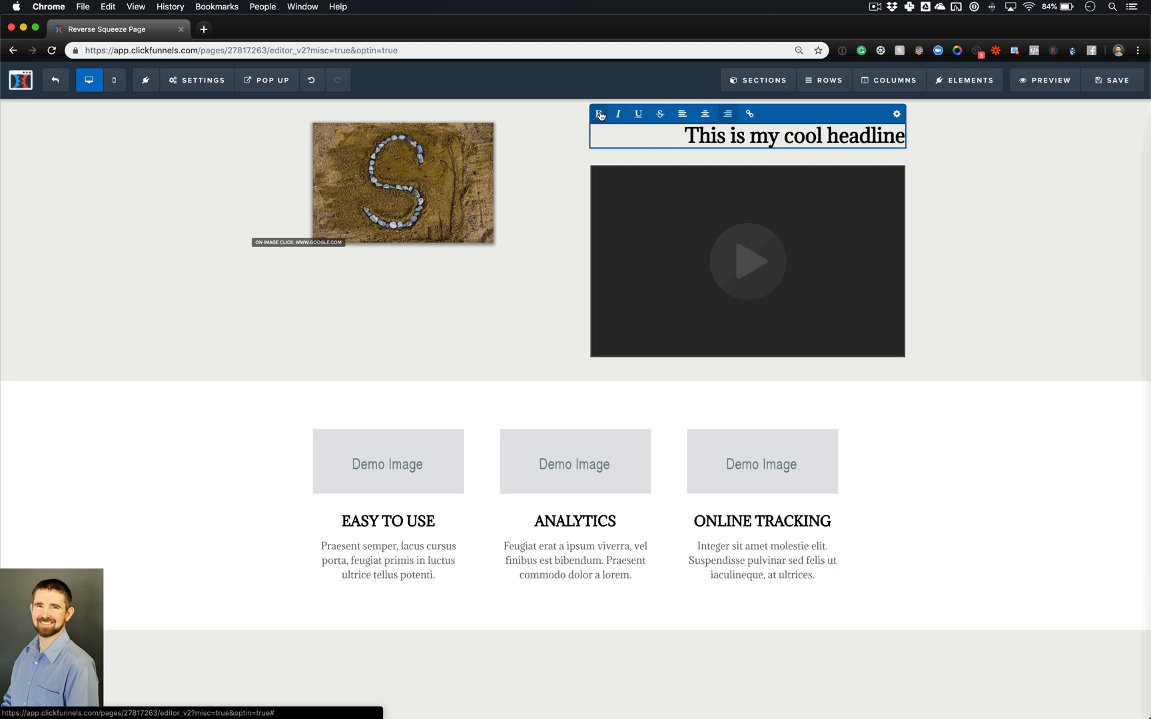
- Try bold, italic, underline and strikethrough on the whole "This is my cool headline" text, switching each one off again
key(super+a)
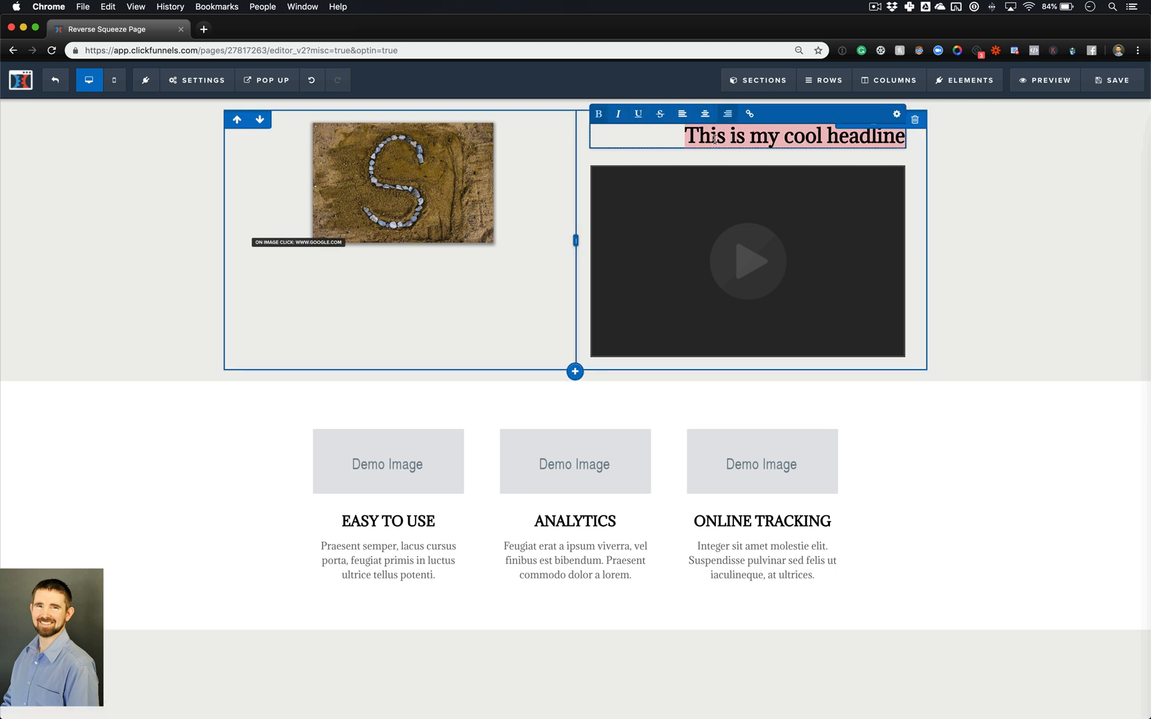
click(603, 115)
click(603, 115)
click(619, 116)
click(619, 115)
click(637, 115)
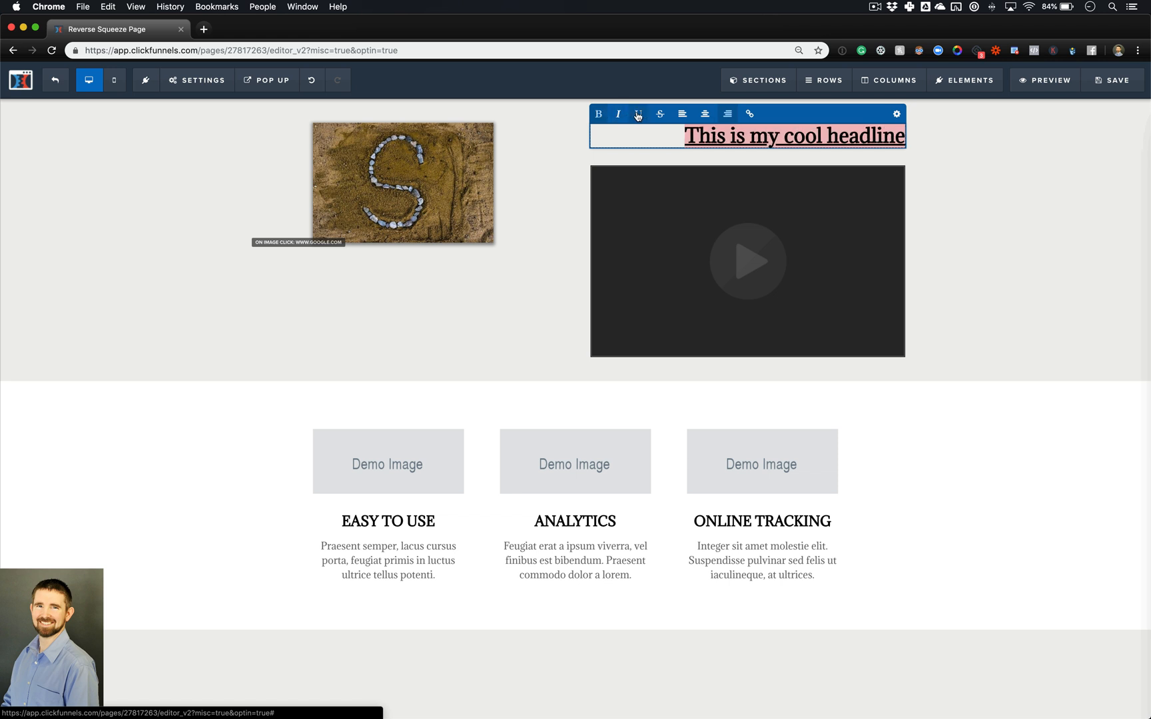
click(637, 115)
click(659, 116)
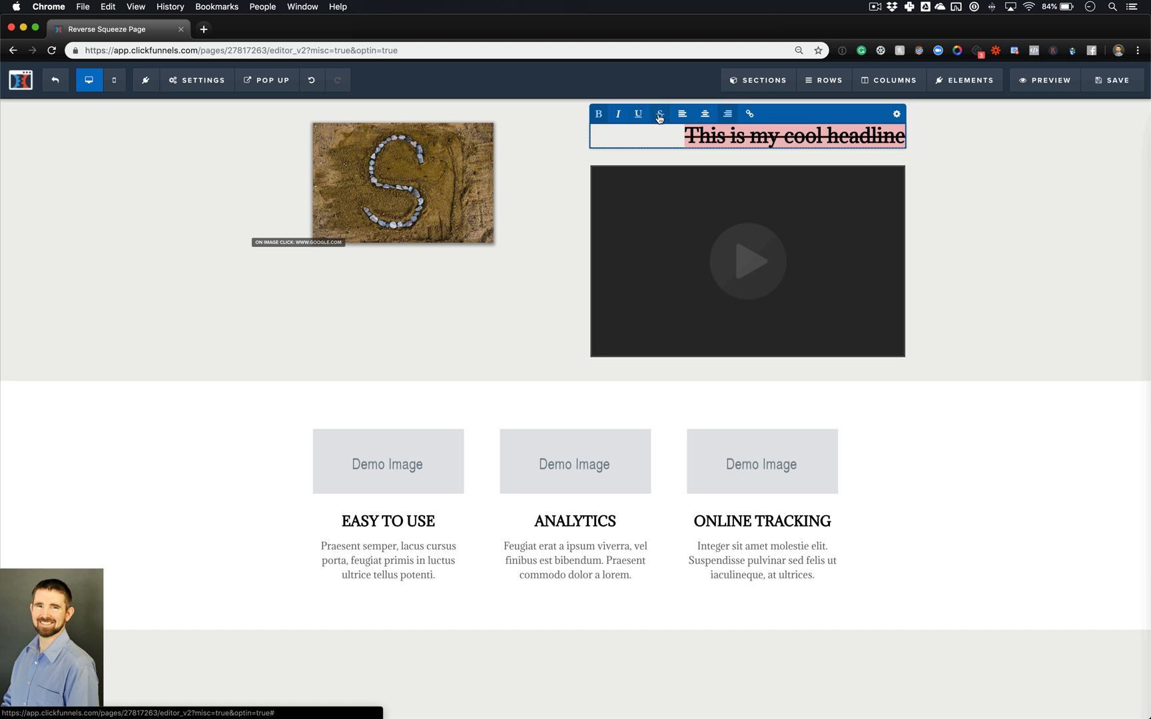
click(659, 118)
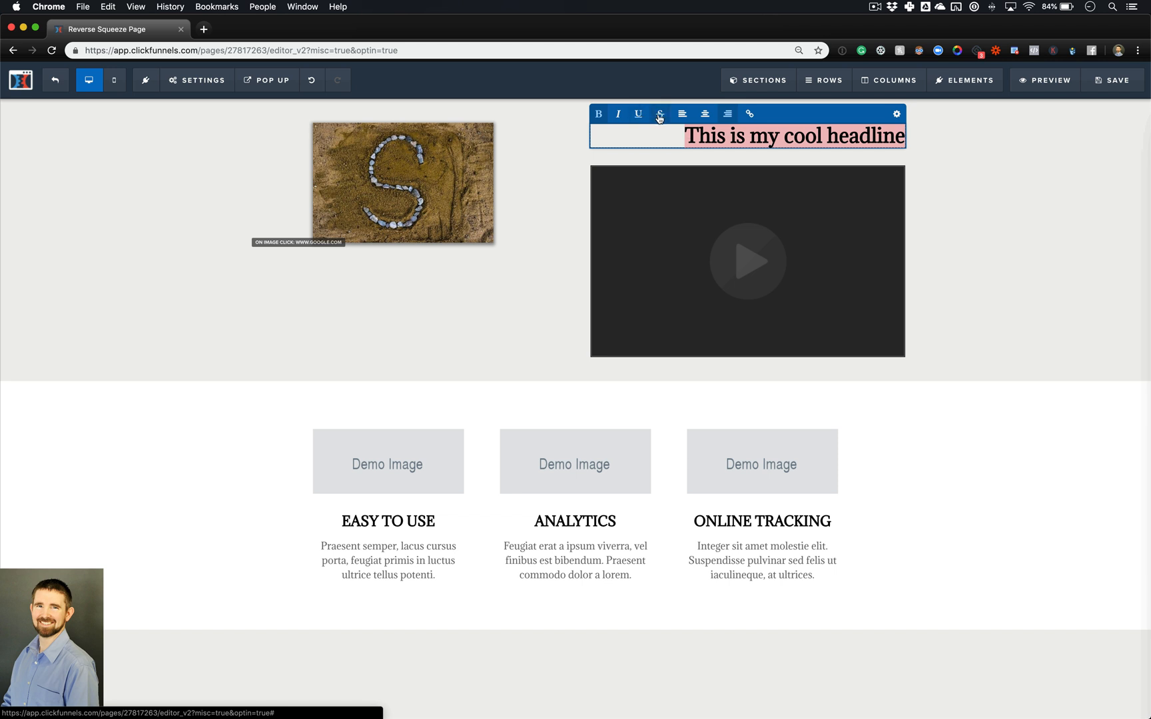
click(749, 115)
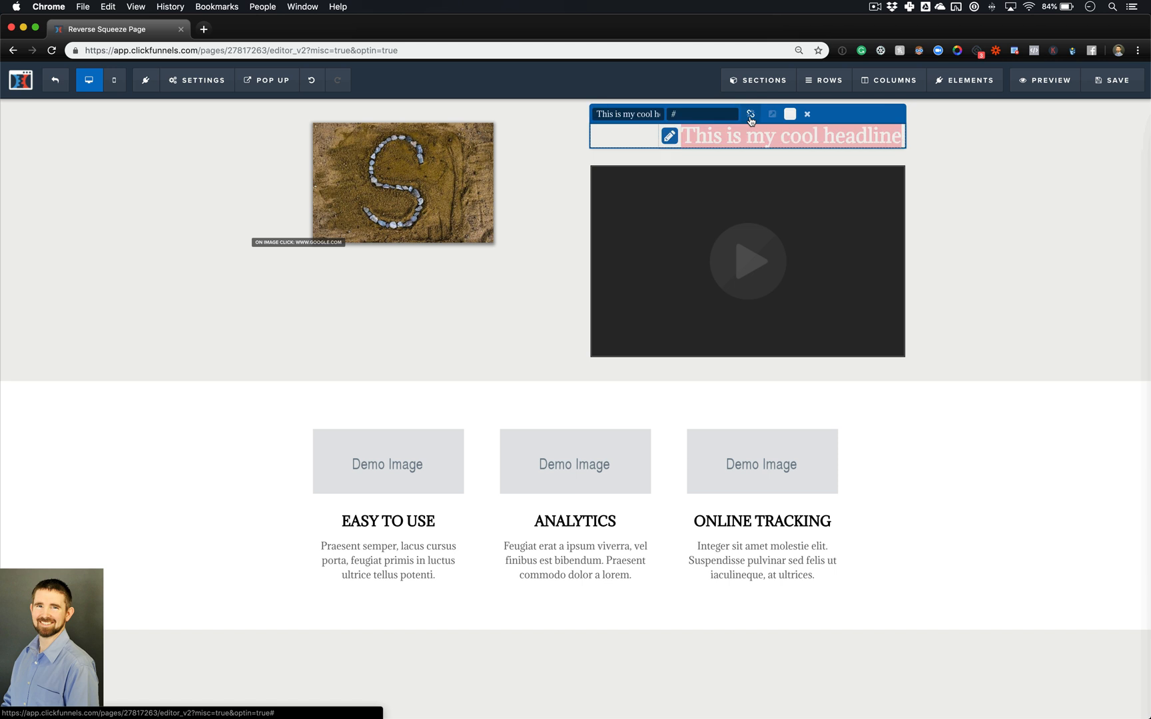
text(www)
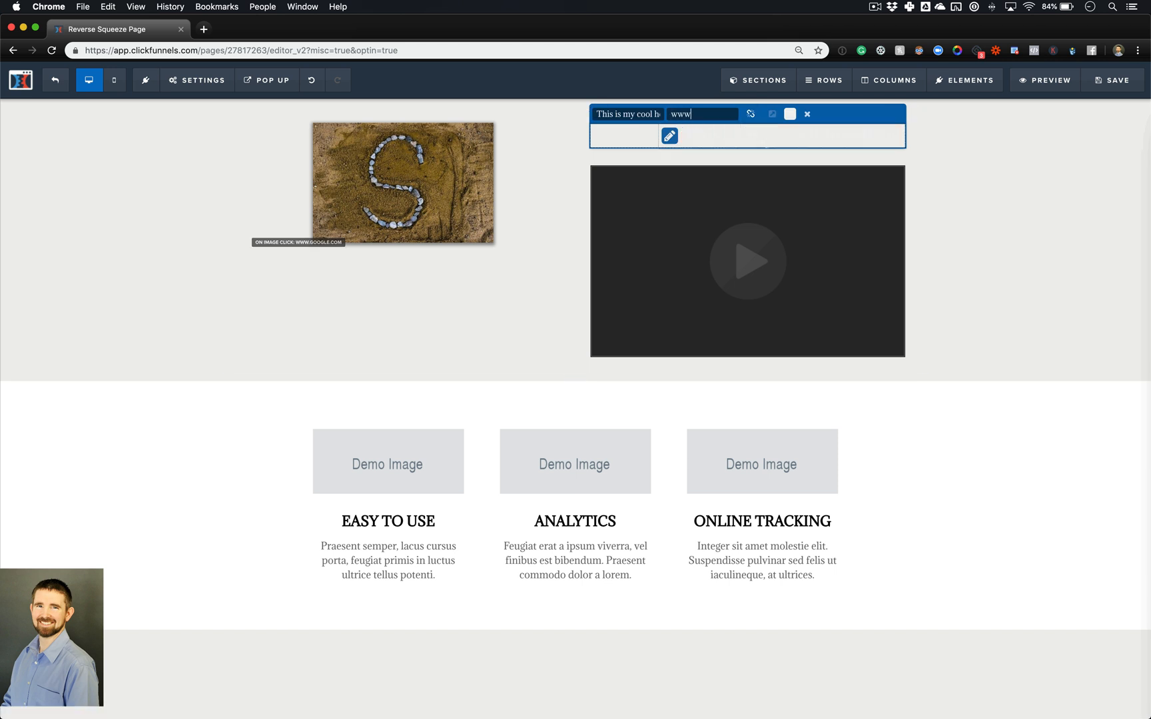
text(.clickfunnels.com)
click(751, 115)
double_click(753, 135)
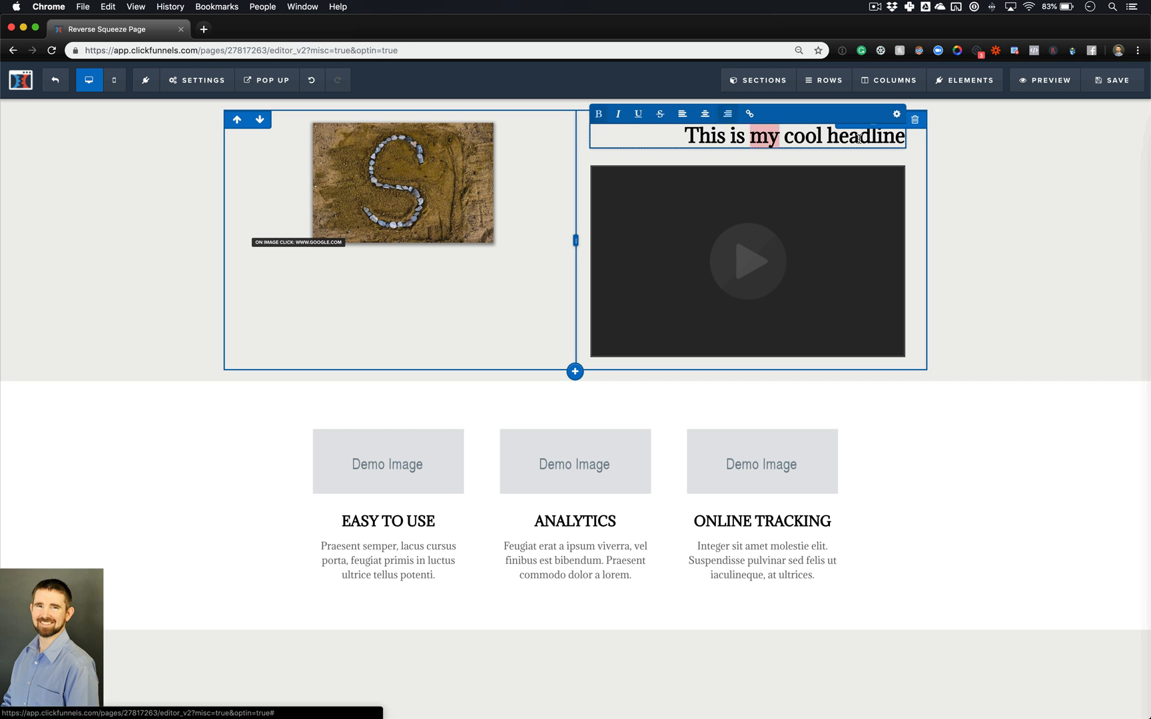
- Open the headline's settings, browse the available Google fonts and change the font family to Open Sans
click(896, 116)
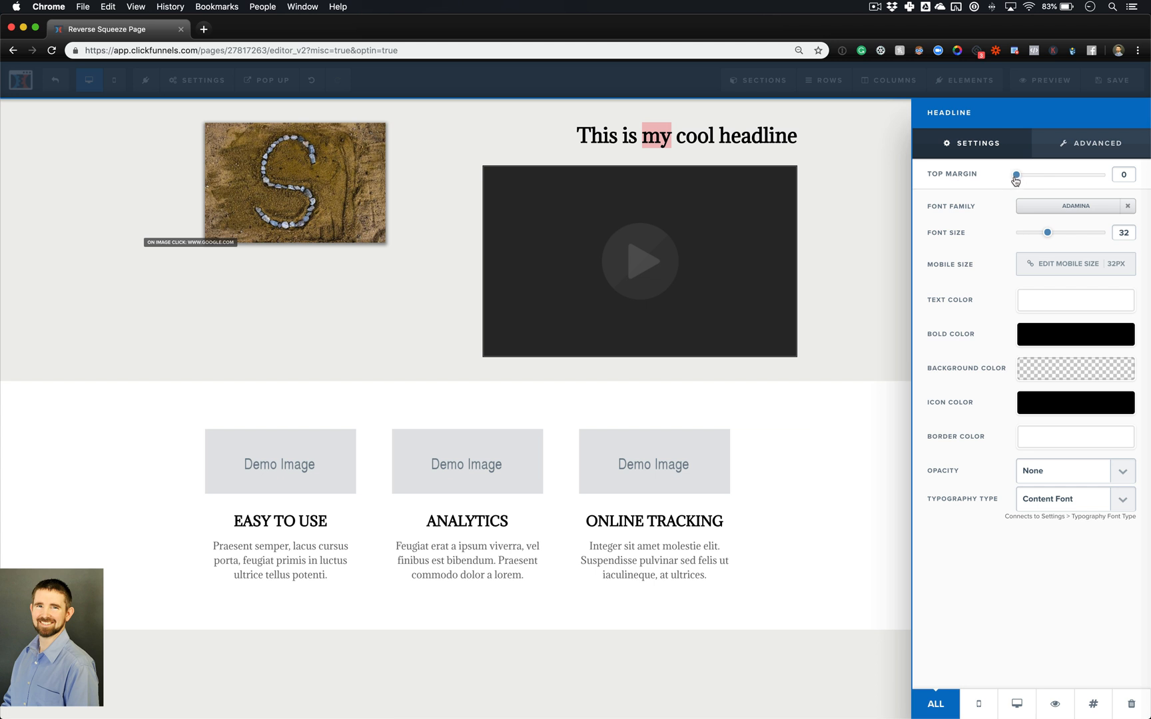
mouse_move(1016, 177)
mouse_down()
mouse_move(1120, 177)
mouse_move(1020, 177)
mouse_up()
drag(1120, 201, 705, 236)
click(1066, 208)
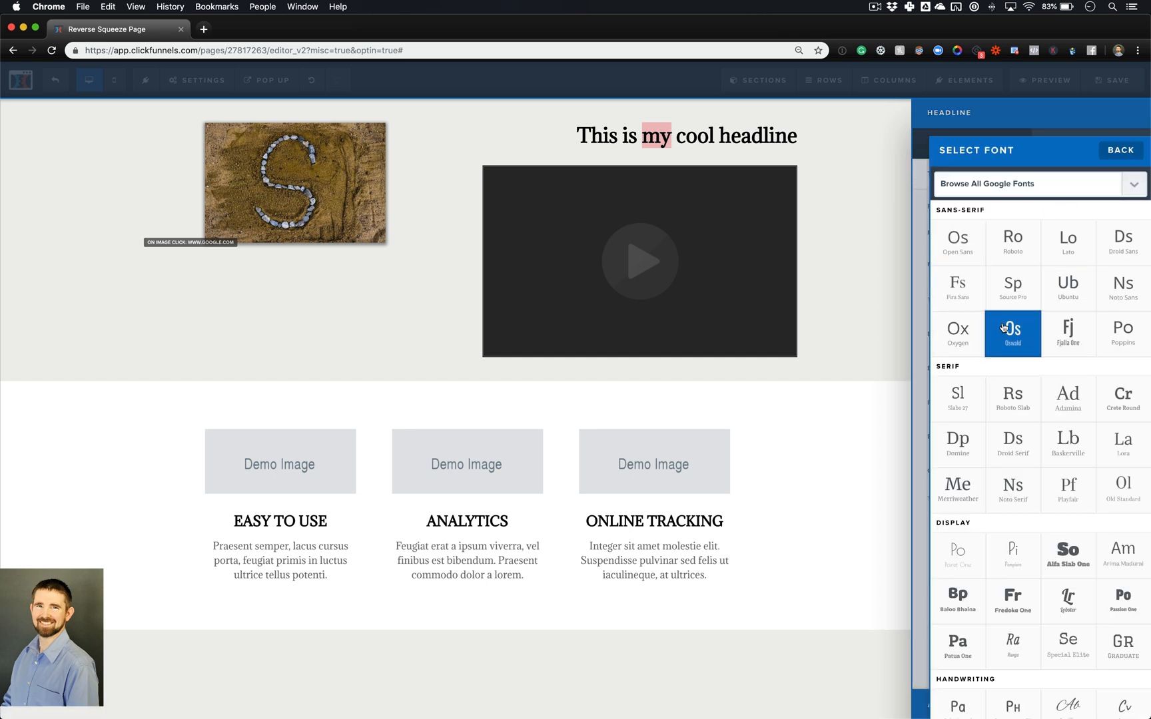
scroll(1004, 327, down, 3)
scroll(1003, 327, up, 5)
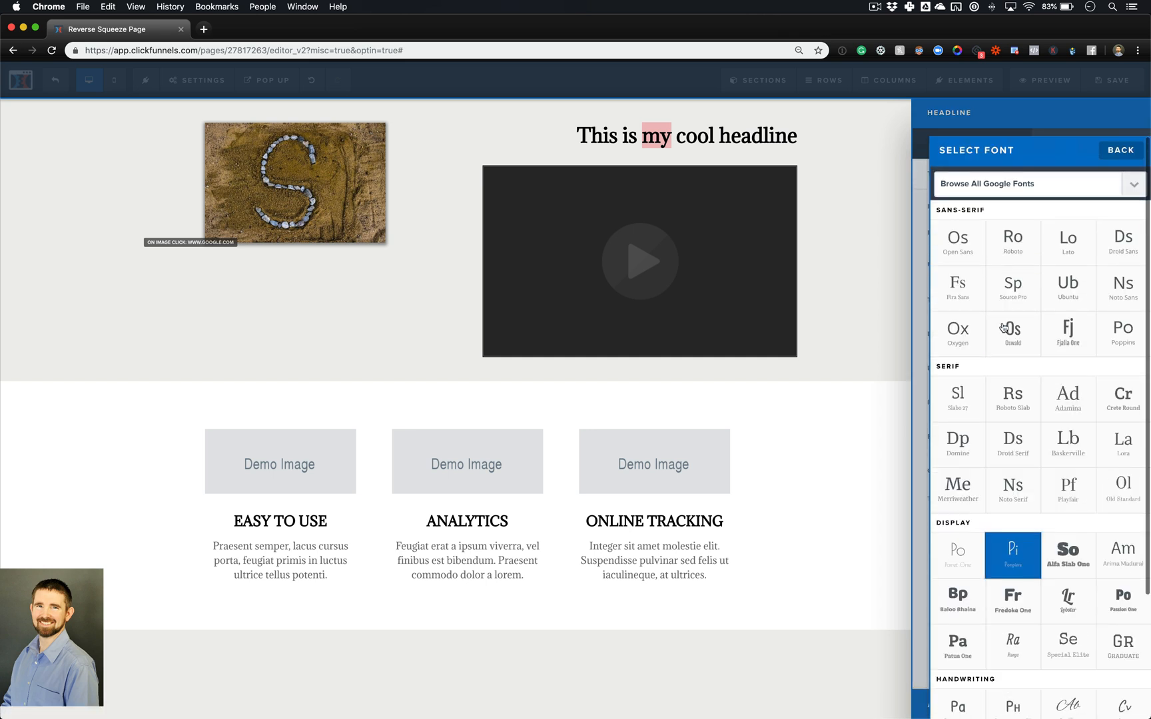
click(1130, 185)
scroll(1066, 331, down, 20)
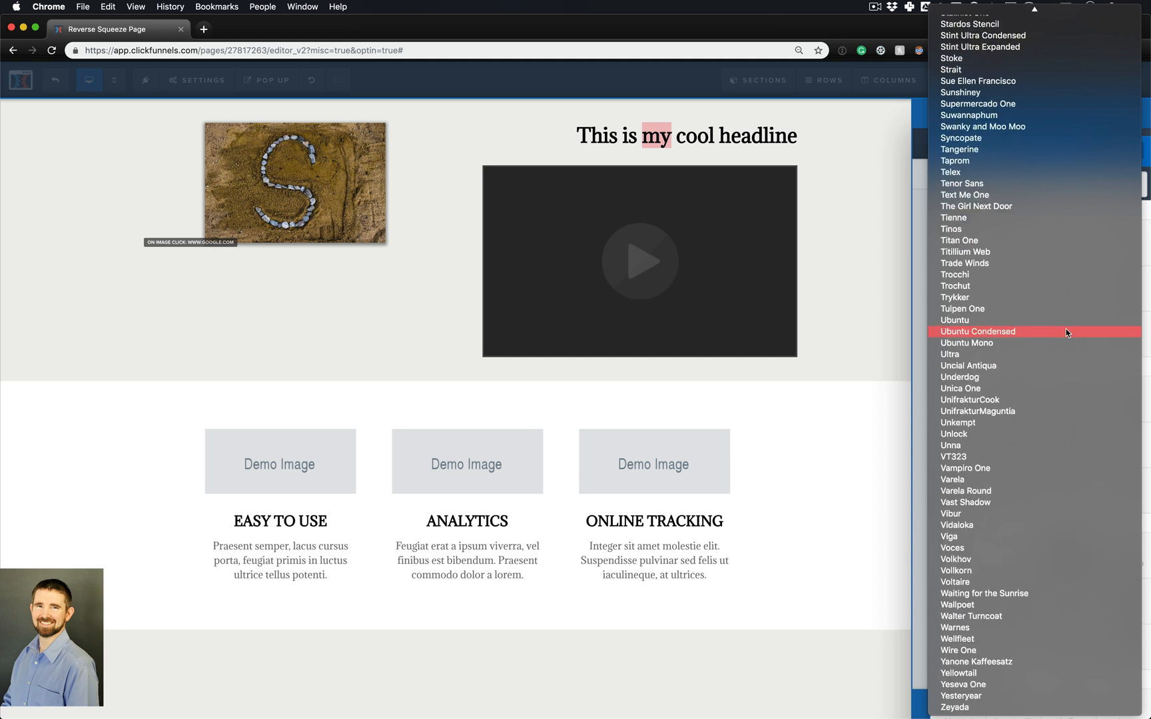
scroll(1065, 328, up, 20)
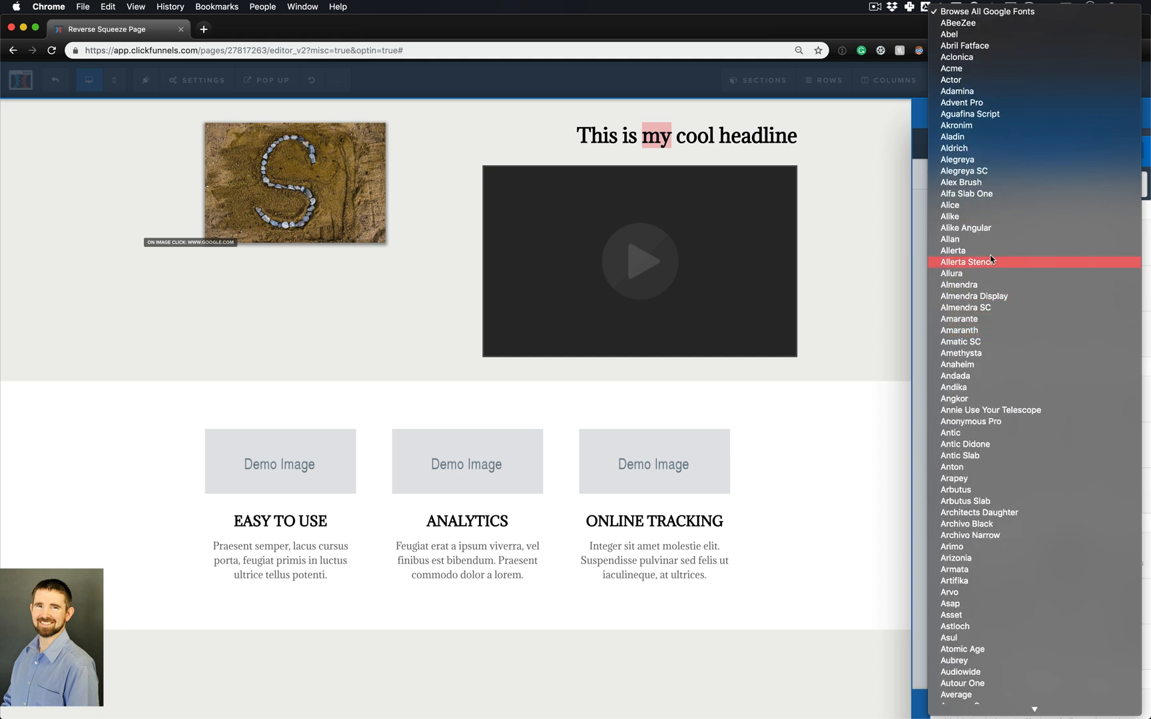
click(924, 224)
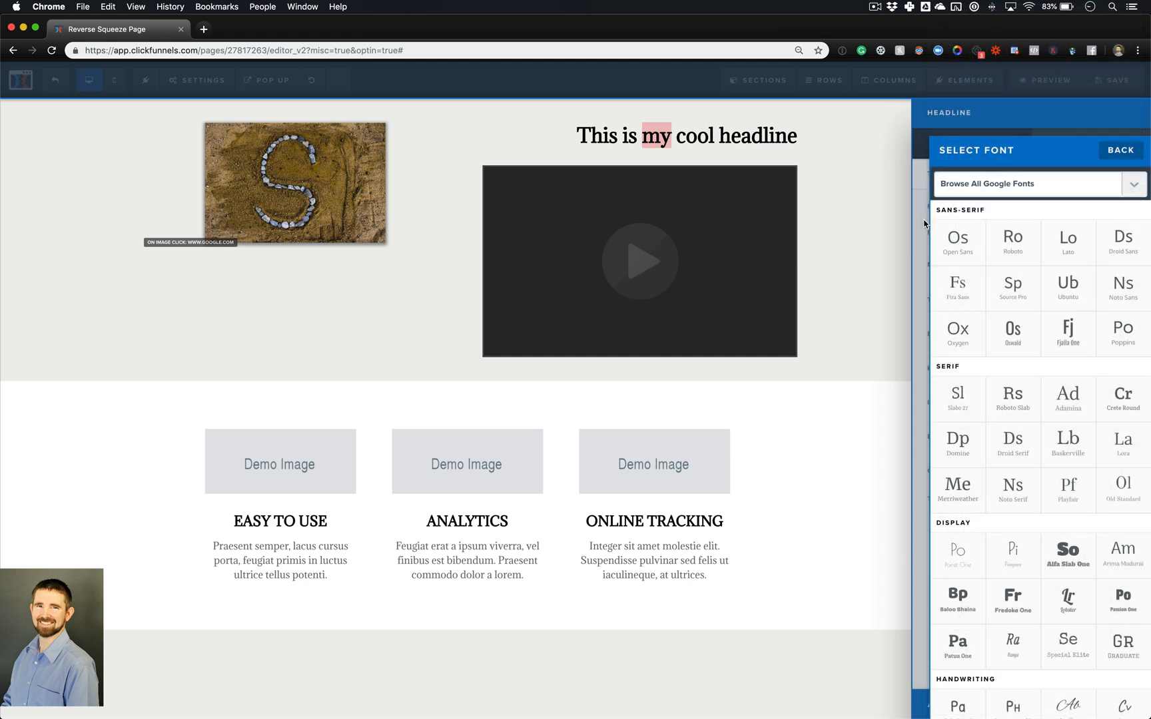
click(969, 249)
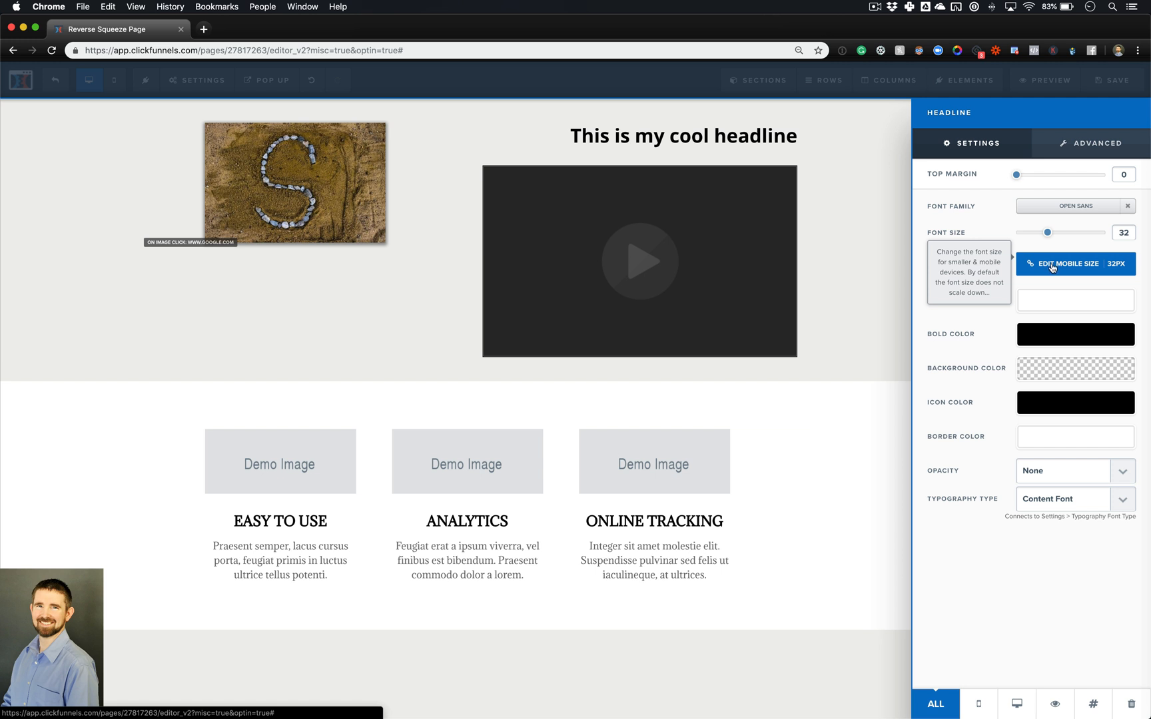
- Look through the headline's font size choices for mobile devices
click(1089, 265)
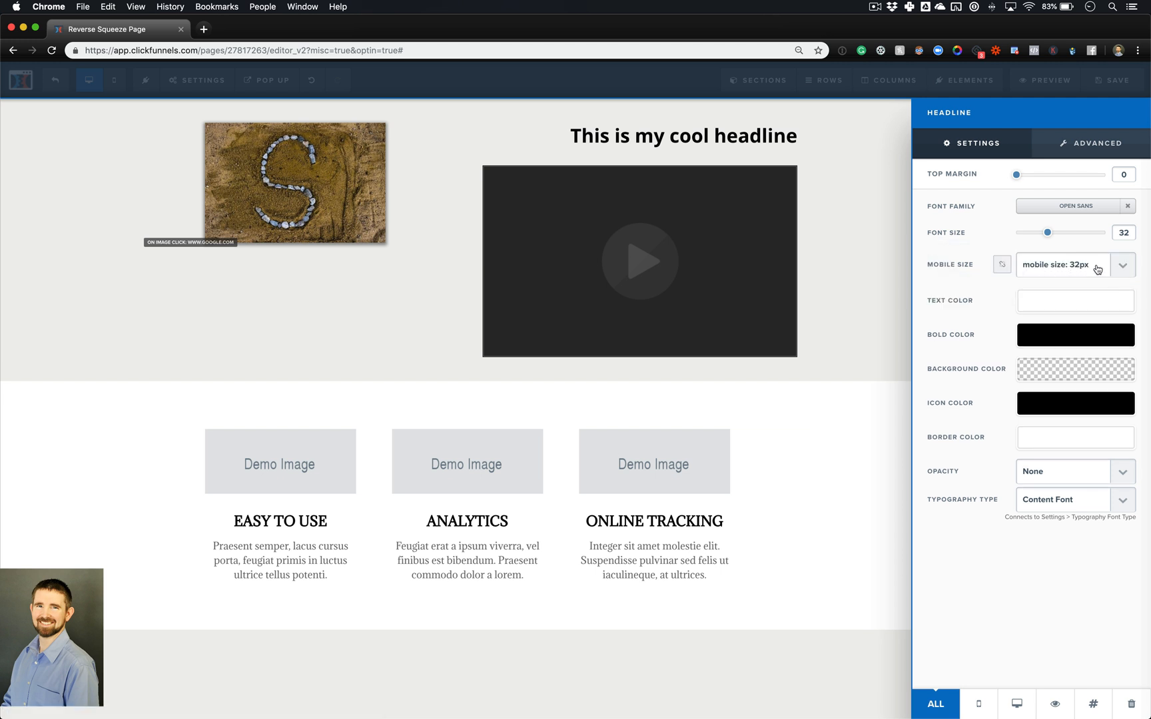
click(1122, 267)
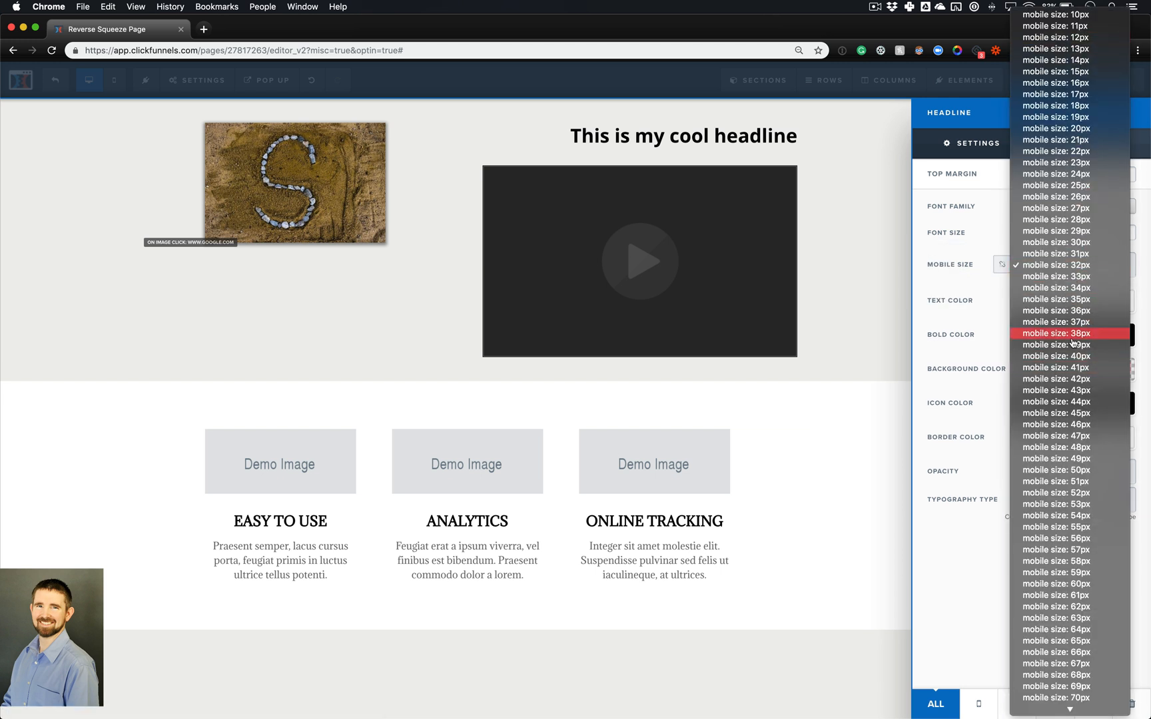
click(976, 294)
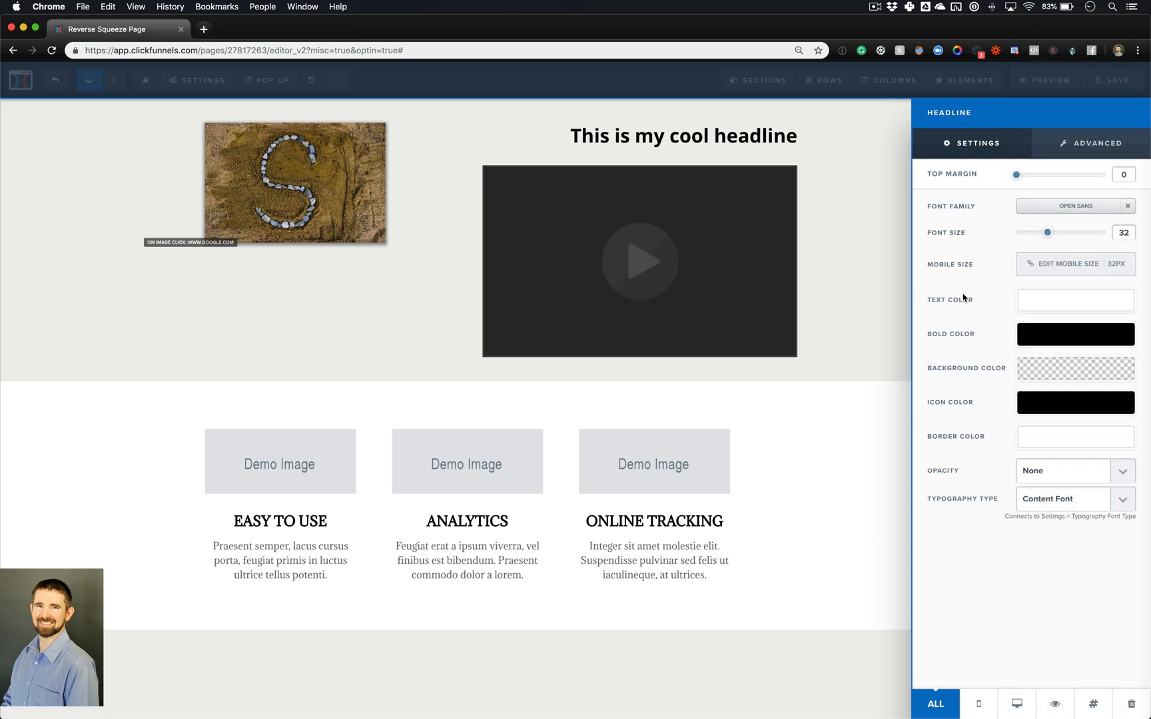
- Set the headline's text color to the dark green #0e8d46, trying red and a lighter green first
click(1089, 305)
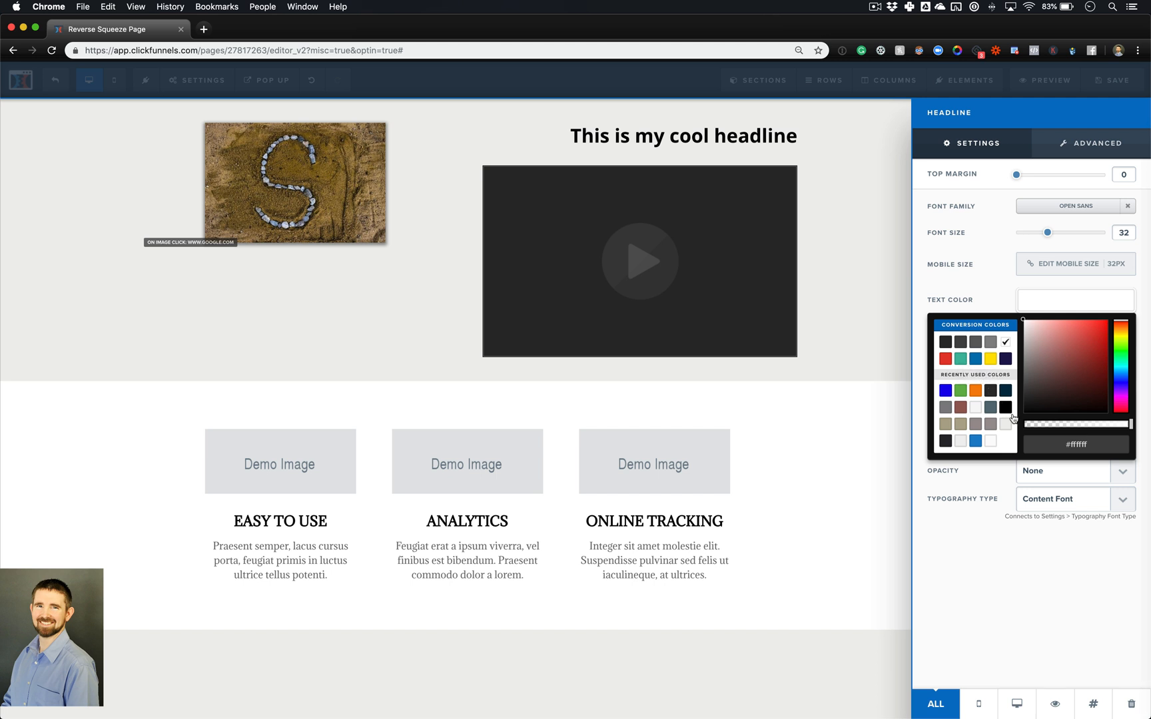
drag(1061, 443, 1105, 444)
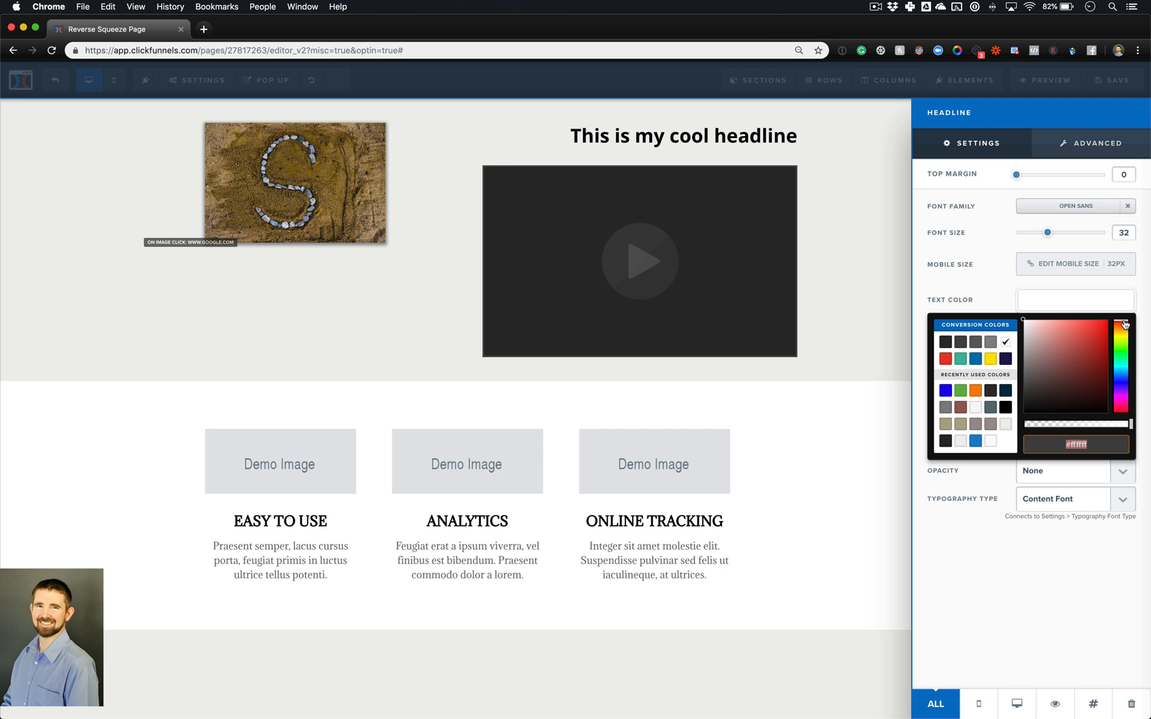
mouse_move(1124, 324)
mouse_down()
mouse_move(1127, 420)
mouse_move(1128, 316)
mouse_up()
click(1090, 343)
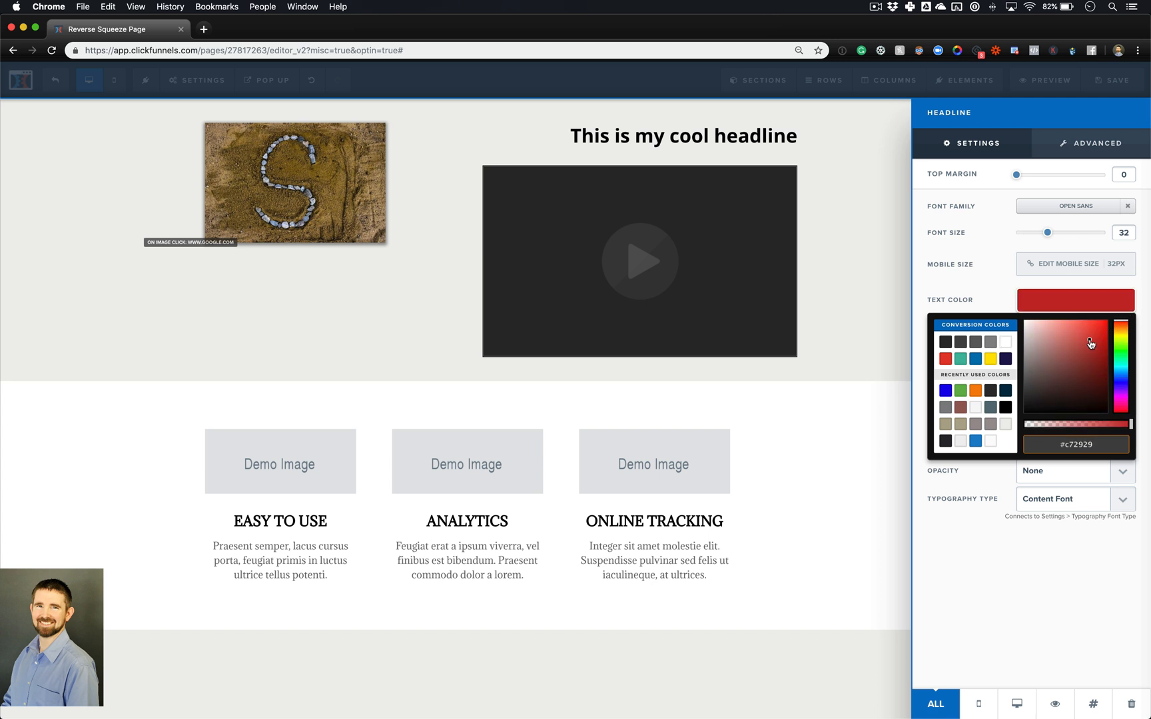
click(1121, 358)
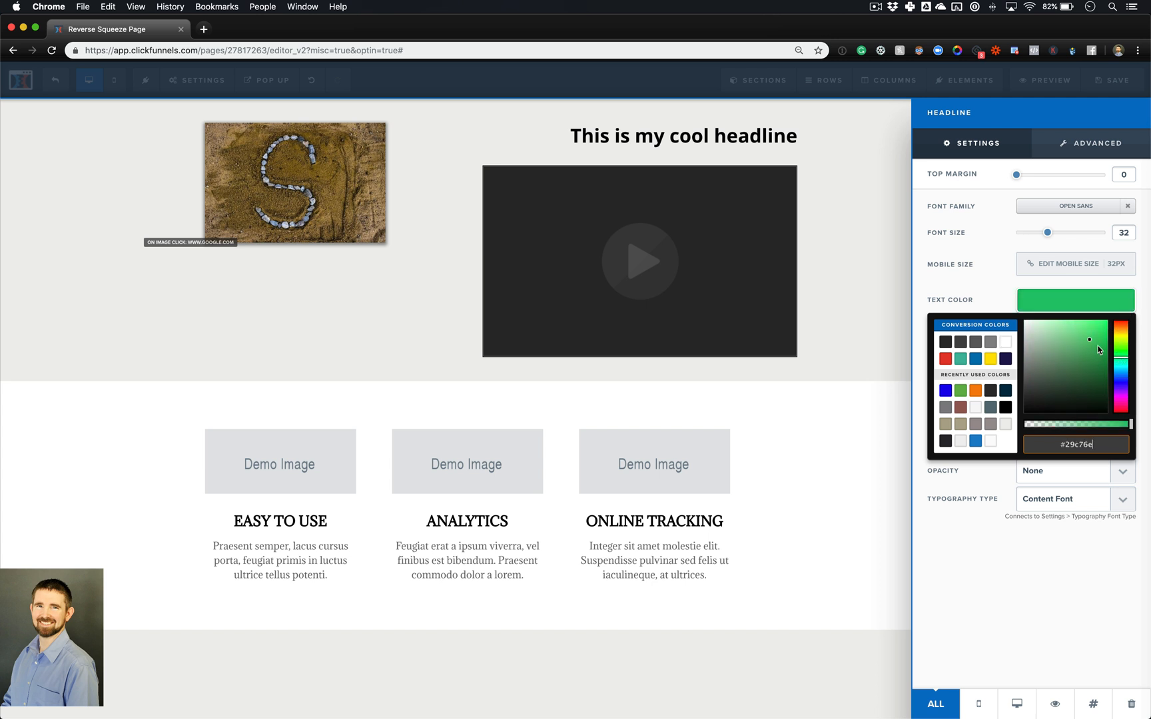
click(1096, 356)
drag(1097, 357, 1098, 363)
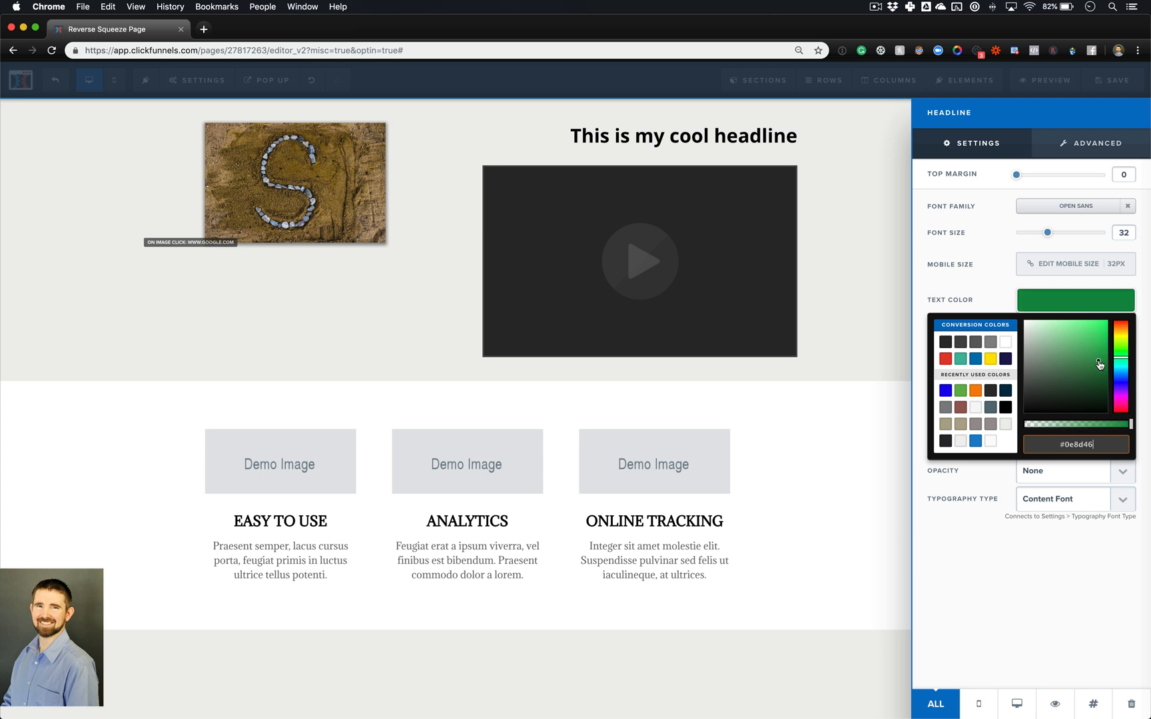
triple_click(1086, 439)
click(979, 303)
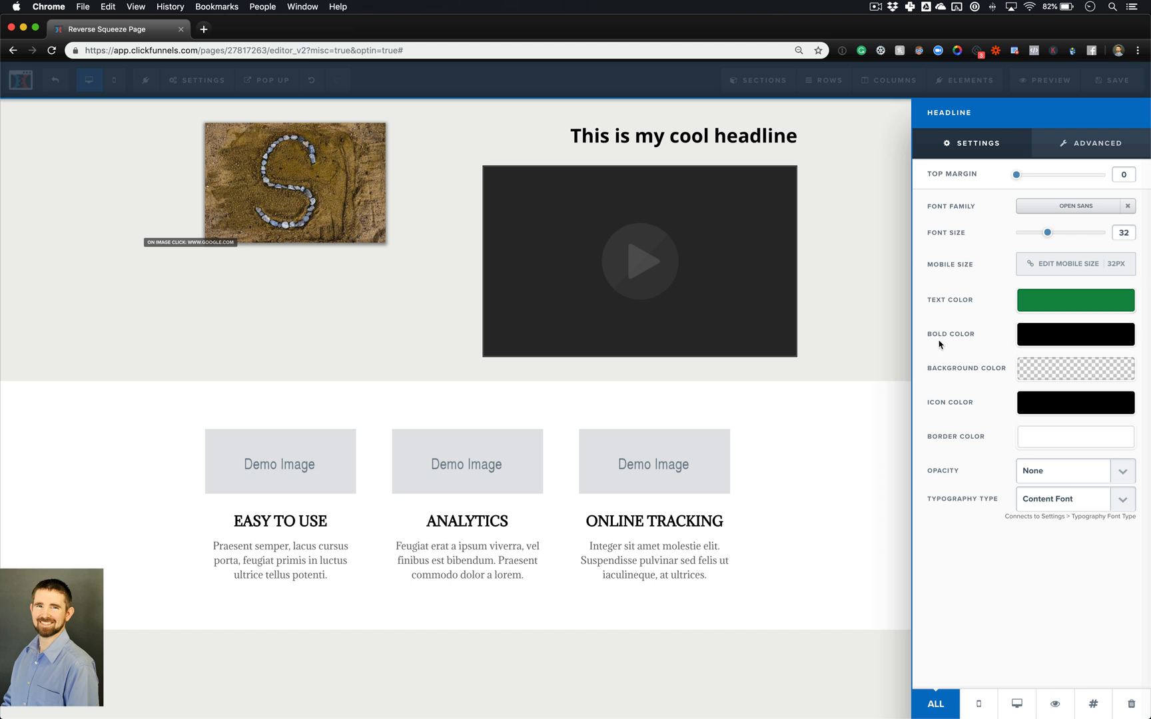
- Set the headline's bold color to the blue #0075b2 and close its settings
click(1055, 341)
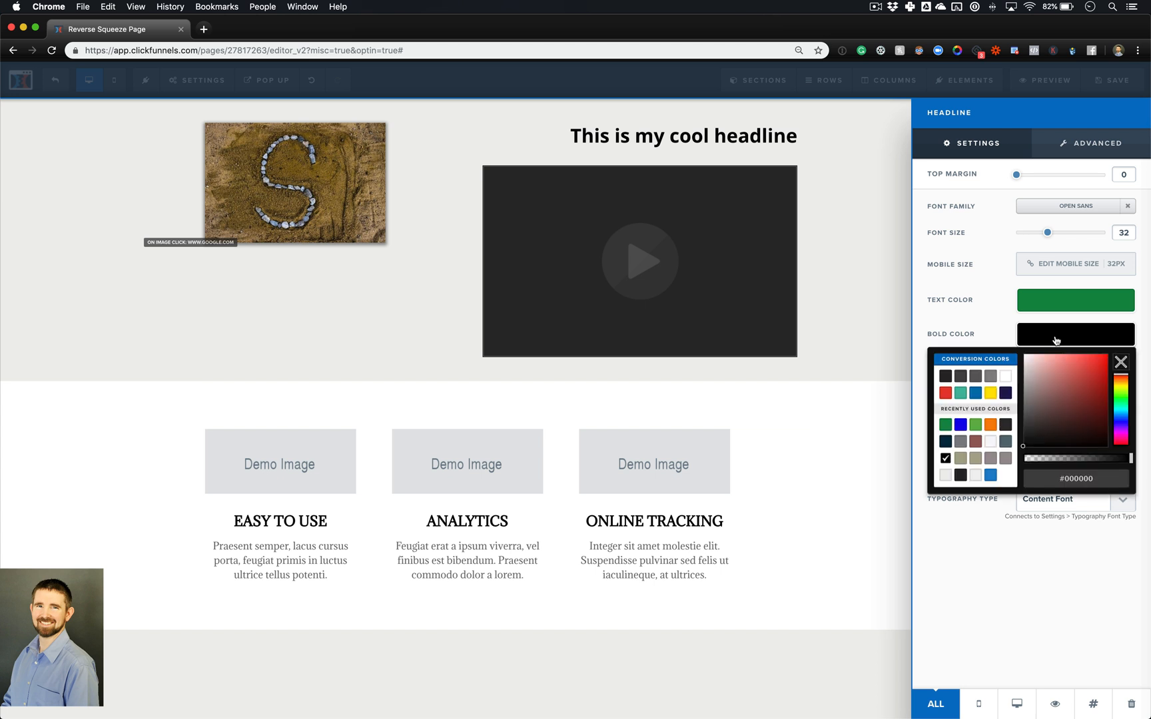
click(976, 394)
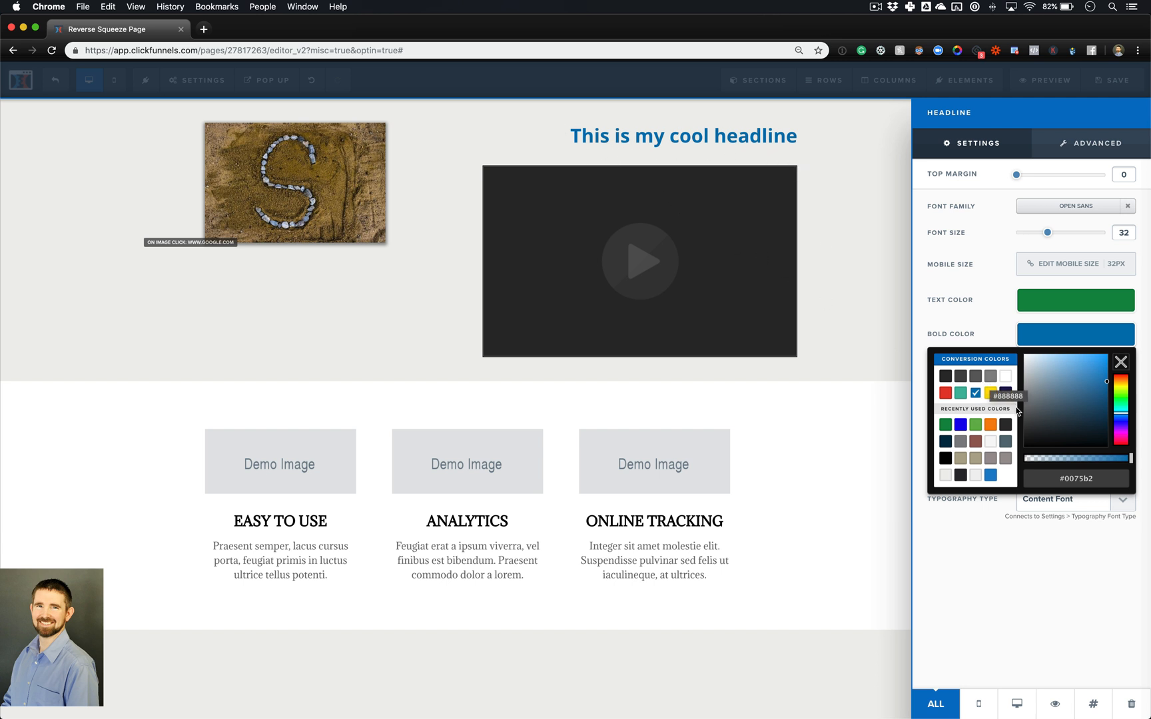
click(732, 144)
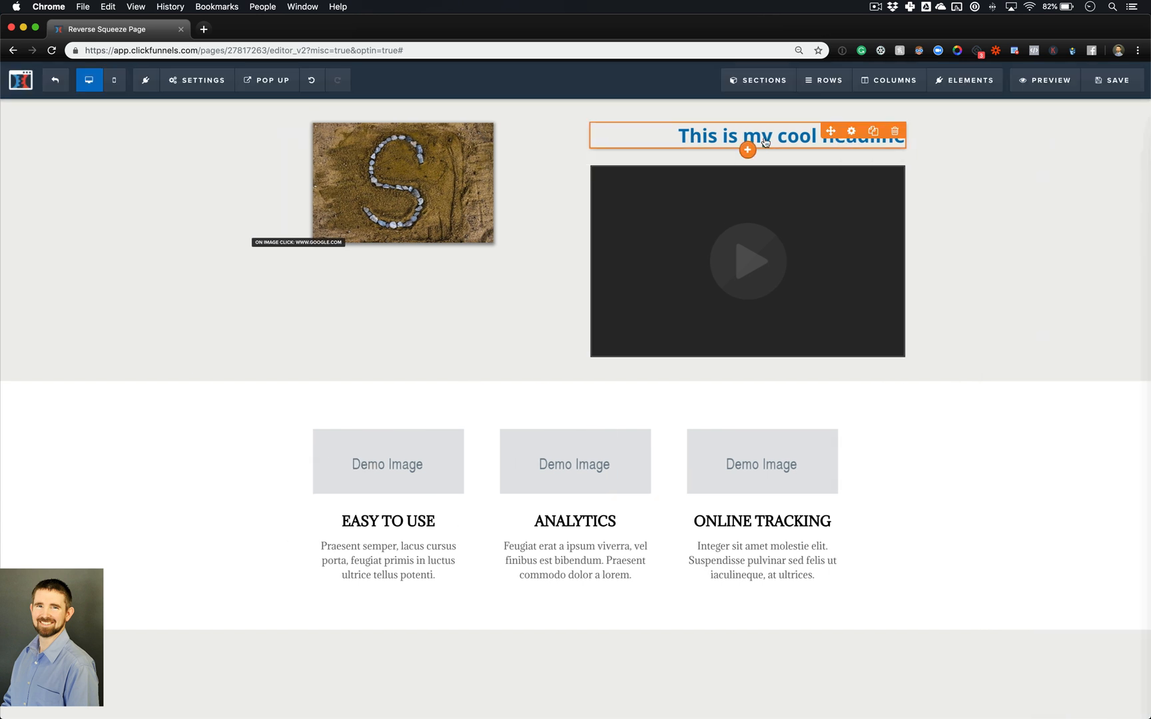
- Remove the bold formatting from the whole headline and deselect it
triple_click(768, 139)
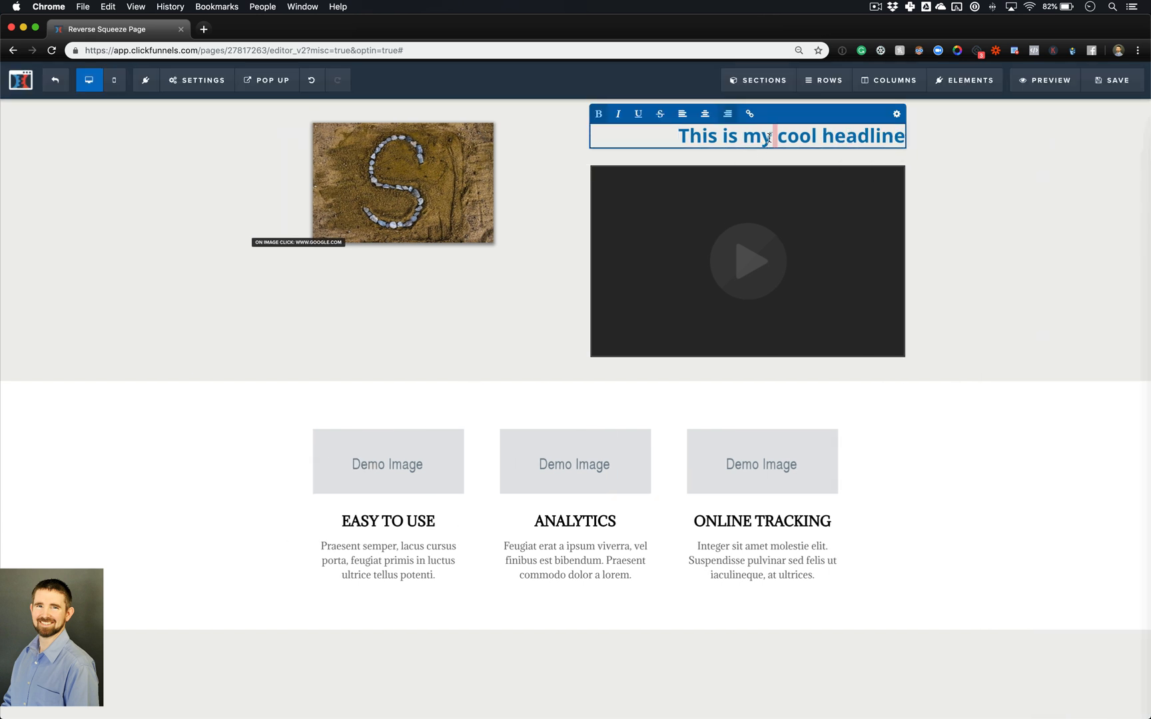
click(597, 114)
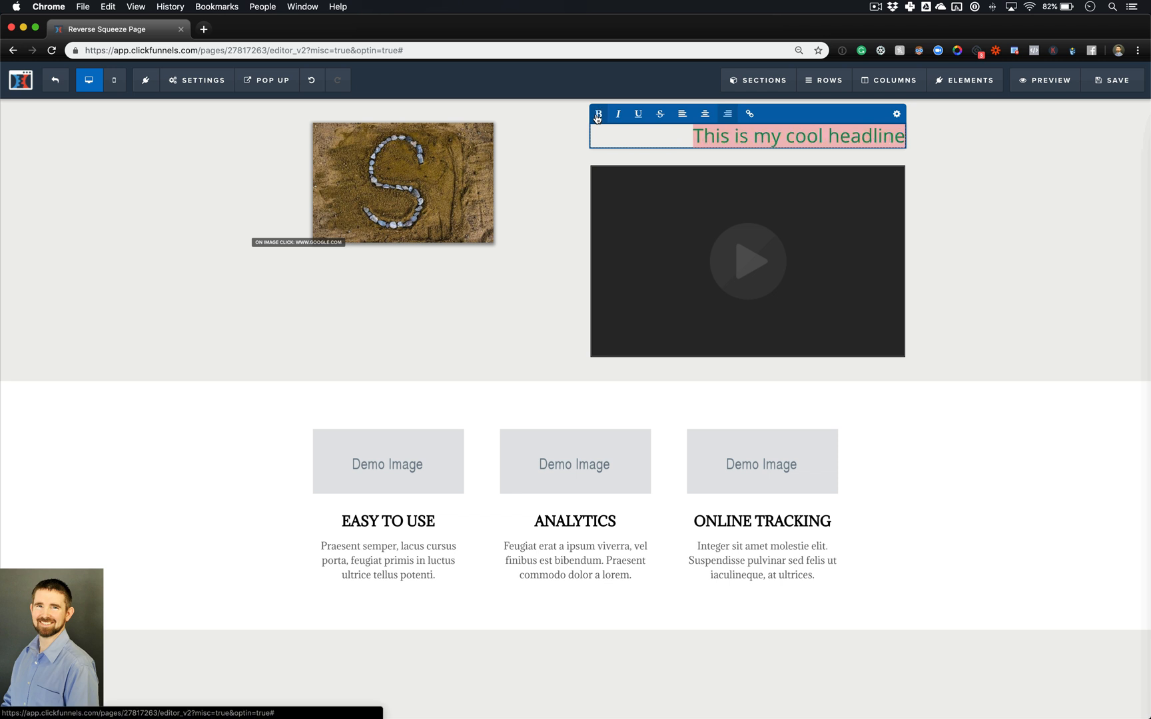
click(976, 213)
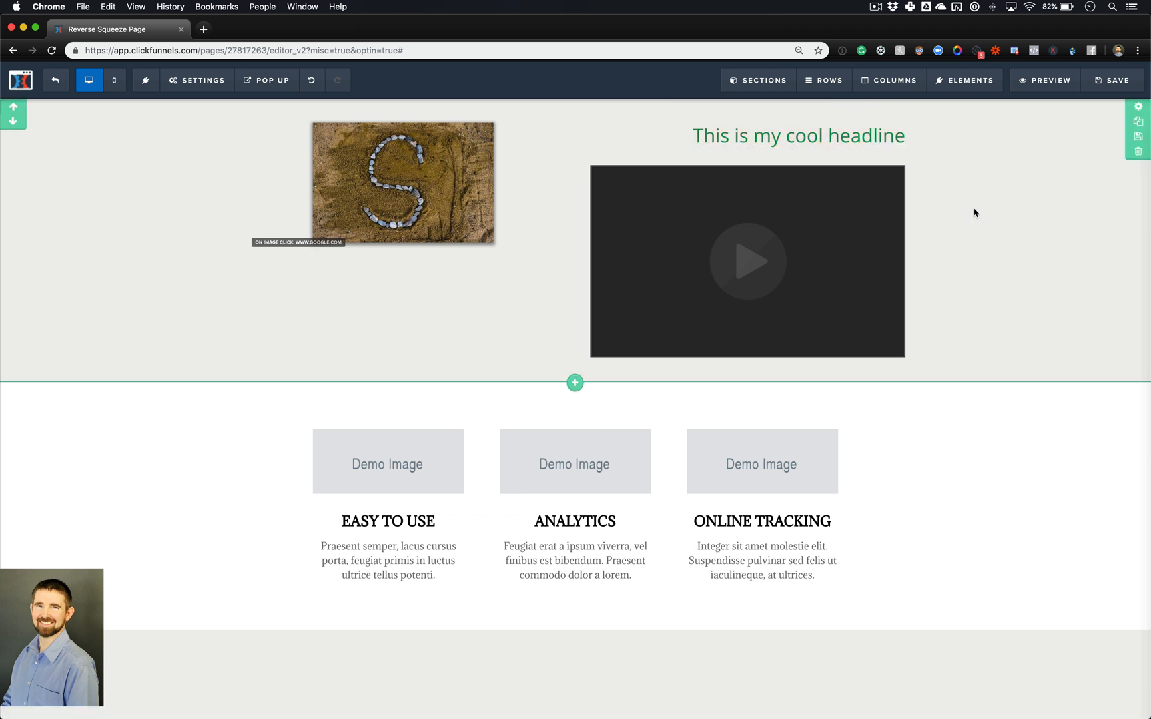
- Make the headline text bold and left-aligned, and set its text color to the red conversion color
click(865, 144)
click(899, 117)
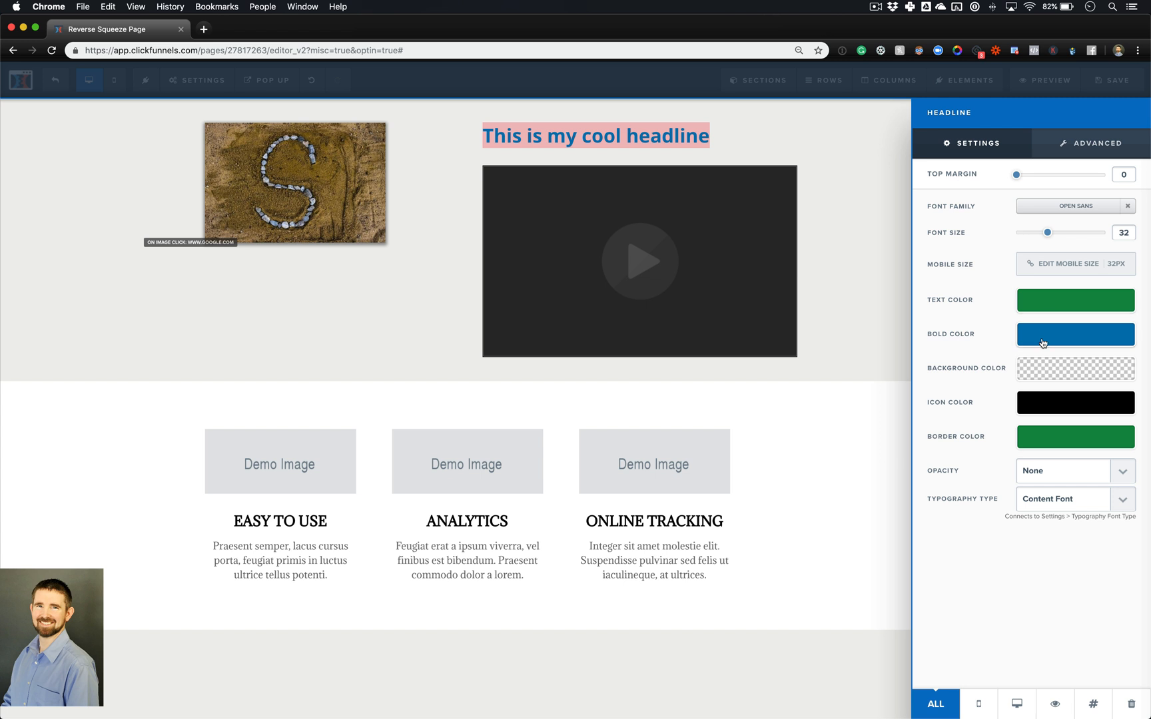
click(1043, 305)
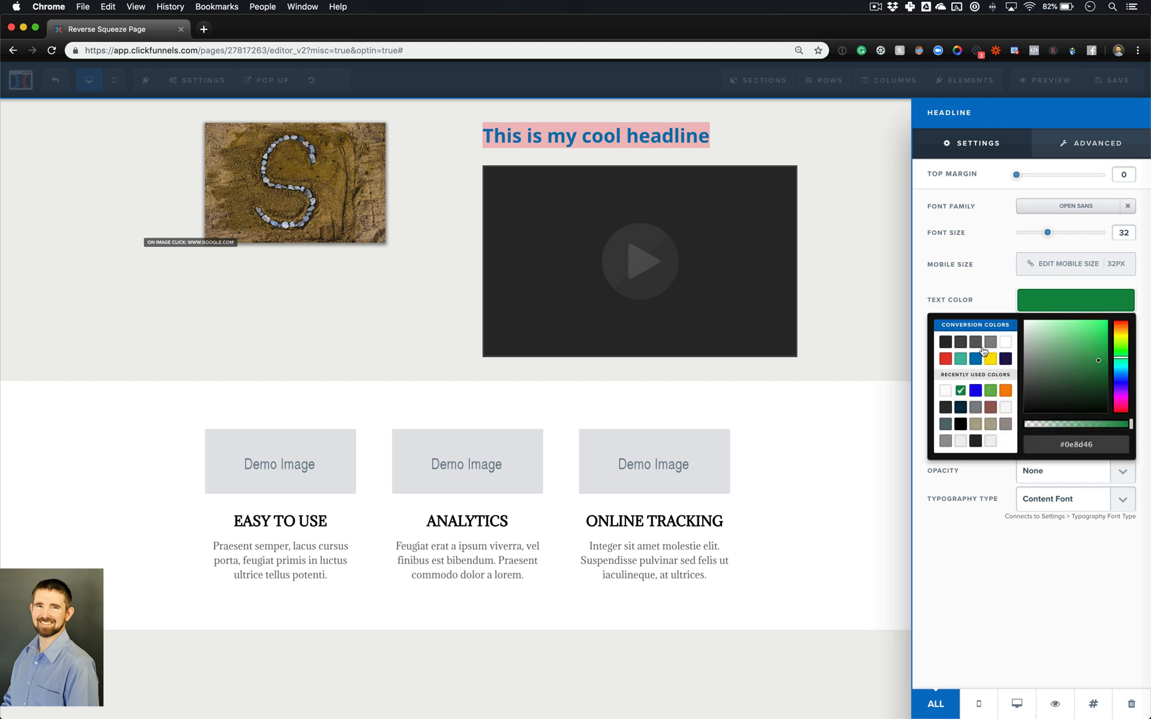
click(945, 360)
click(982, 302)
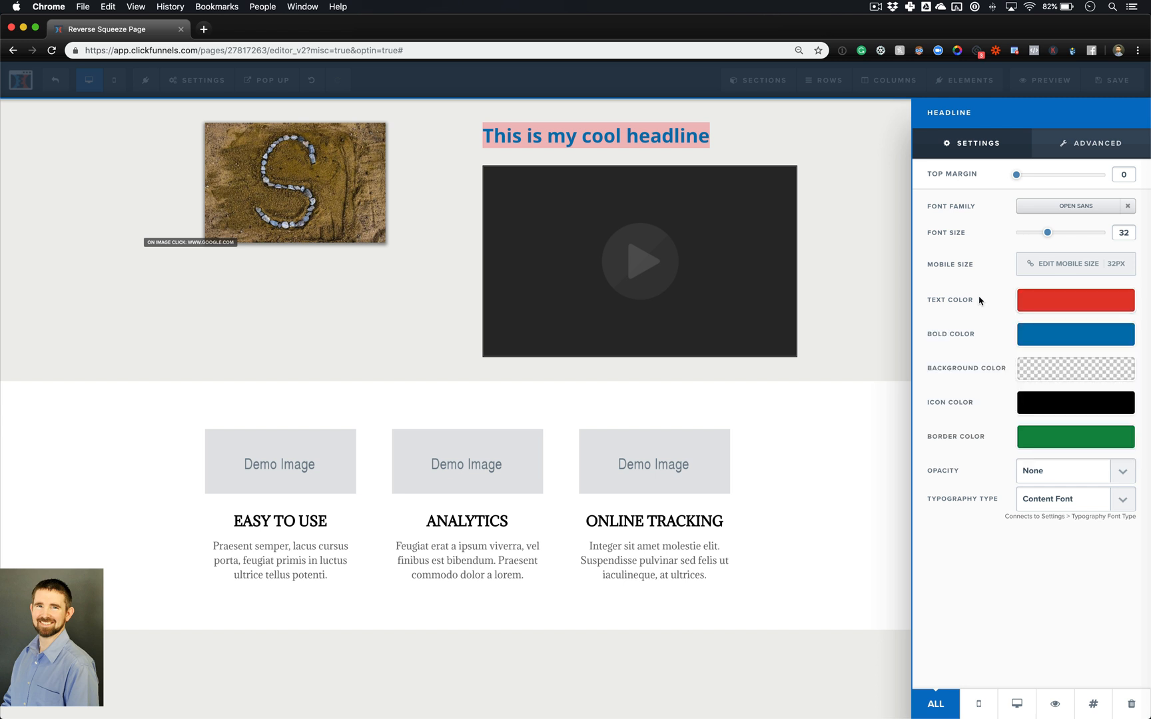
- Set the headline's bold color to the yellow conversion color and close its settings
click(1043, 335)
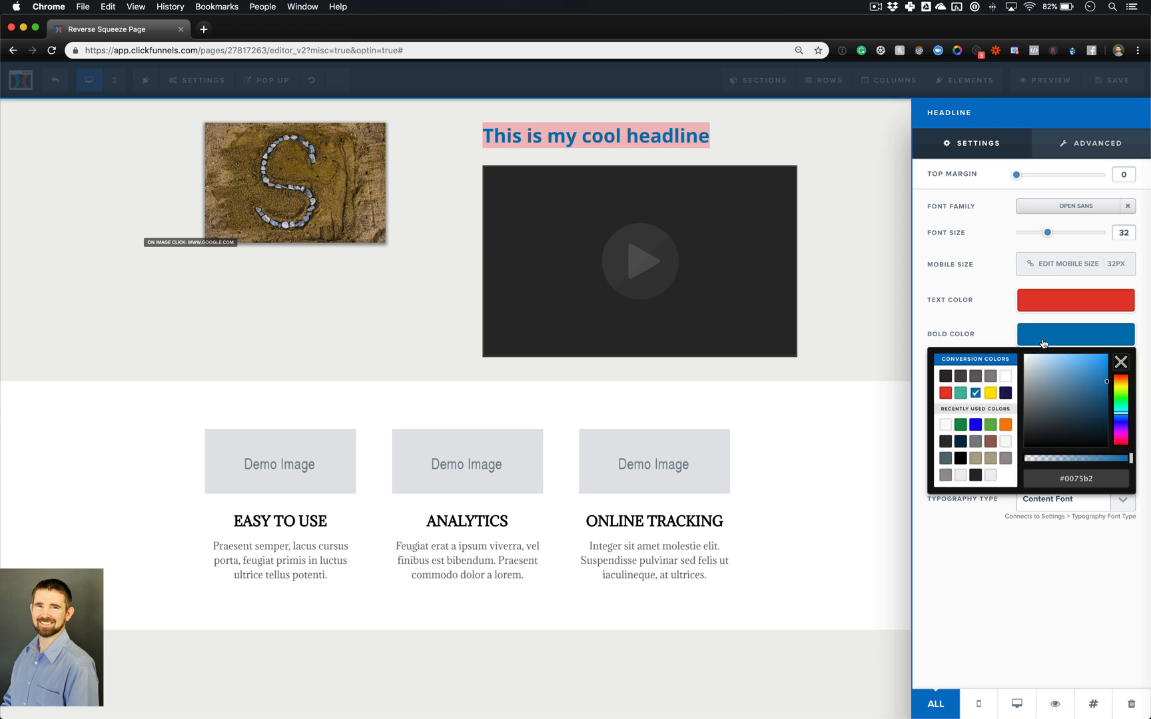
click(990, 392)
click(994, 309)
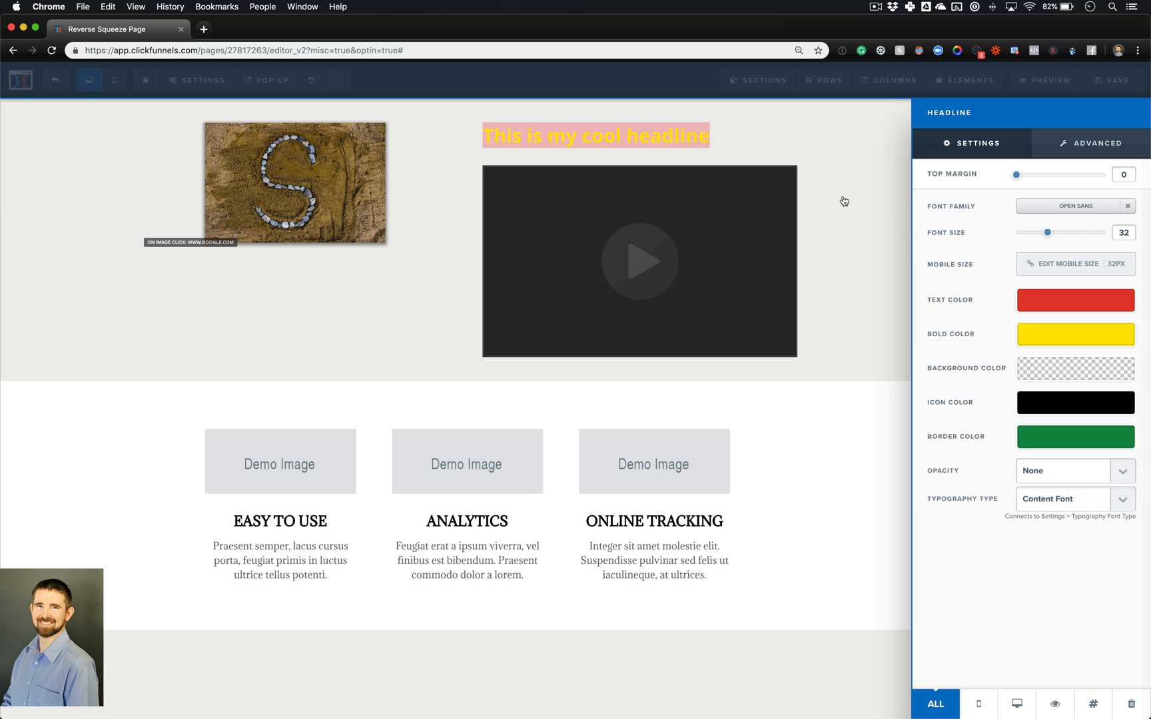
click(656, 133)
click(656, 133)
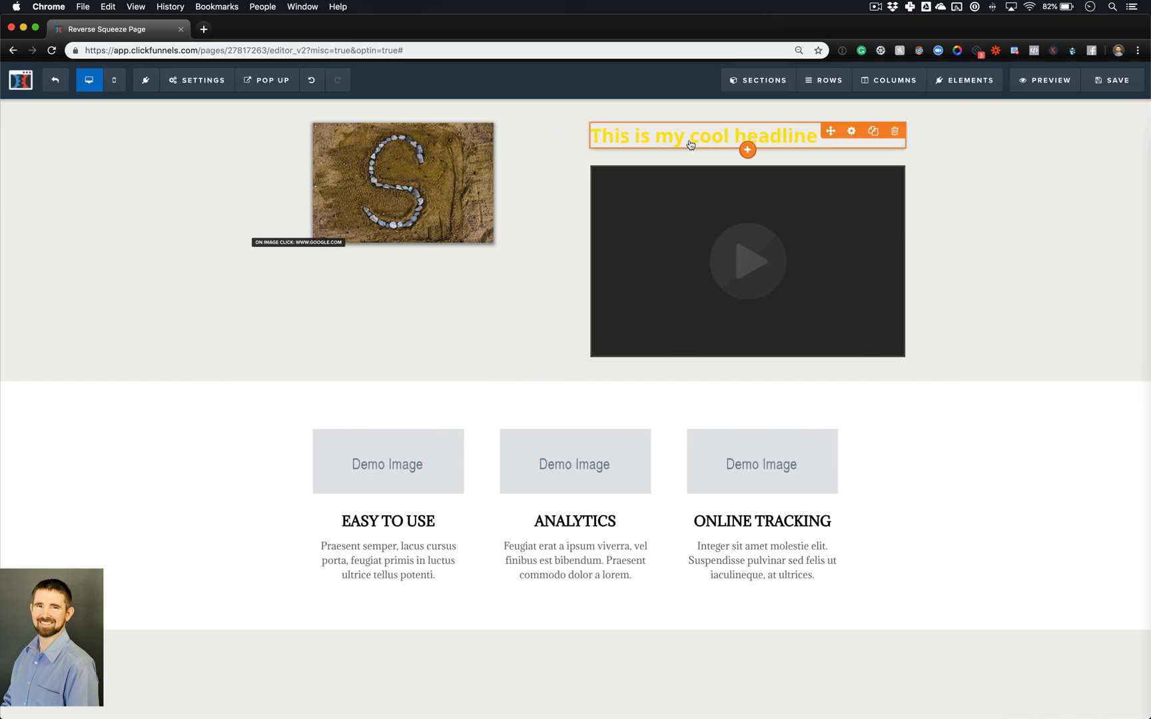
- Remove the bold formatting from the whole headline and make only the word "cool" bold
click(691, 141)
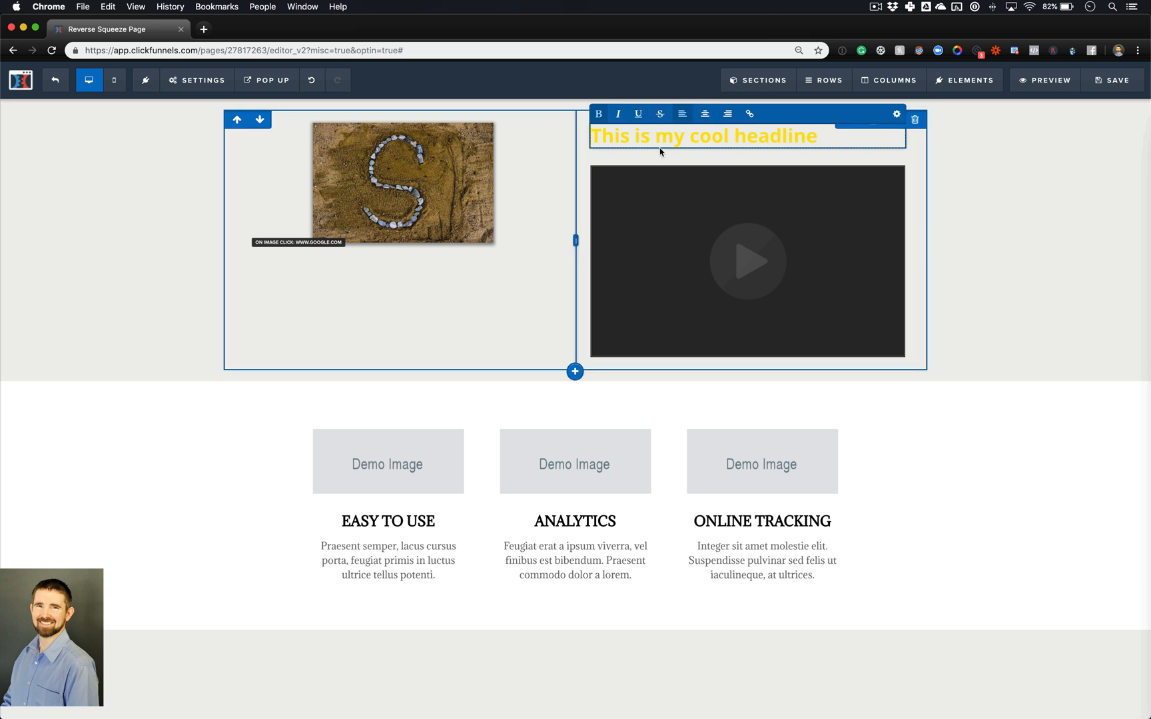
triple_click(757, 140)
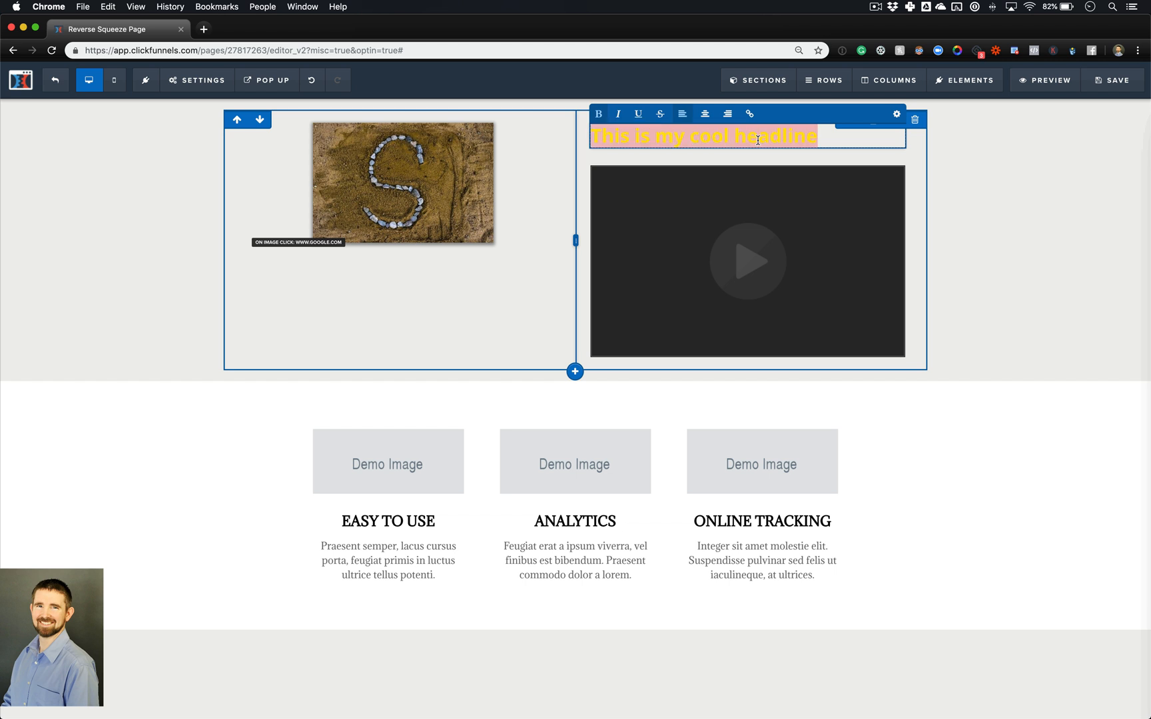
click(597, 116)
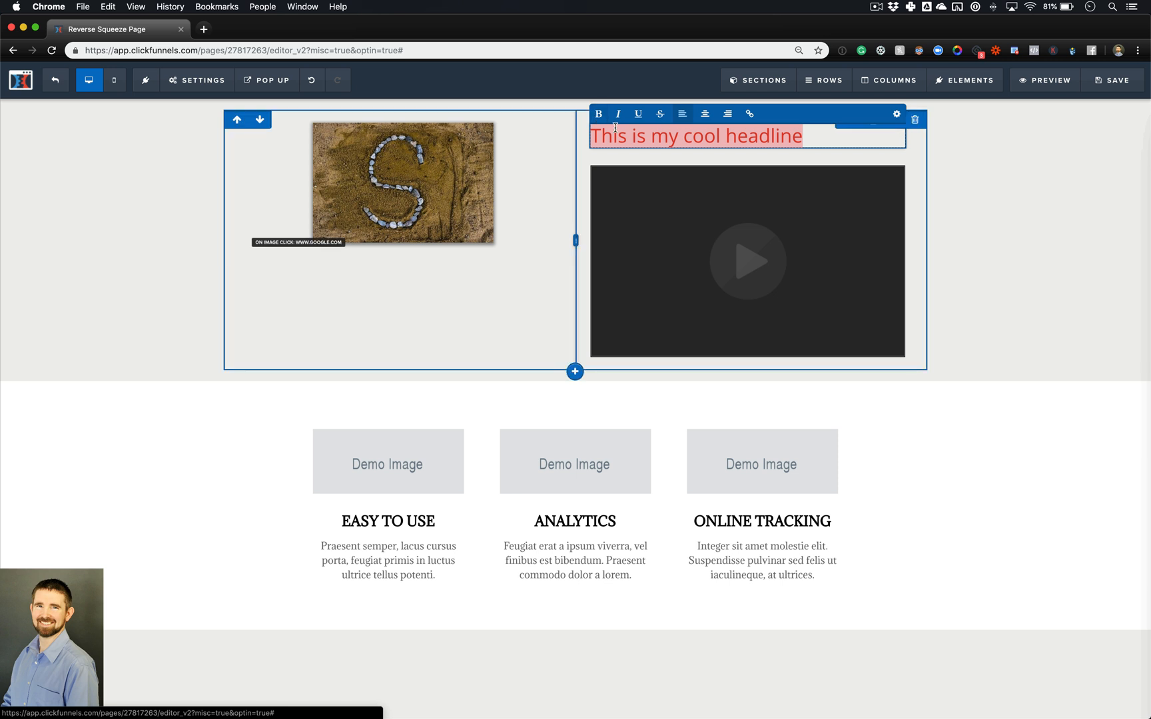
click(707, 138)
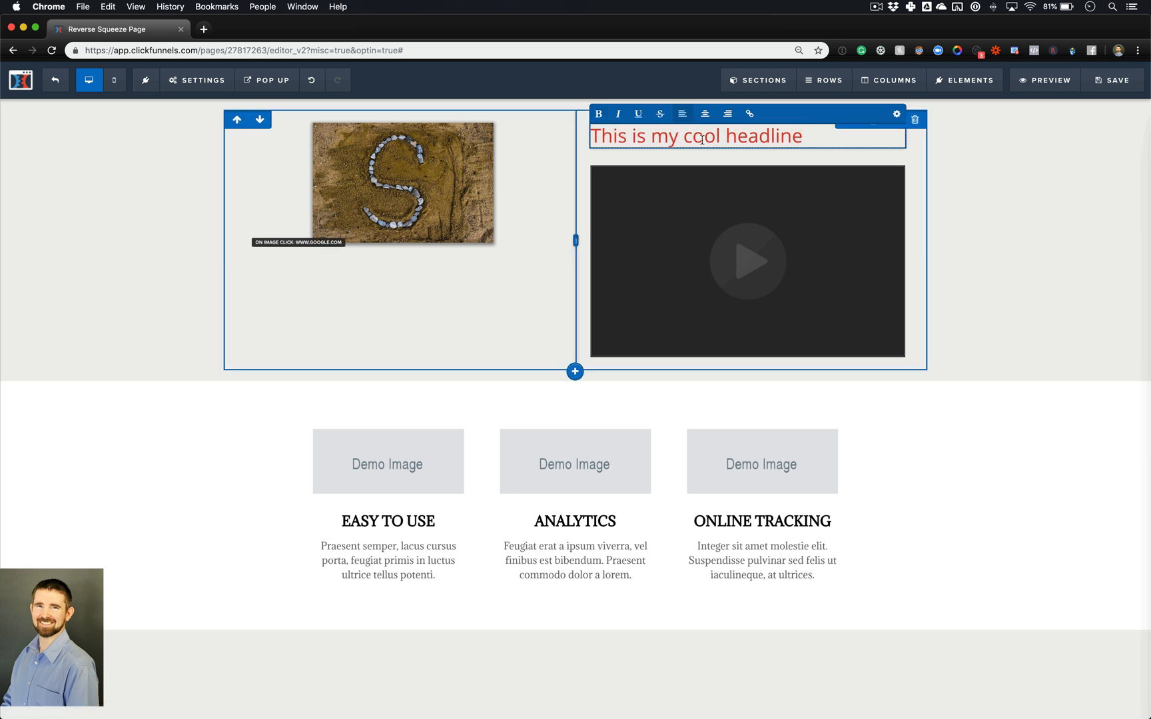
double_click(706, 140)
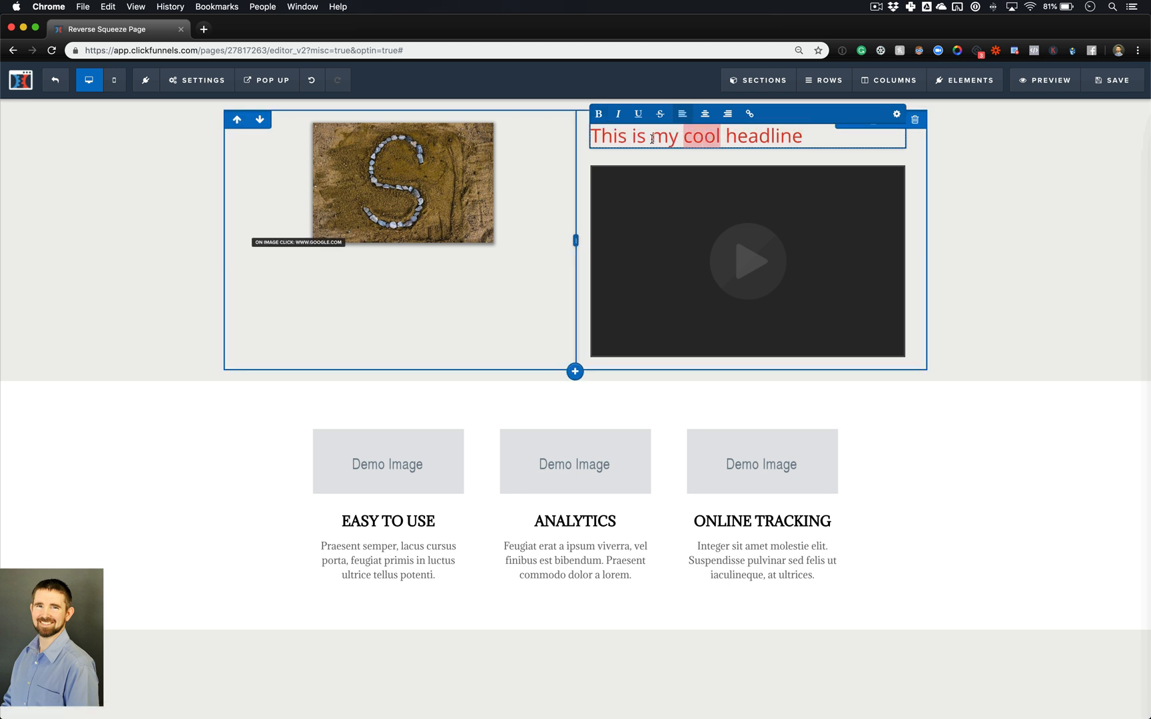
click(598, 118)
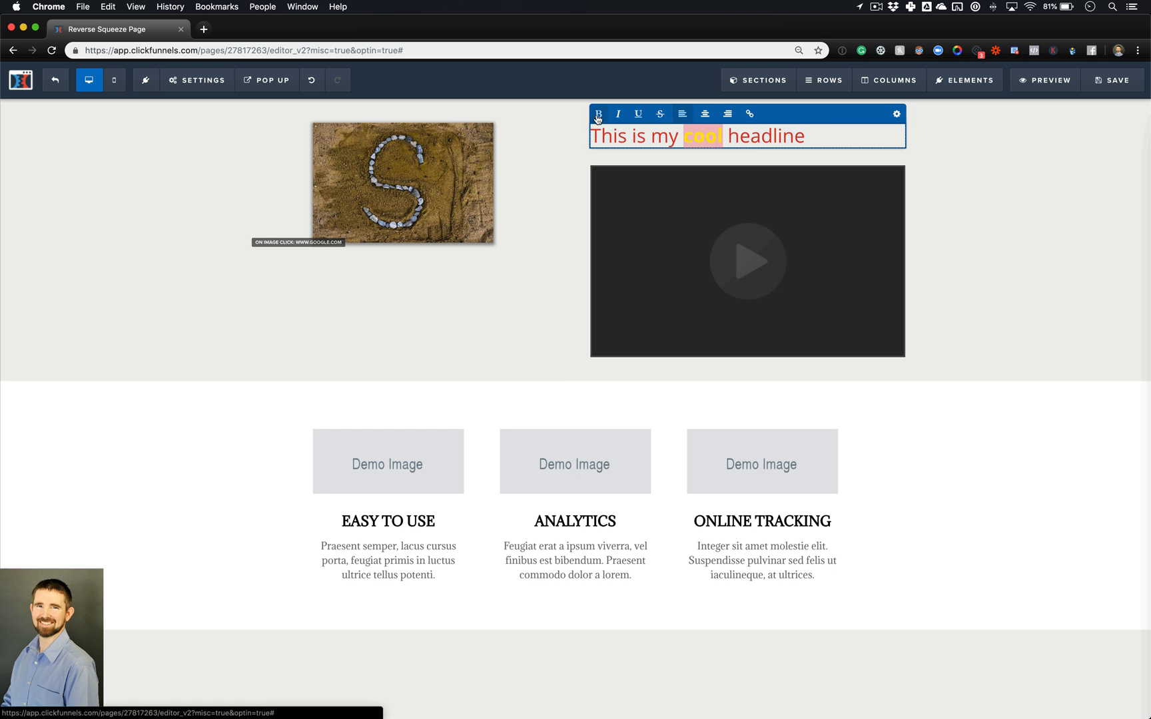
click(962, 207)
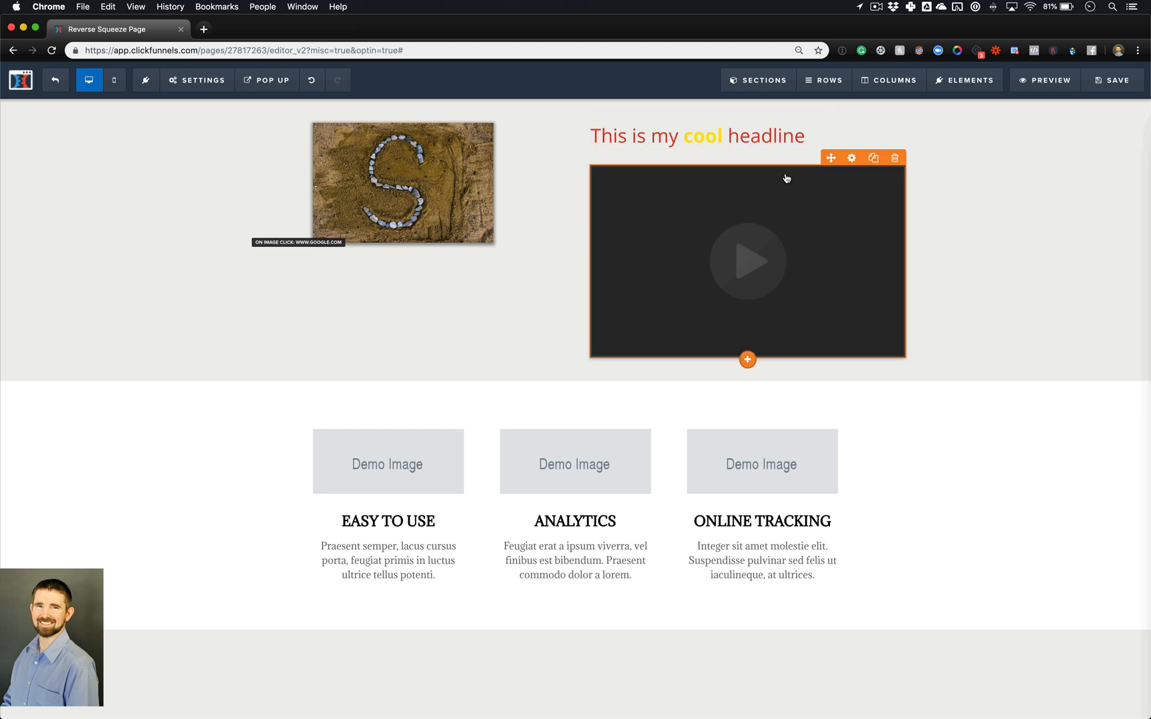
- Set the headline's background color to the recently used orange #f78409
click(772, 146)
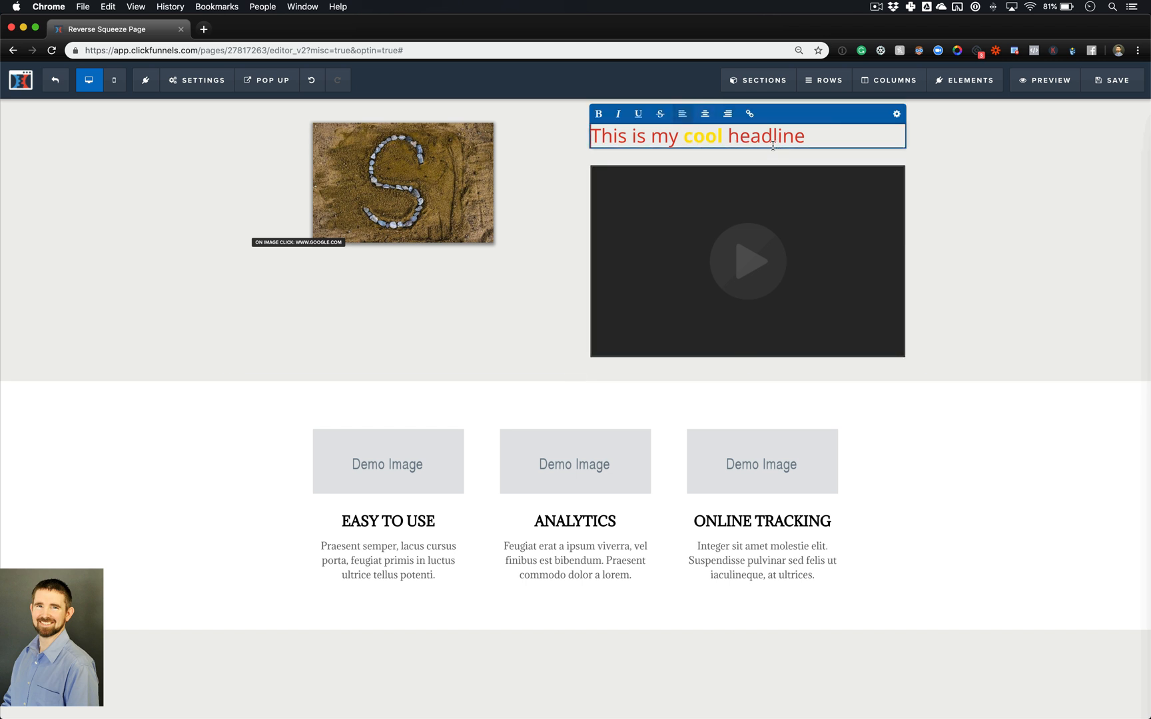
click(901, 121)
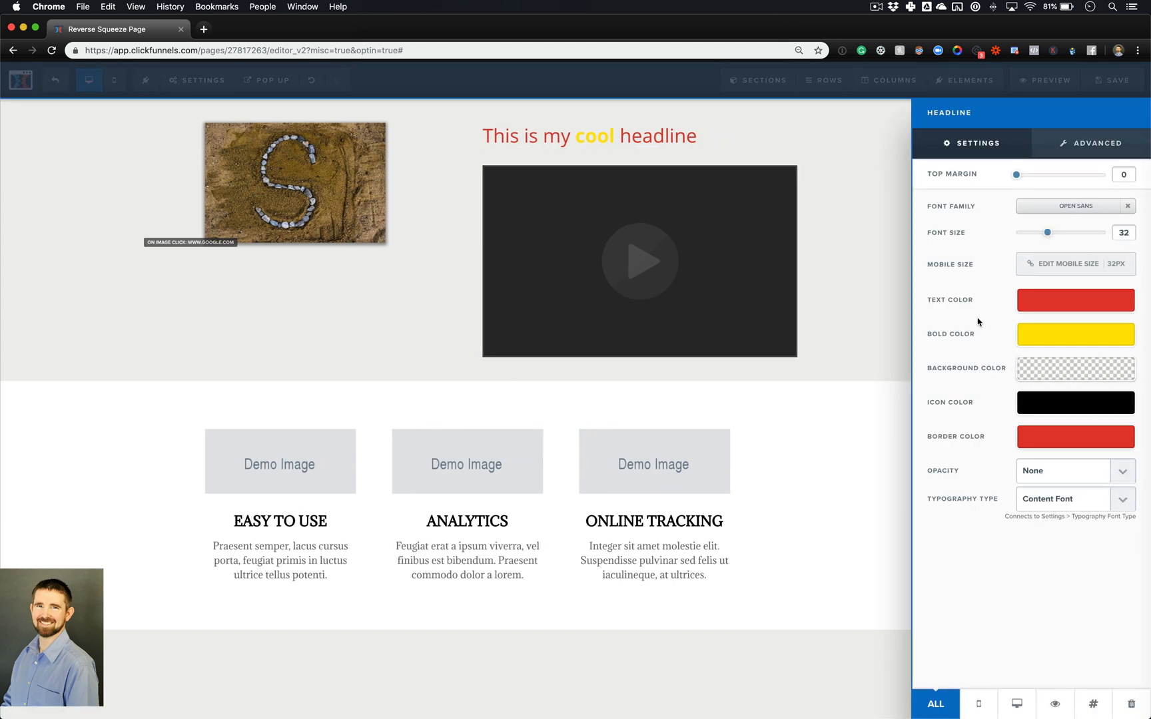
click(719, 143)
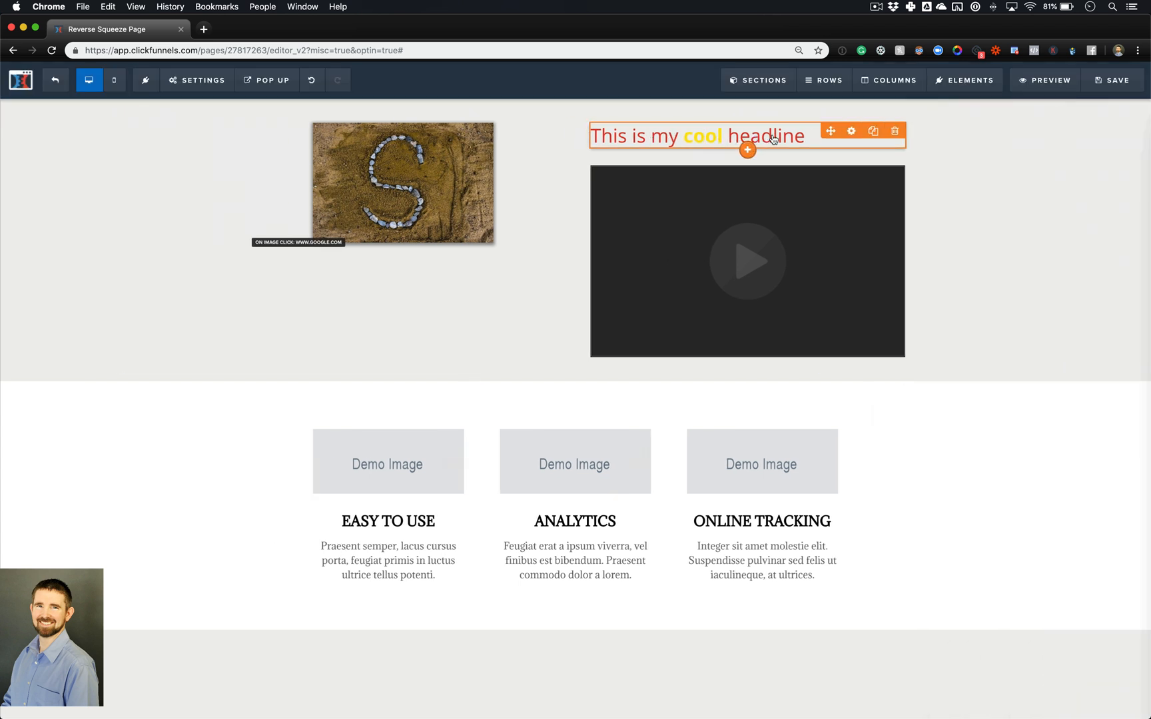
click(851, 132)
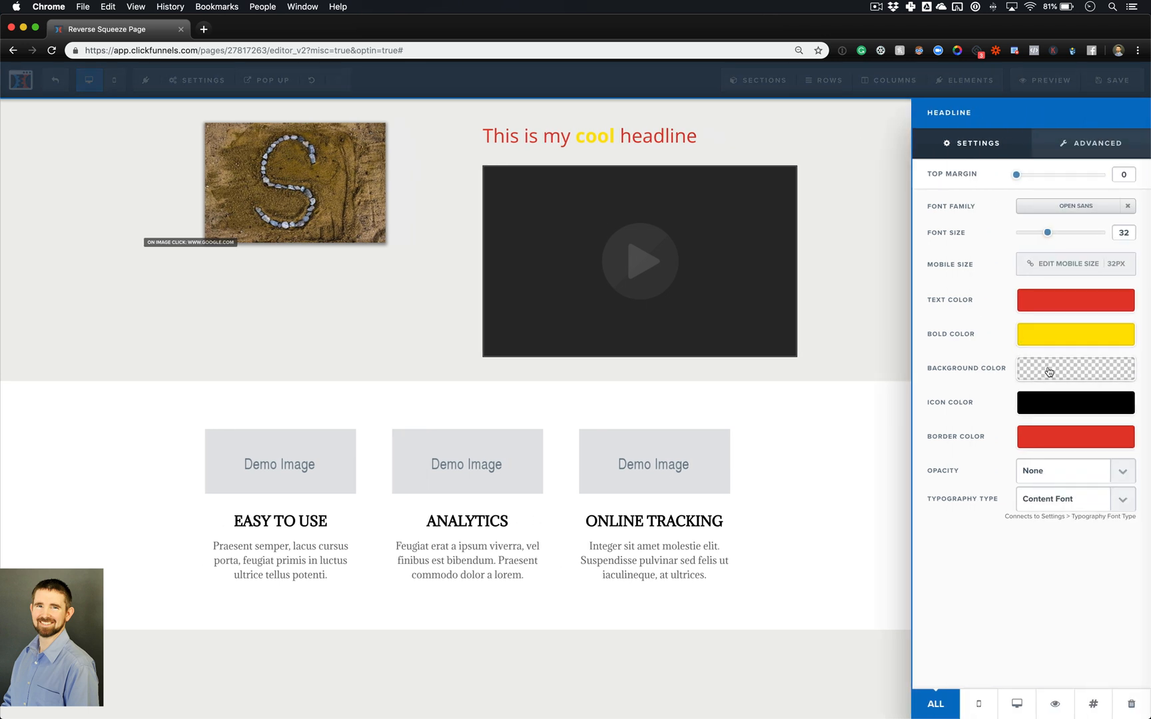
click(1086, 378)
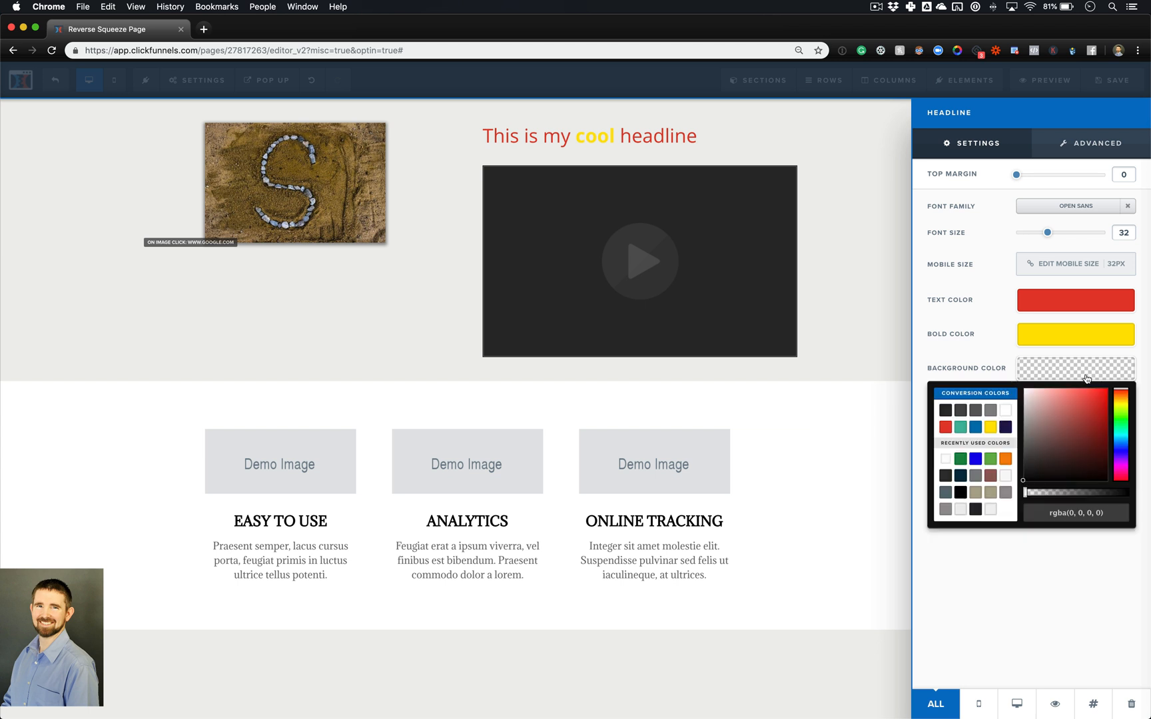
click(1006, 460)
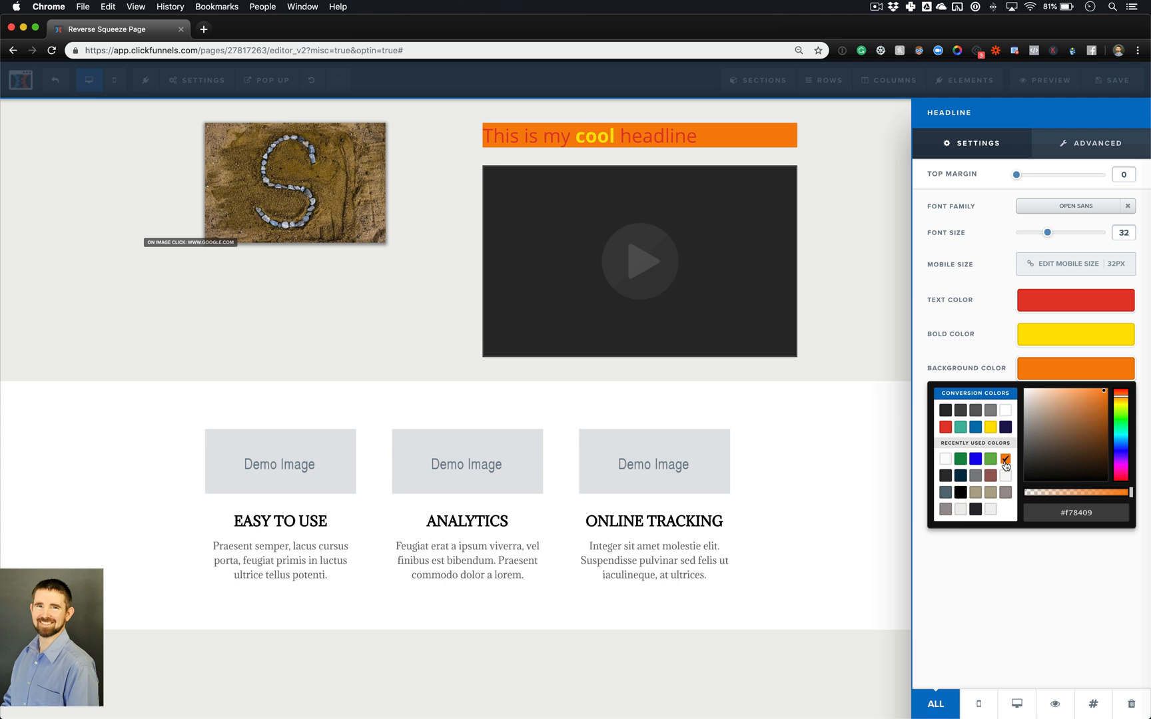
click(963, 363)
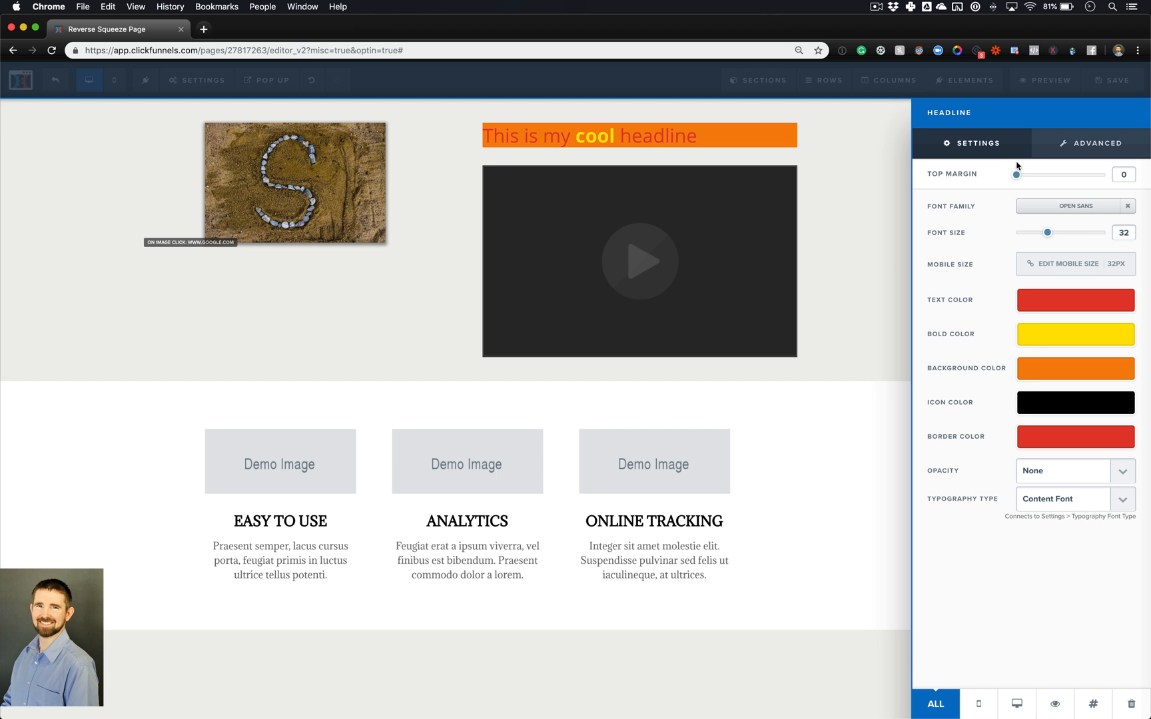
- Open the icon picker in the headline's advanced styles and look through the available icons
click(1088, 146)
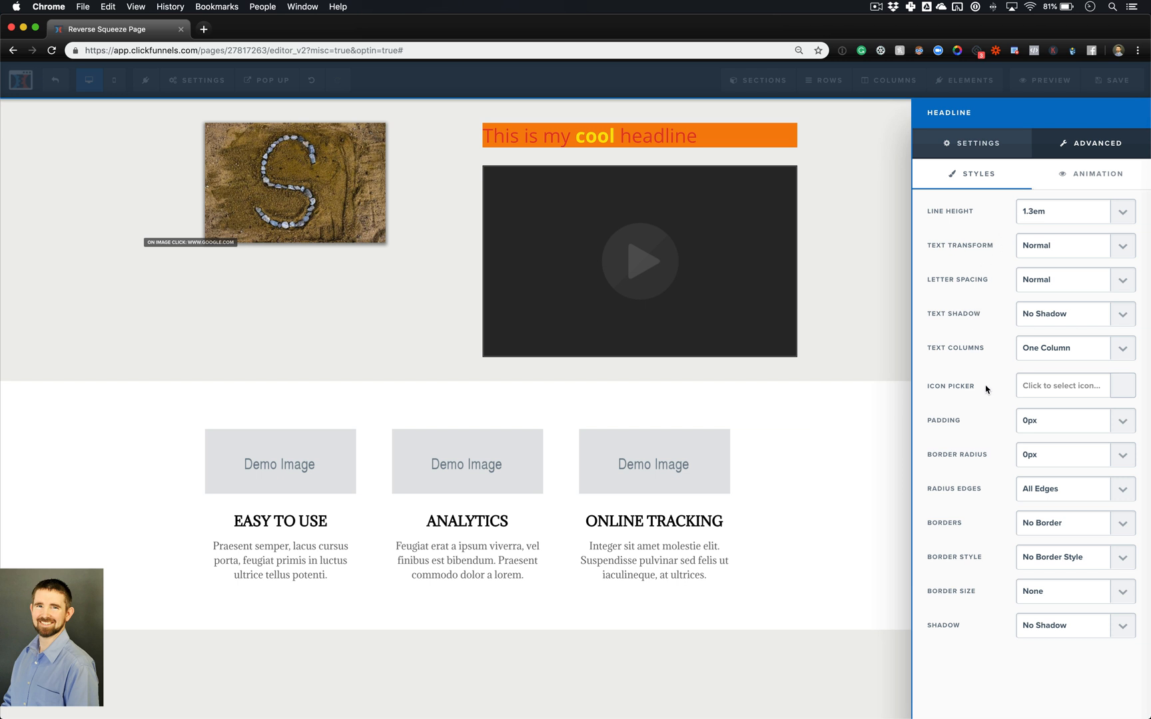
click(1058, 391)
scroll(1073, 450, down, 3)
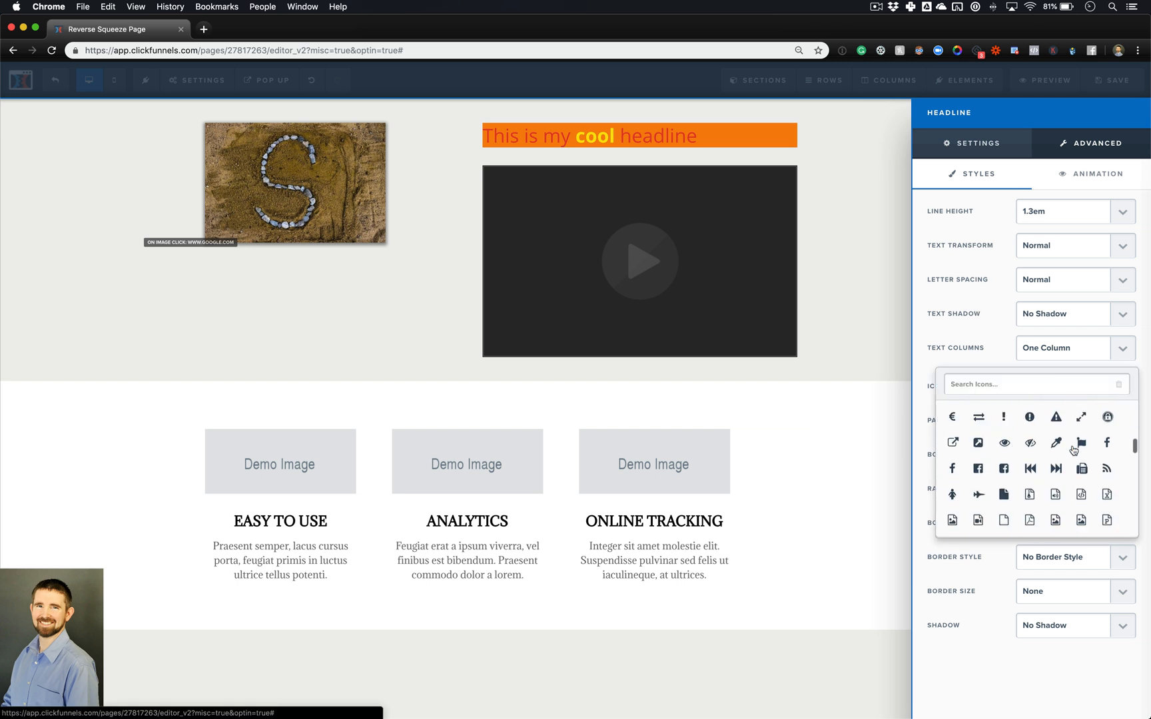
scroll(1073, 450, down, 20)
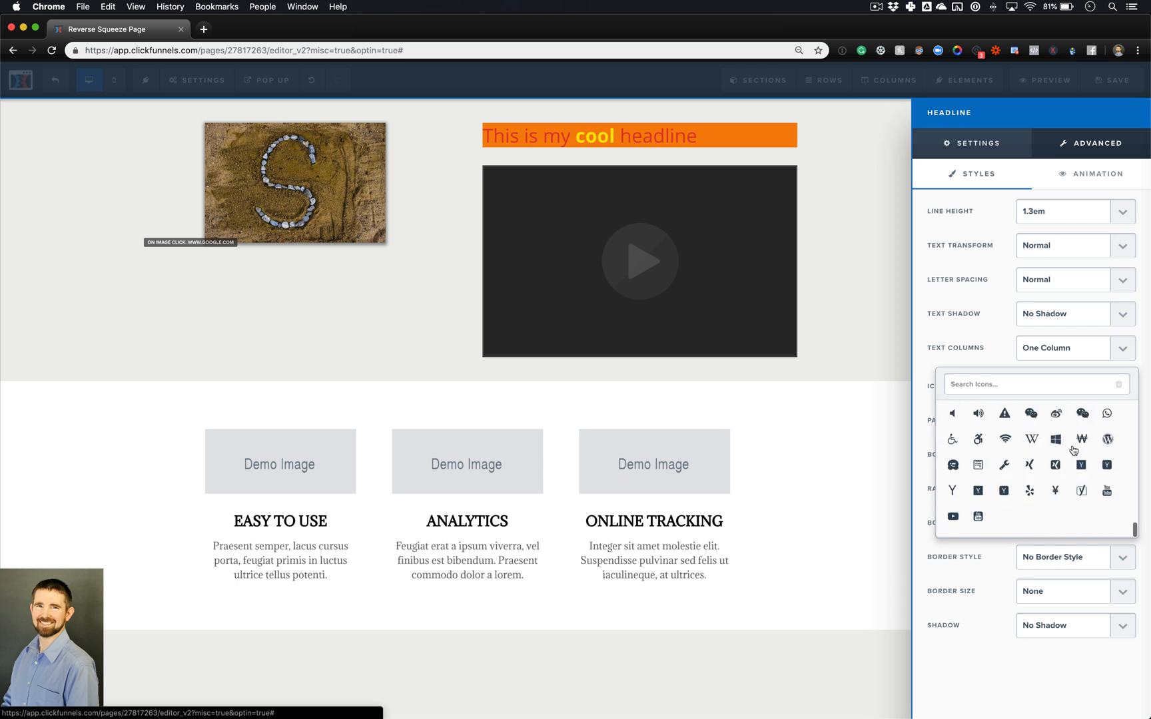
scroll(1074, 450, up, 20)
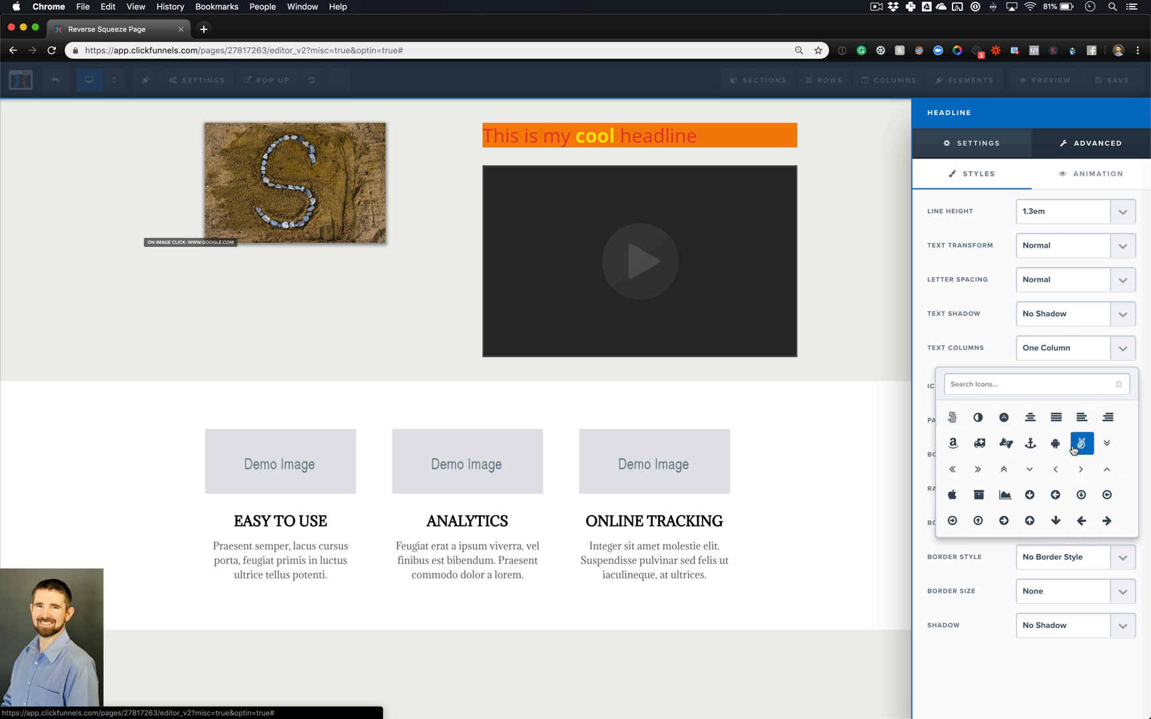
scroll(1073, 451, down, 8)
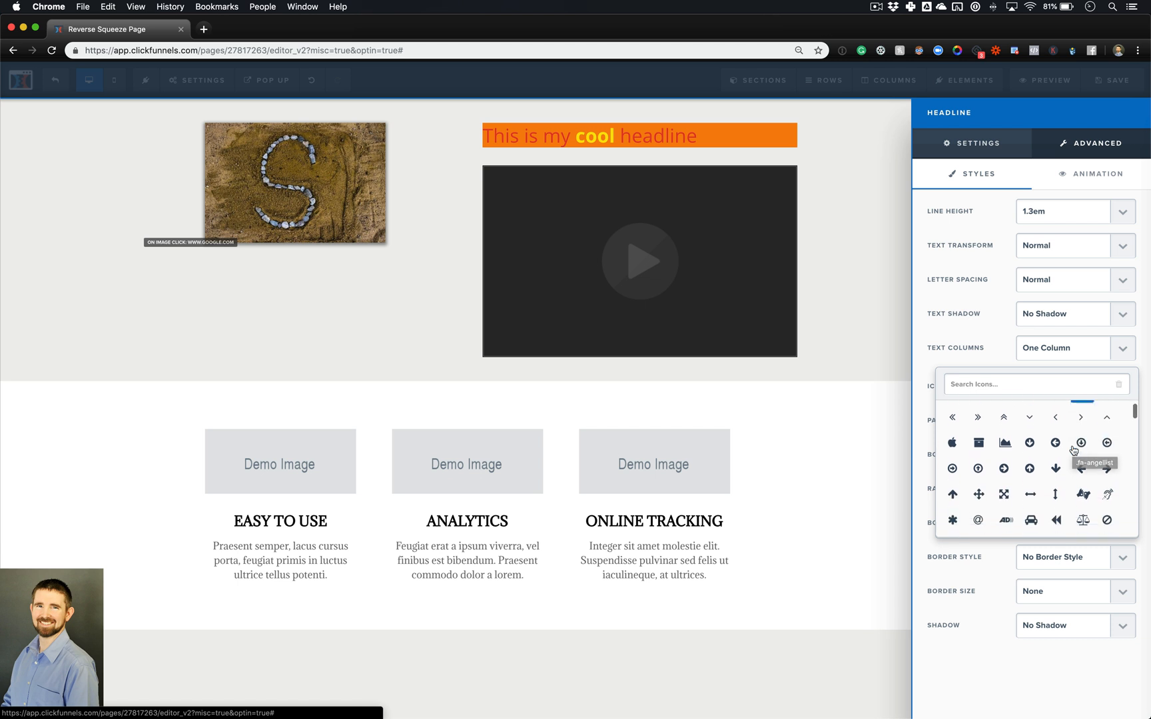
scroll(1073, 450, up, 8)
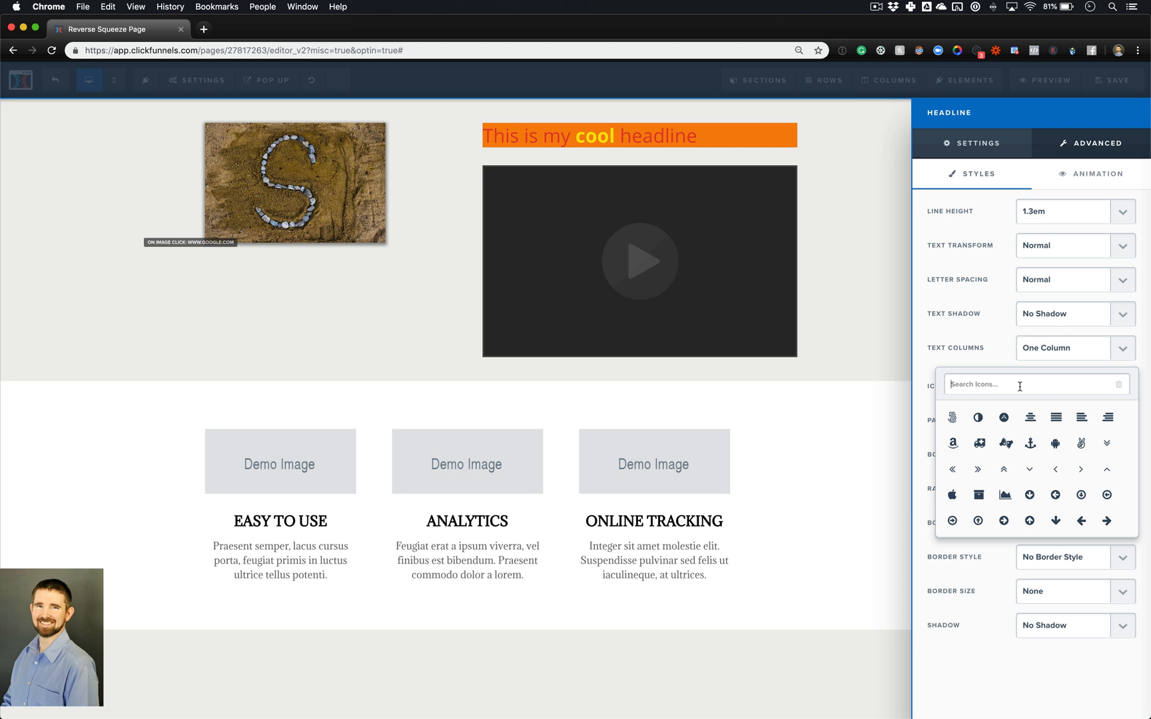
- Search the headline's icon library for "arrow", "face", "twit", "sch" and "boo" in turn
text(arrow)
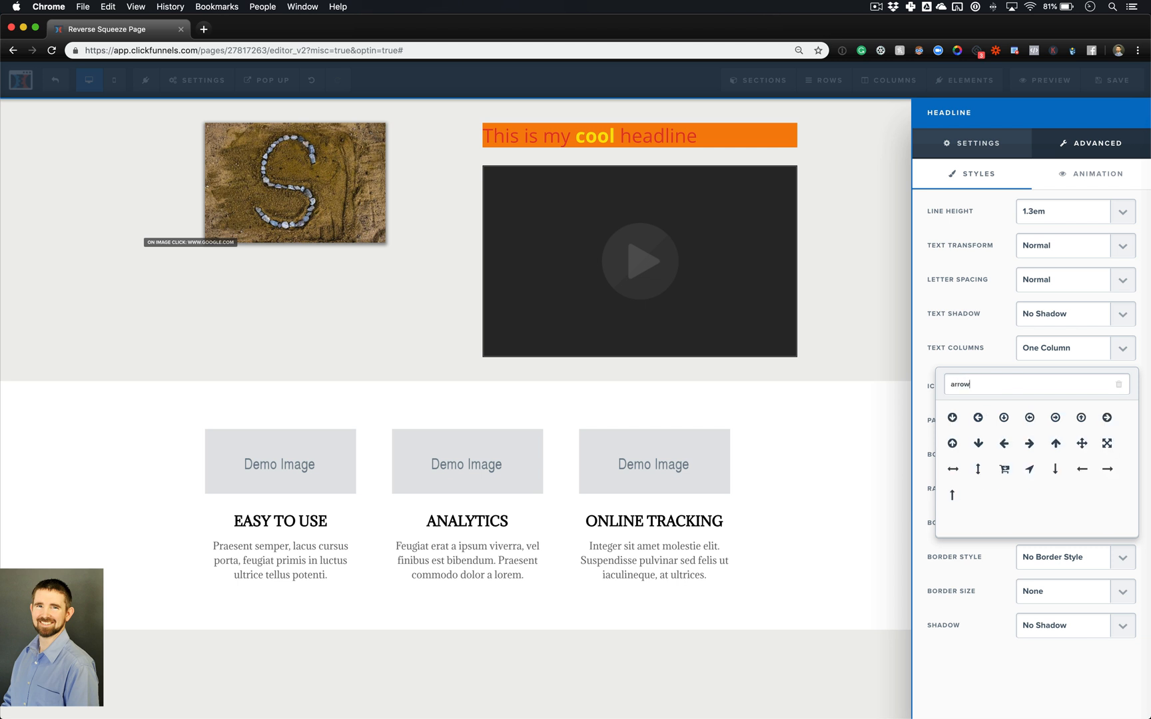
text(face)
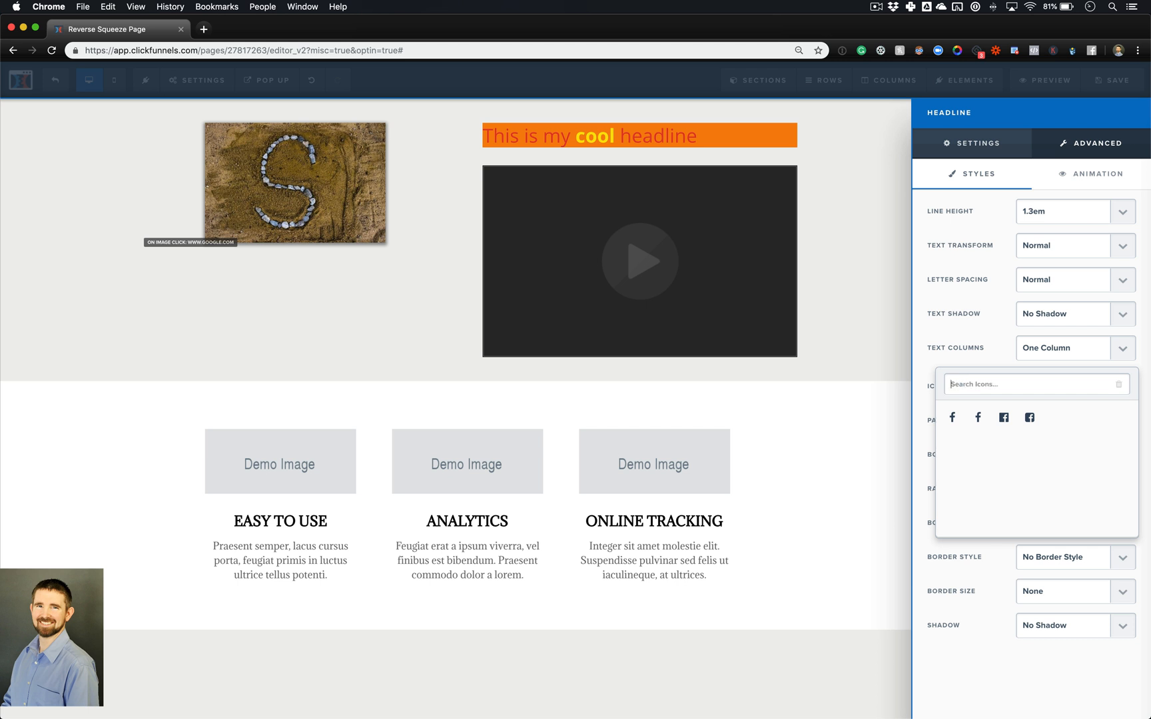
text(twit)
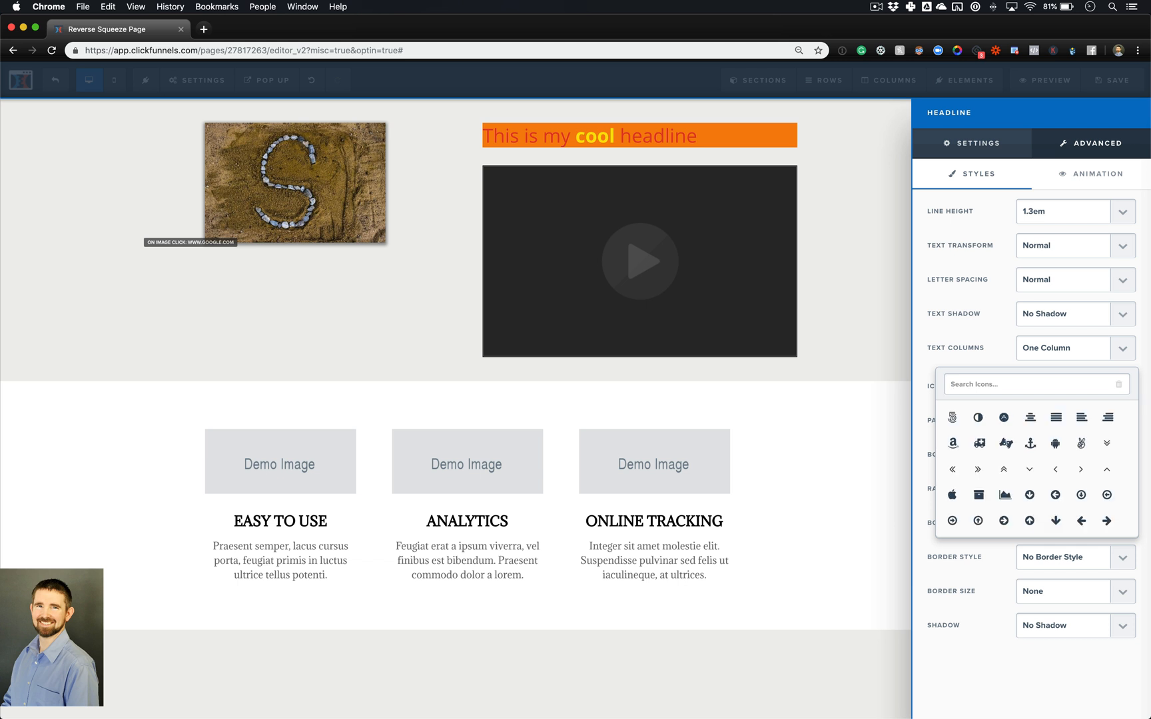
text(sch)
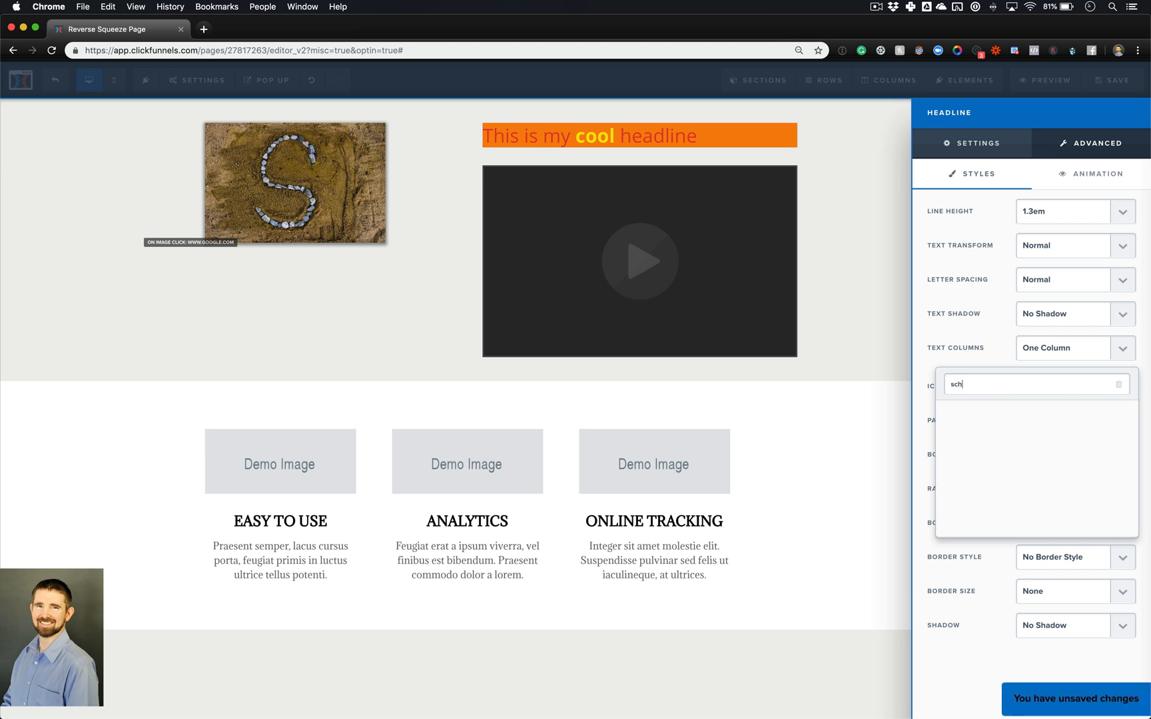
key(BackSpace)
key(BackSpace)
text(boo)
key(BackSpace)
key(BackSpace)
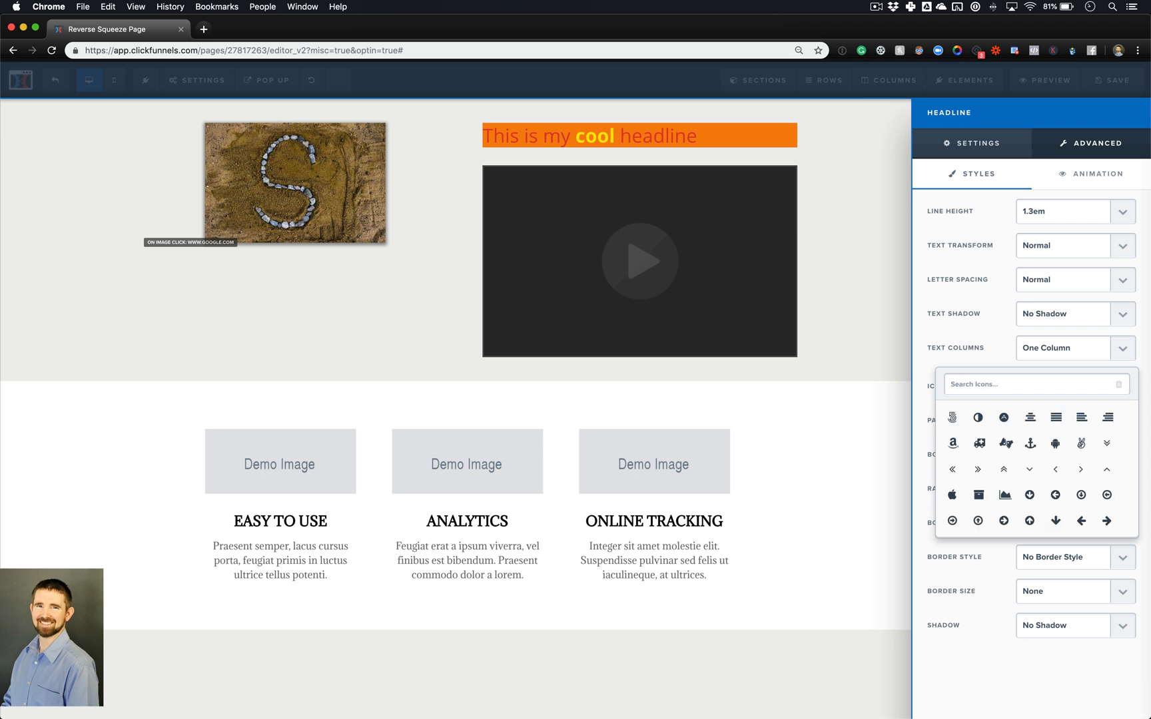
- Search the icons for "star", add the solid star to the headline and close its settings
text(star)
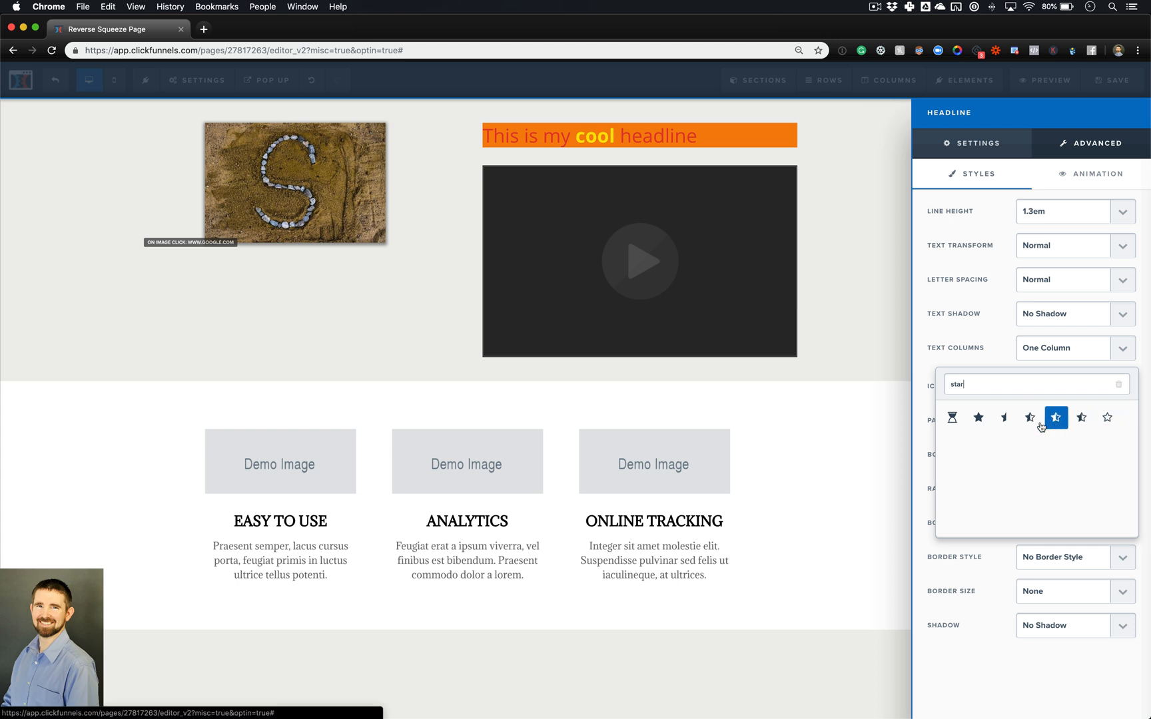
click(979, 420)
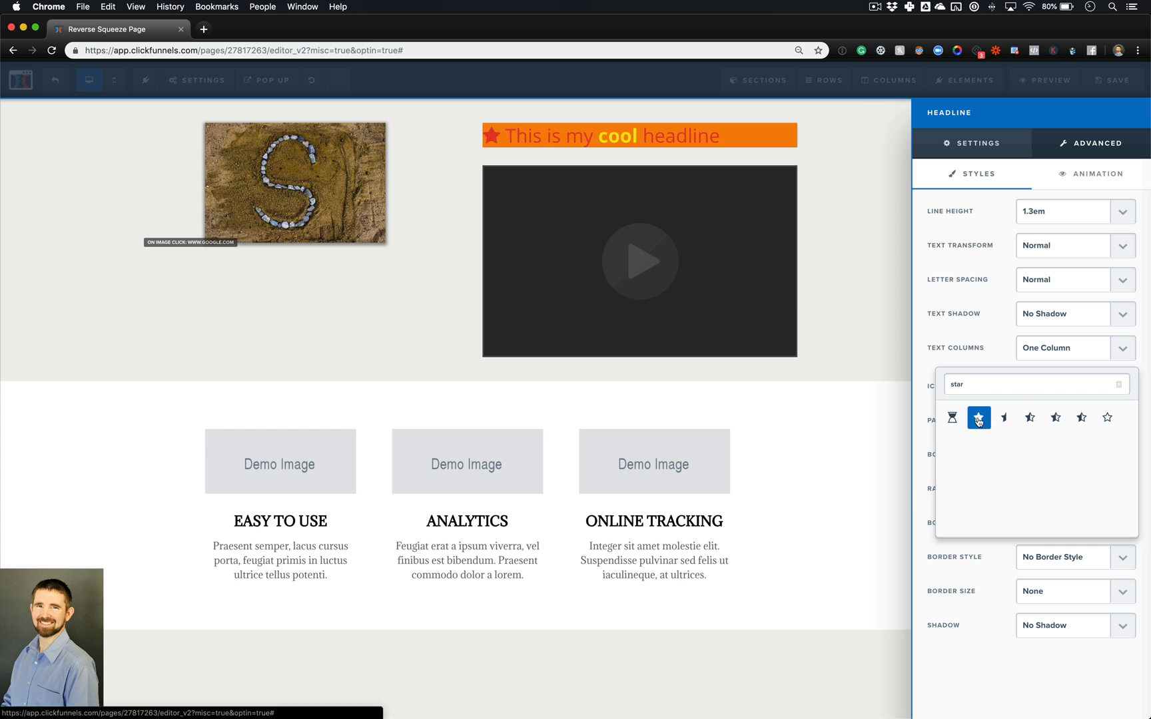
click(736, 247)
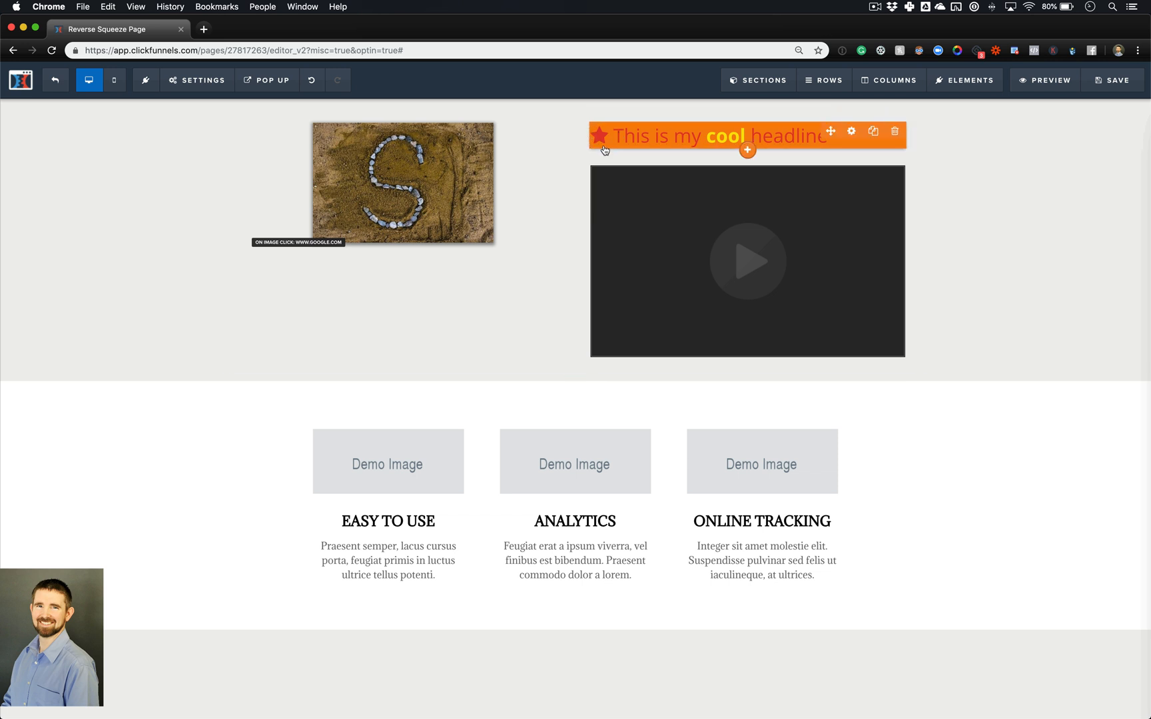
- Set the headline's icon color to the green conversion color #42b99f and close its settings
click(602, 144)
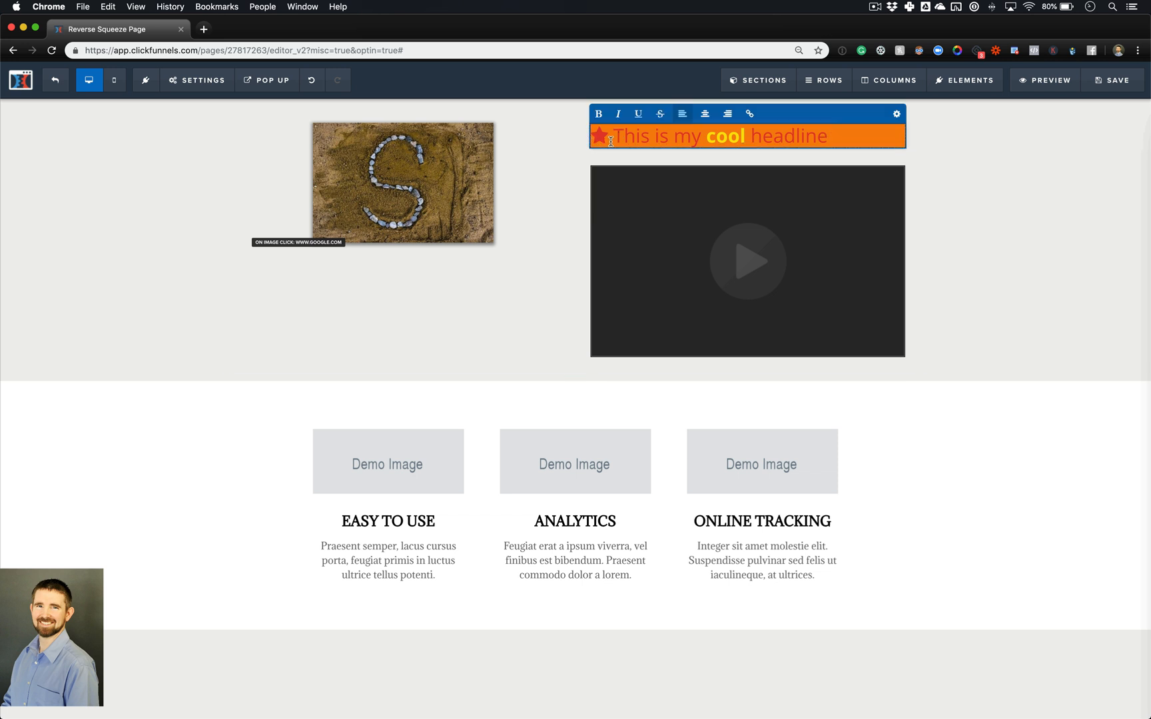
click(897, 114)
click(1035, 402)
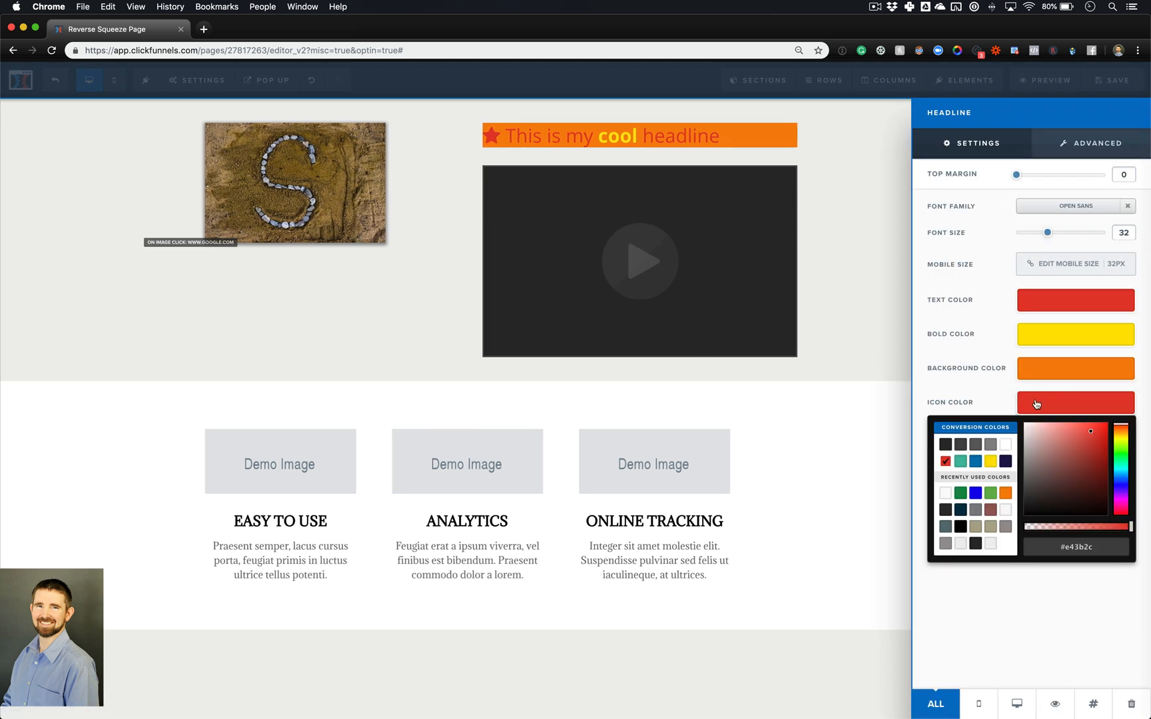
click(961, 462)
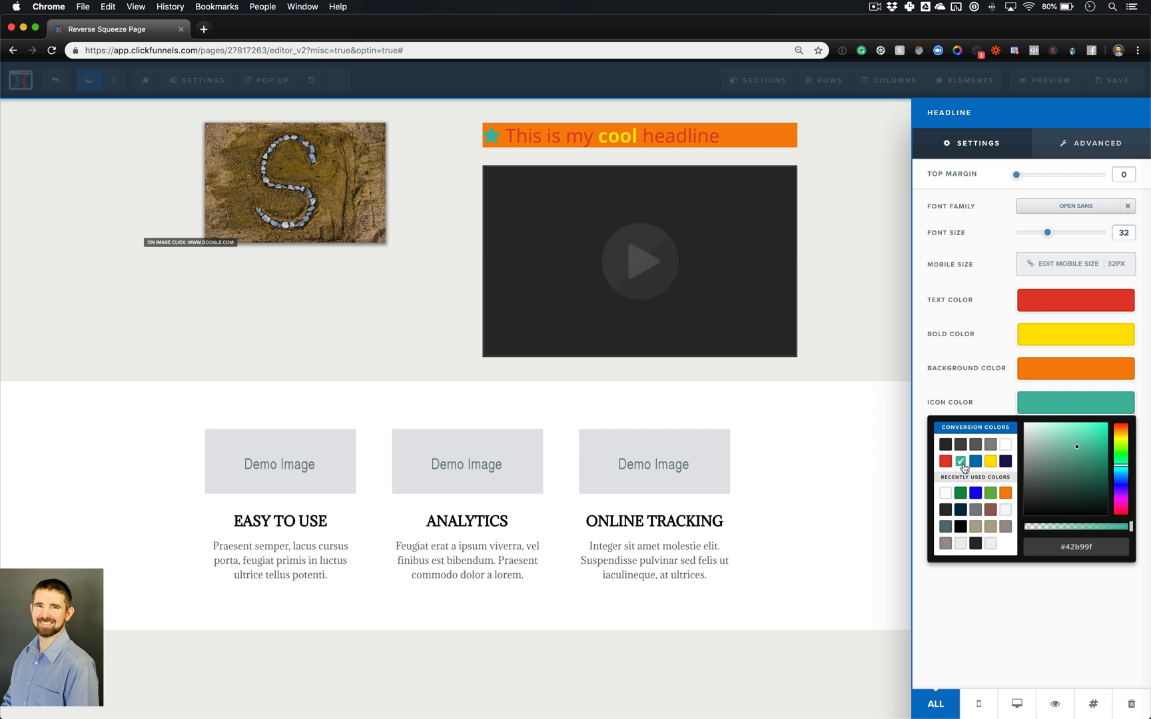
click(856, 349)
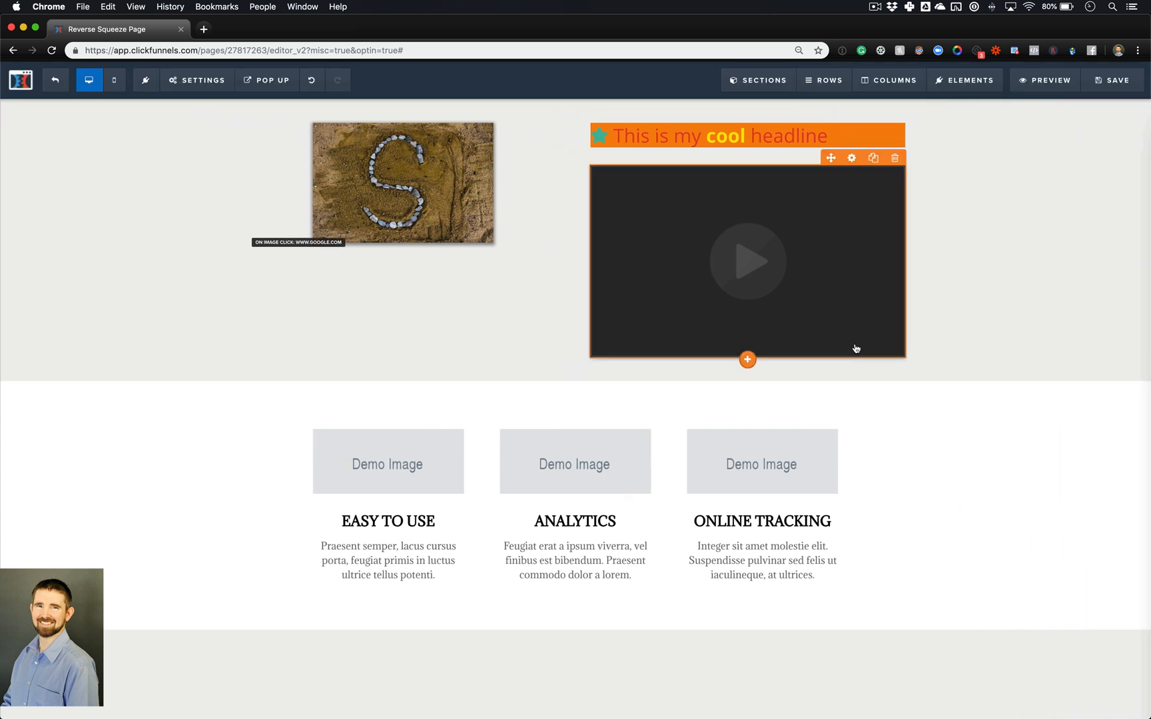
- Open the headline's advanced styles and set its borders to Full Border with a Solid border style
click(714, 150)
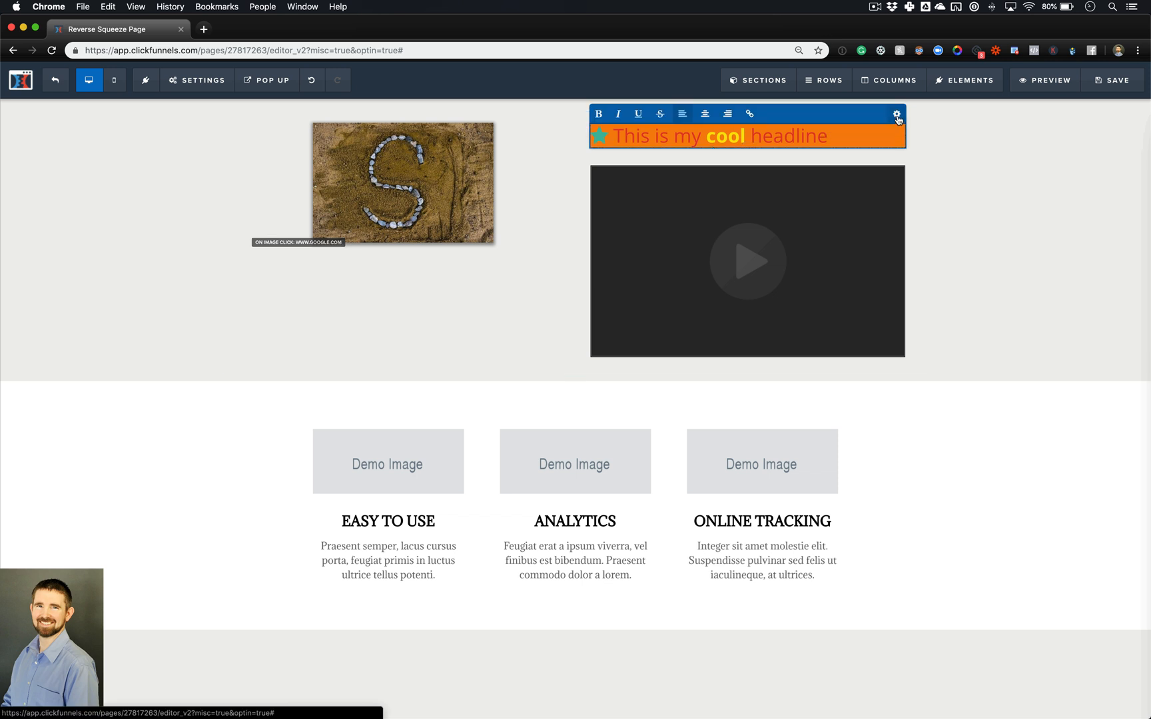
click(897, 116)
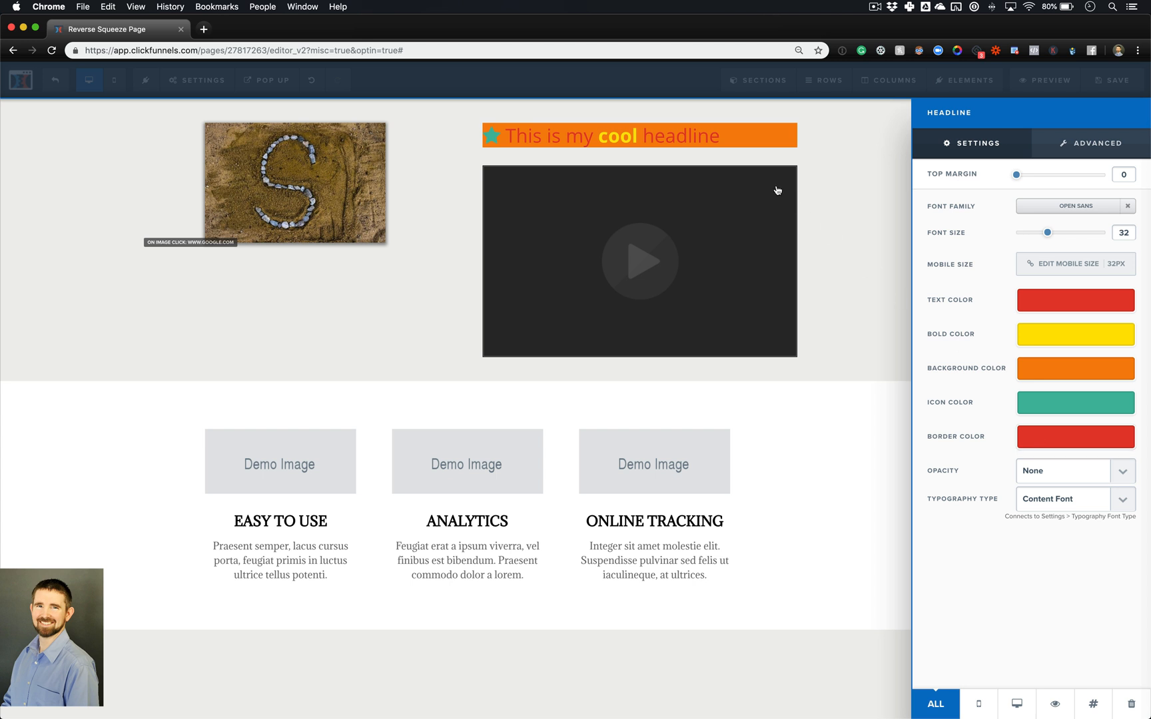
click(1099, 148)
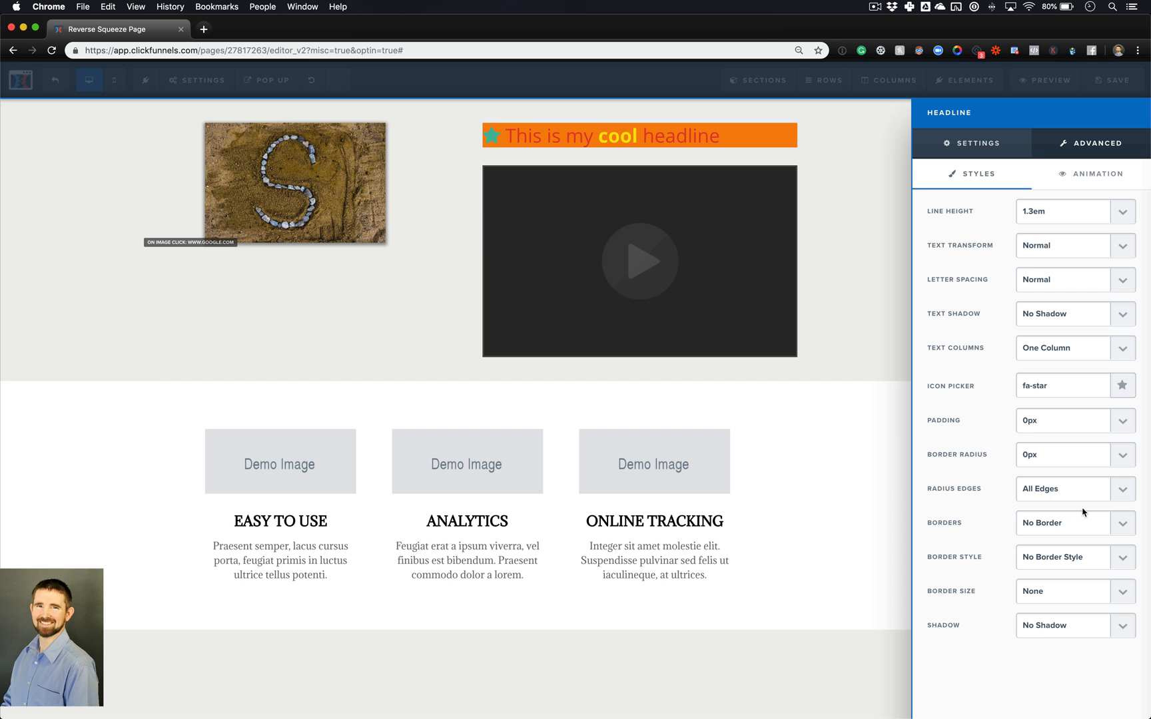
click(1121, 525)
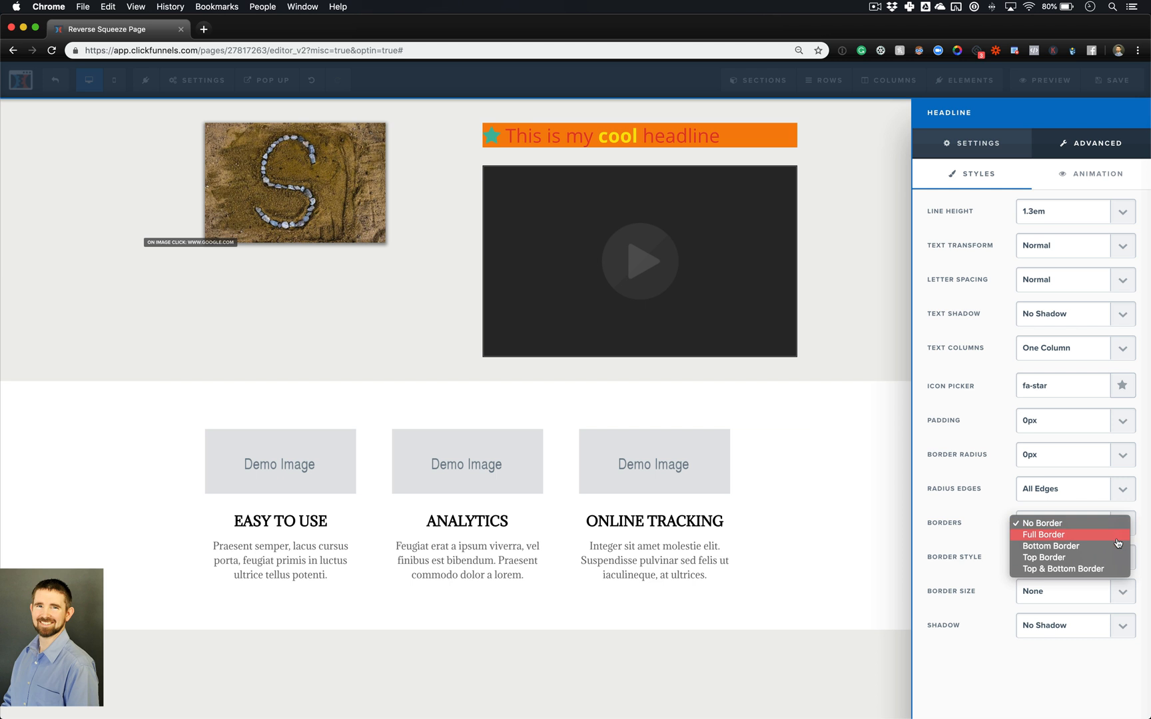
click(1117, 537)
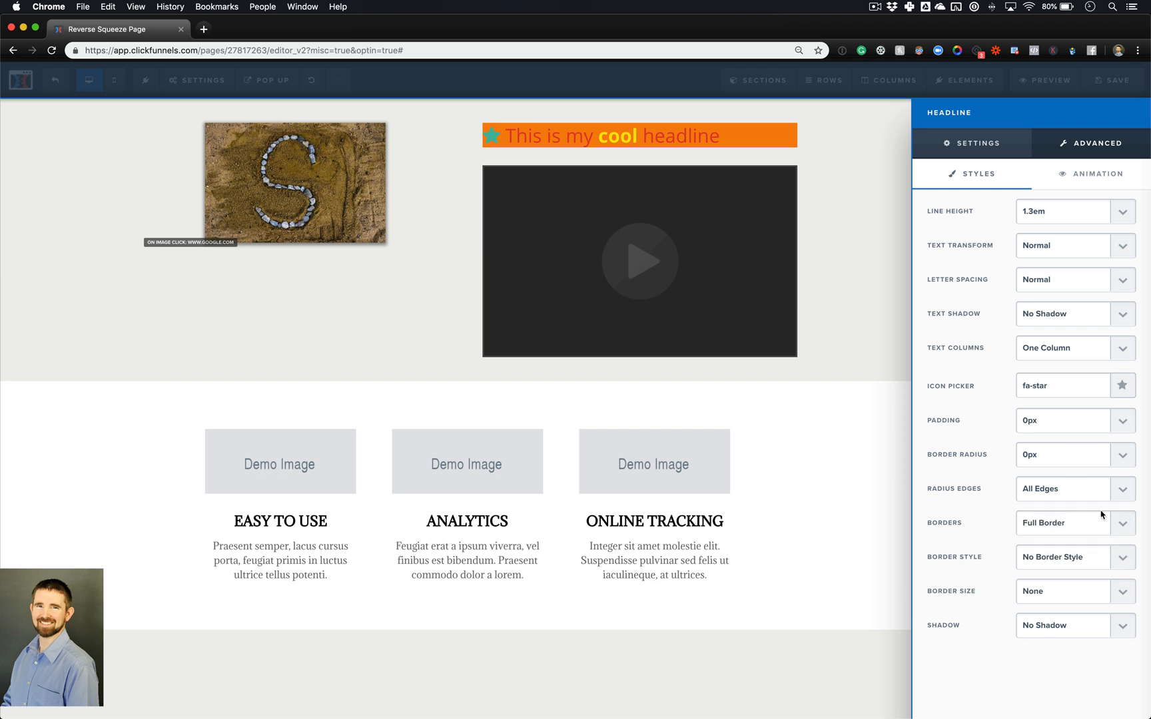
click(1122, 558)
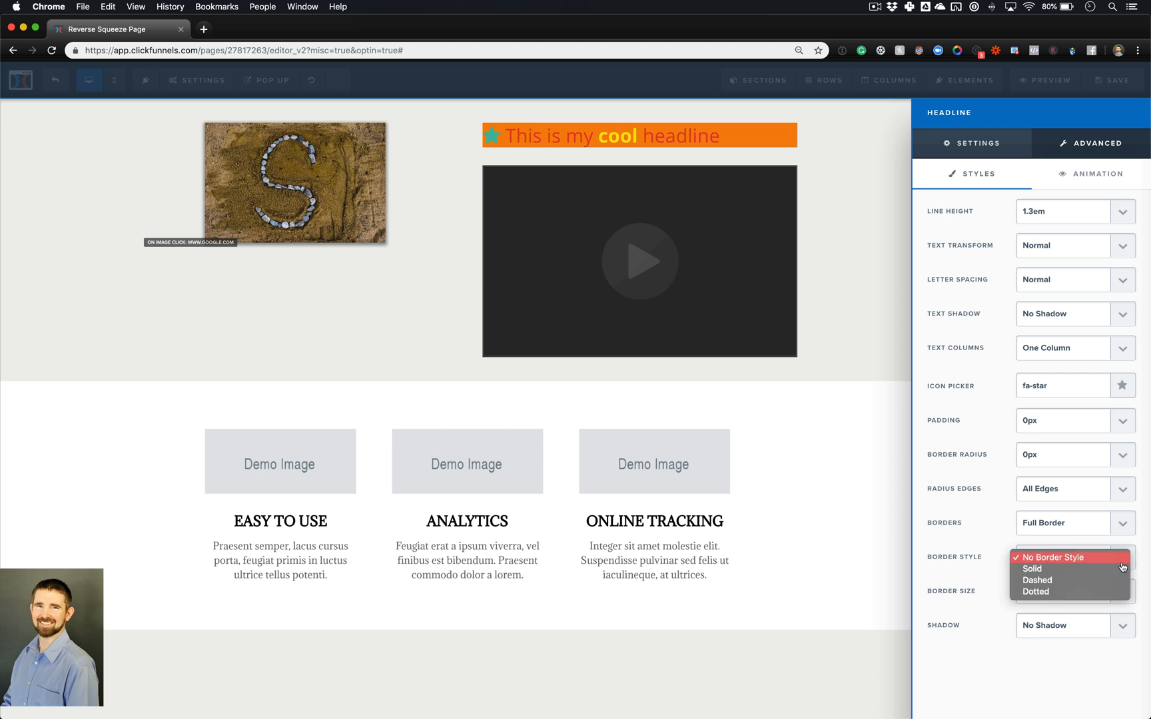
click(1122, 570)
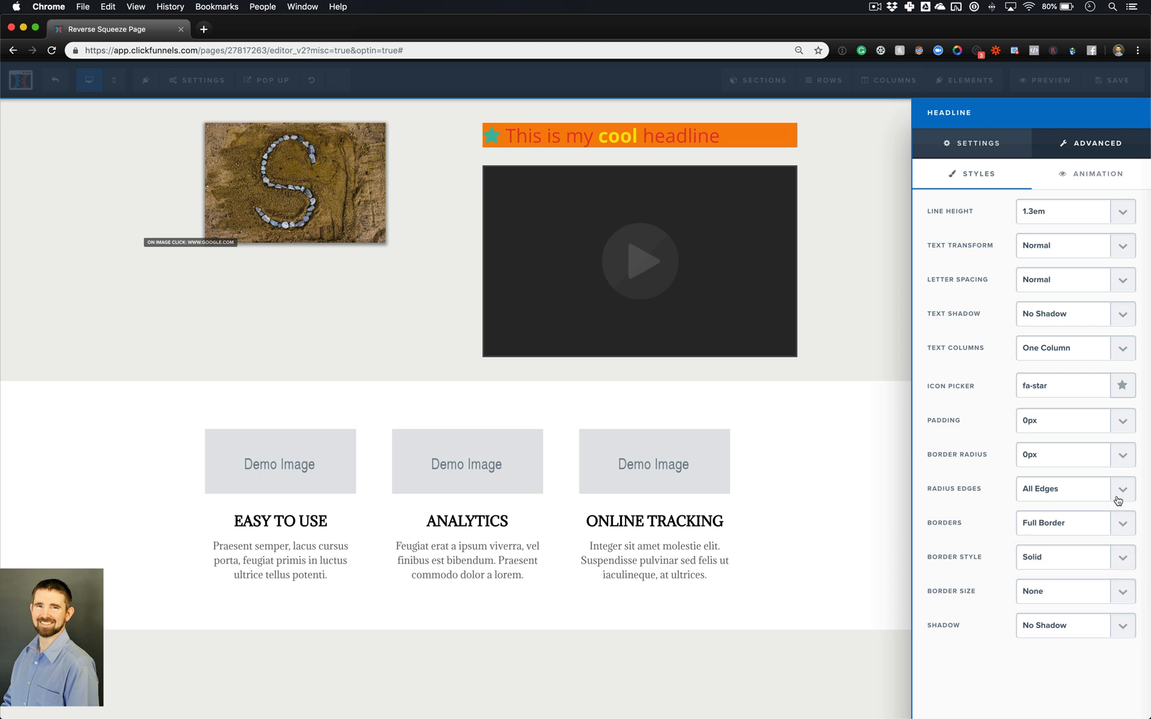
- Set the headline's border radius to 5px and its border size to 1px
click(1118, 457)
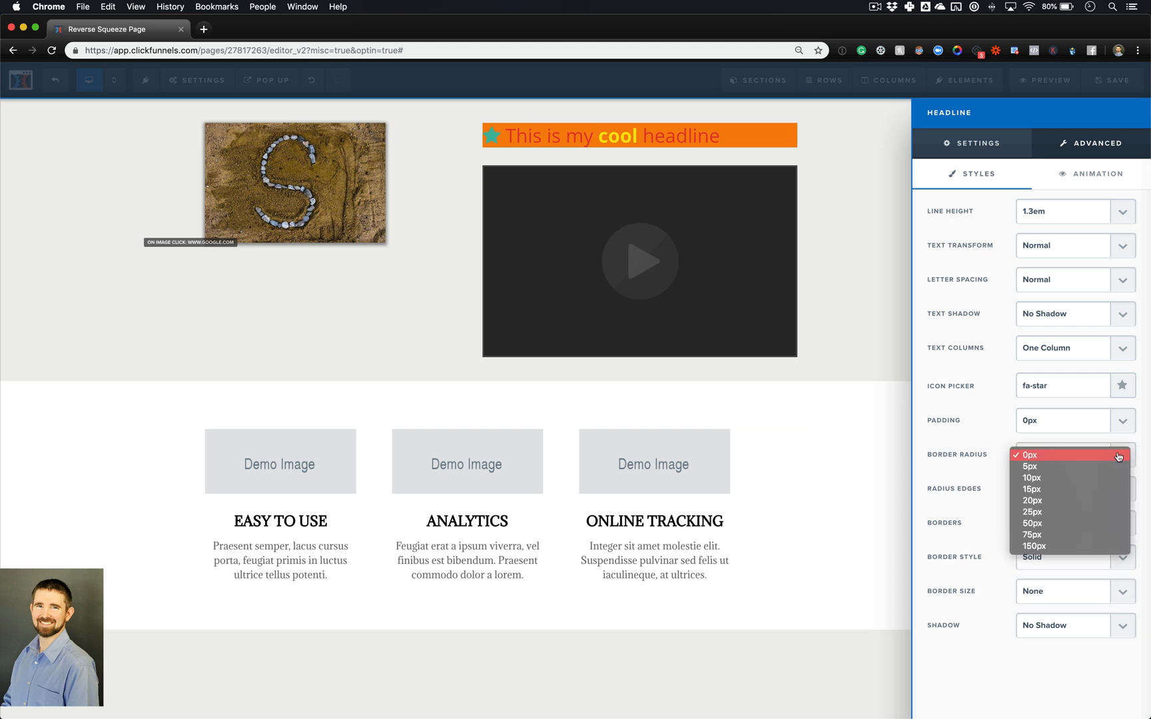
click(1118, 467)
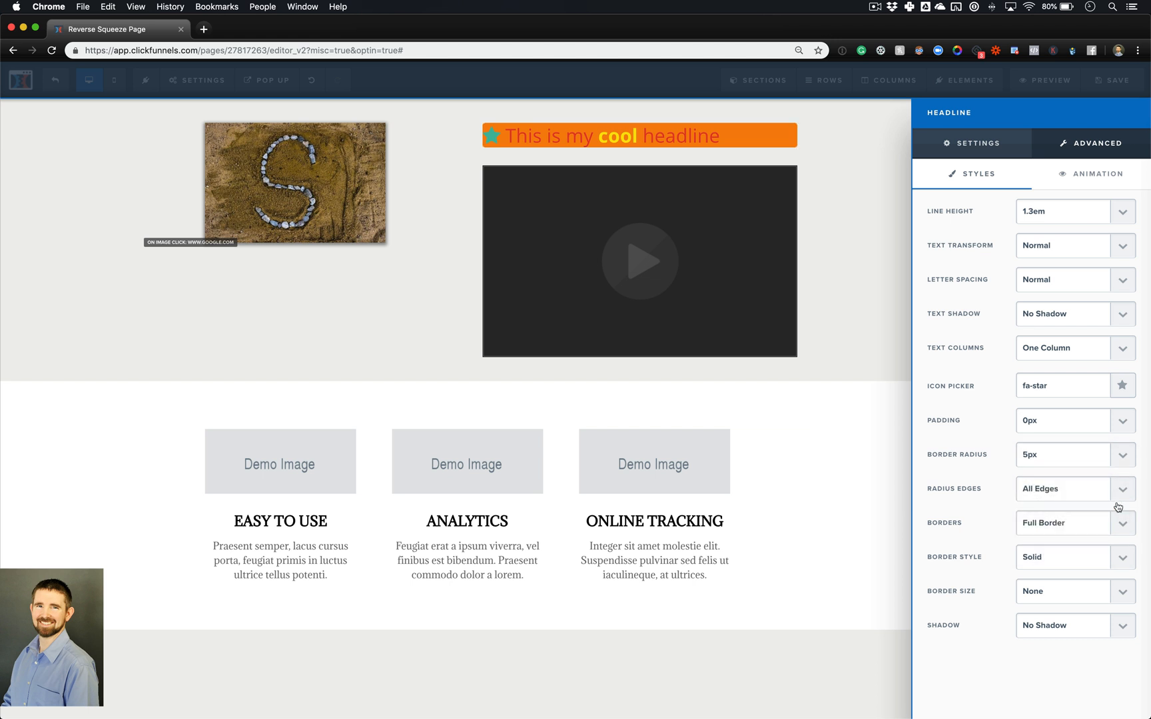
click(1123, 592)
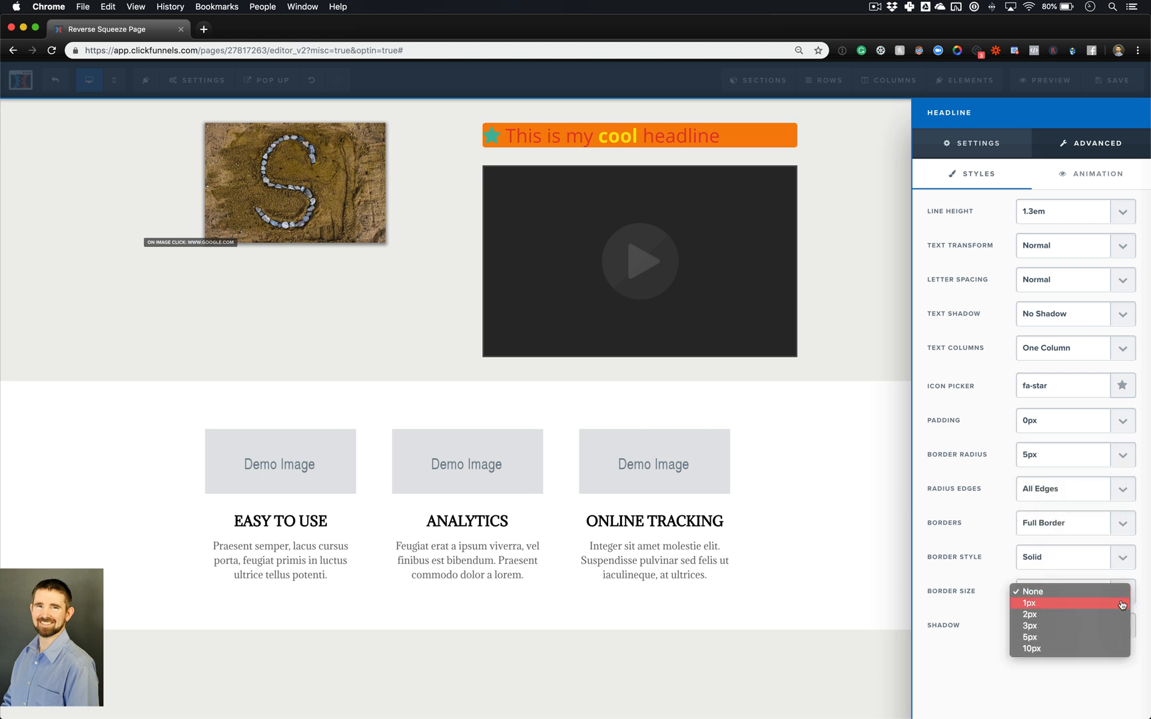
click(1122, 603)
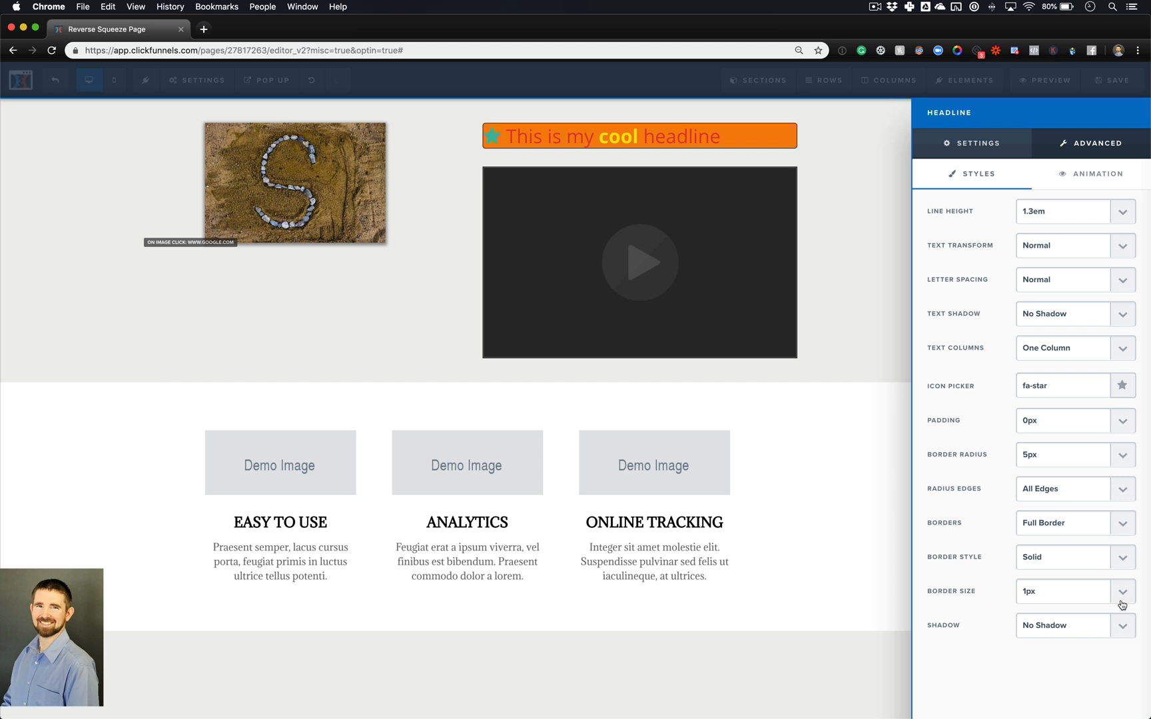
- Reset the headline's borders to No Border, the border style to No Border Style and the border size to None
click(1123, 530)
click(1121, 516)
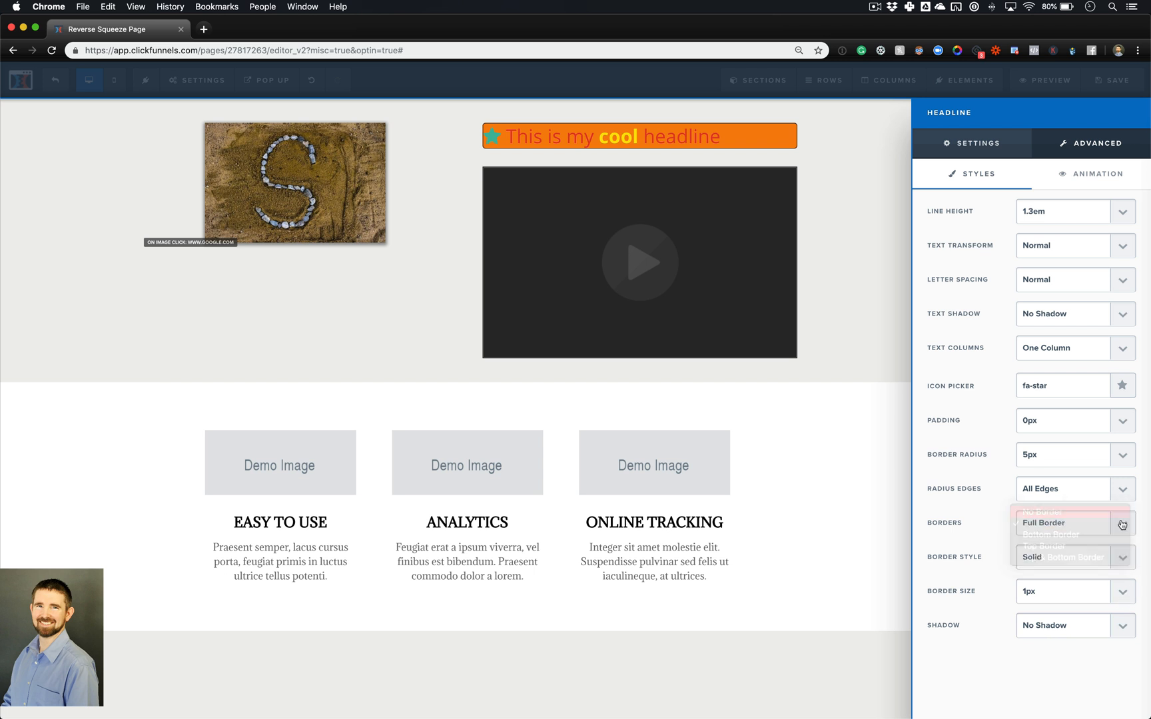
click(1123, 550)
click(1123, 550)
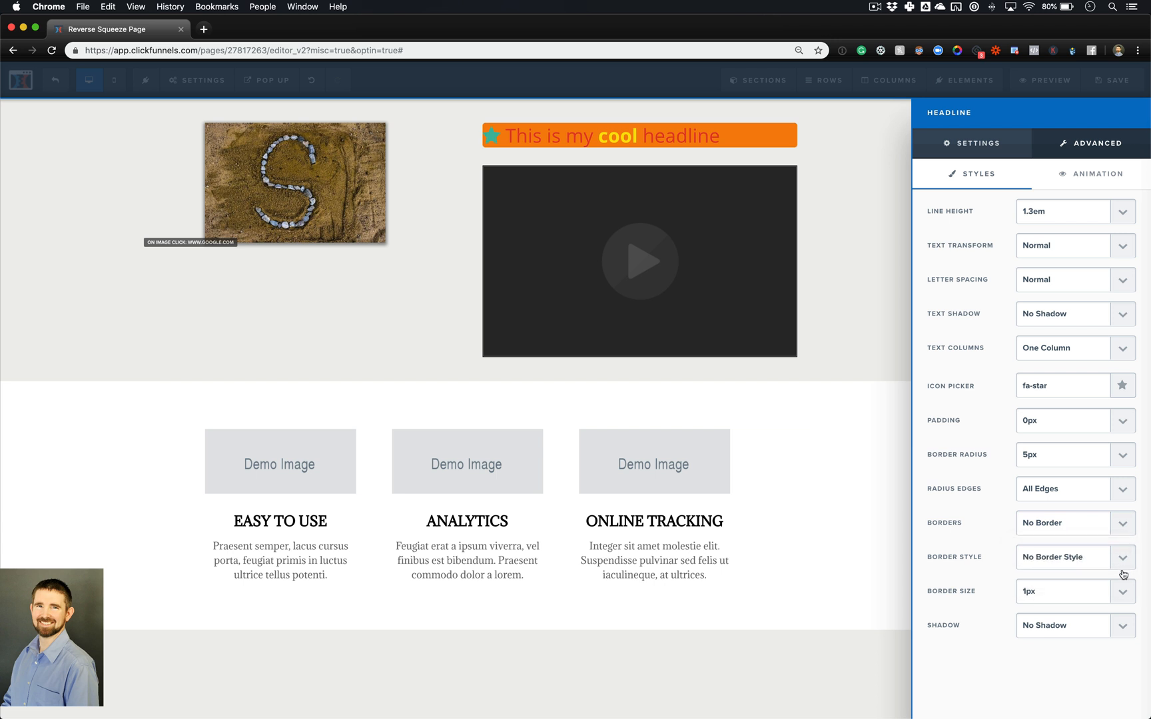
click(1122, 589)
click(1122, 585)
- Set the headline's borders back to Full Border and review the other border and border style options
click(1124, 523)
click(1117, 536)
click(1116, 534)
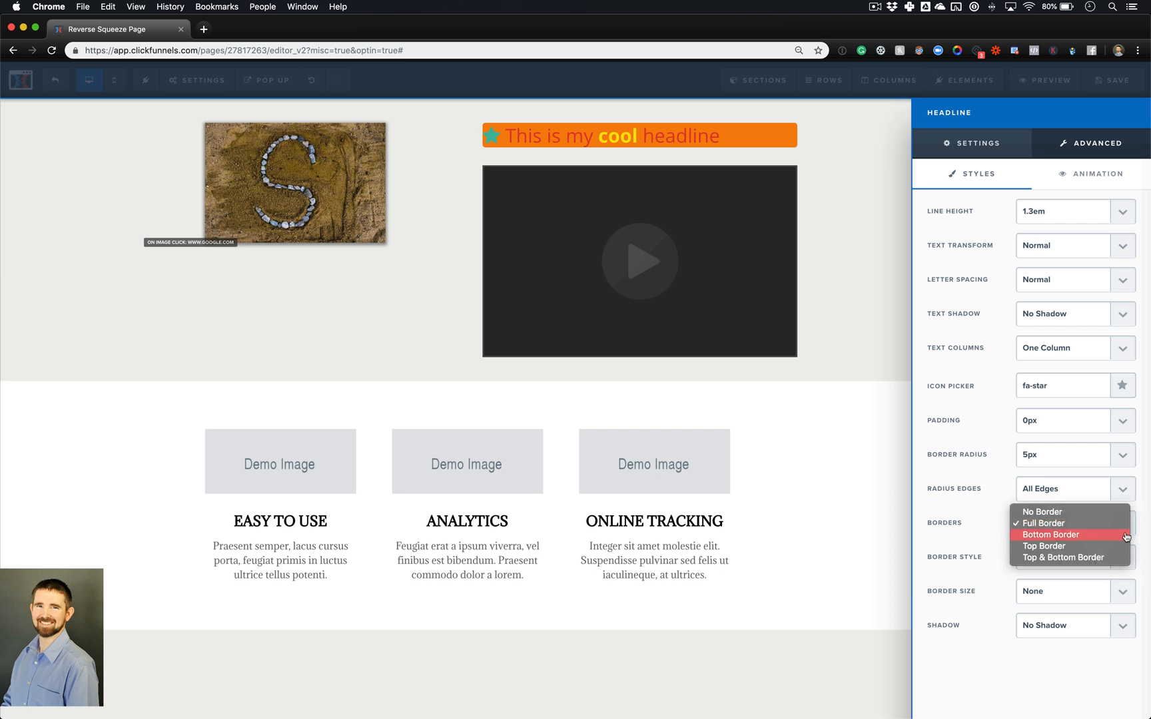
click(997, 540)
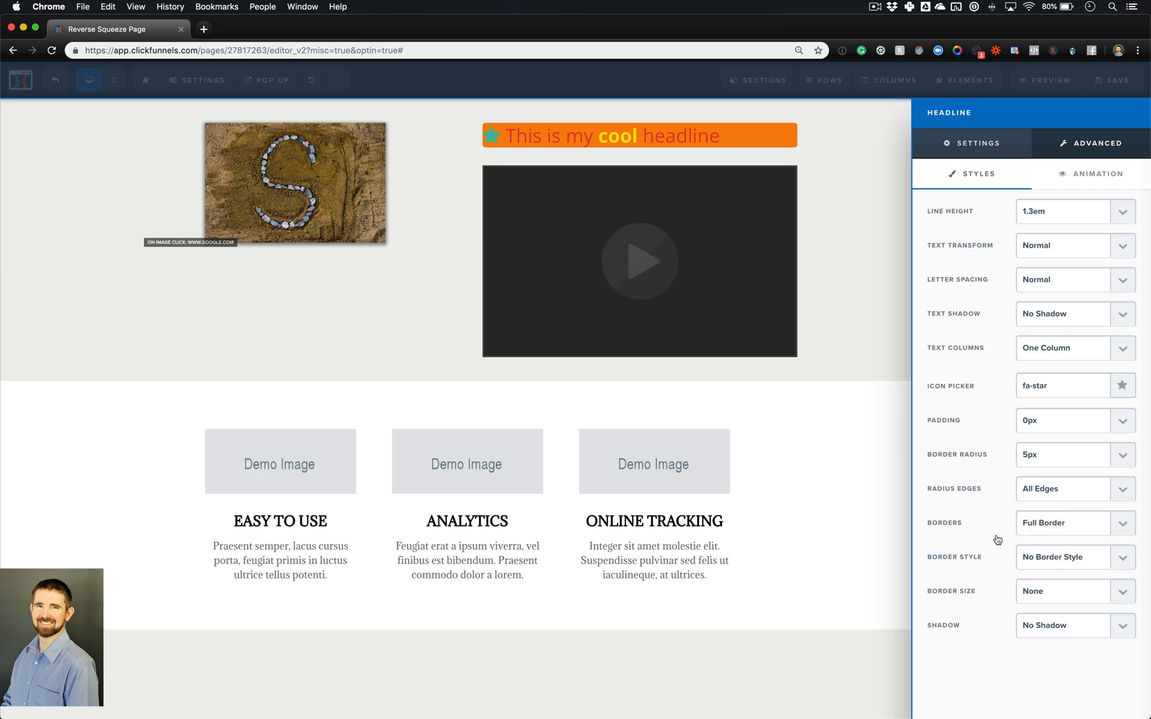
click(1126, 562)
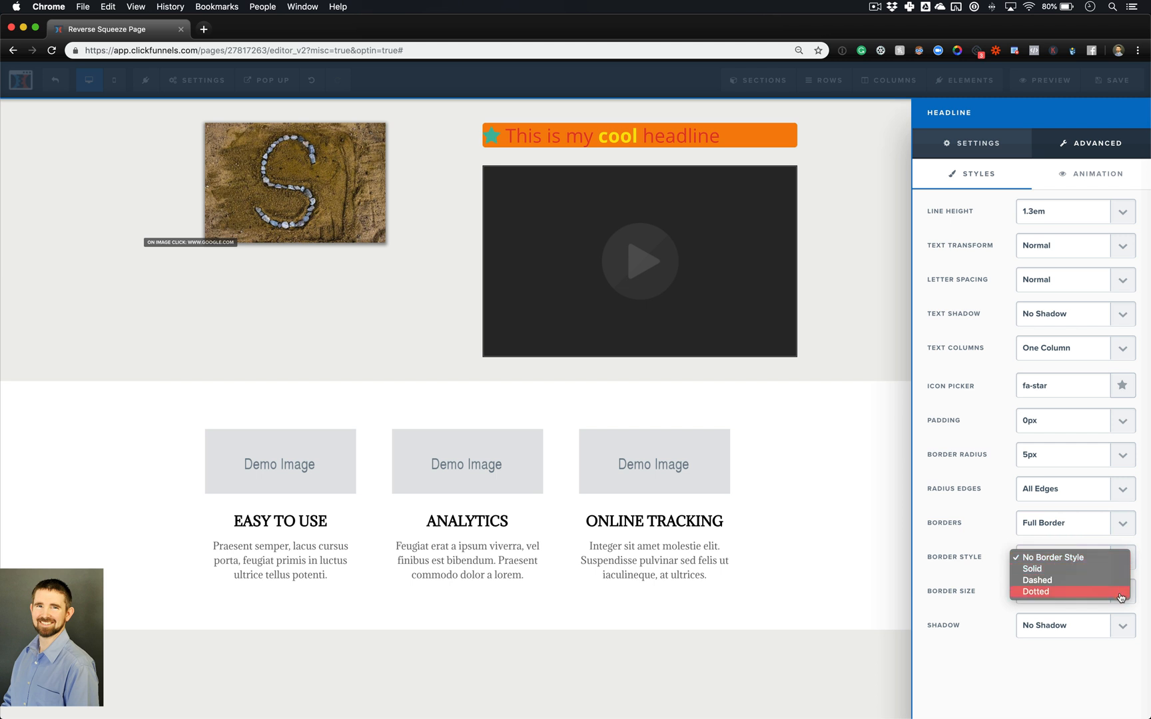
click(949, 578)
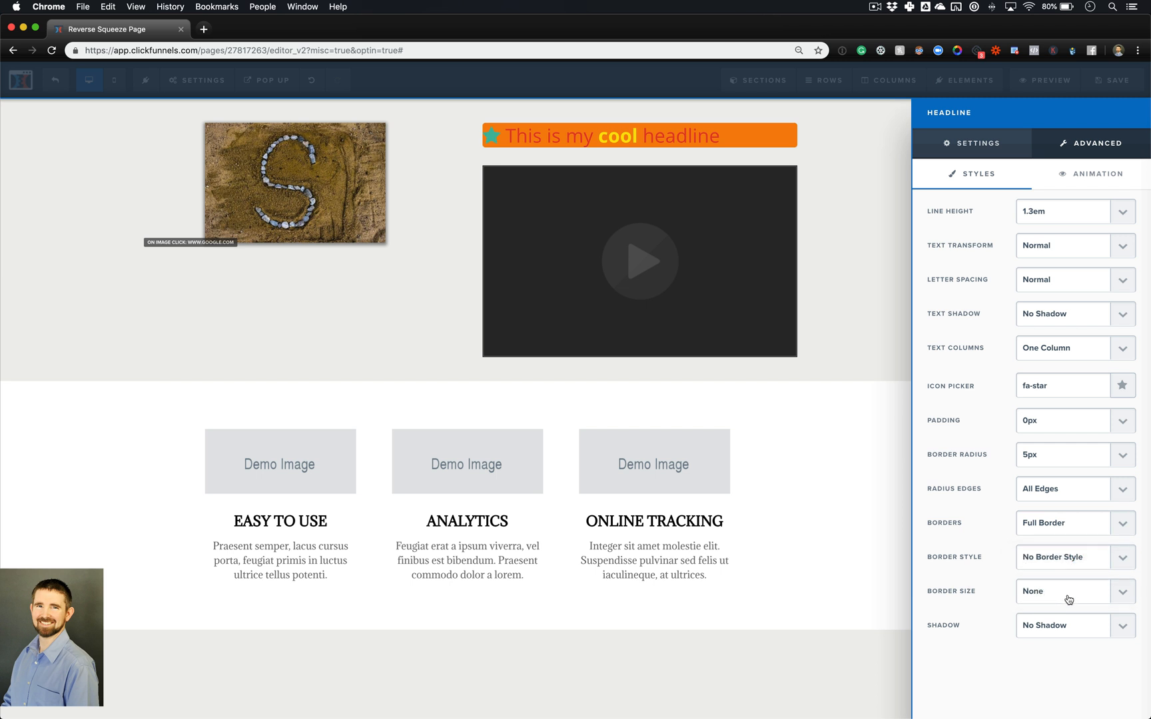
- Set the headline's border size to 10px and its border style to Dotted
click(1130, 598)
click(1130, 599)
click(1130, 599)
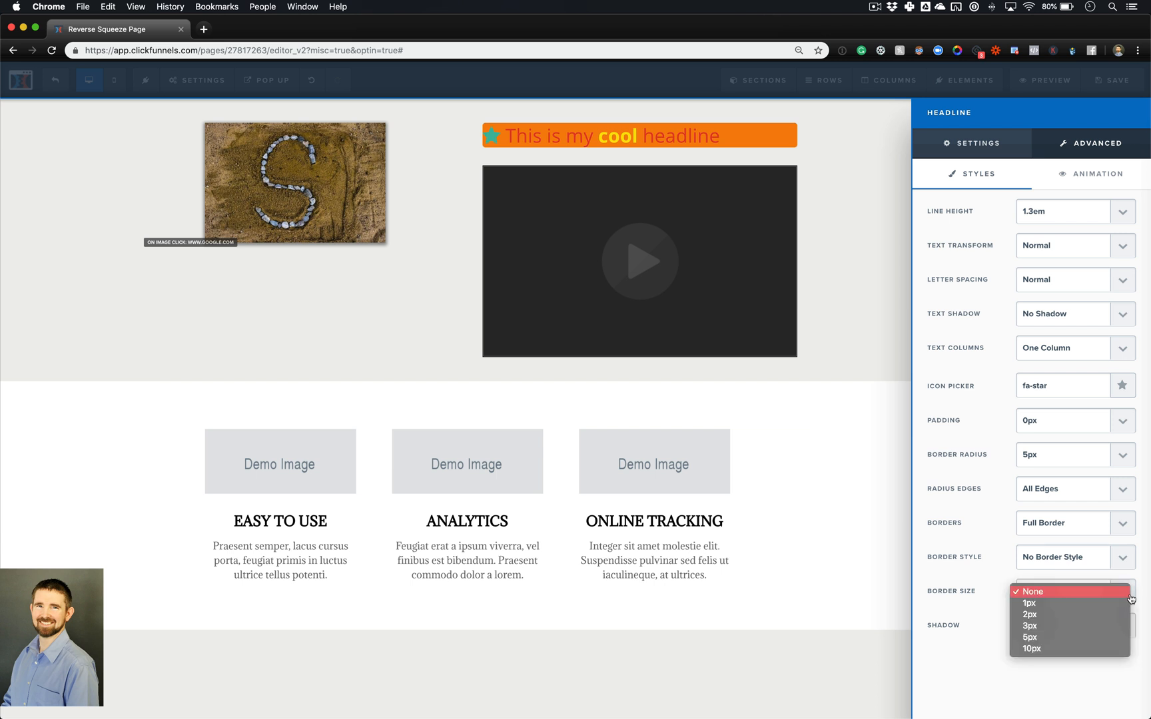
click(1110, 654)
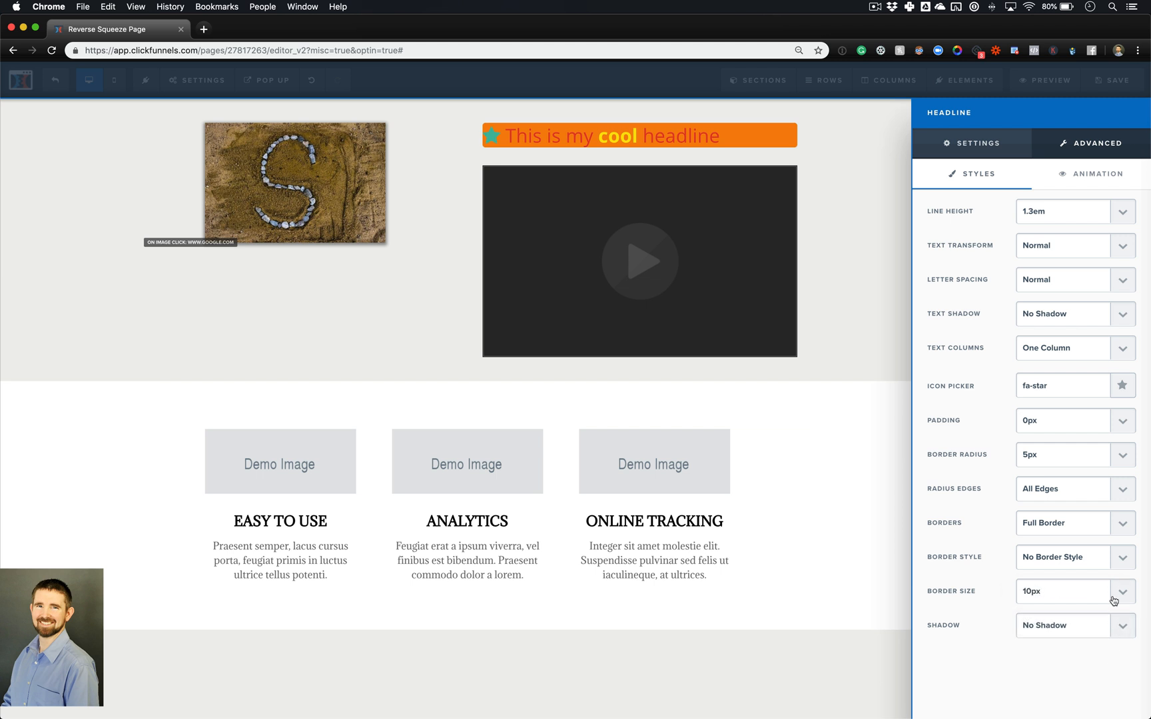
click(1122, 564)
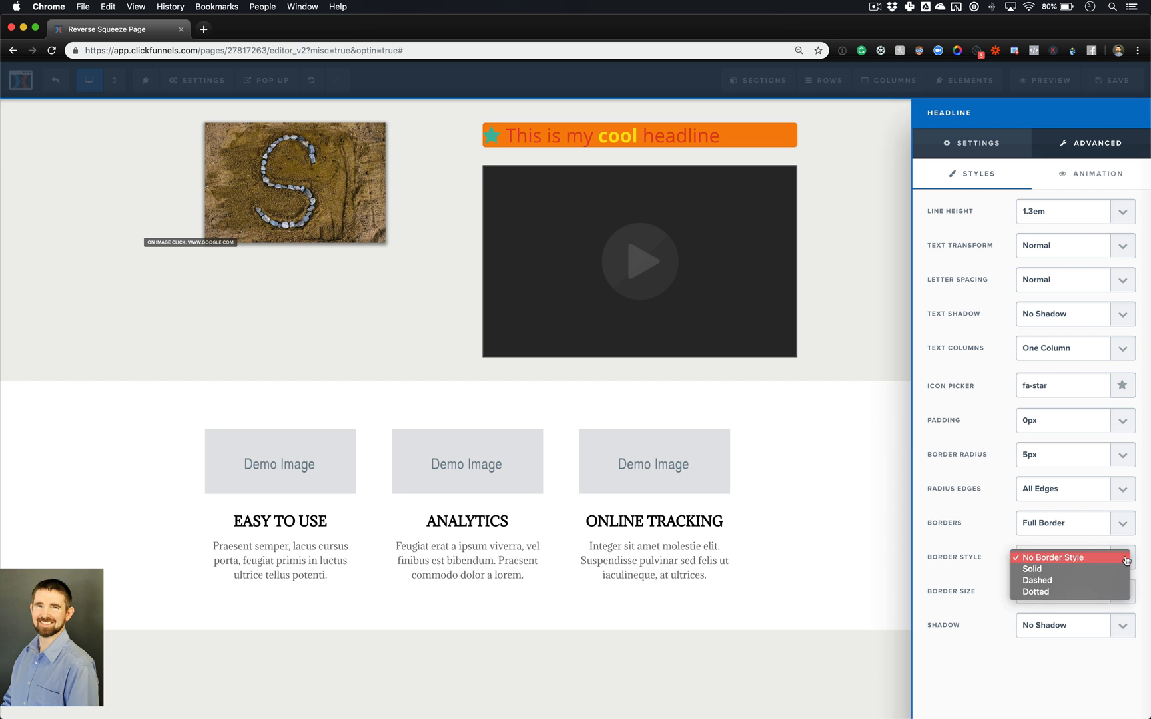
click(1120, 571)
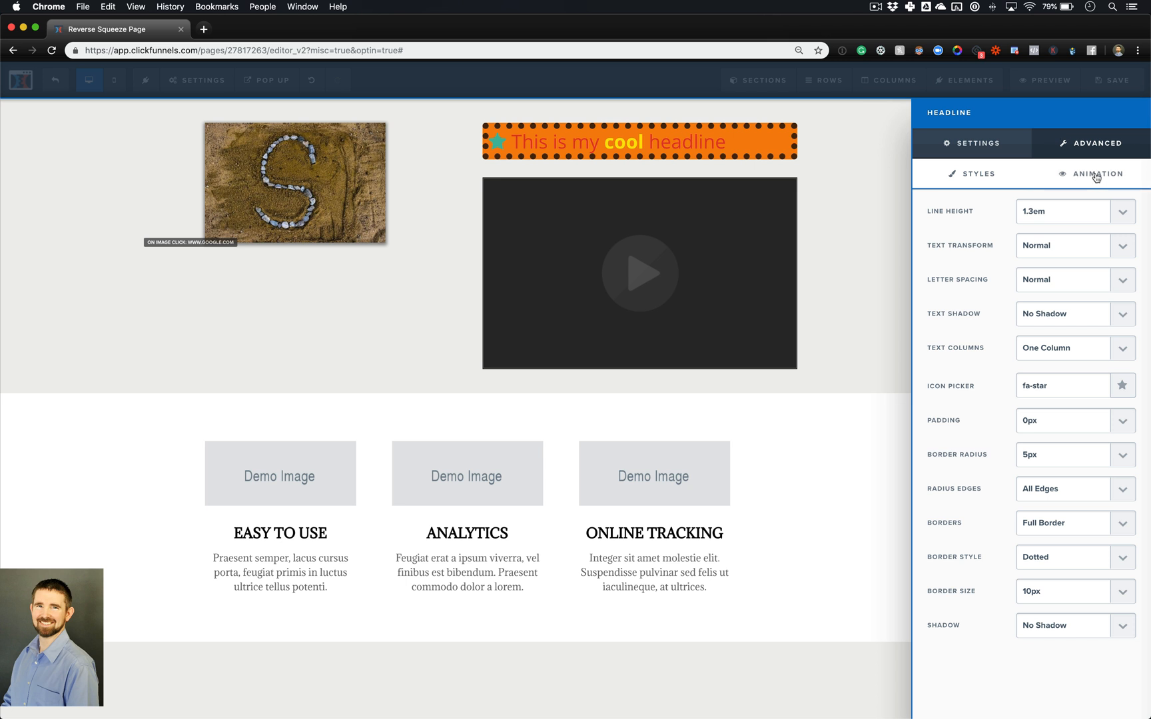
- Try teal, yellow and blue border colors on the headline and settle on the recently used green #0e8d46
click(965, 142)
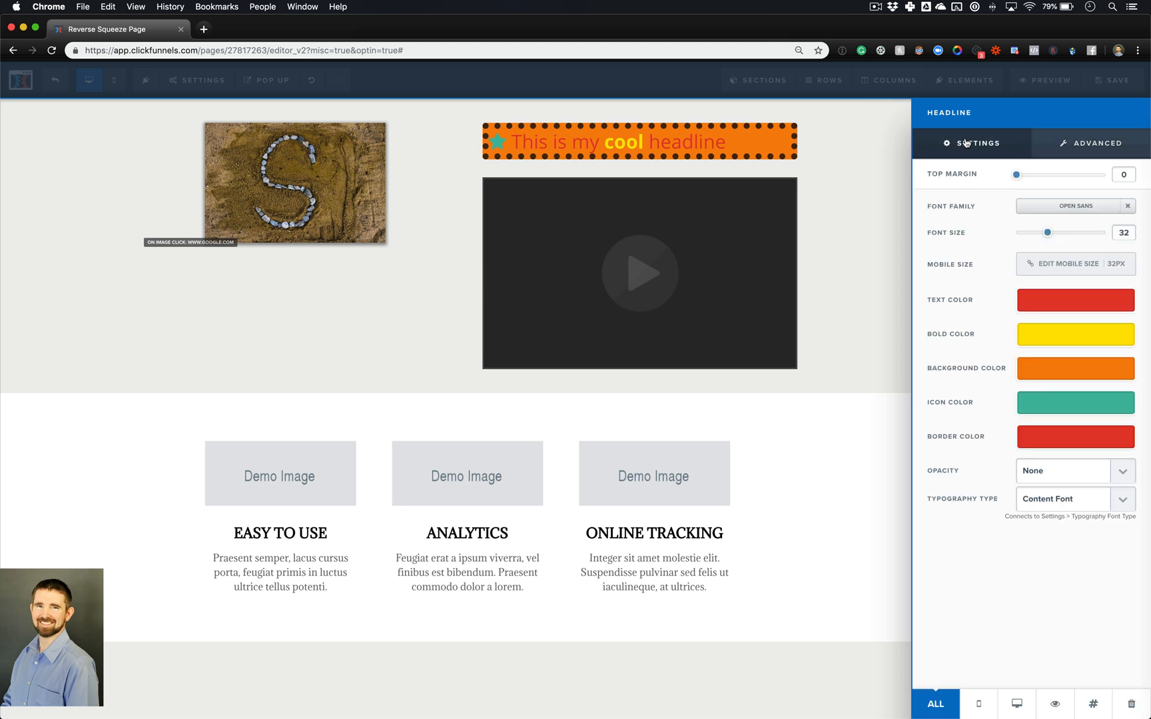
click(1040, 446)
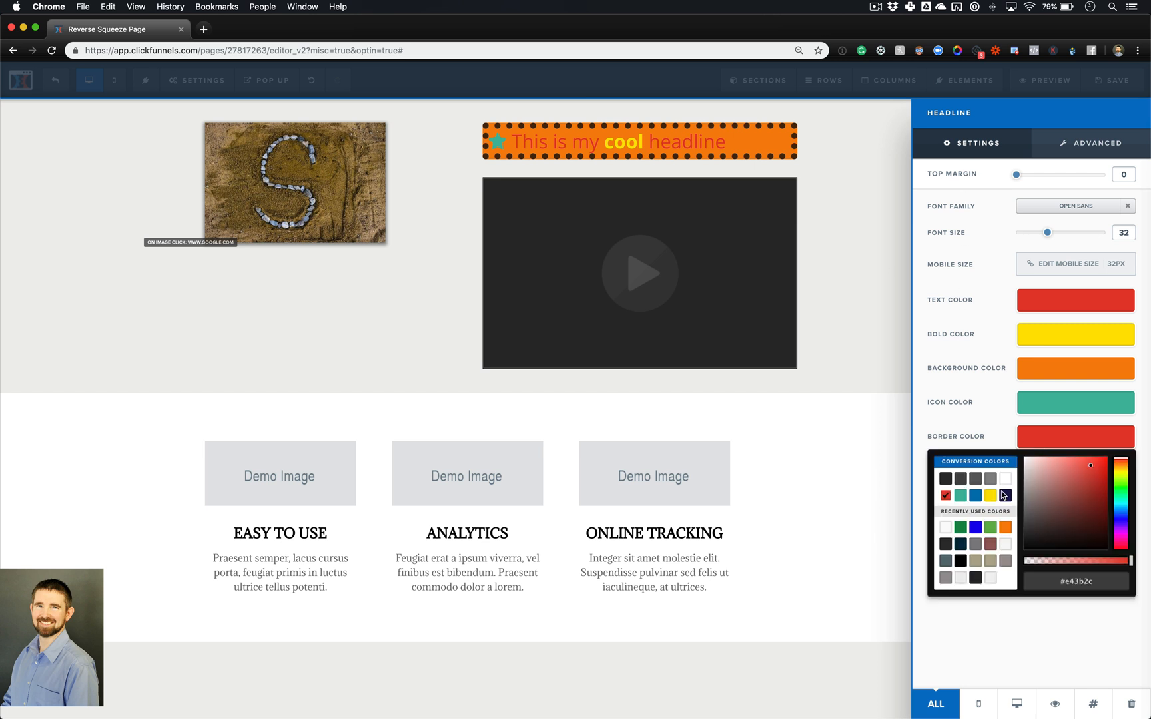
click(961, 495)
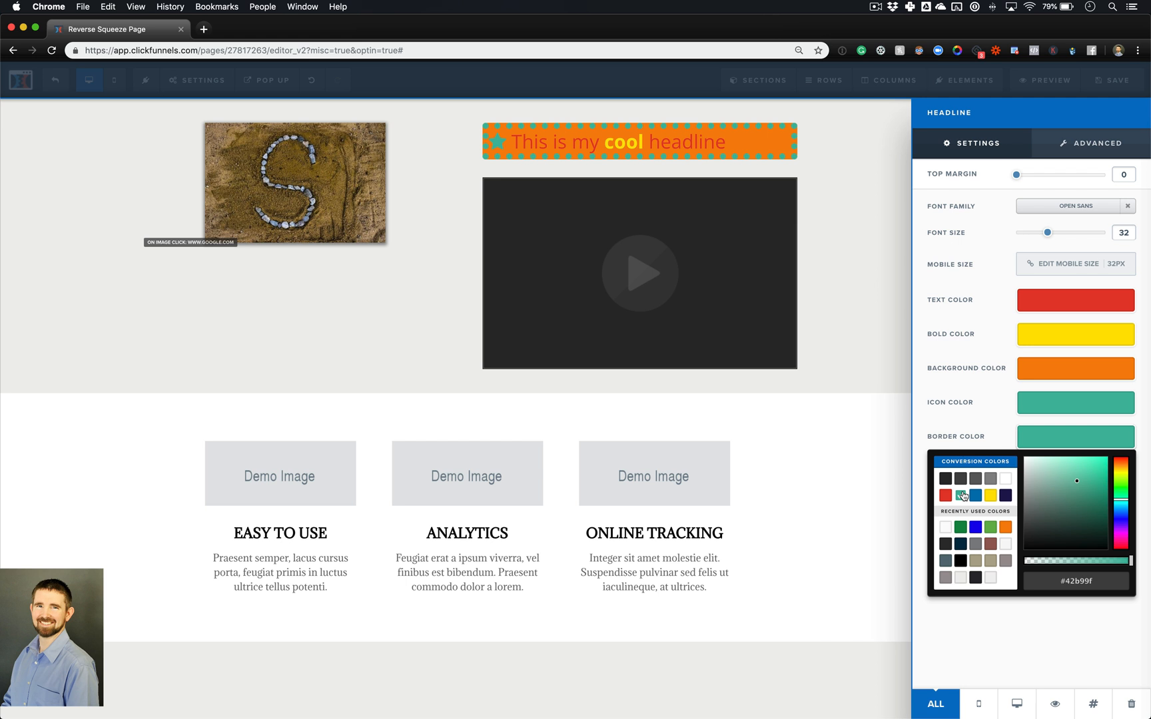
click(975, 495)
click(989, 498)
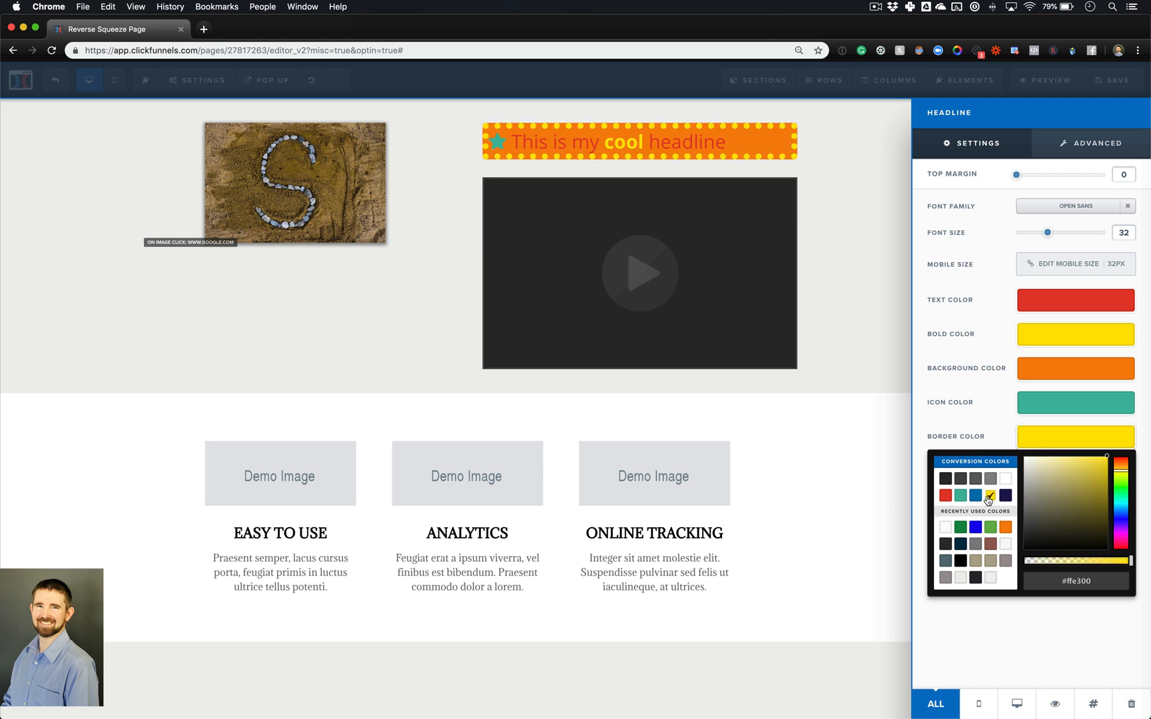
click(975, 528)
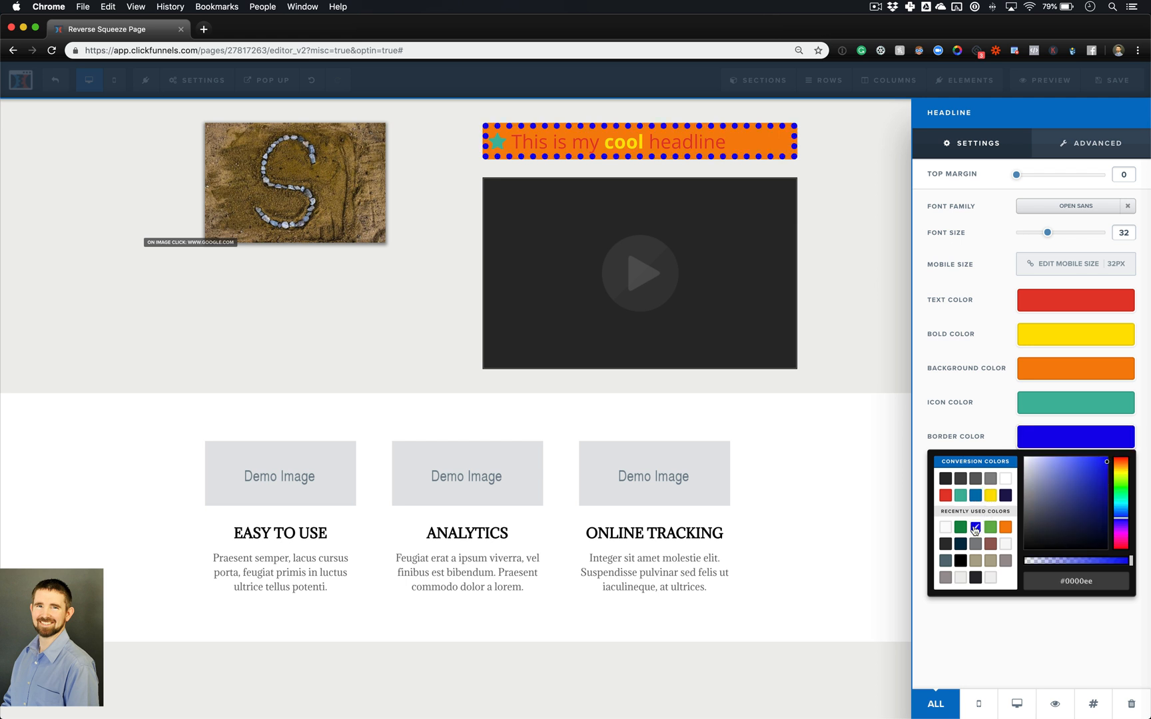
click(960, 527)
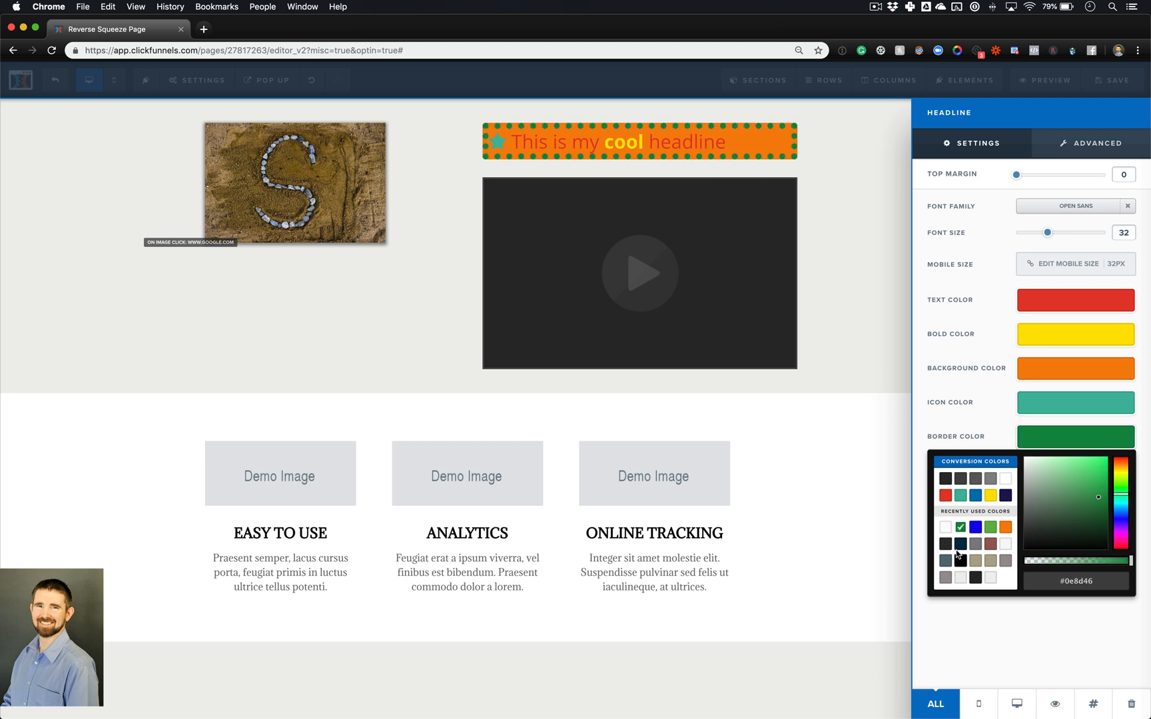
- Try the Light Fade and Heavy Fade opacities on the headline and set its opacity back to None
click(1126, 472)
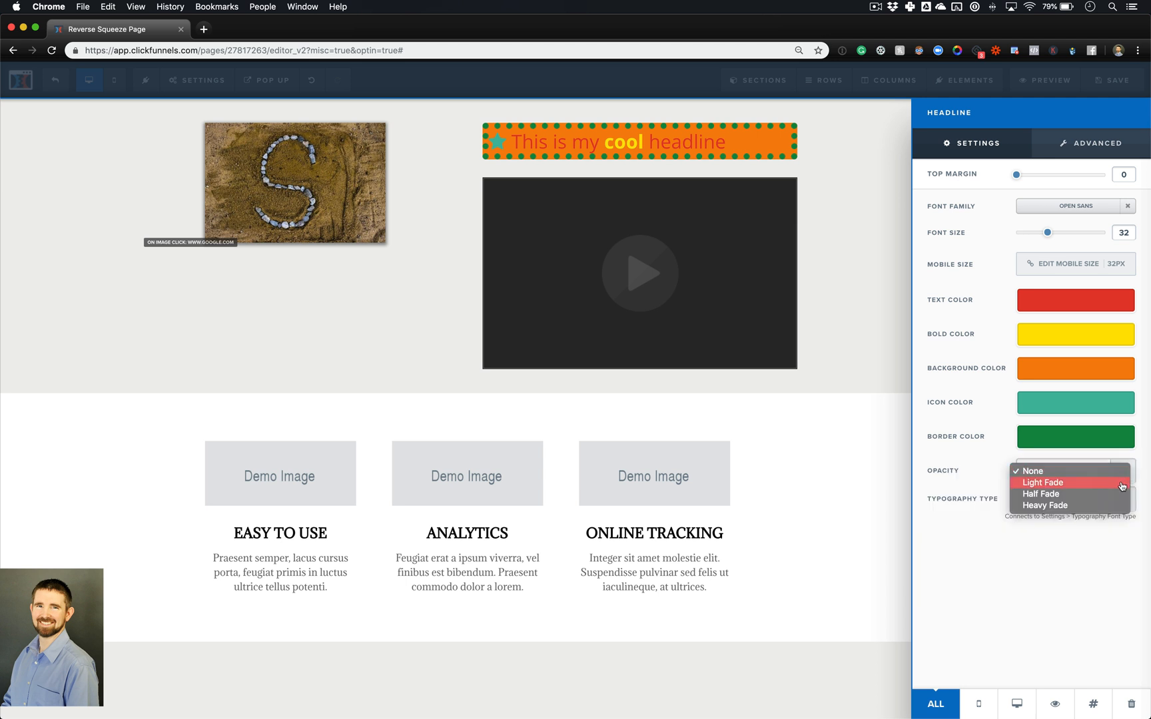
click(1122, 485)
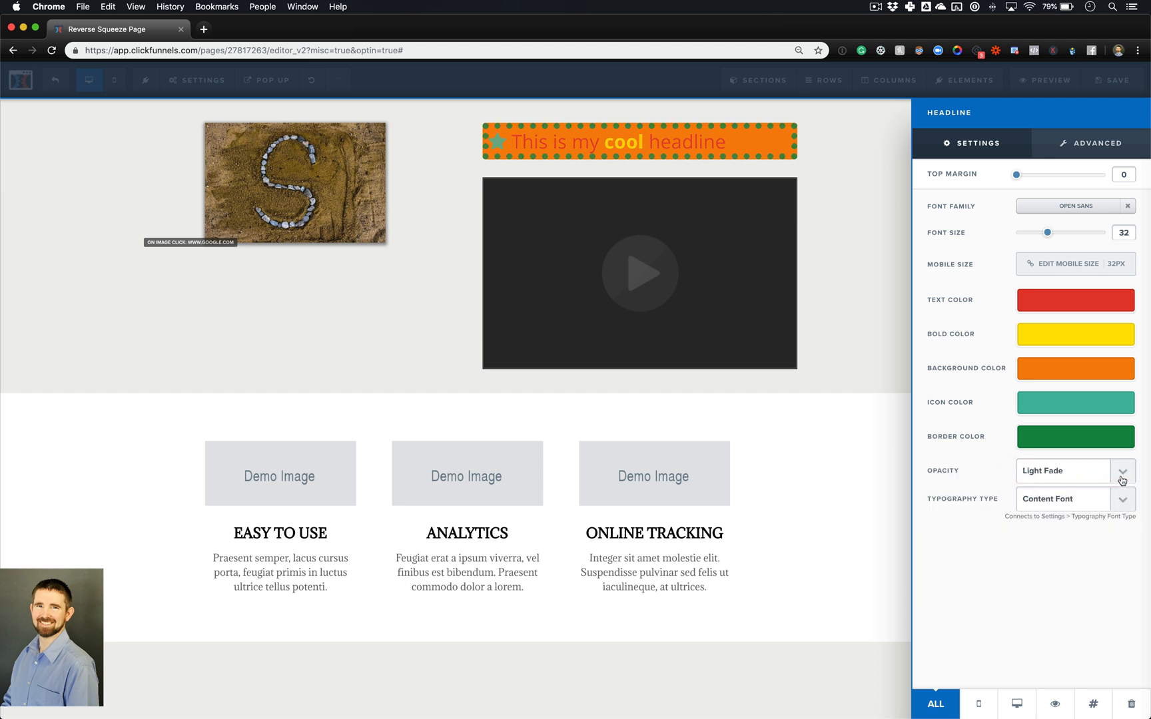
click(1122, 474)
click(1122, 496)
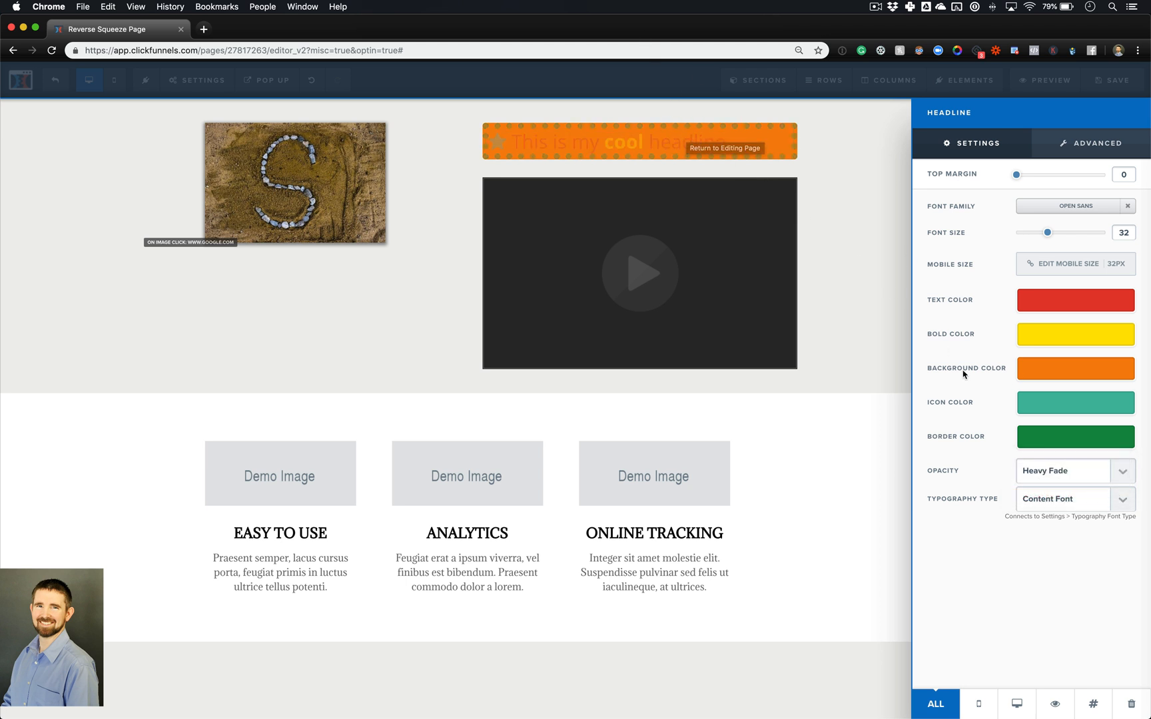
click(1126, 479)
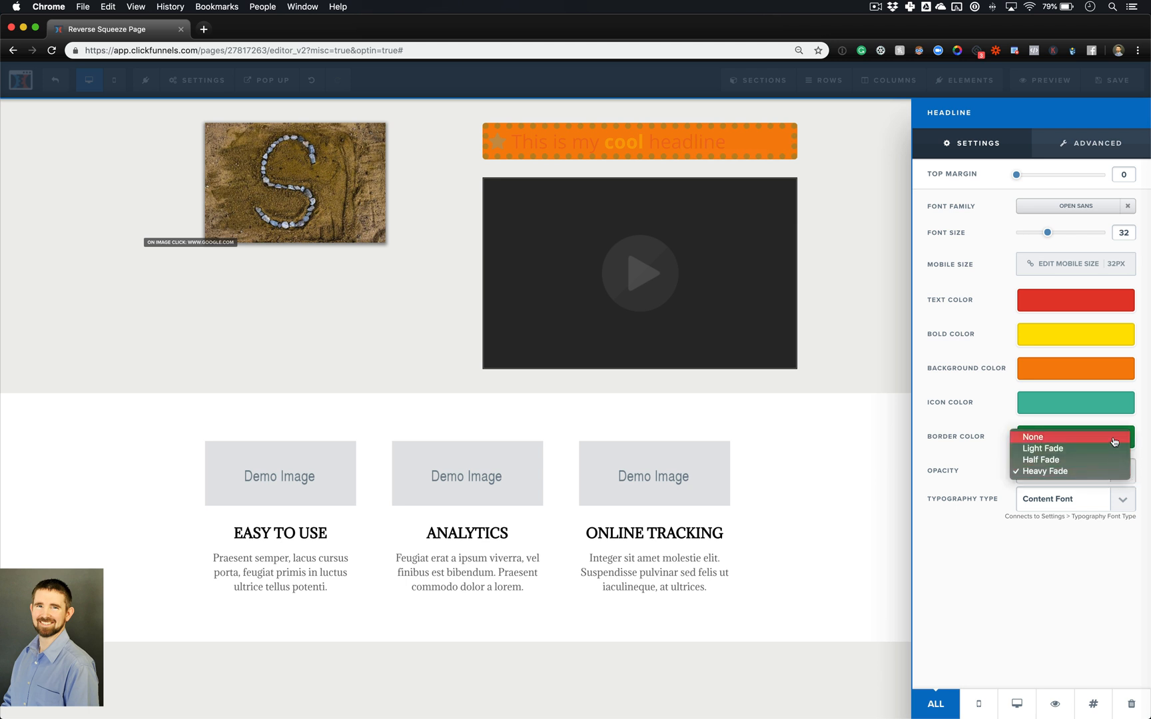
click(1117, 438)
click(1119, 473)
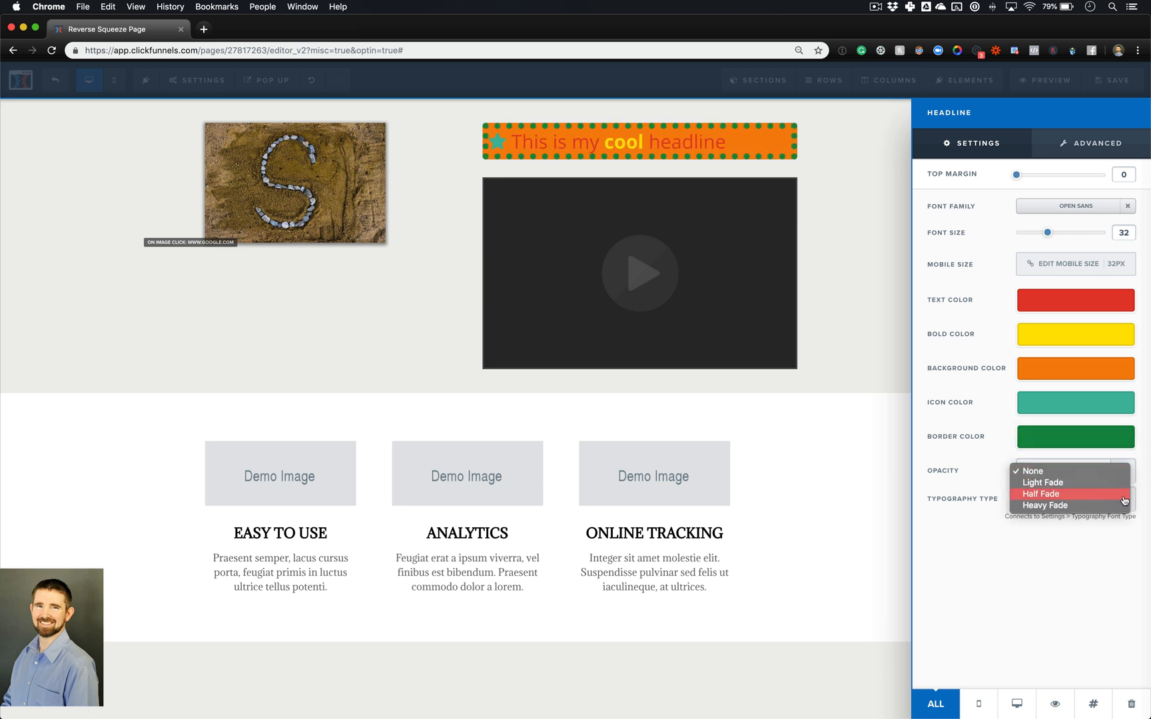
click(1124, 506)
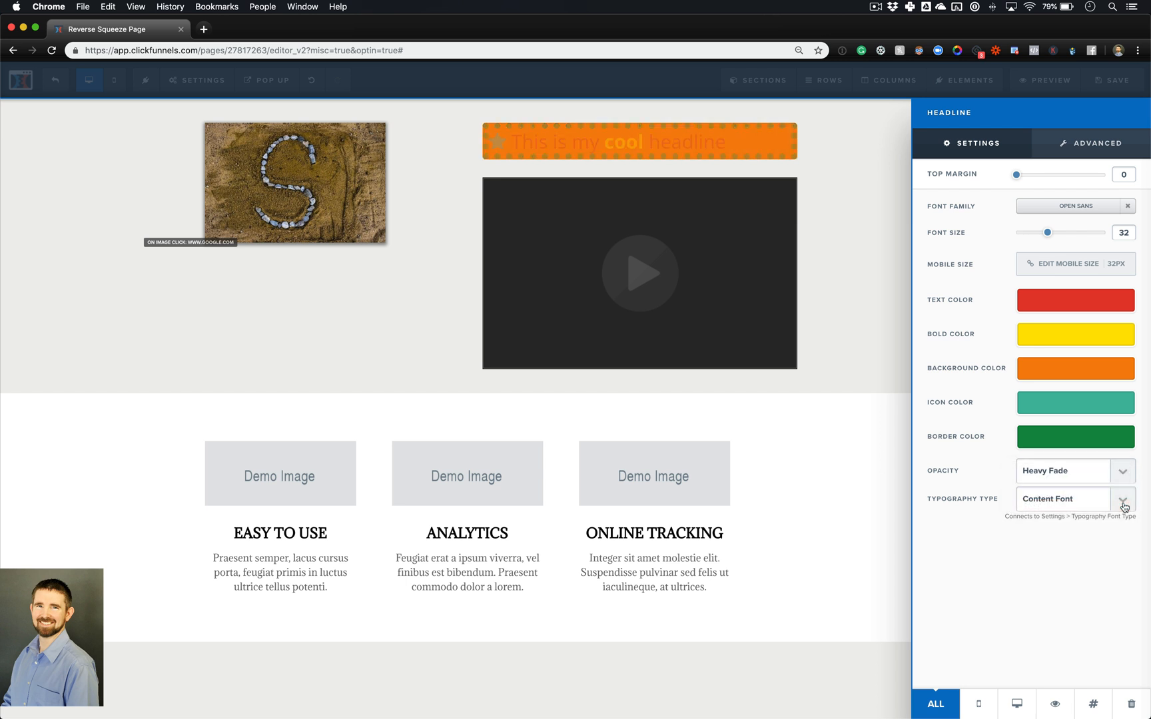
click(1125, 477)
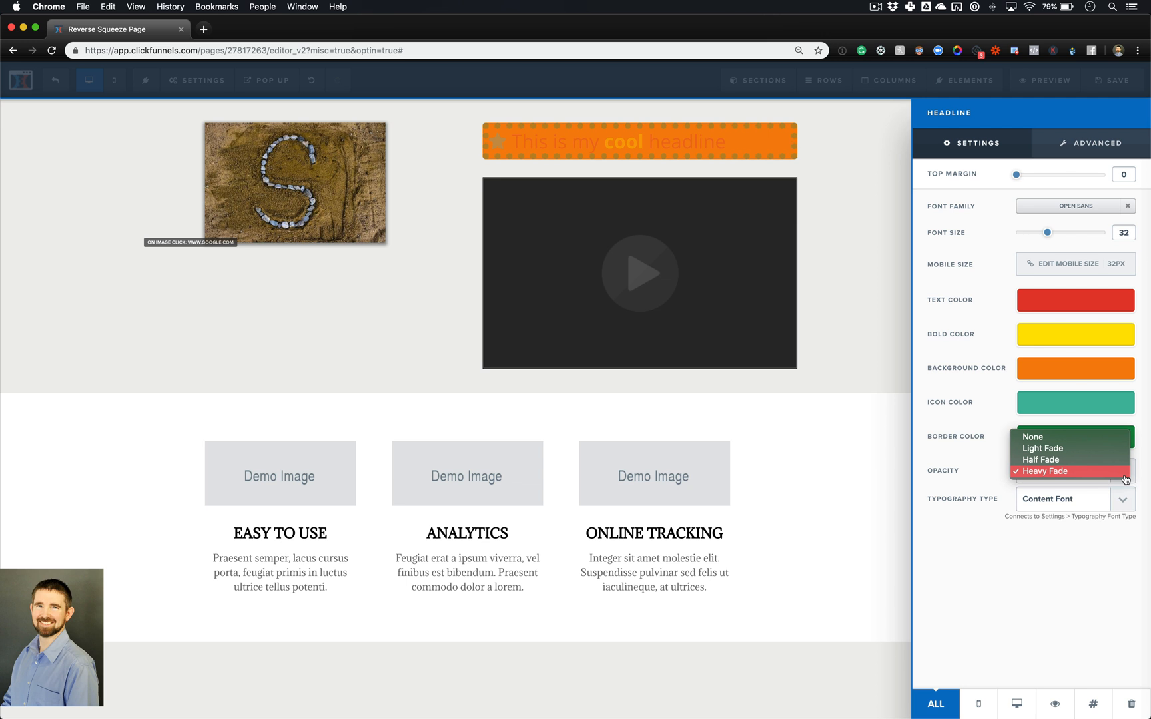
click(1114, 440)
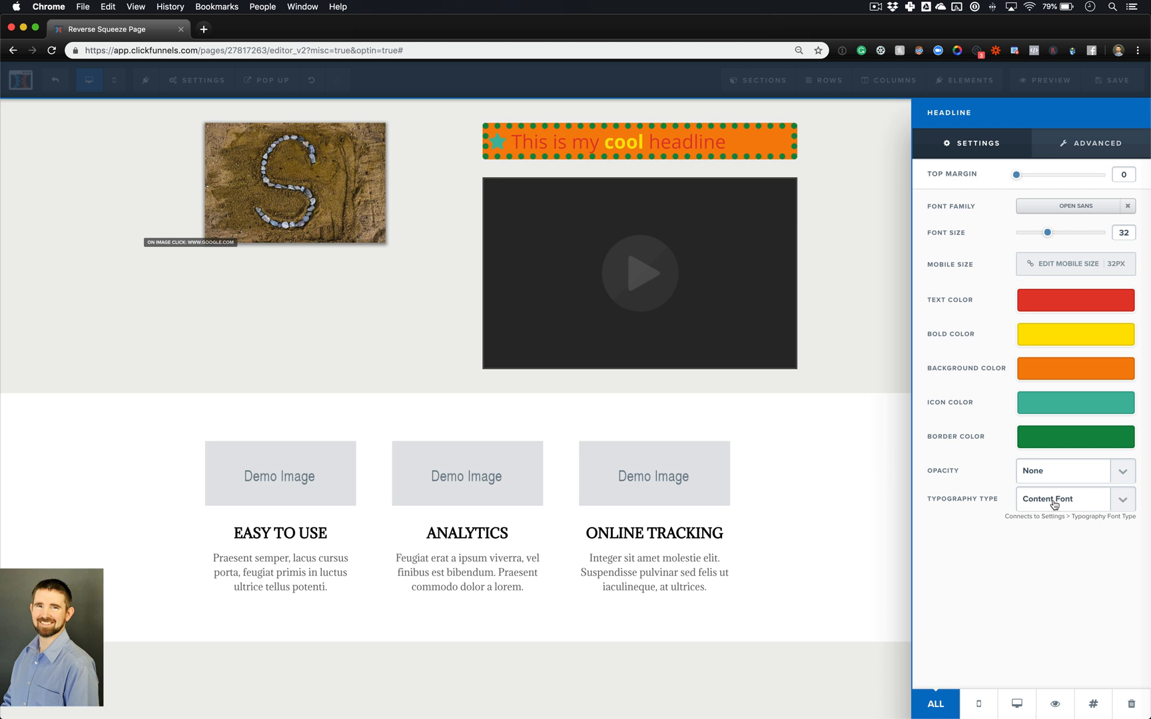
- Set the headline's typography type to Headline Font and accept the reminder to save and publish the page
click(1125, 502)
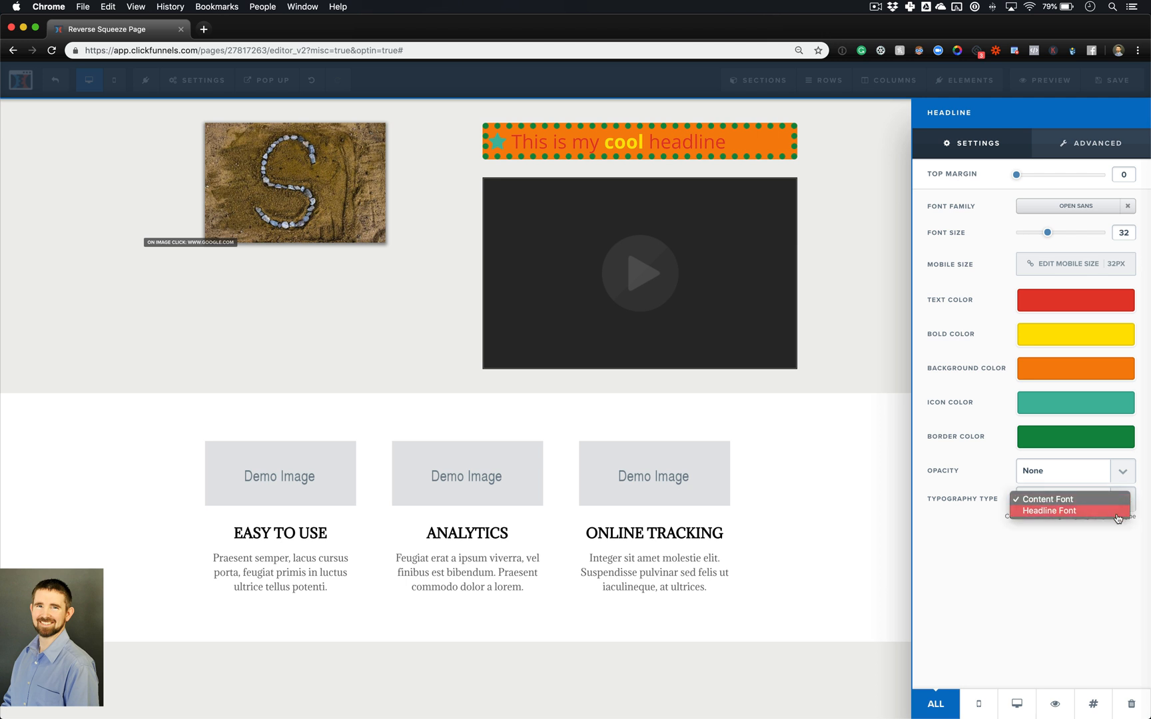
click(1118, 514)
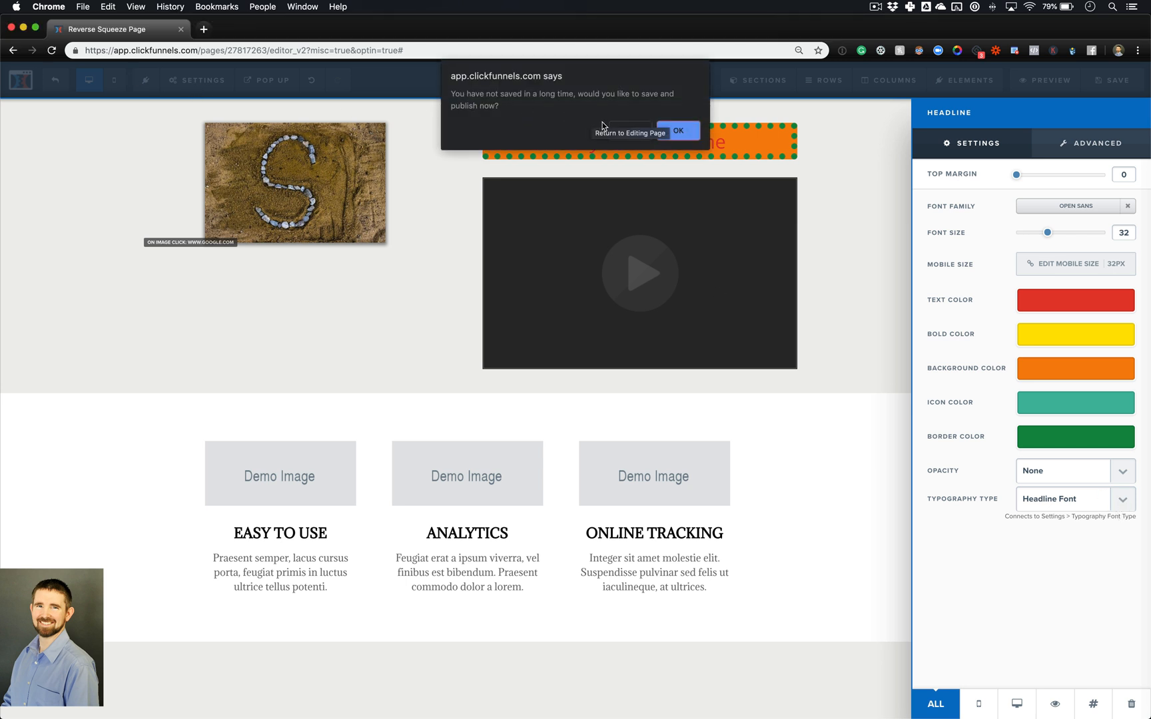
click(677, 131)
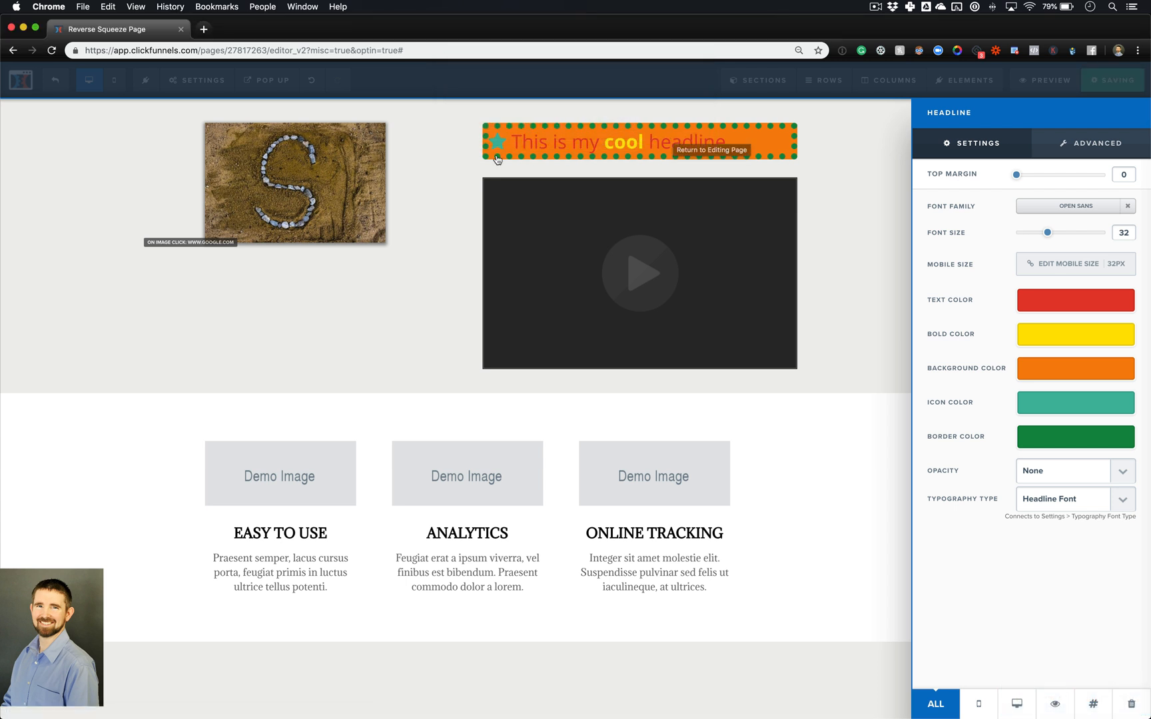
- In the page's typography settings, set the content font to Merriweather and the headline font to Fjalla One
click(200, 80)
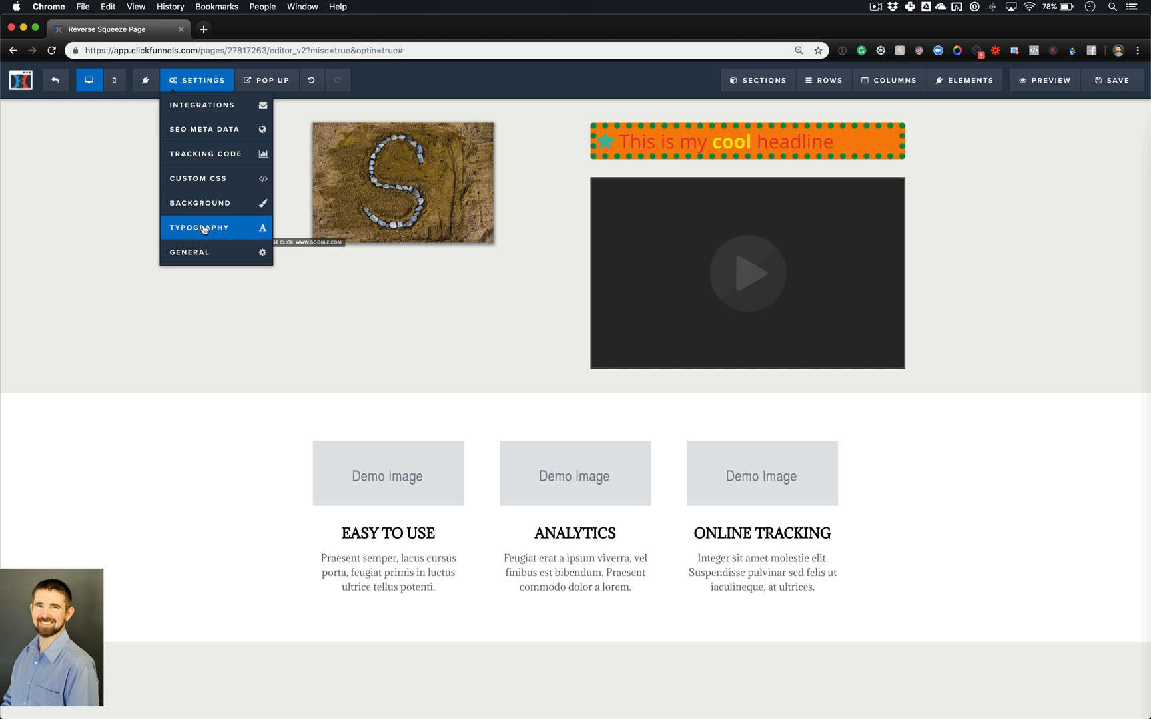
click(203, 230)
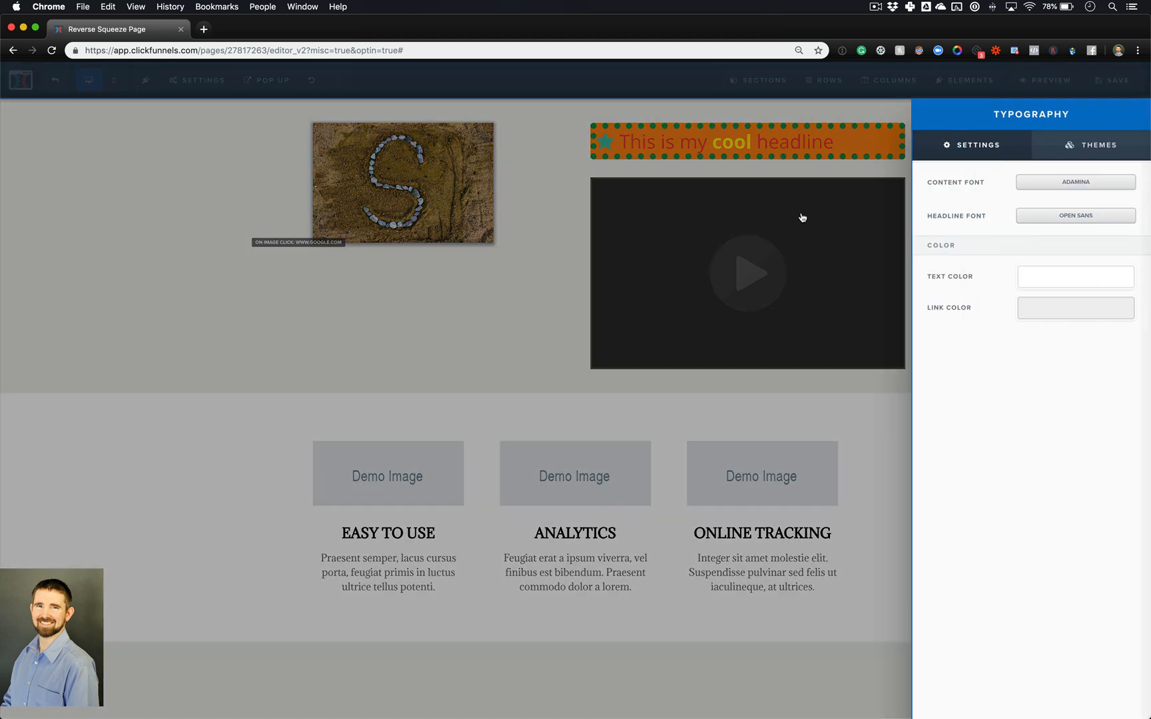
click(1041, 188)
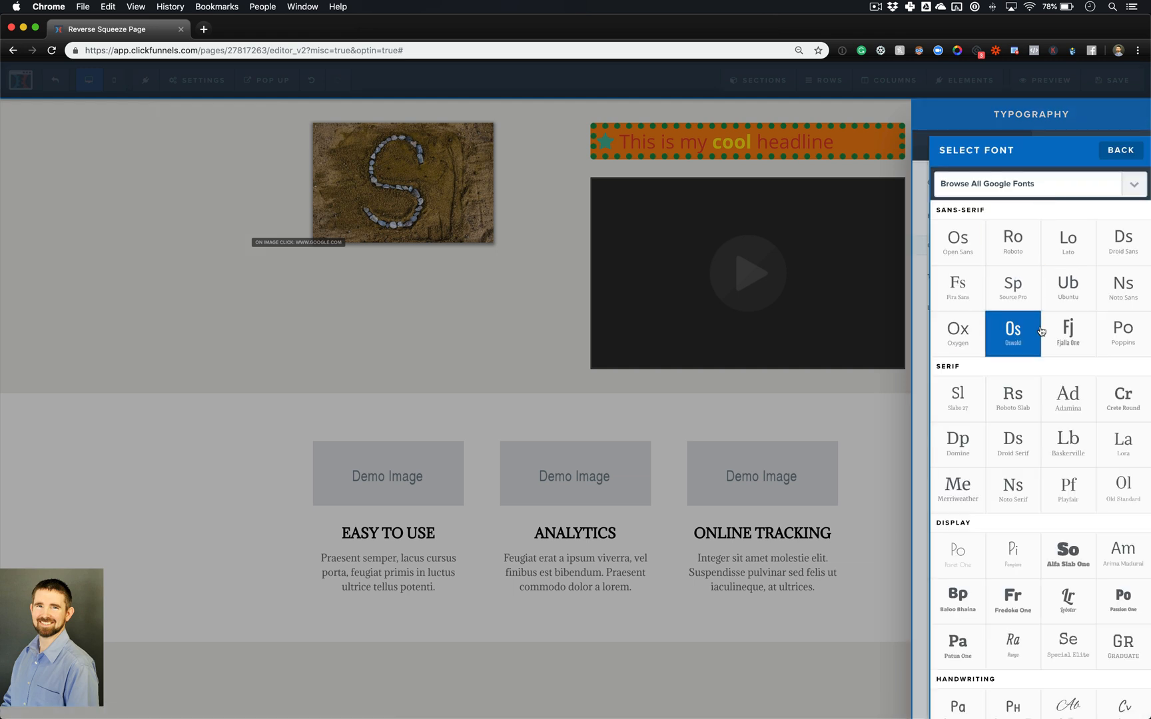
scroll(1041, 333, down, 3)
scroll(1041, 331, up, 3)
scroll(1040, 331, up, 2)
scroll(1040, 330, down, 3)
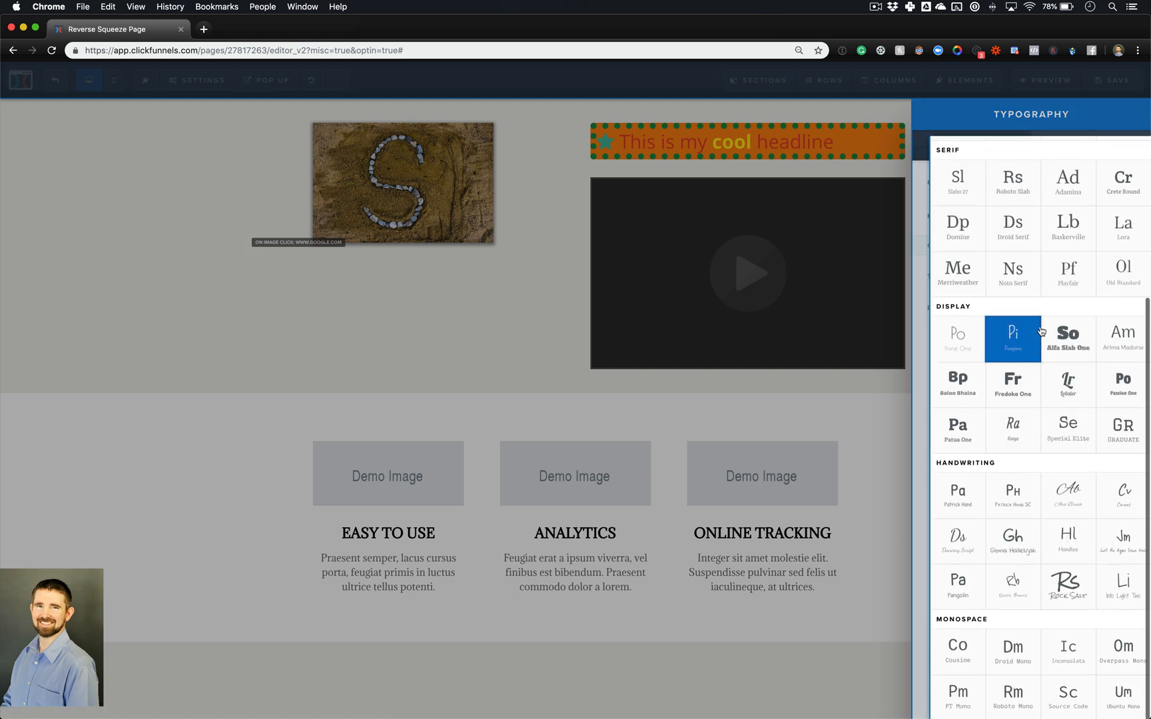
scroll(1041, 331, up, 3)
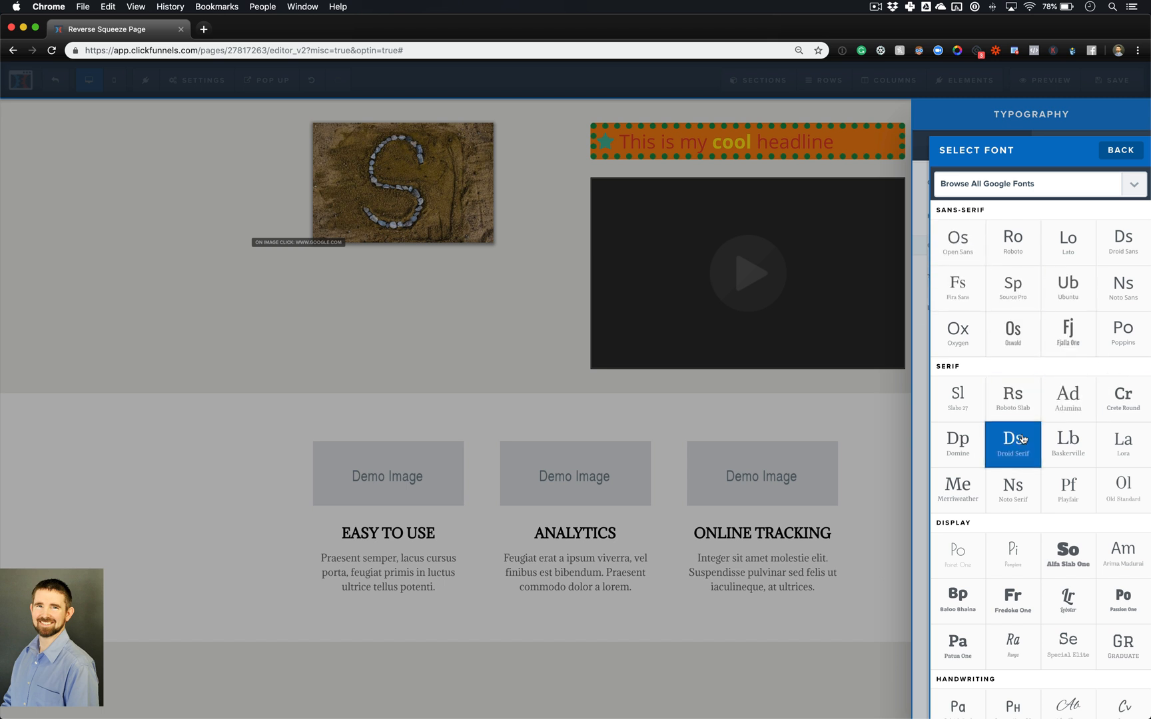
click(971, 504)
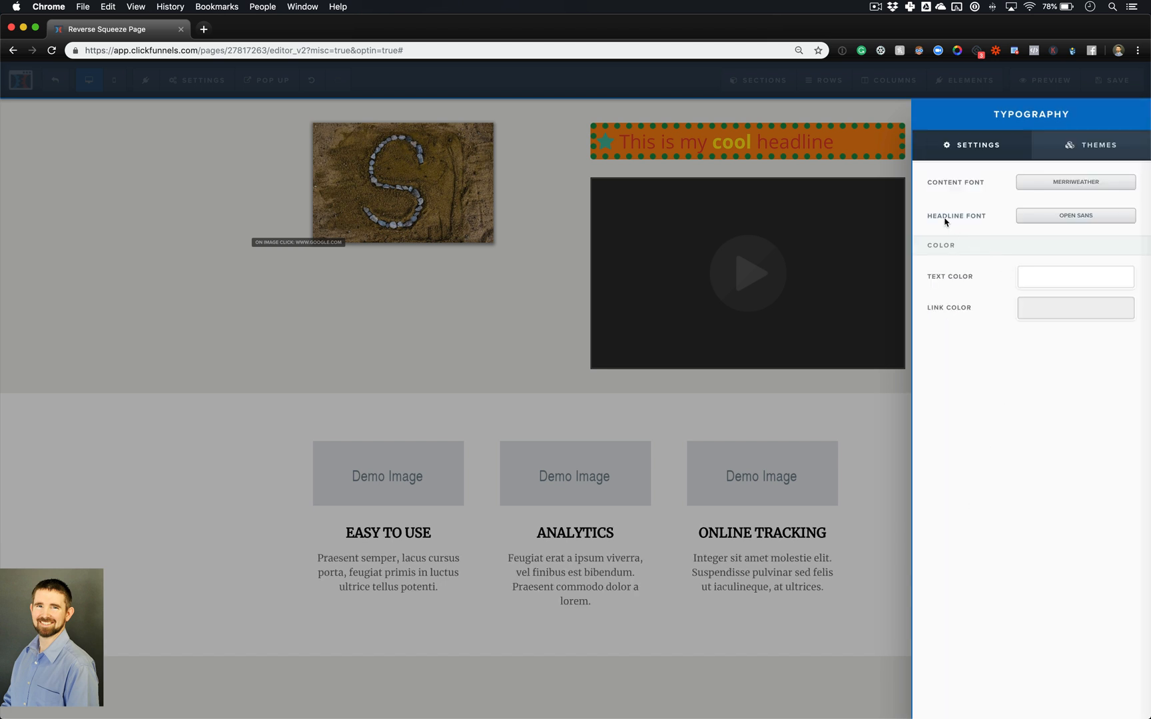
click(1063, 221)
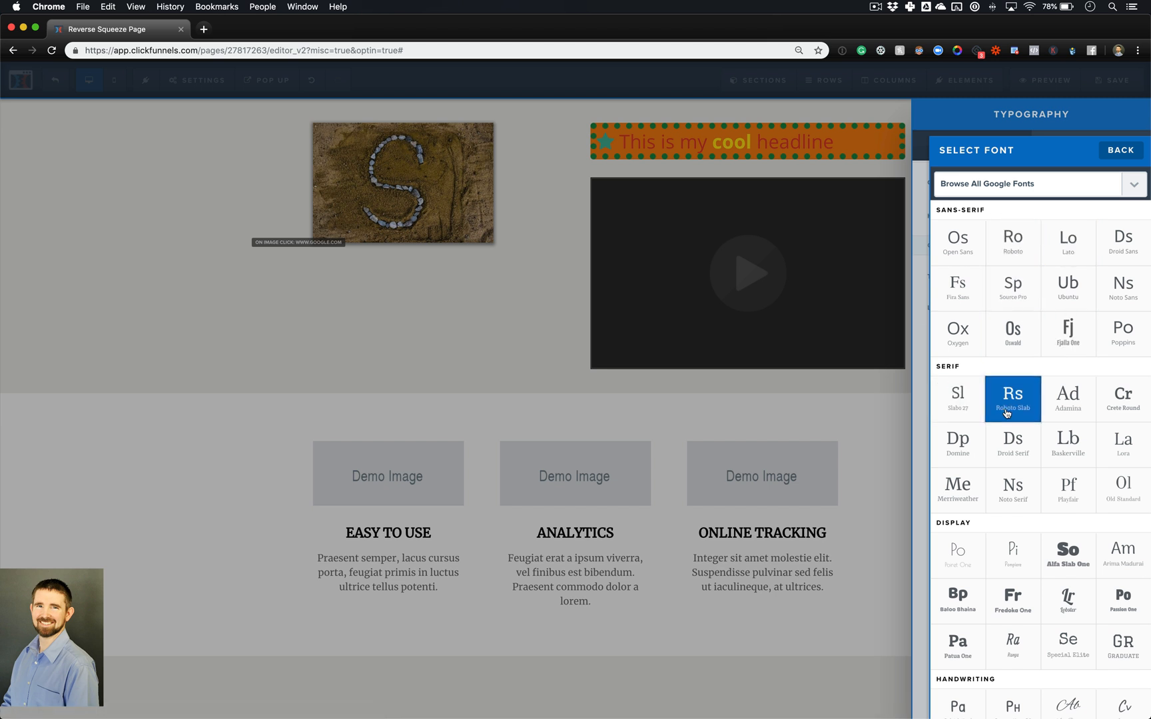
click(1056, 336)
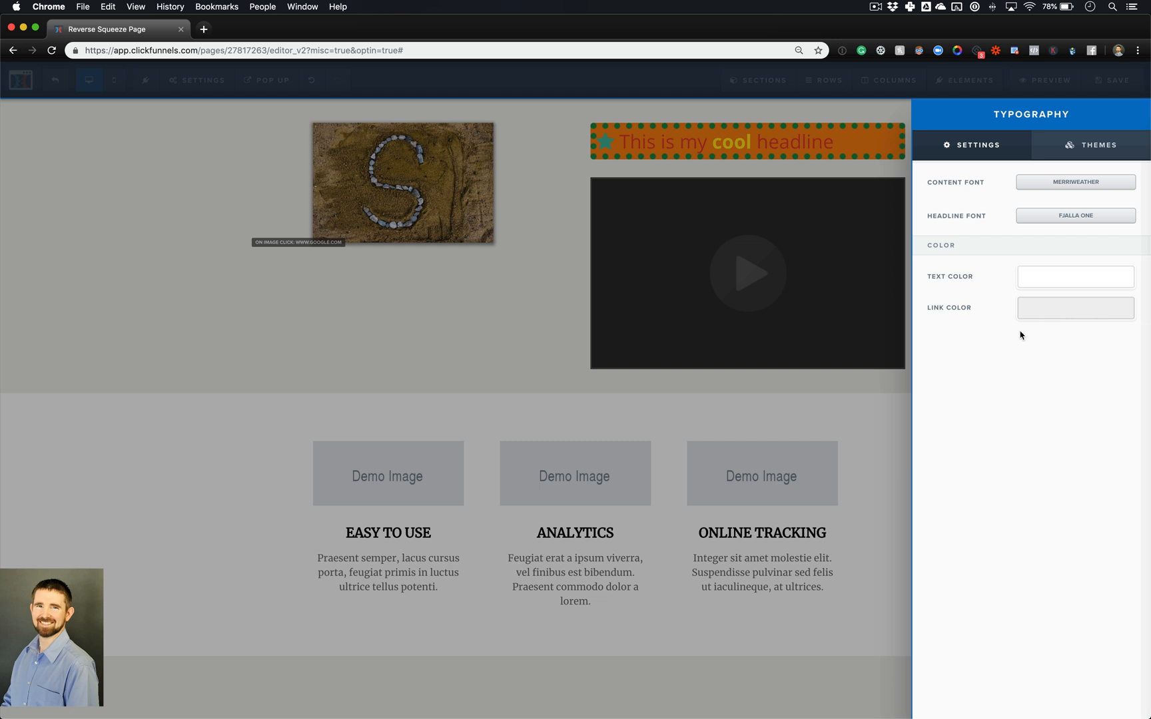
- Try dark grey and teal as the page's typography text color and settle on the blue rgb(0, 117, 178)
click(1057, 282)
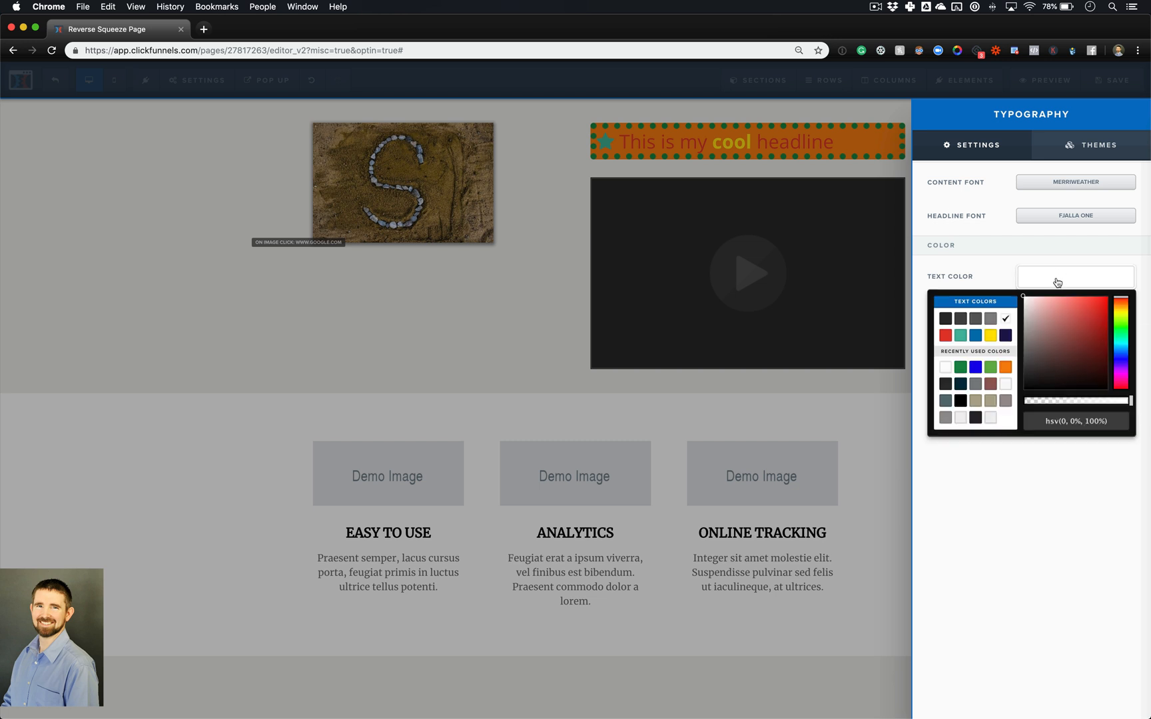
click(1006, 320)
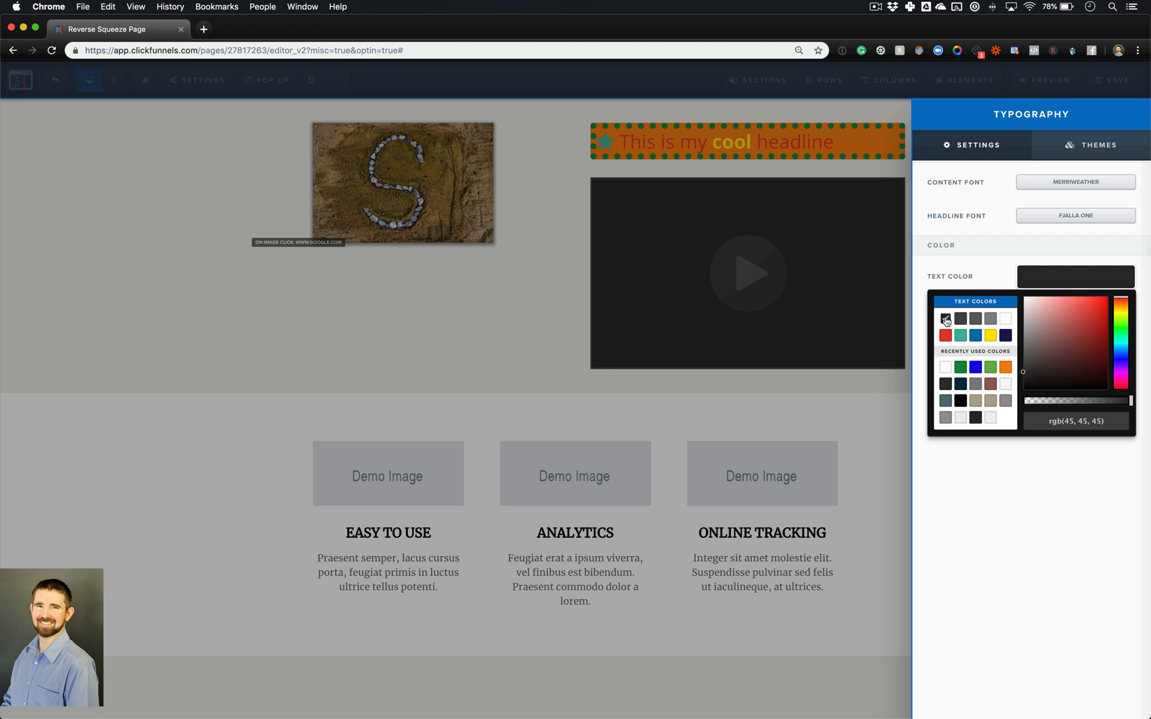
click(963, 336)
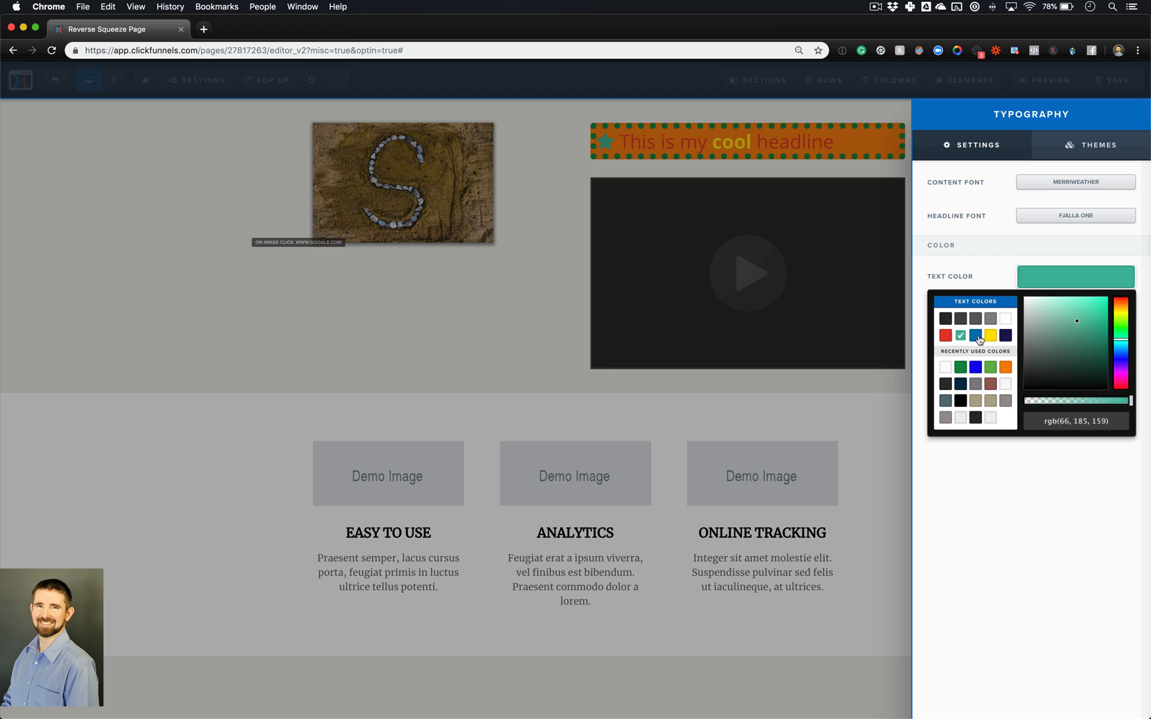
click(977, 336)
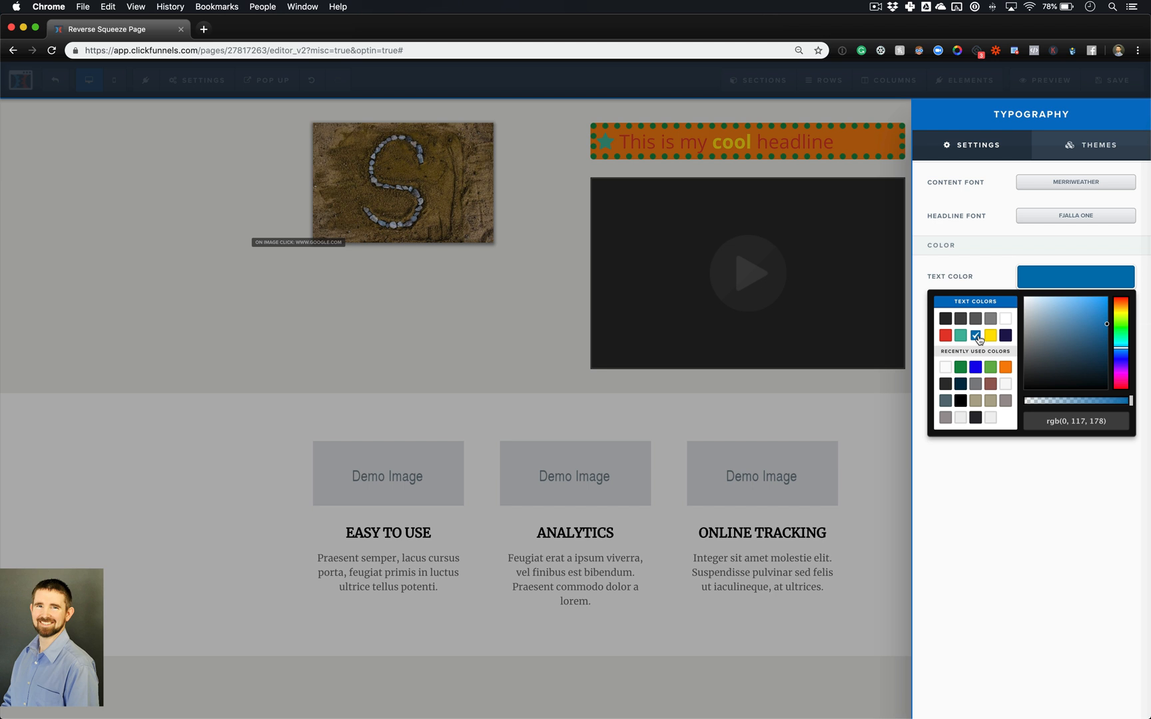
click(971, 271)
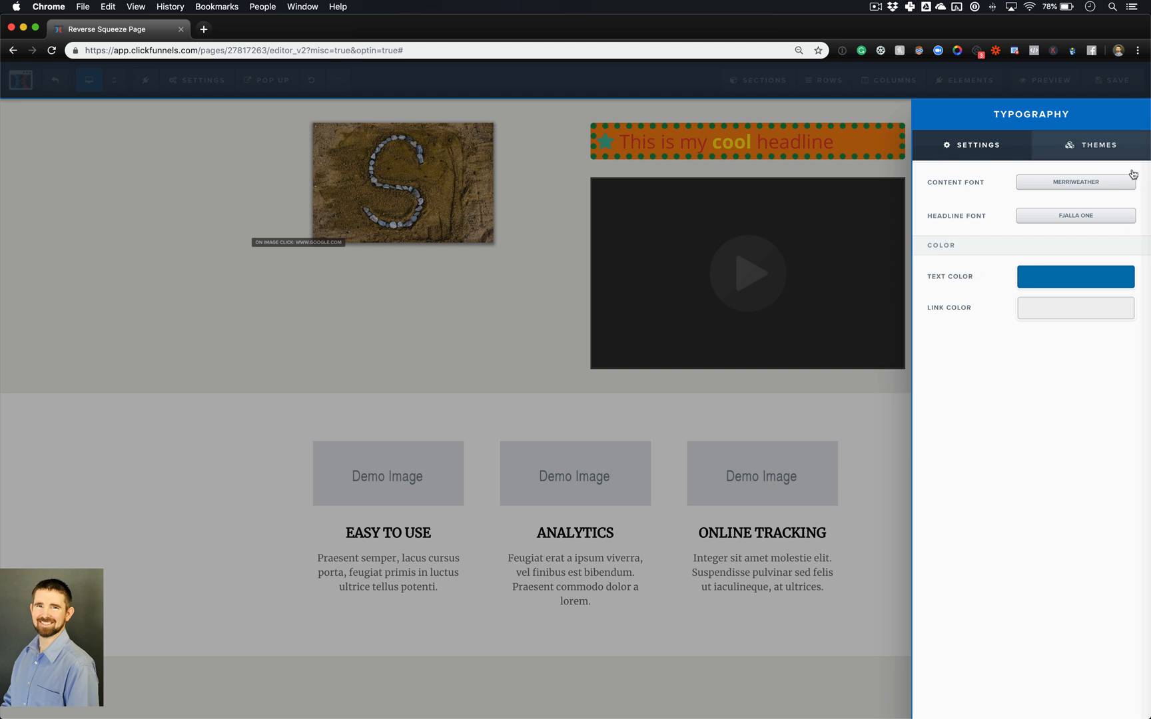
- Try the Montserrat / Roboto, Raleway / Goudy Bookletter 1911, Fira Sans / Fjalla One and Noto Sans / Roboto Slab typography themes
click(1107, 151)
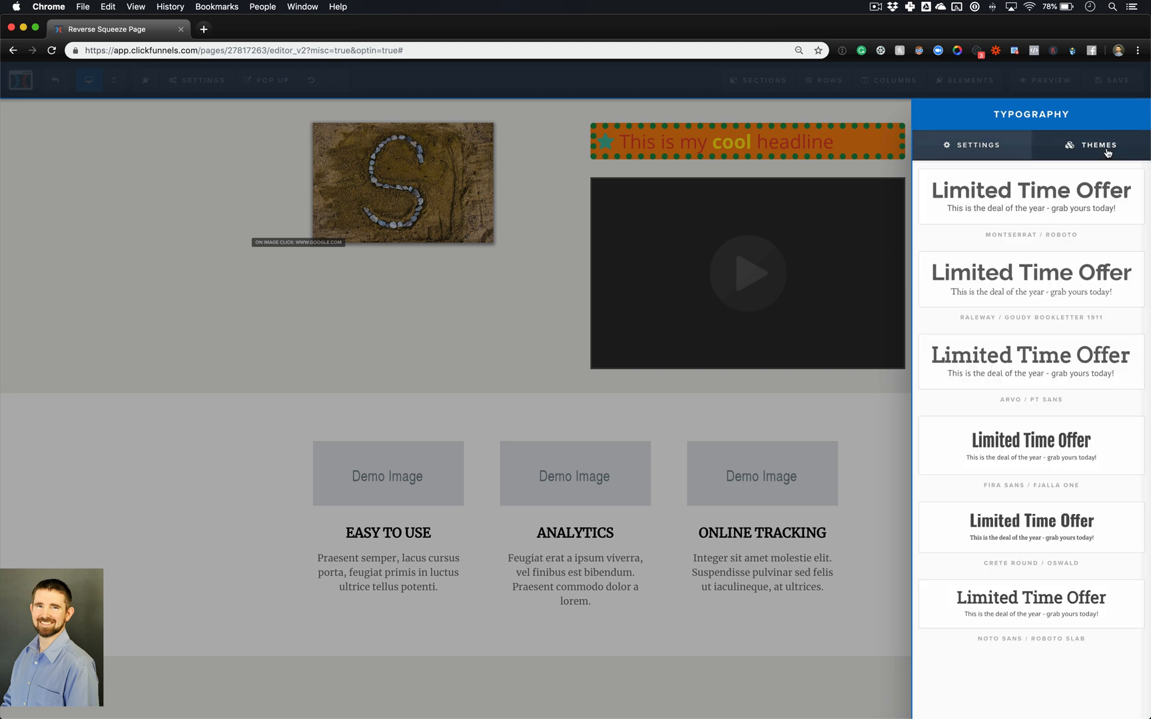
click(1075, 198)
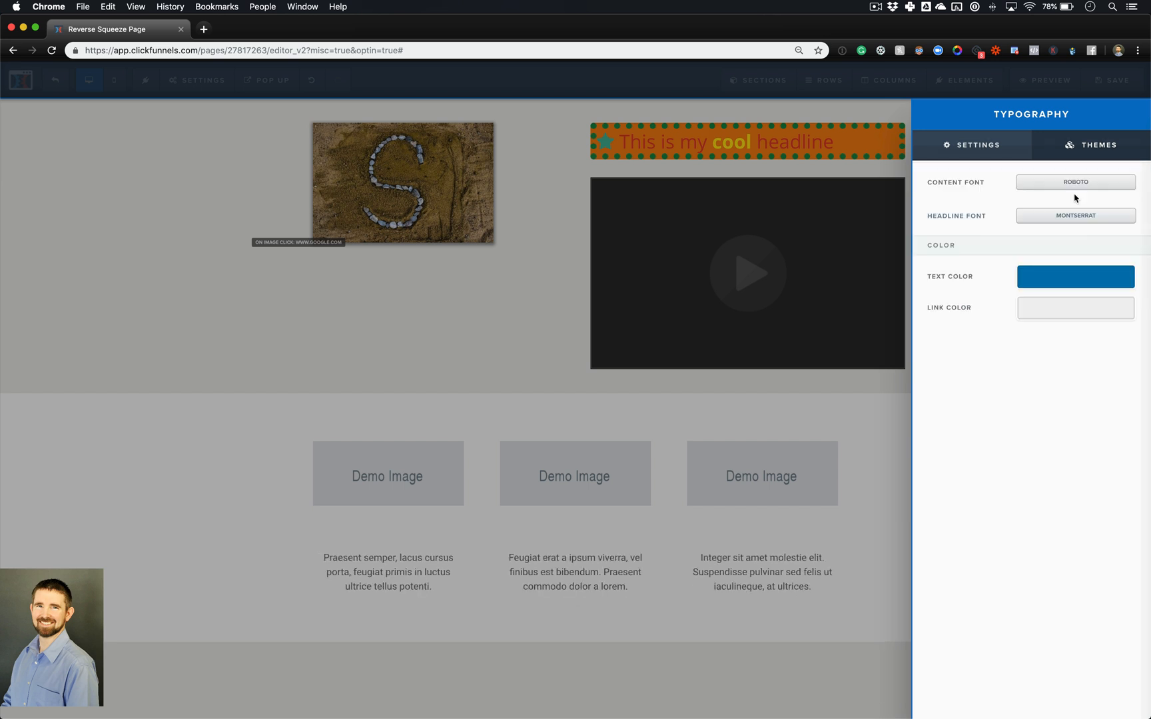
click(1068, 145)
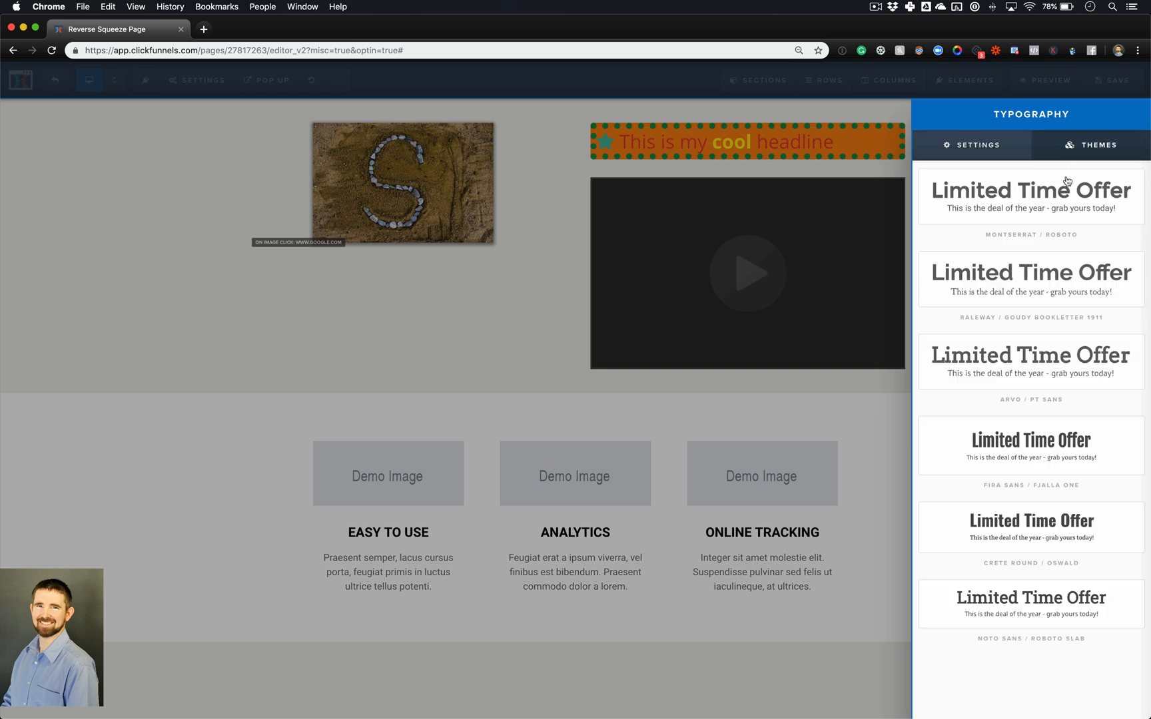
click(1050, 298)
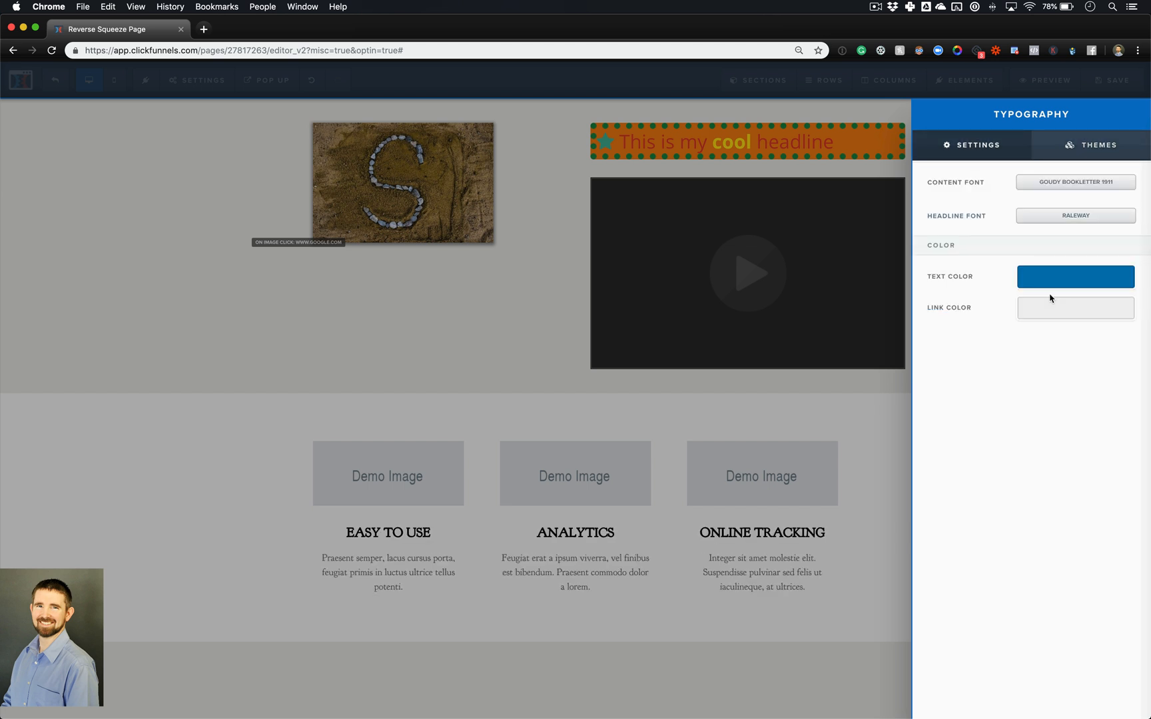
click(1072, 163)
click(1017, 441)
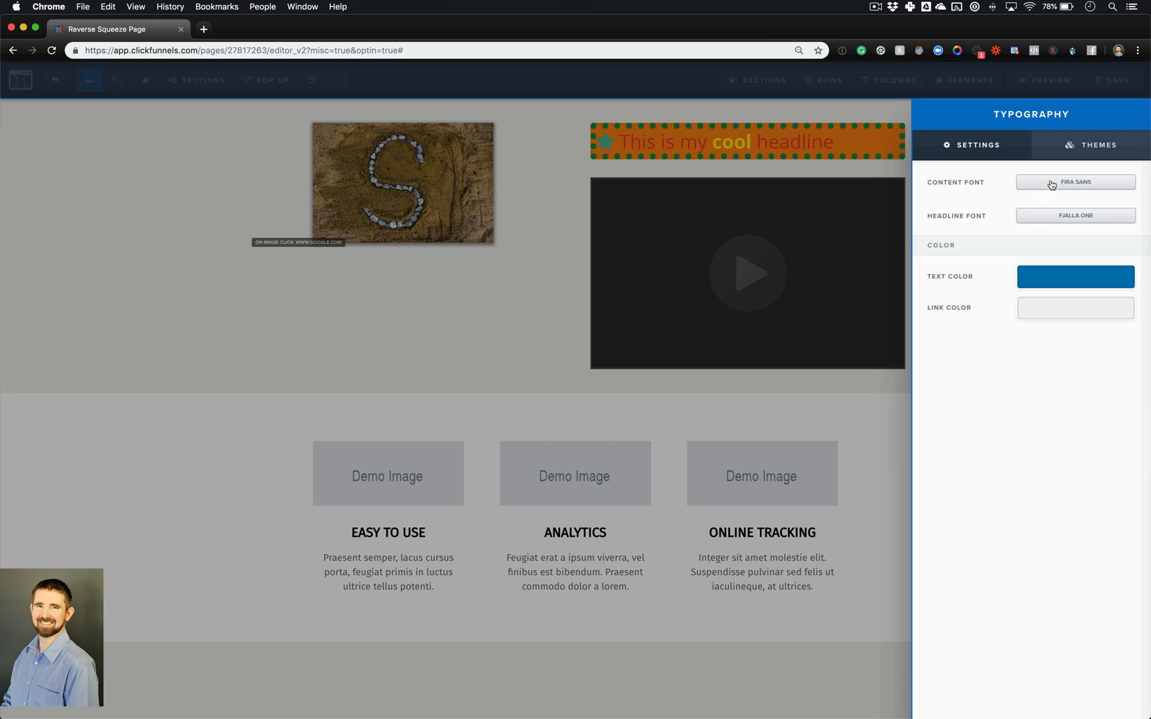
click(1091, 144)
click(1043, 597)
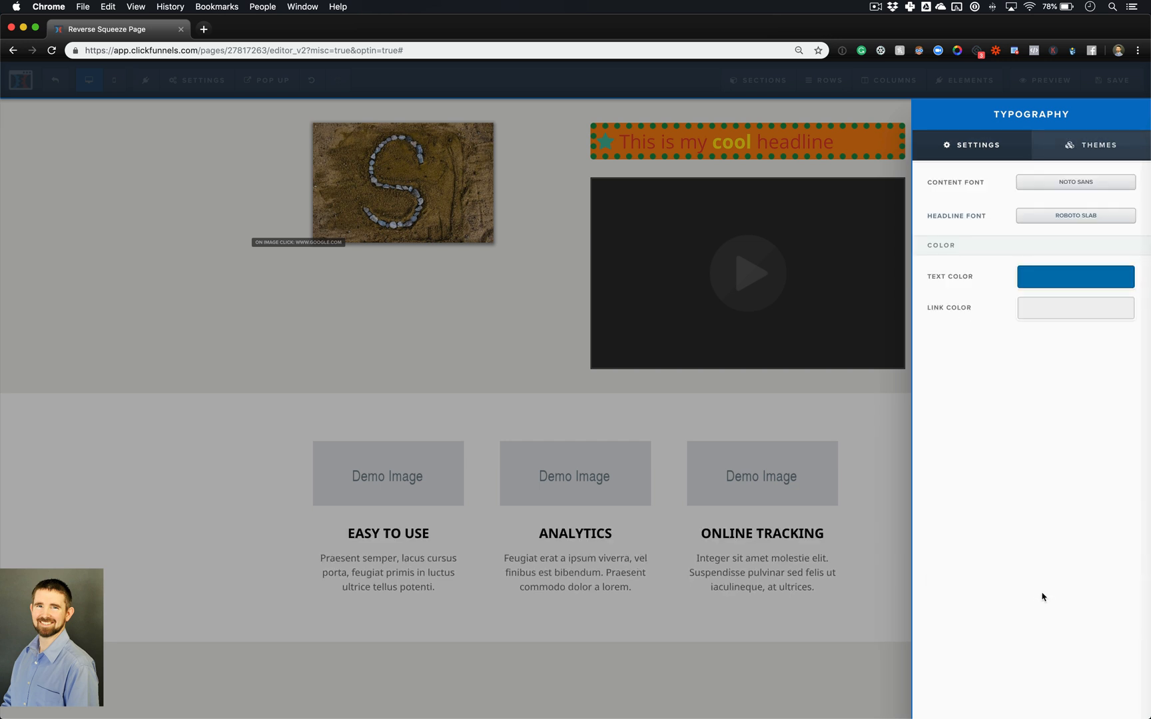
click(1103, 148)
click(1069, 207)
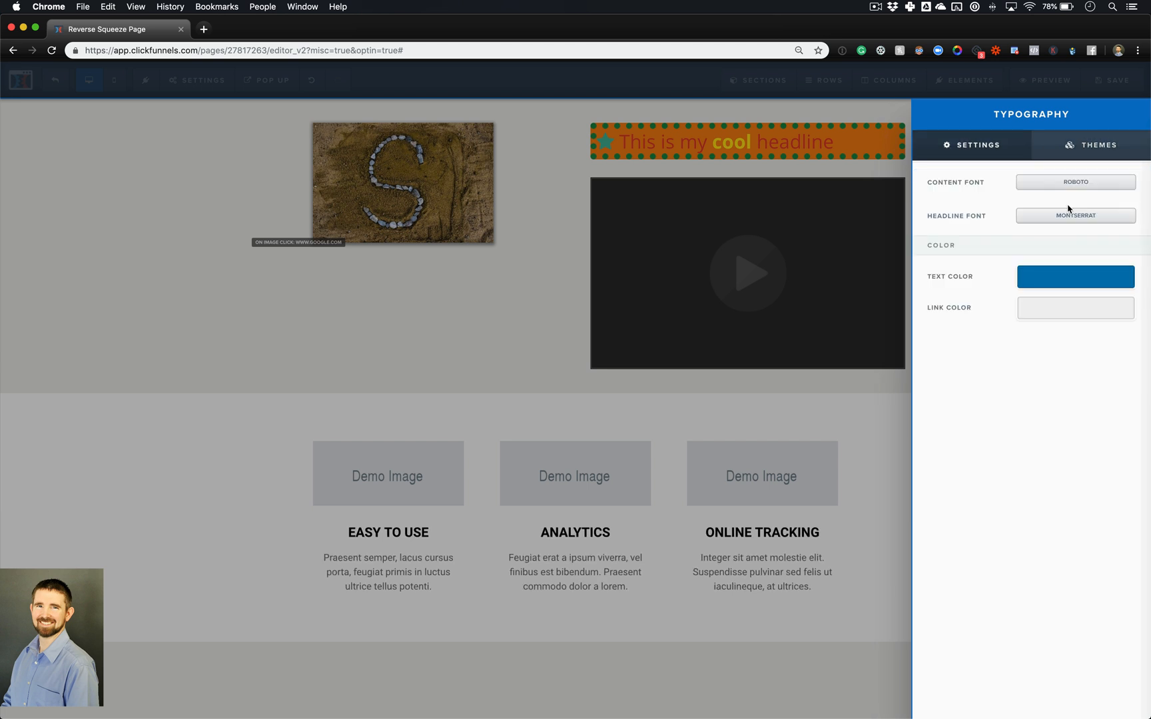
- Apply the Arvo / PT Sans typography theme to the page and close the typography settings
click(1089, 146)
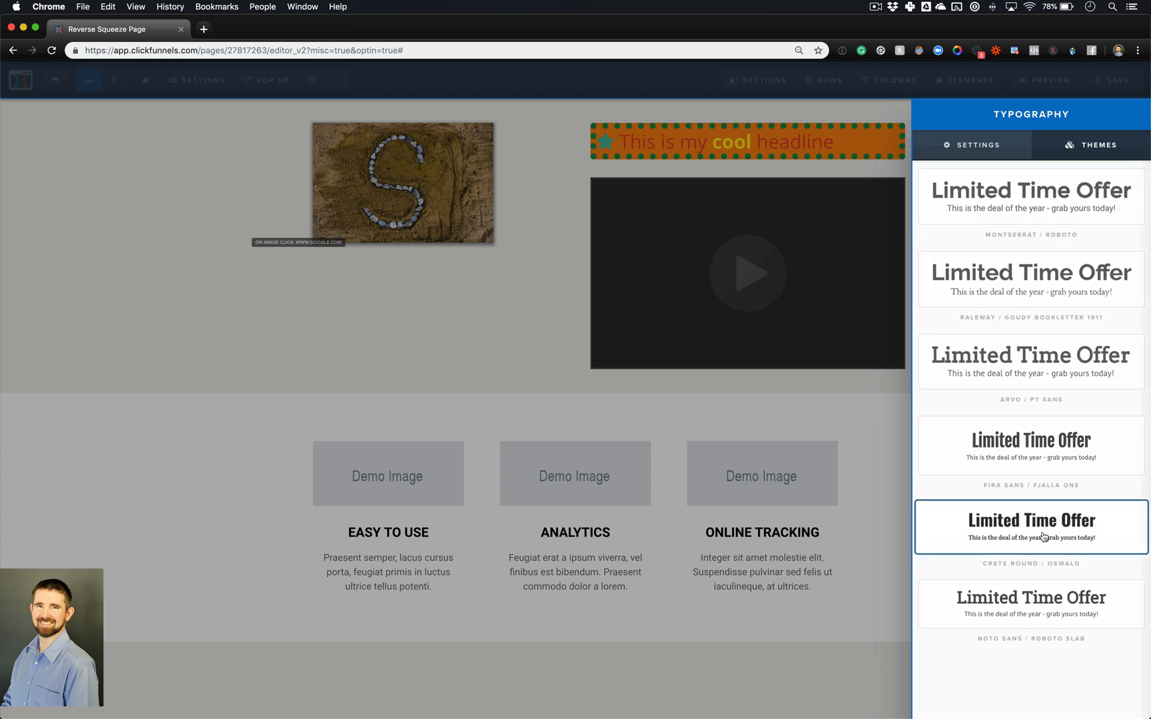
click(1052, 366)
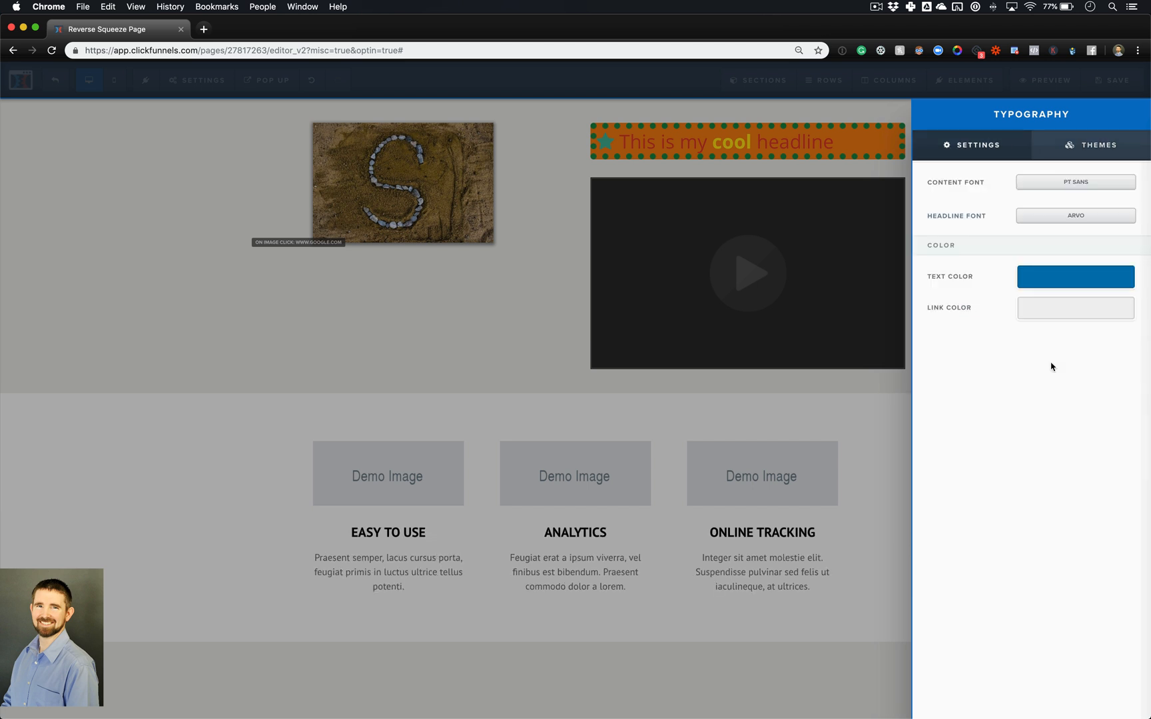
click(573, 373)
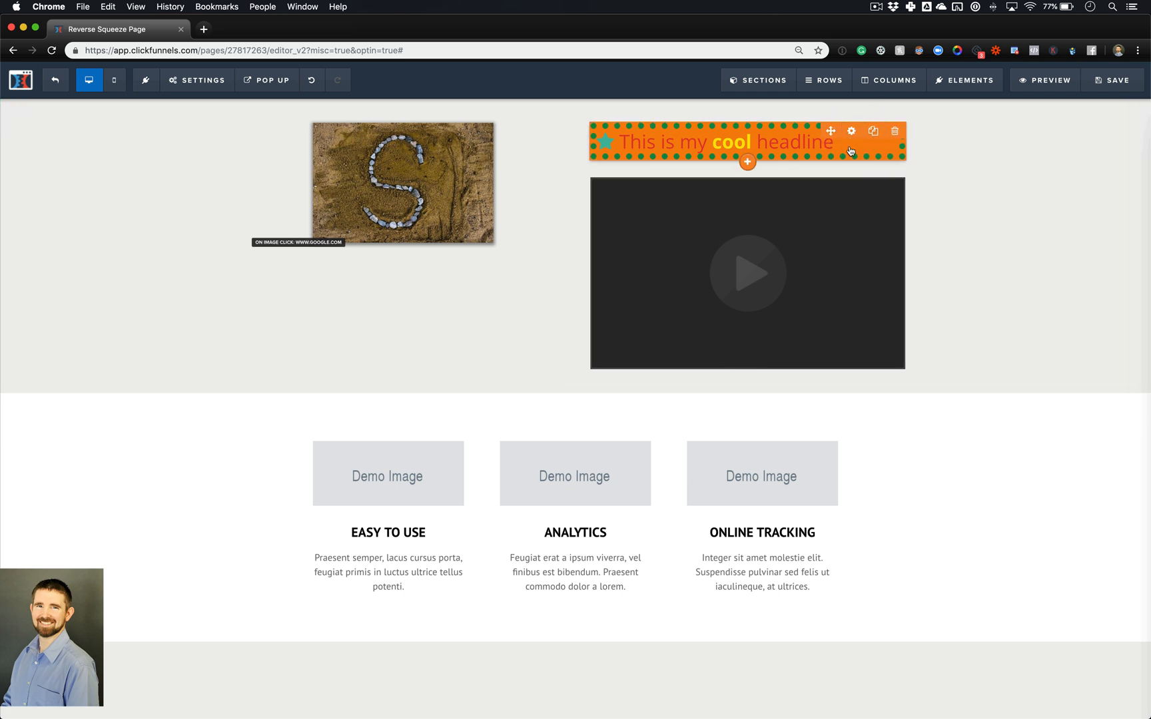
- Add a sub-headline element between the orange headline and the video
click(747, 162)
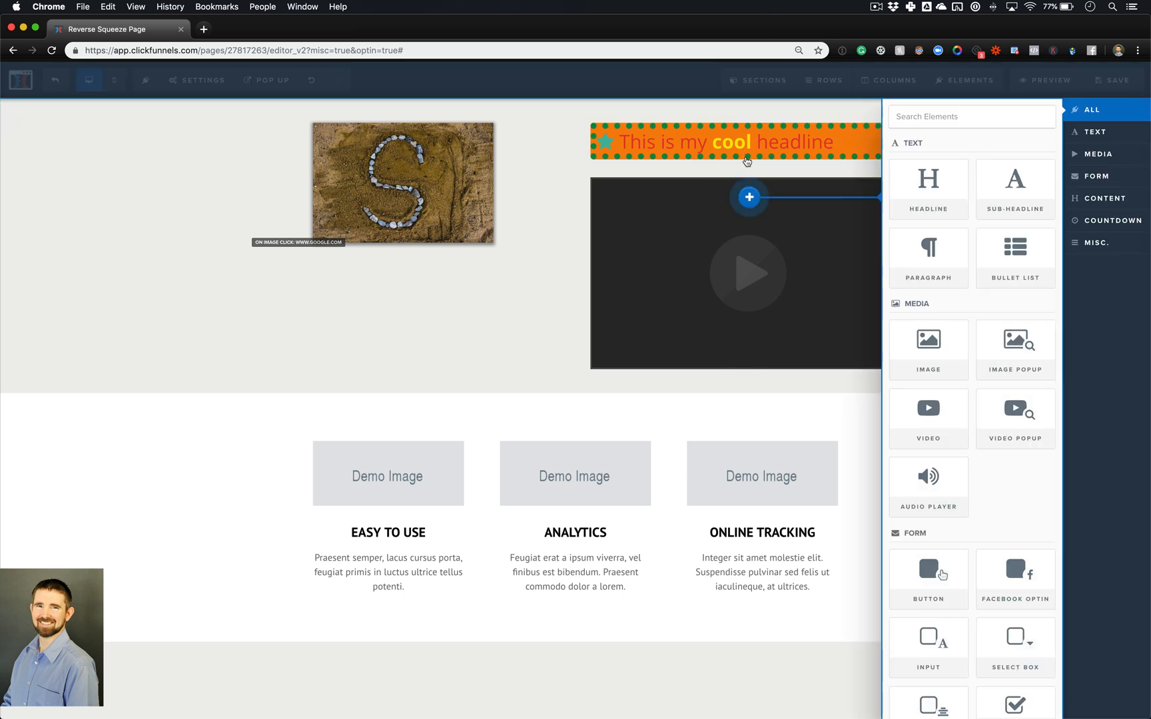
click(1022, 196)
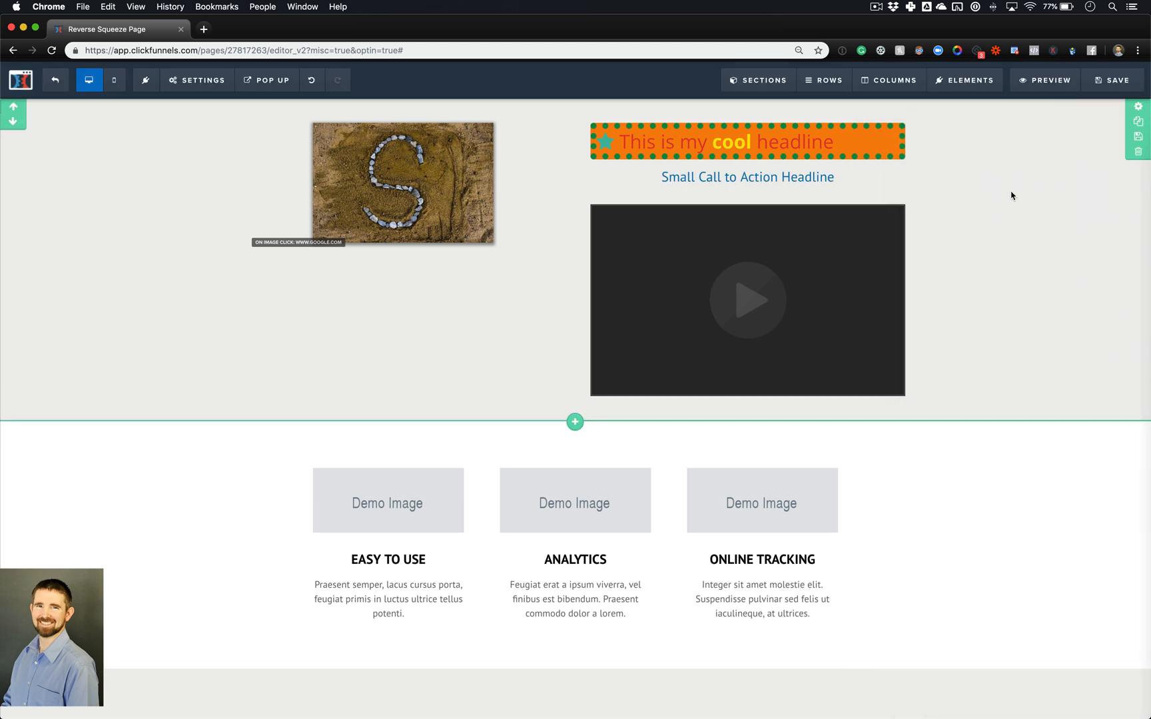
click(787, 178)
click(202, 82)
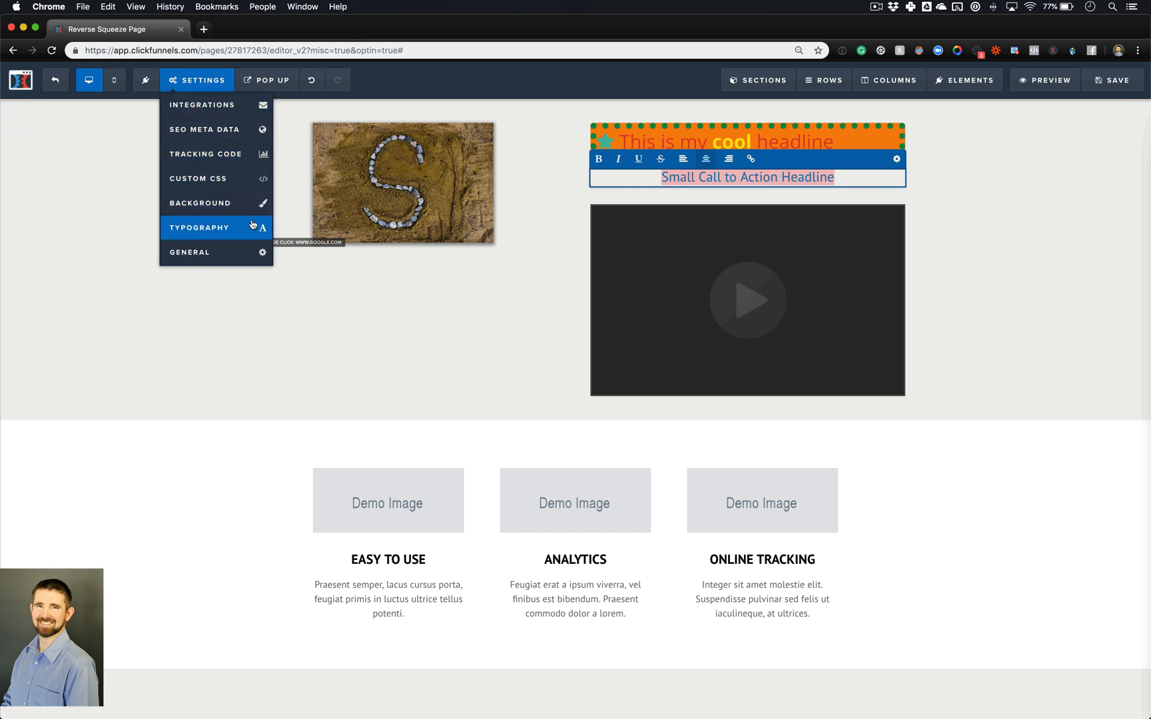
click(1068, 193)
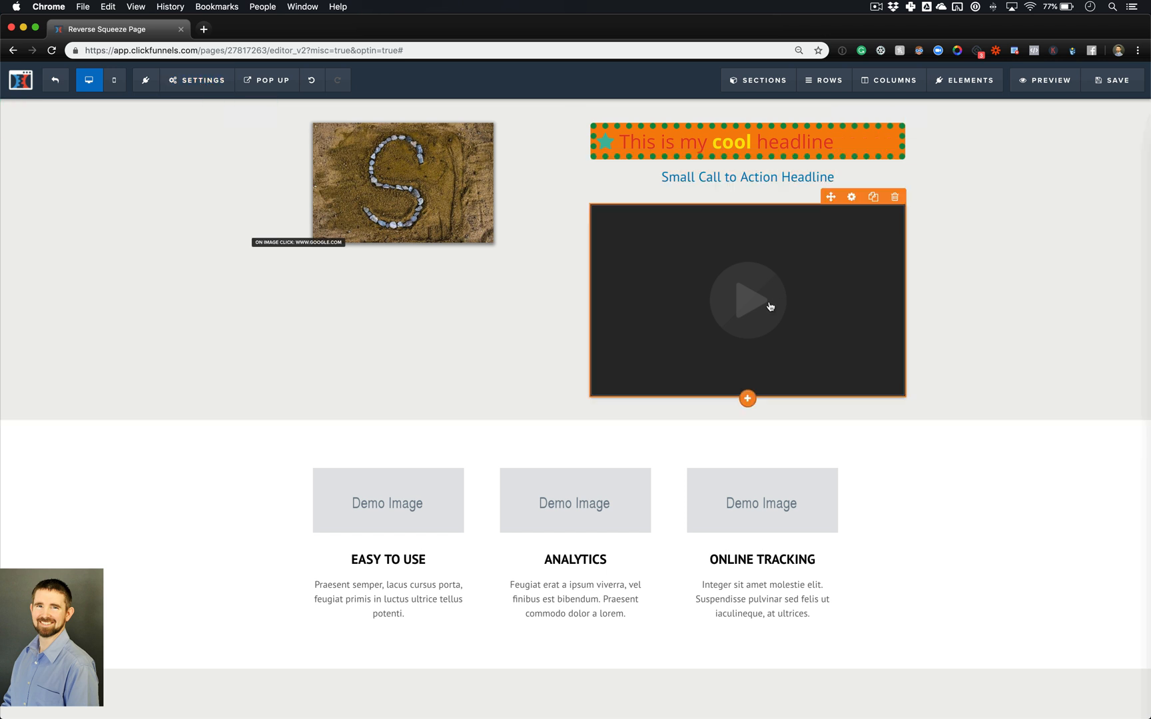
- Try adding a medium-width section between the video section and the three-column section, and delete it
mouse_move(791, 75)
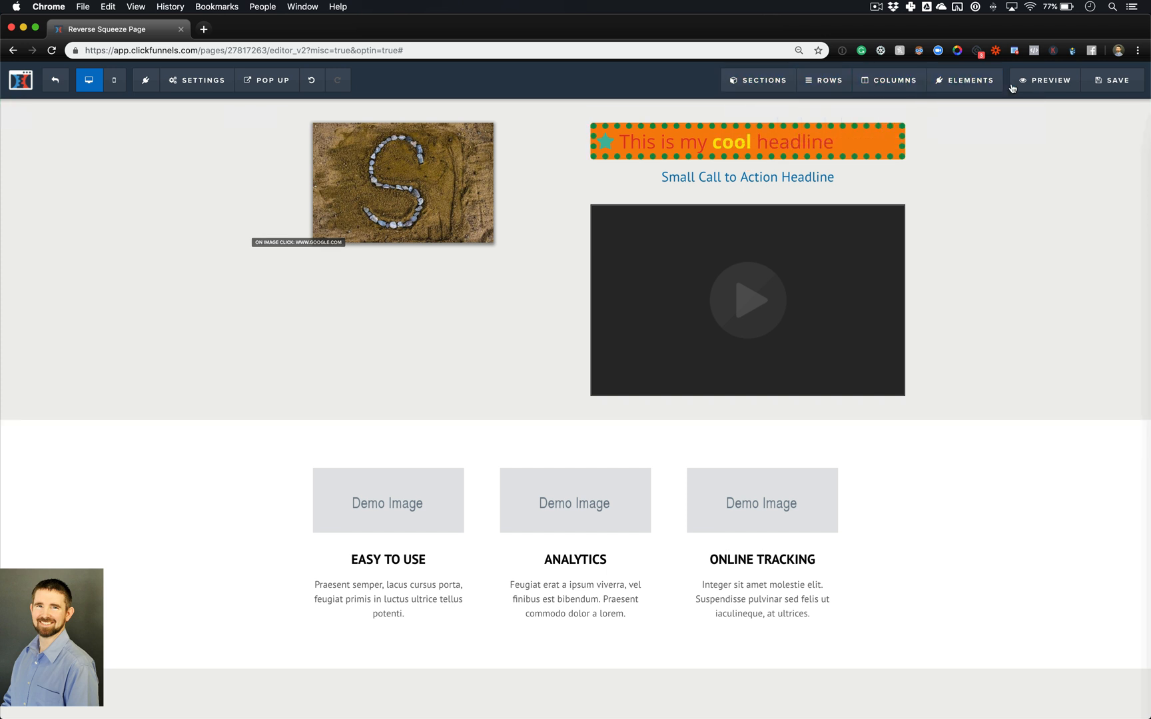
mouse_move(754, 91)
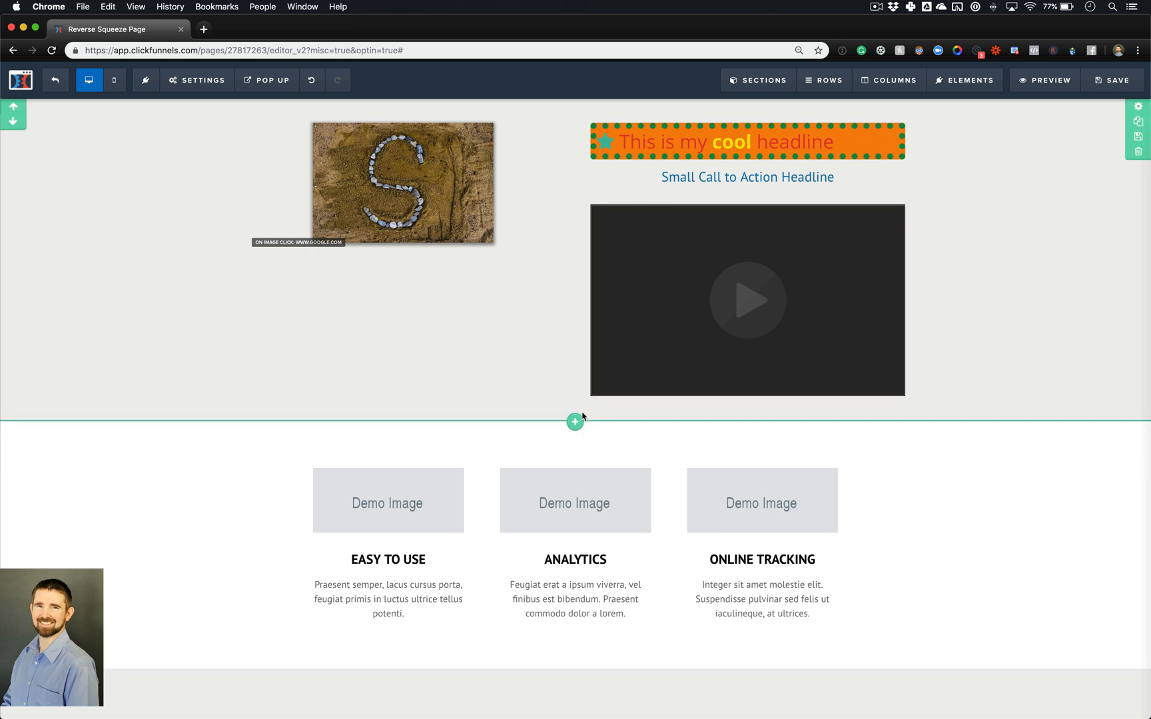
click(777, 82)
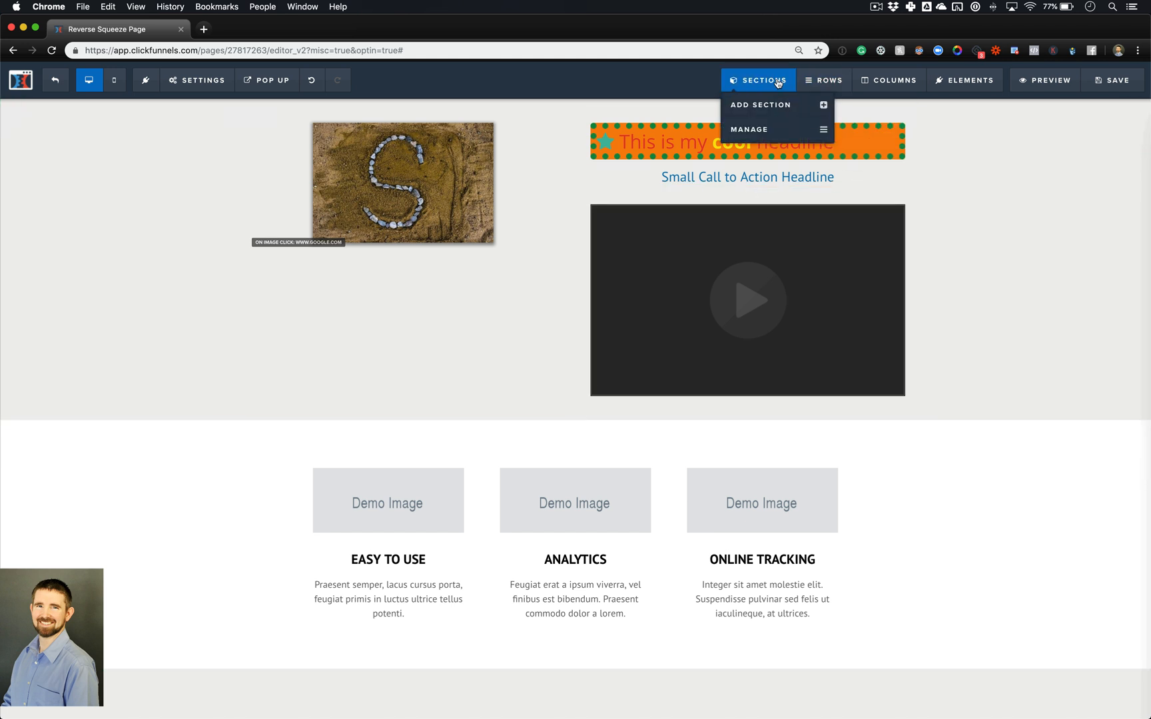
click(751, 108)
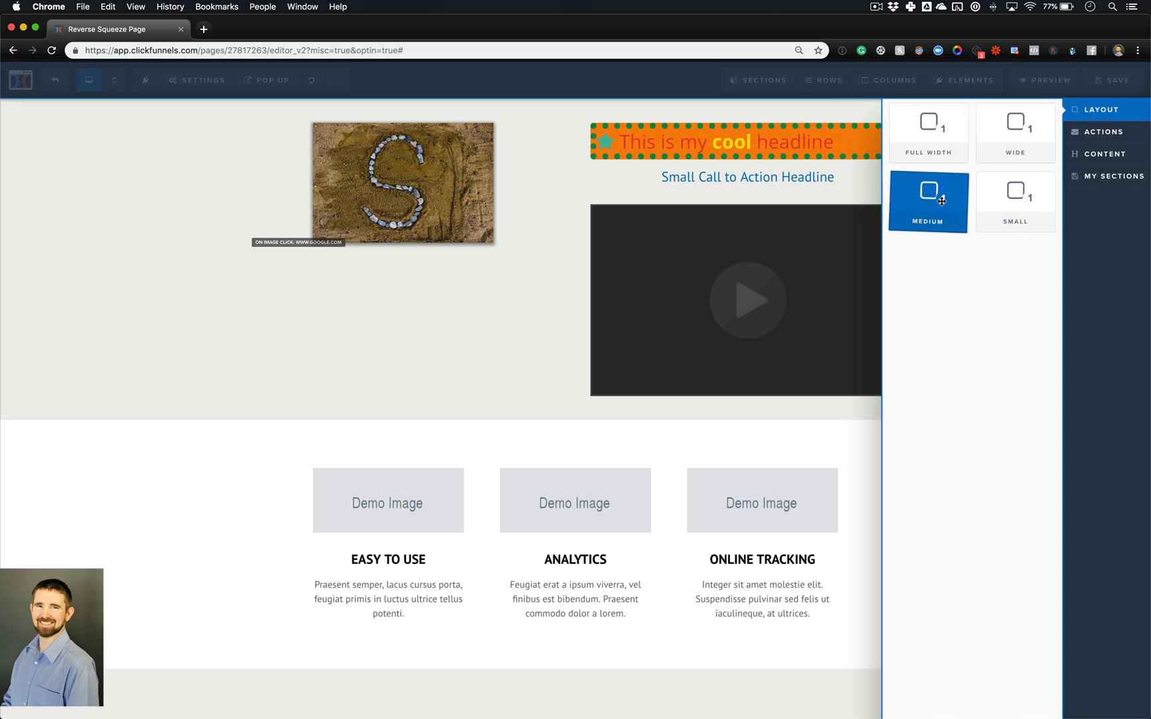
drag(871, 301, 675, 472)
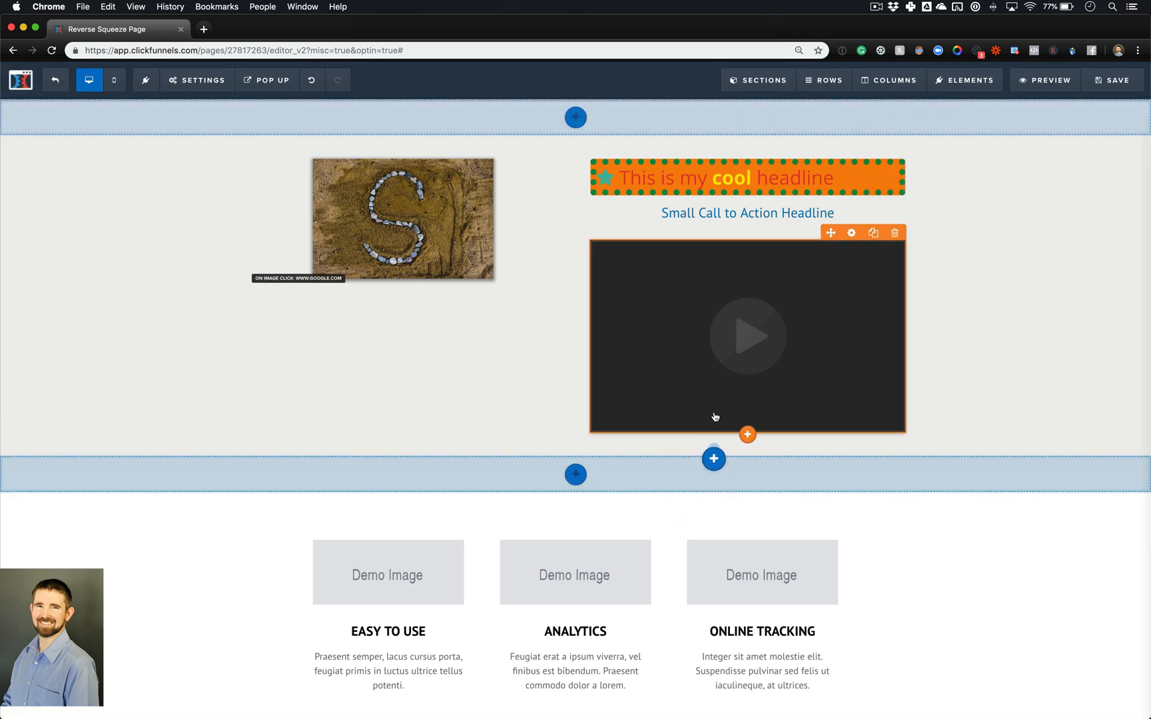
drag(714, 411, 711, 470)
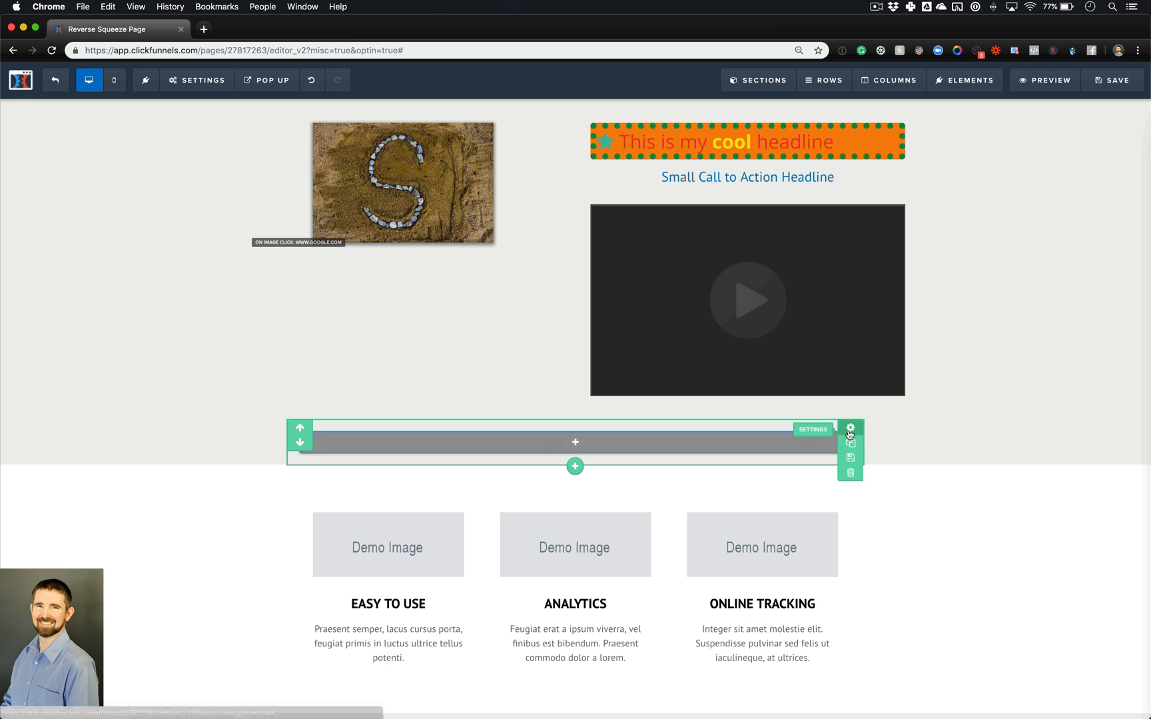
click(852, 475)
key(Return)
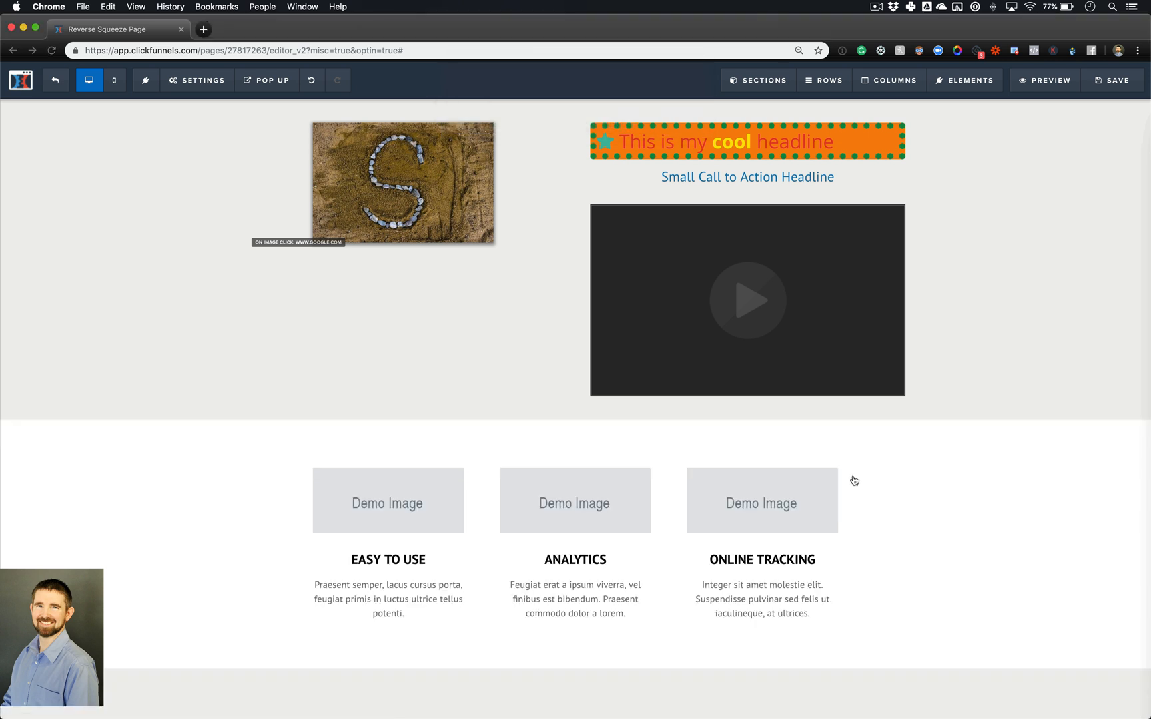
- Clone the three-column Easy to Use / Analytics / Online Tracking section several times
mouse_move(765, 83)
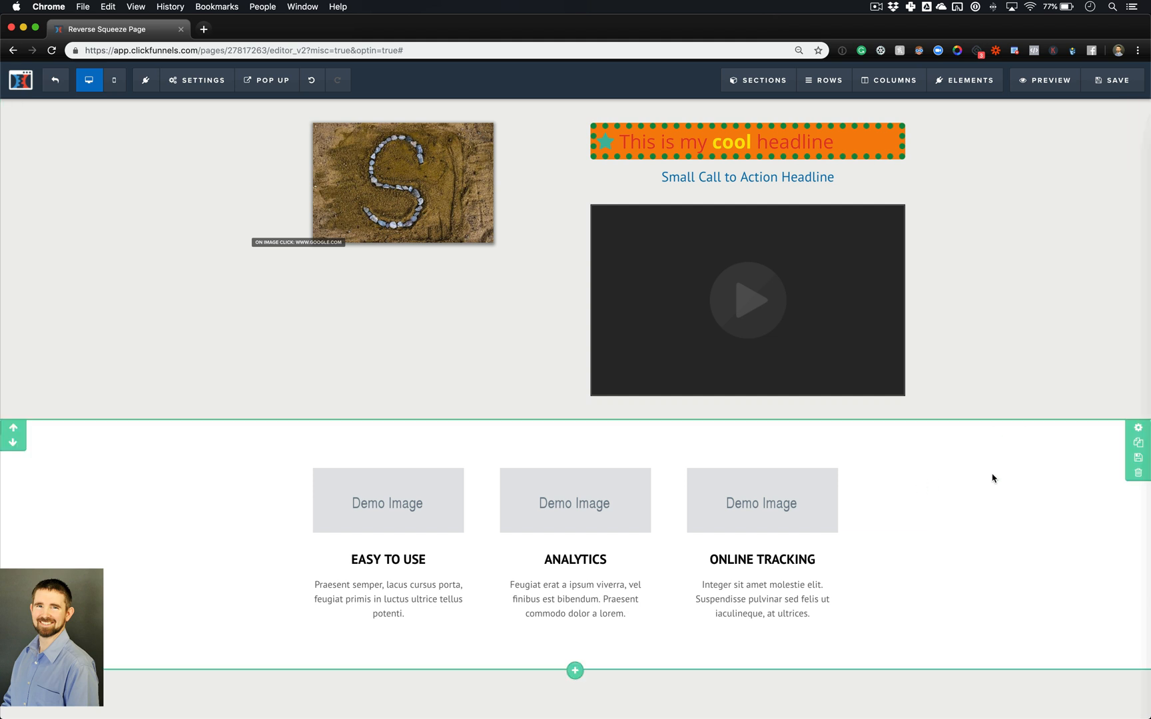
click(1136, 443)
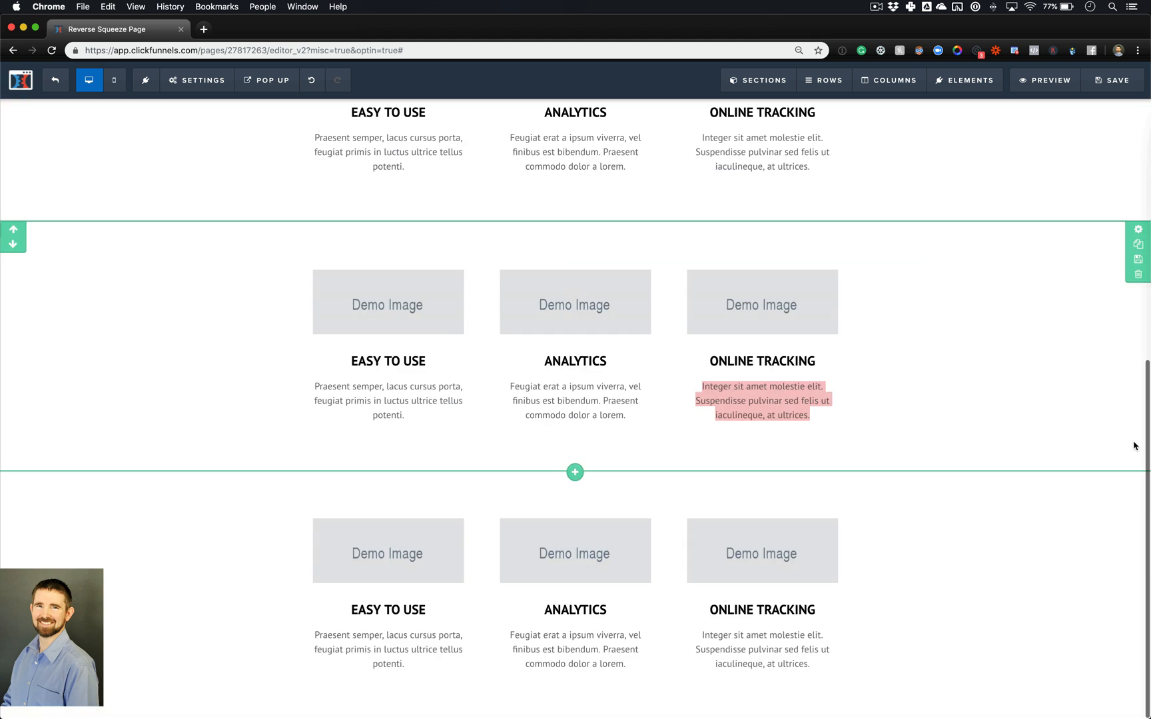
click(1137, 244)
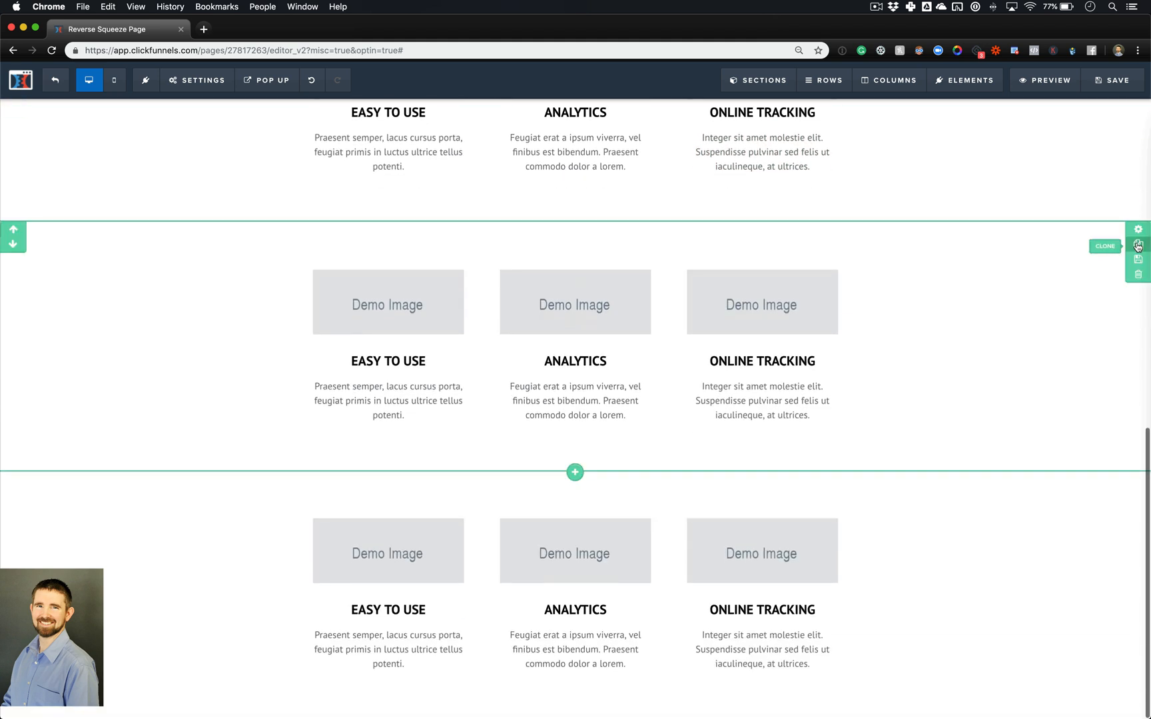
click(1137, 245)
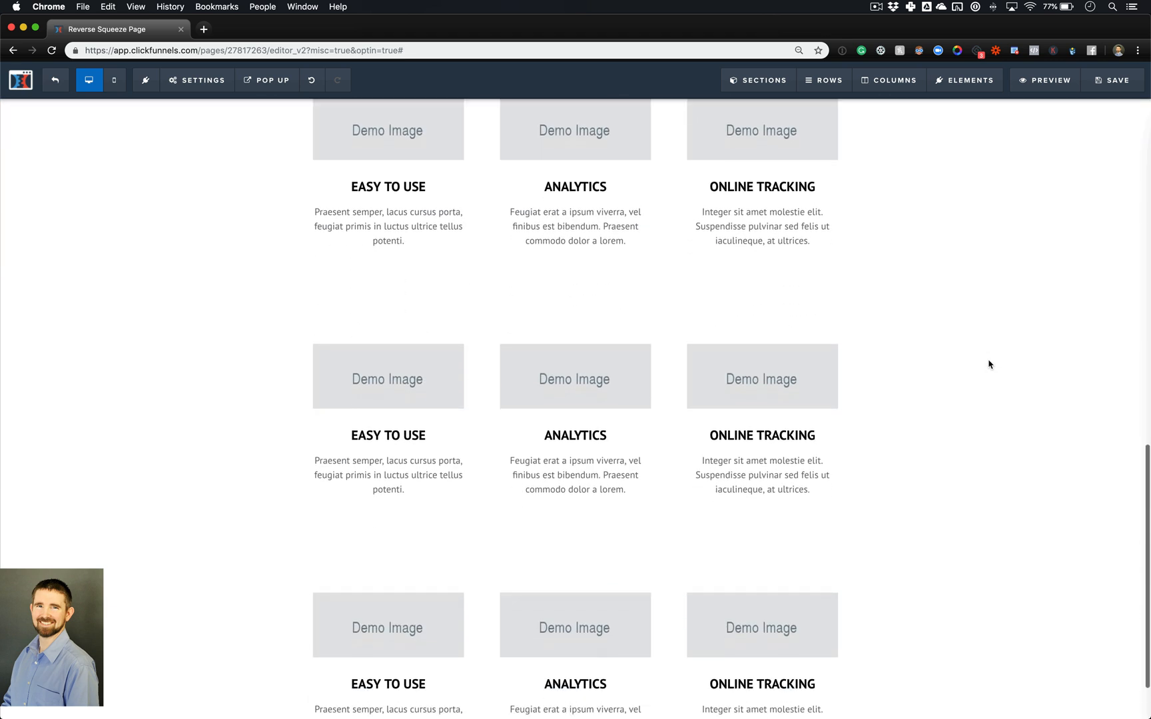
- Insert the ready-made action section with the book cover and "Extremely Limited Time Offer" between the cloned three-column sections
mouse_move(749, 77)
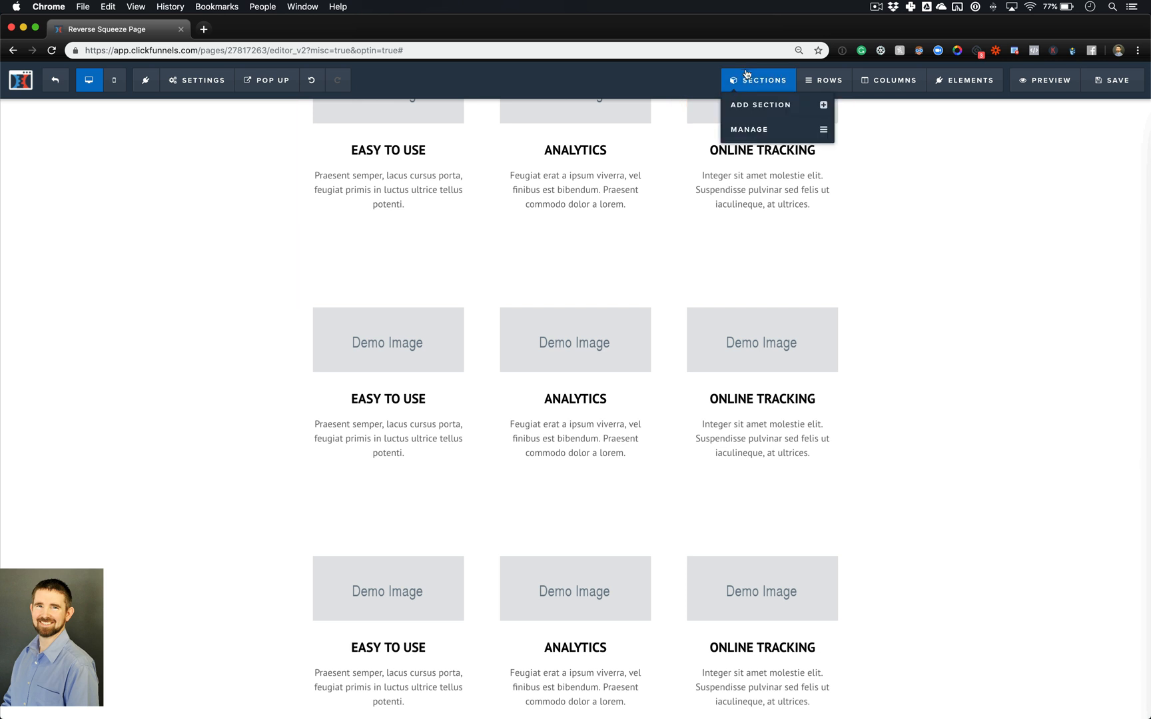
click(759, 105)
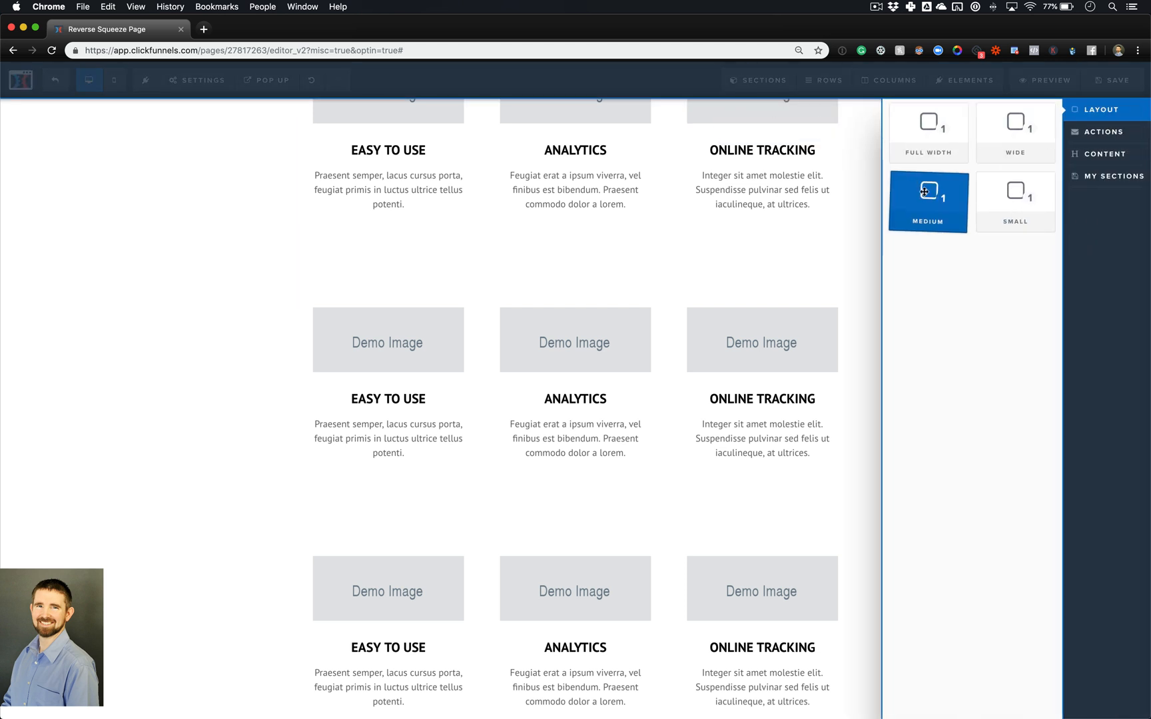
click(1102, 132)
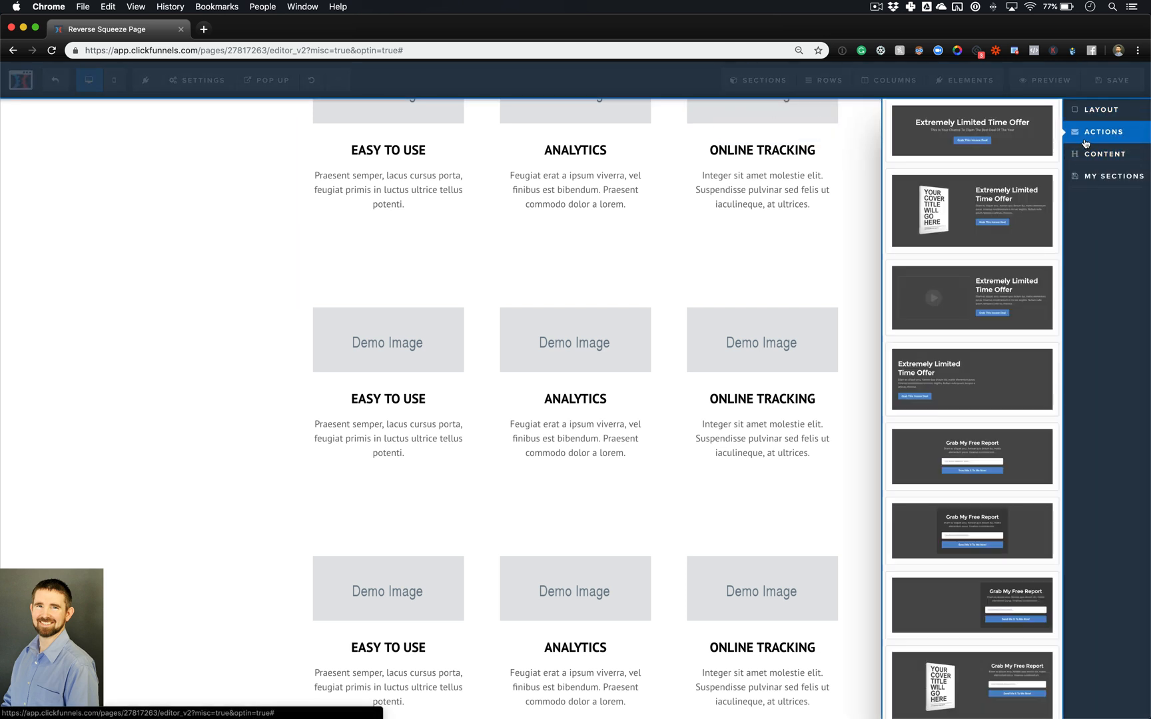
drag(995, 220, 756, 281)
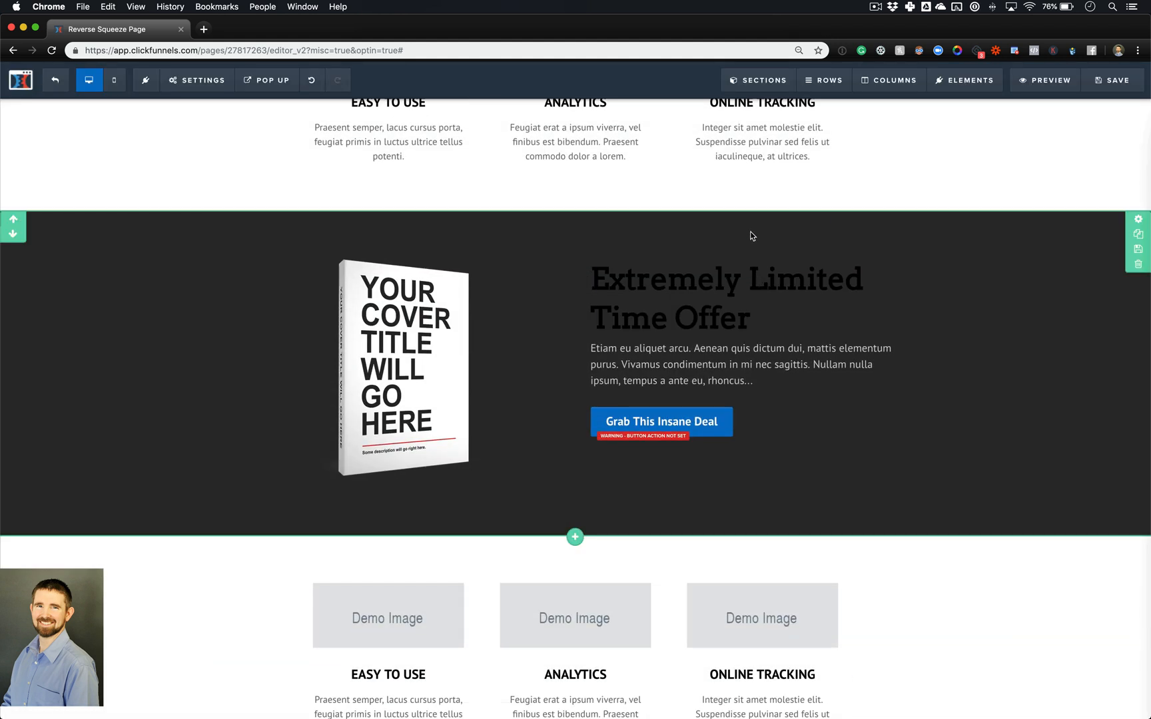
- Add a six-column row beneath the content of the first Easy to Use / Analytics / Online Tracking section
scroll(759, 212, up, 10)
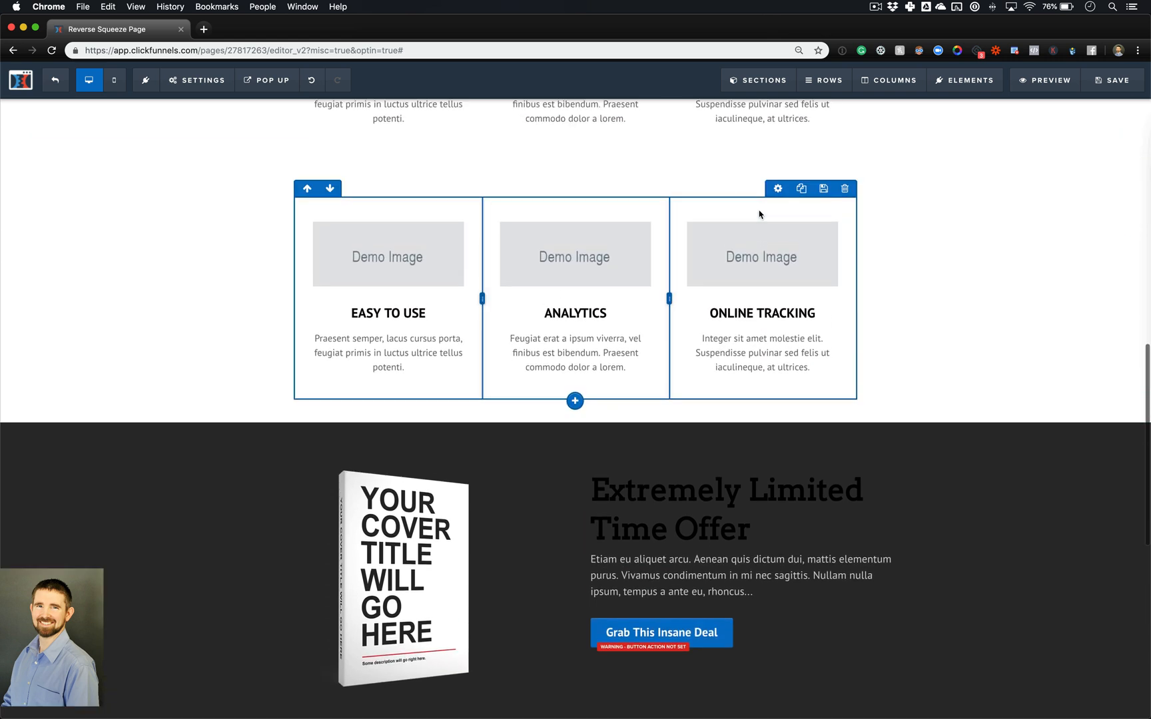
scroll(581, 213, up, 5)
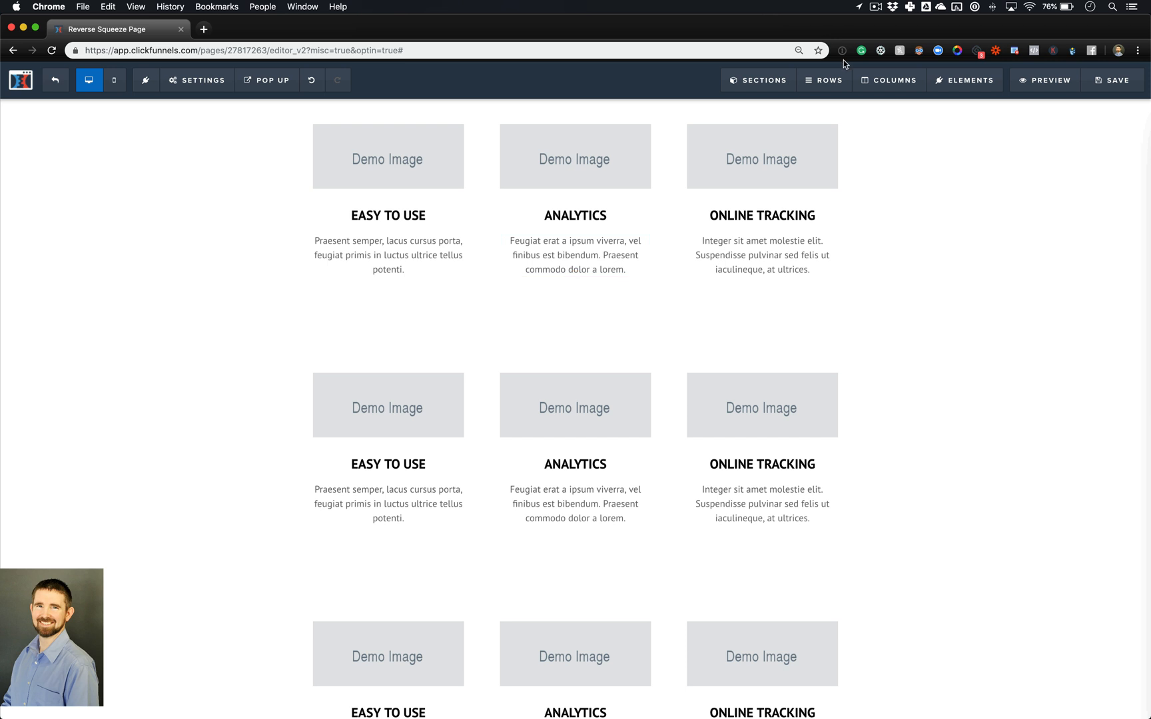
click(826, 80)
click(832, 107)
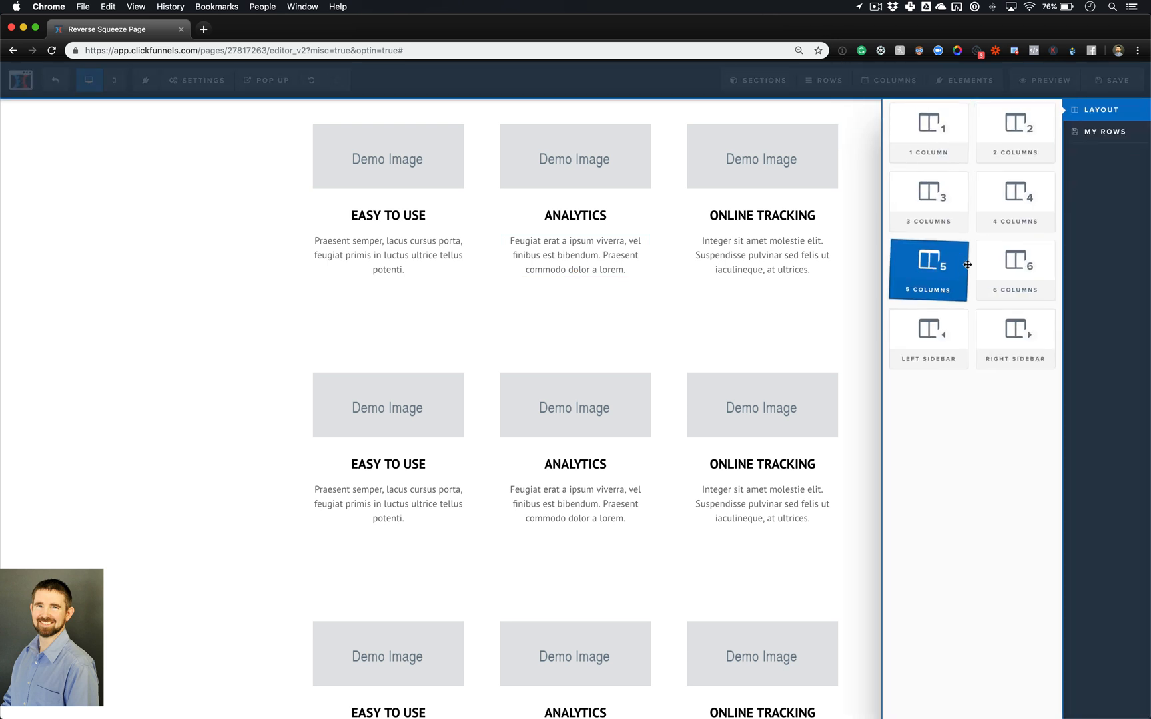
drag(1018, 277, 724, 357)
scroll(724, 356, down, 2)
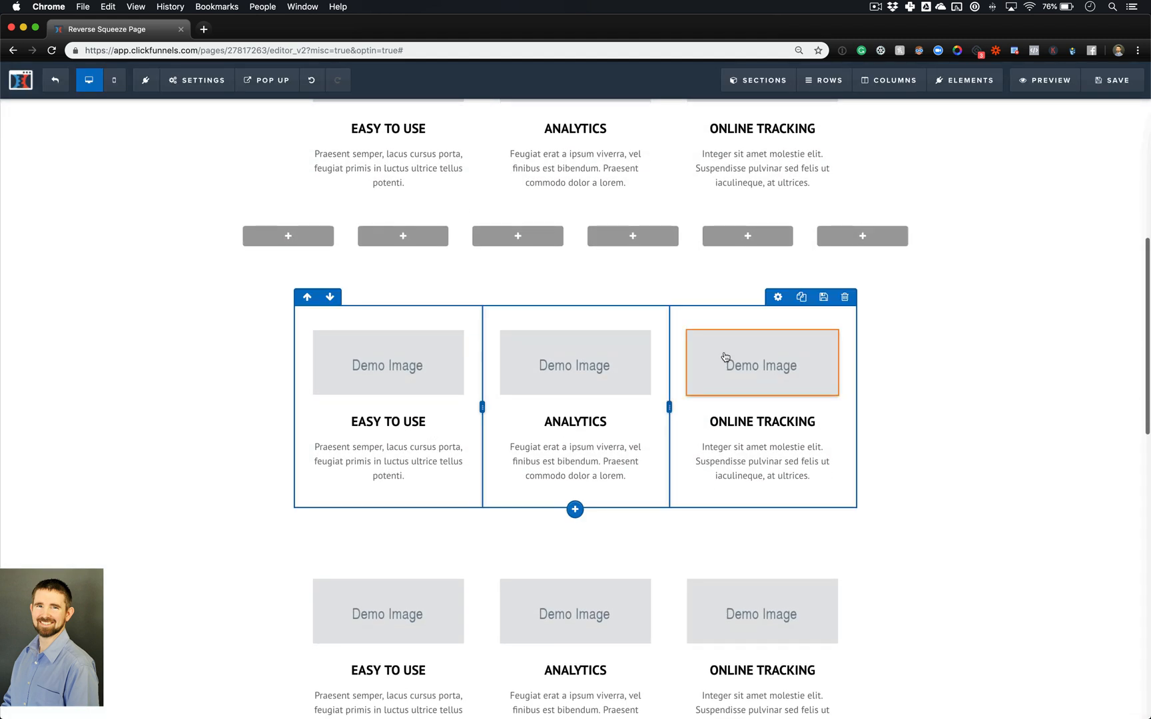
- Fill the six-column row with an image in the fifth column, a video popup in the third and a button in the first
scroll(666, 313, up, 3)
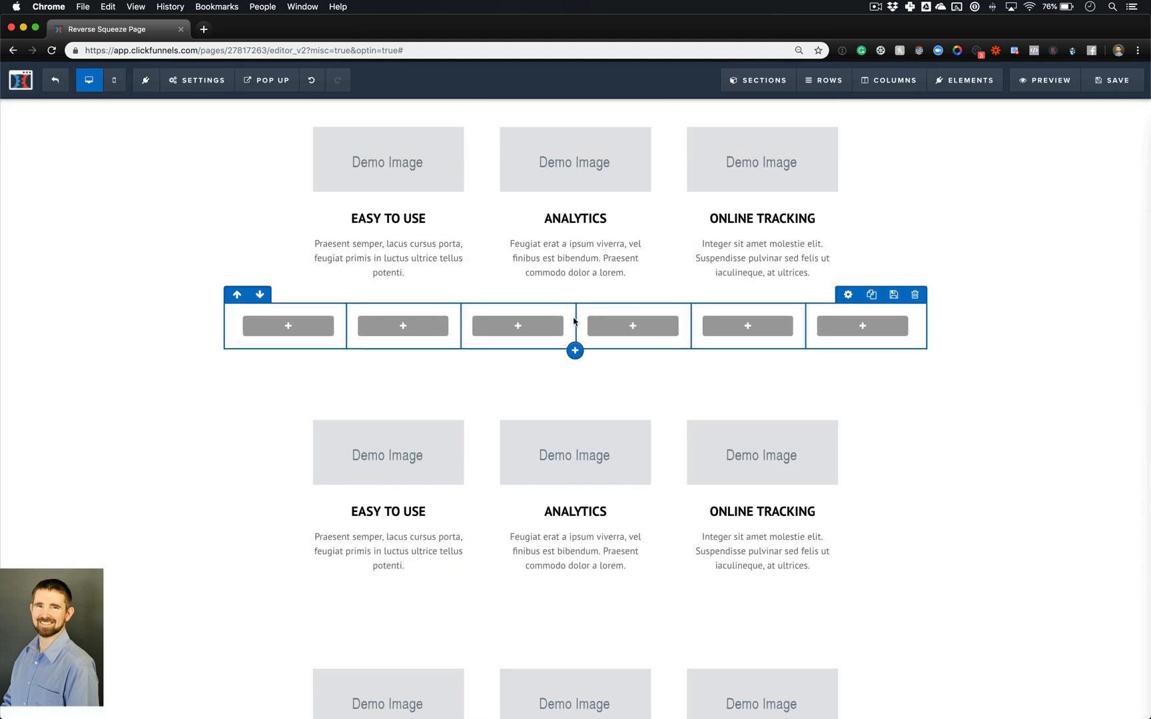
click(732, 327)
click(917, 358)
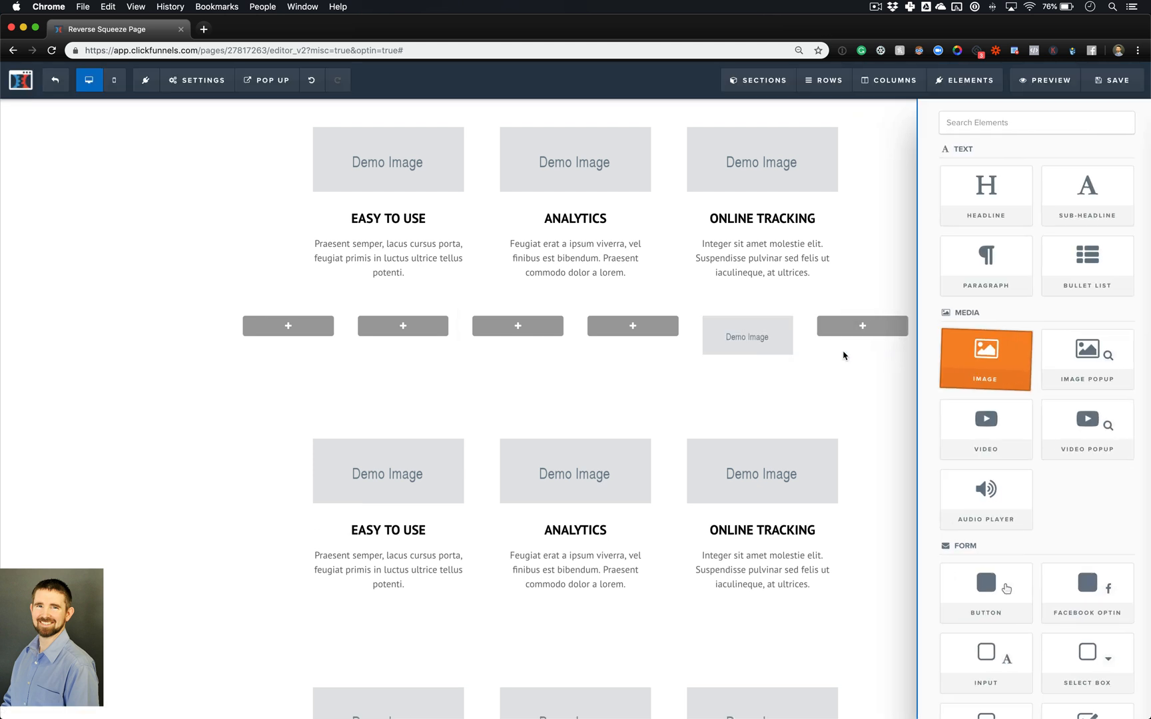
click(542, 326)
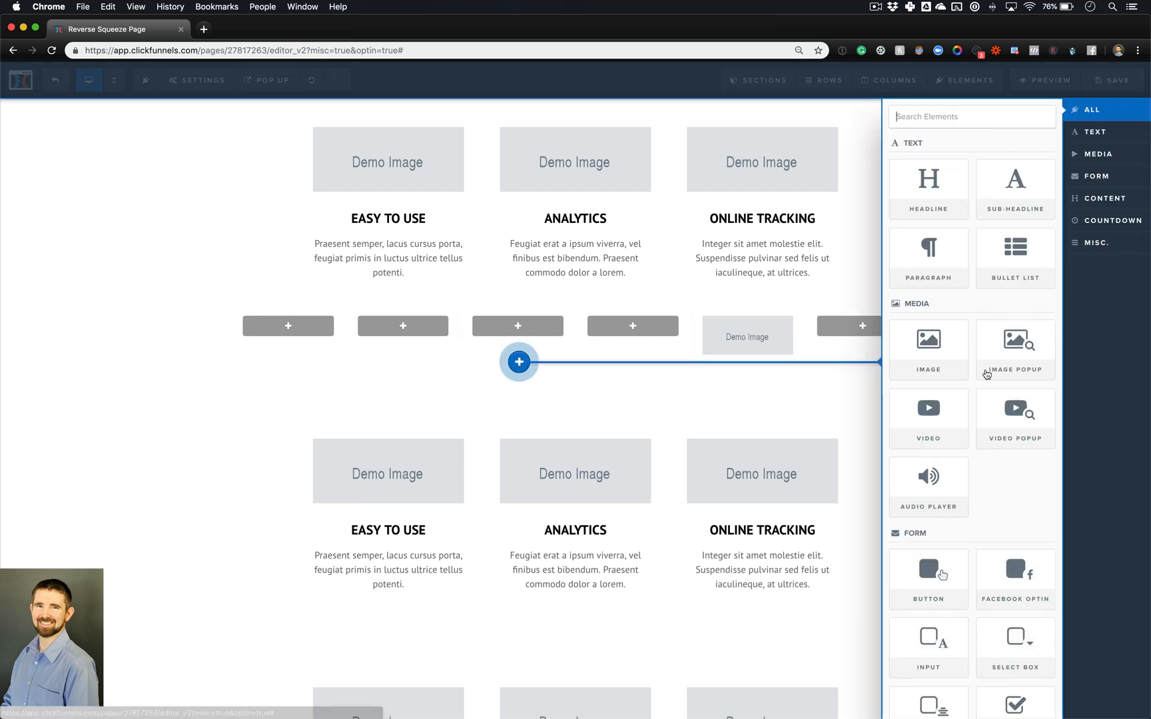
click(1019, 421)
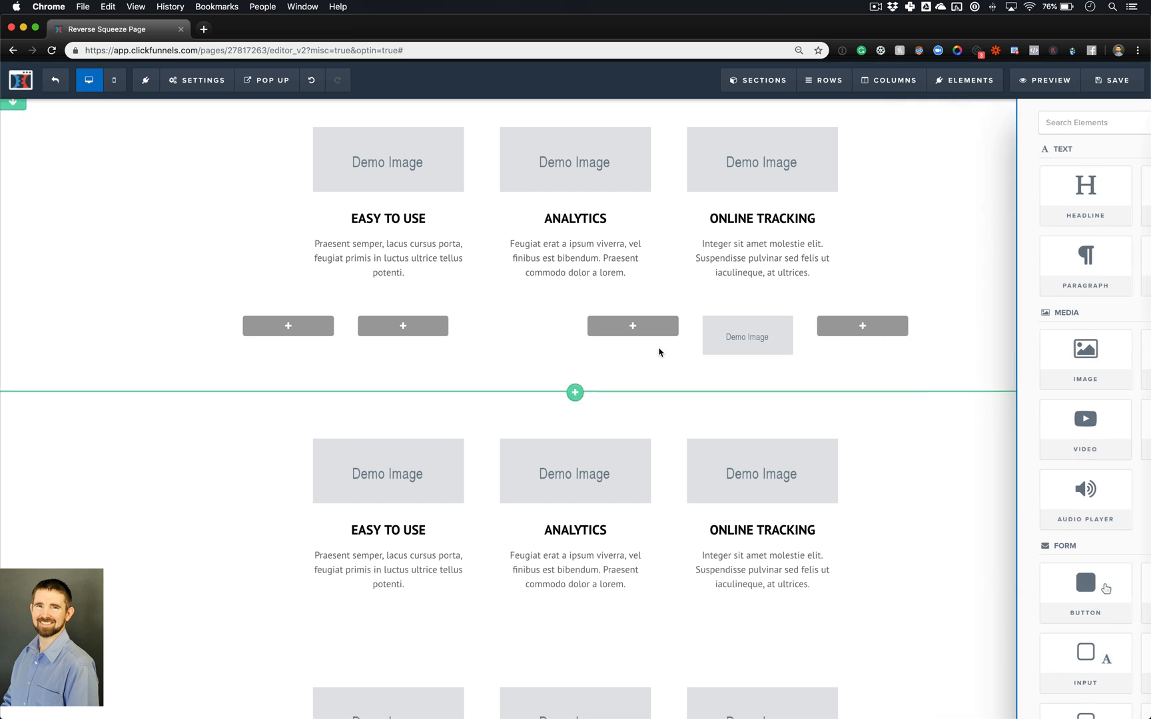
click(288, 325)
click(954, 578)
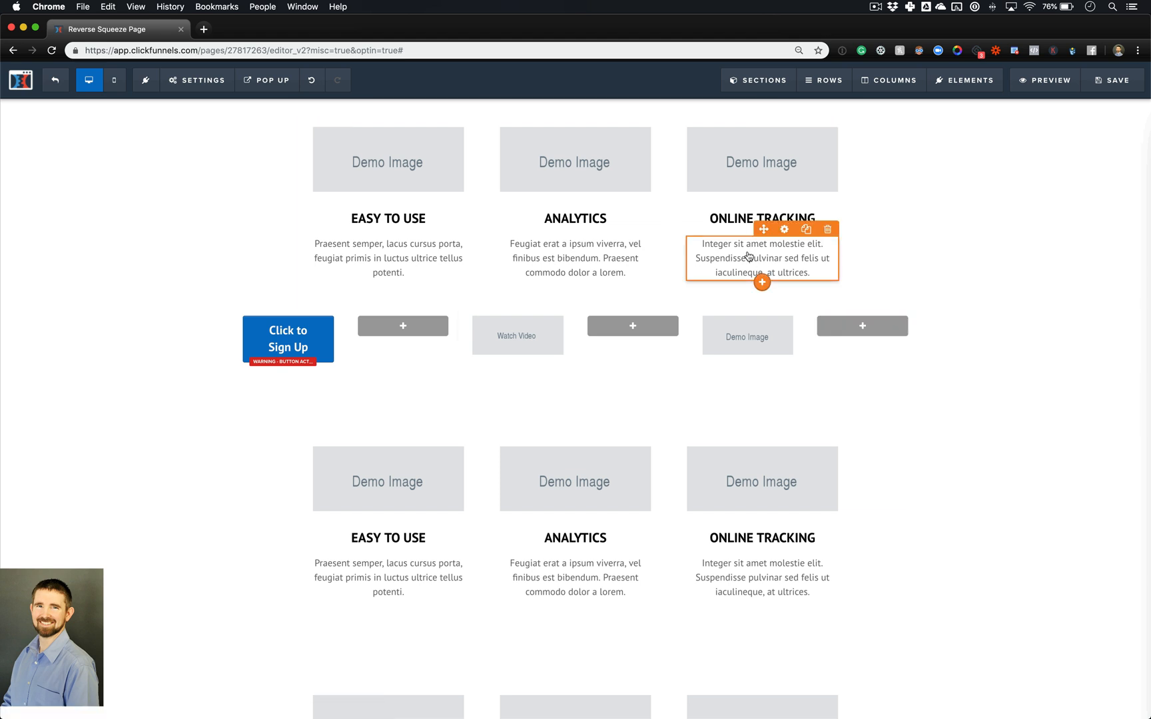
- Review the page's column list and open the settings of the third column in the section directly below the dark offer section
scroll(759, 287, up, 5)
scroll(753, 266, down, 10)
scroll(749, 256, down, 6)
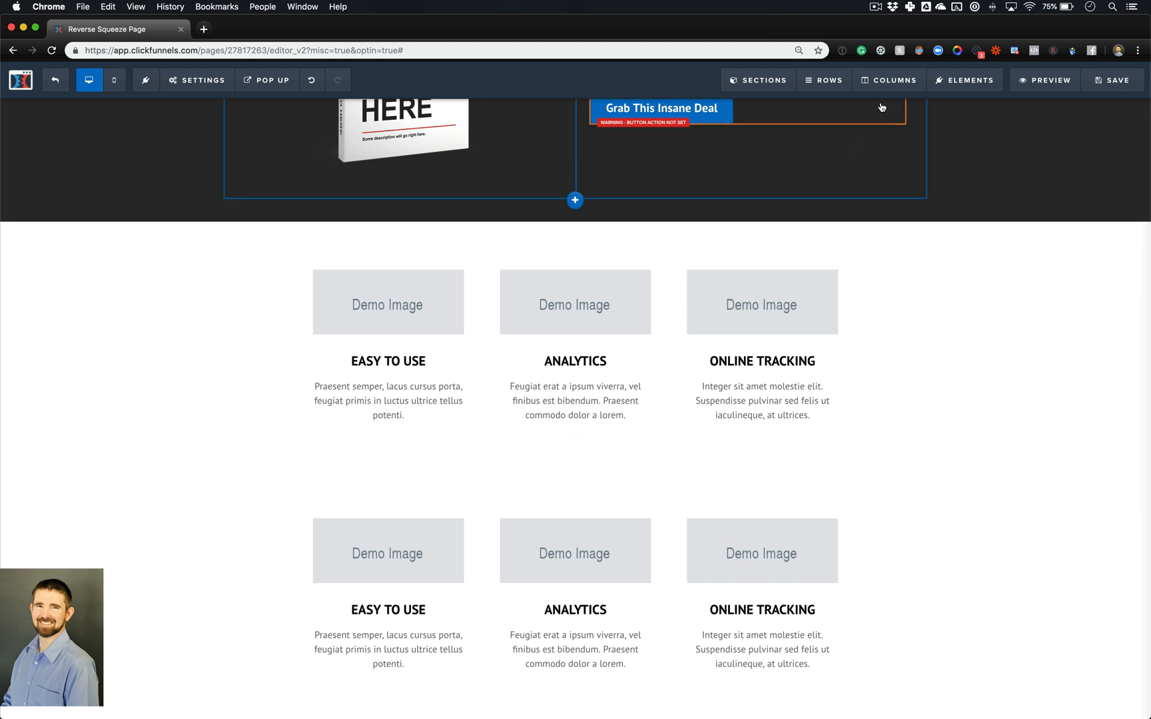
click(889, 83)
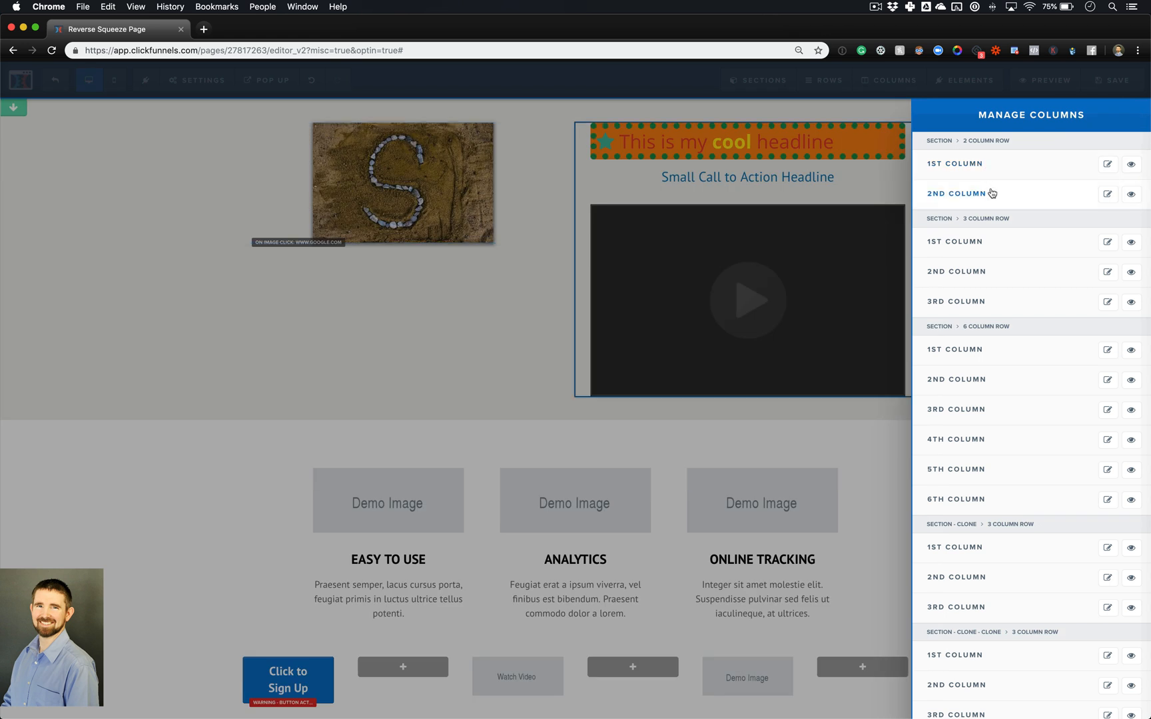
mouse_move(1003, 254)
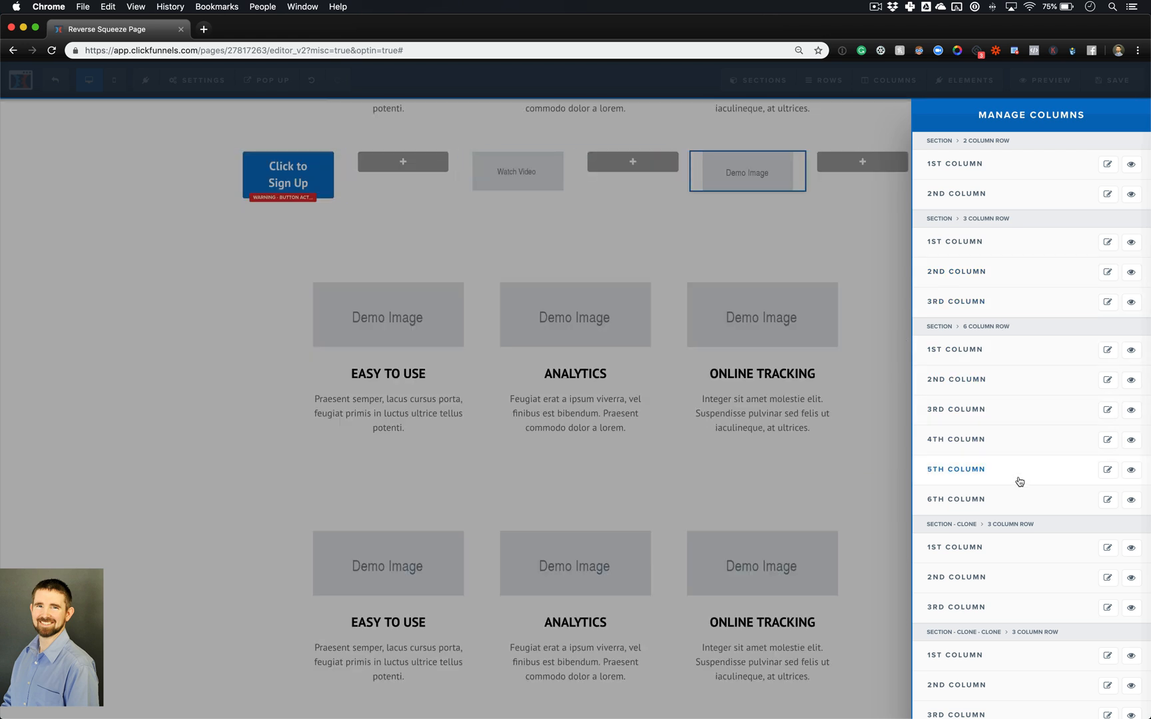
scroll(1019, 481, down, 5)
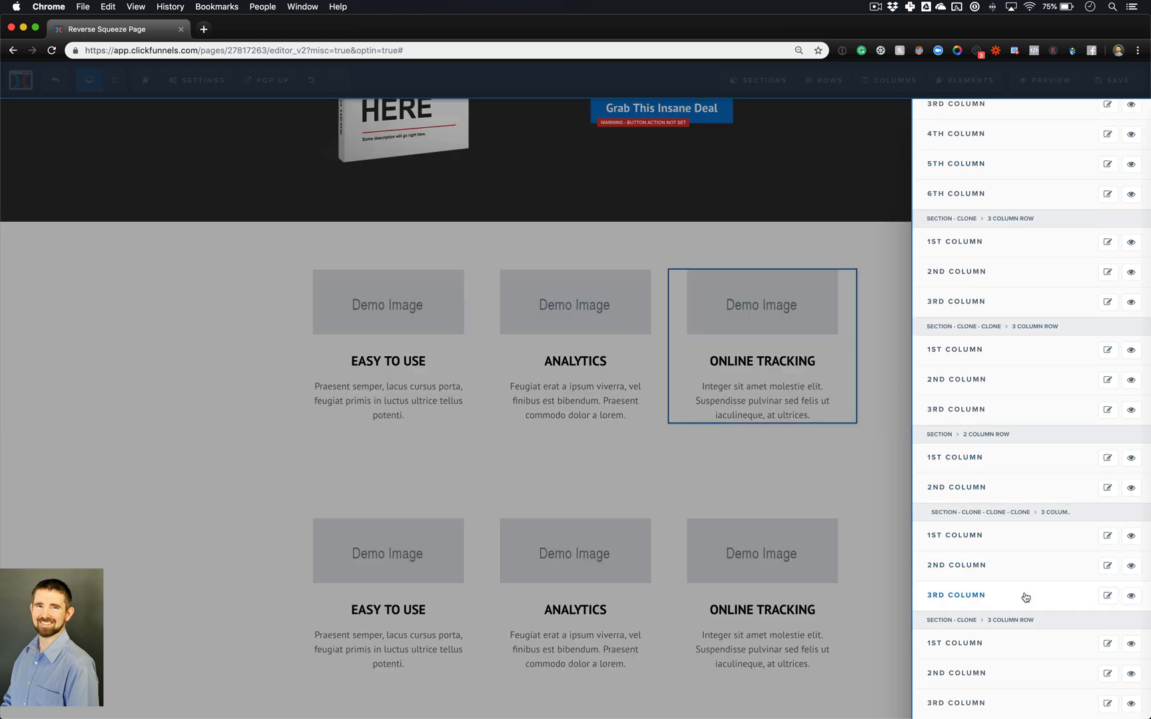
click(1108, 597)
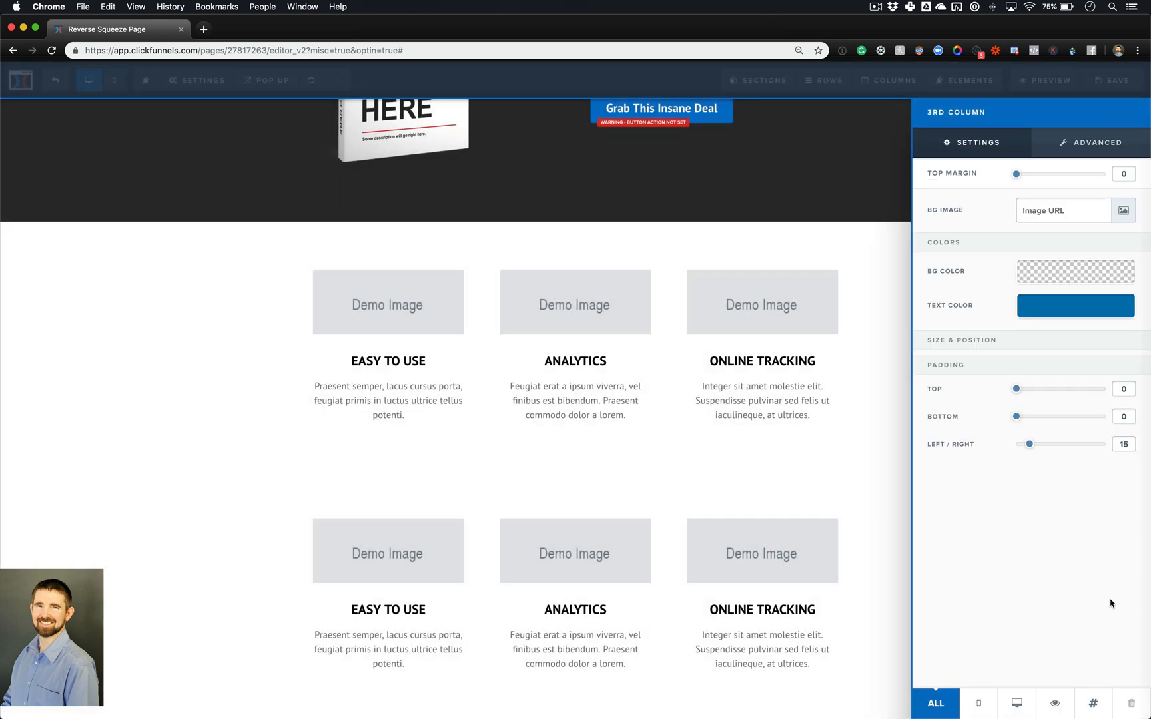
- Set the Online Tracking column's background color to blue #0075b2 and return to editing the page
click(1054, 275)
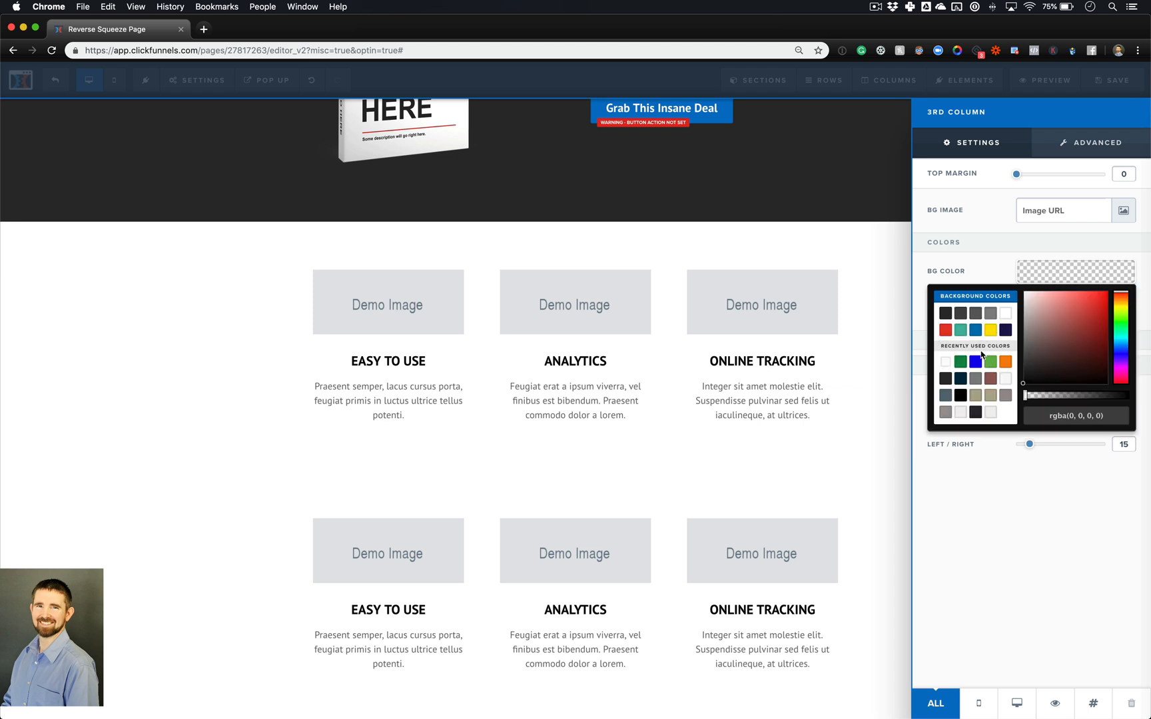
click(974, 330)
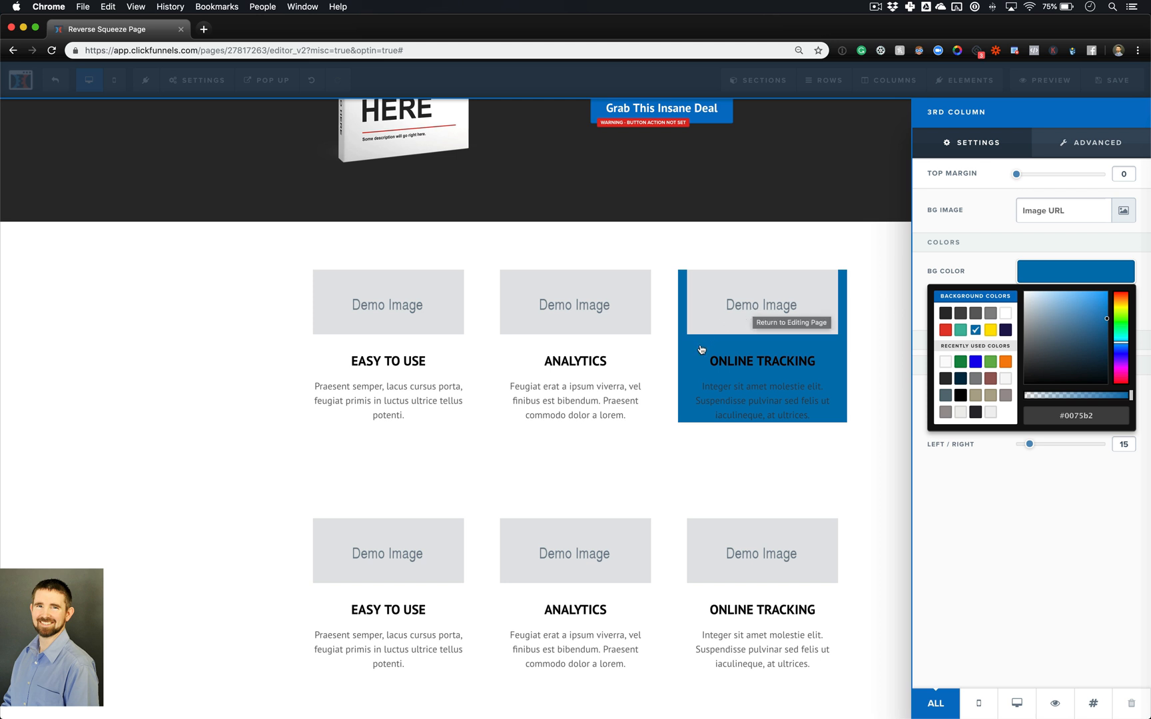
click(1047, 273)
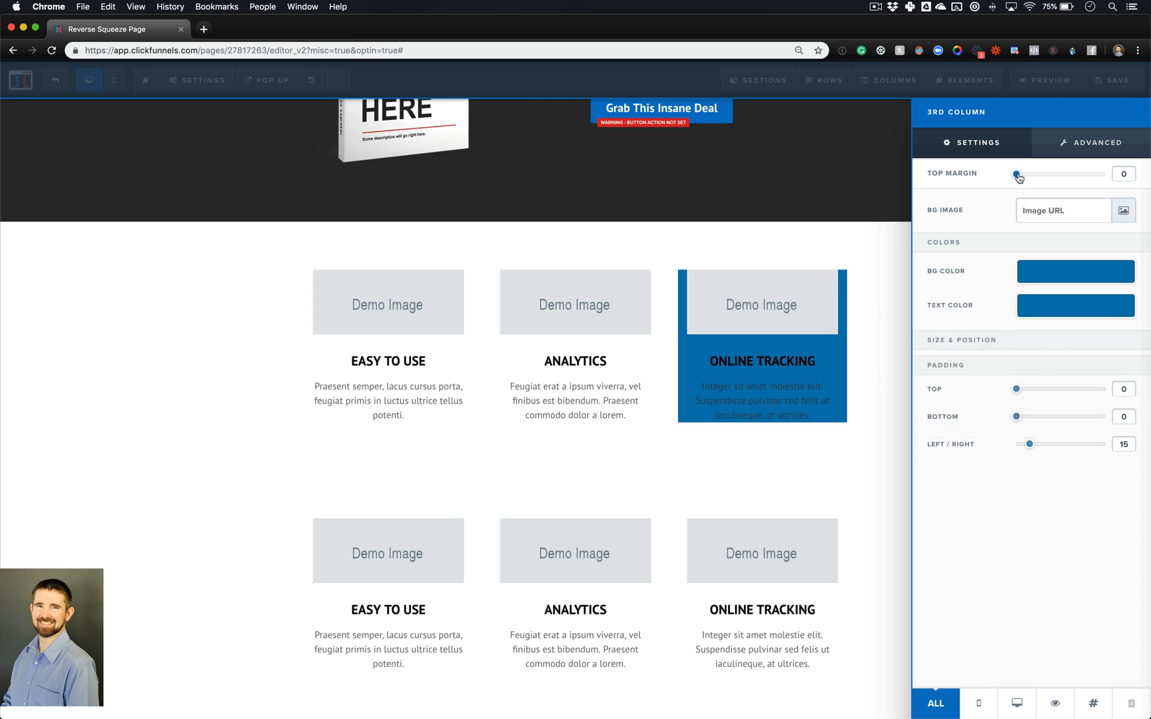
drag(1017, 174, 971, 221)
click(777, 375)
scroll(859, 507, down, 1)
scroll(859, 507, up, 20)
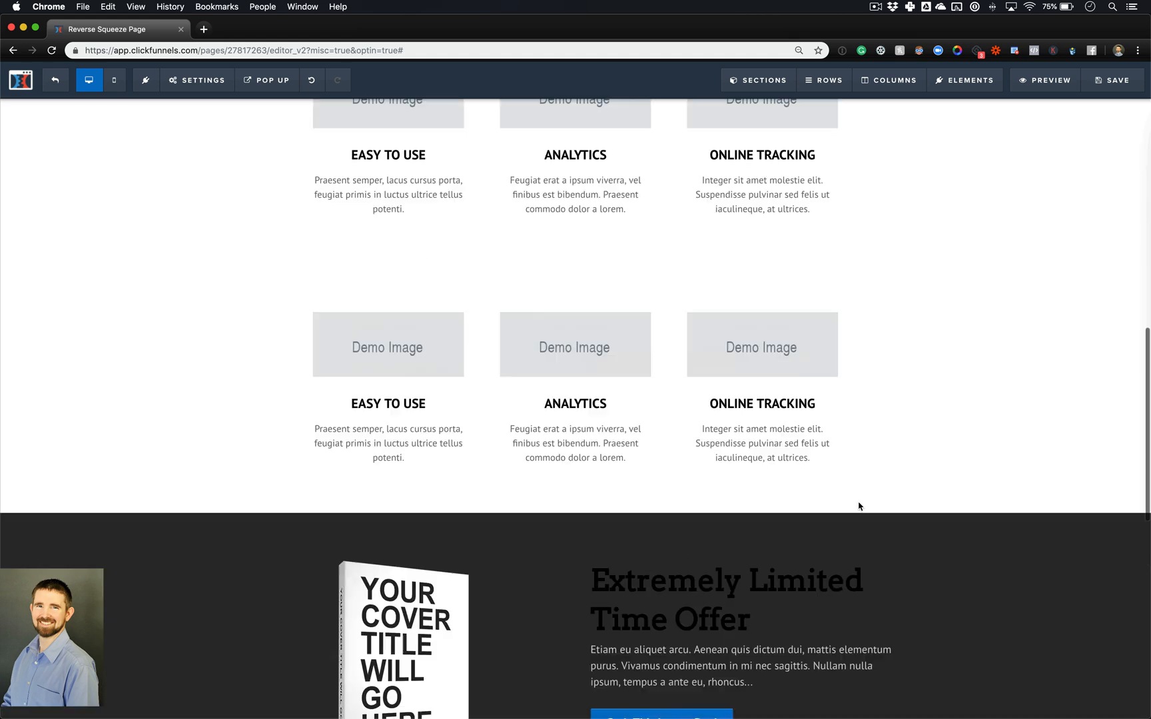
scroll(859, 507, down, 19)
scroll(852, 499, down, 2)
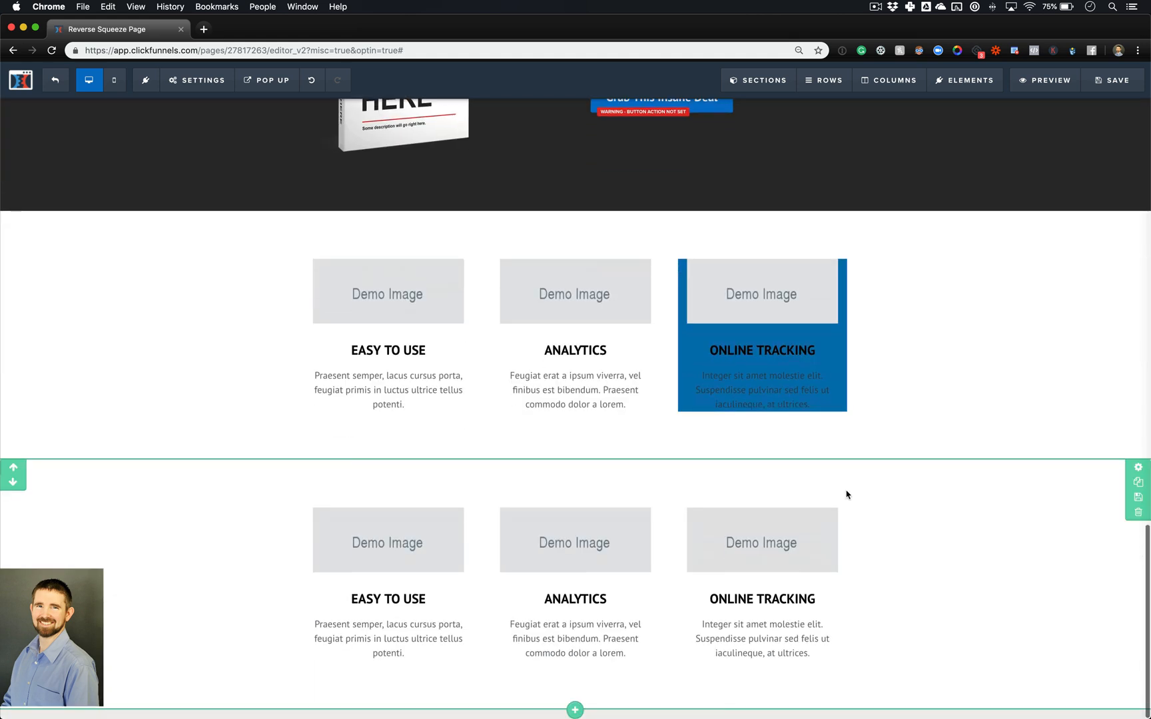
scroll(746, 372, up, 1)
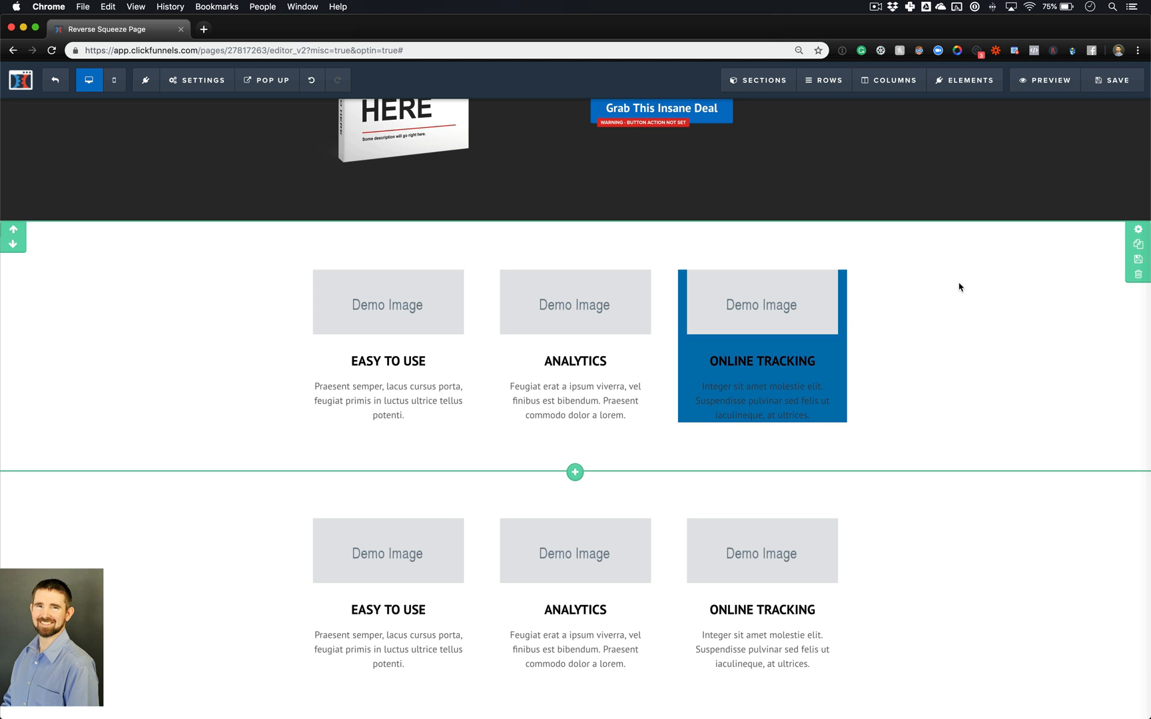
- Hide the whole section containing the blue Online Tracking column, directly below the dark offer section
click(1138, 231)
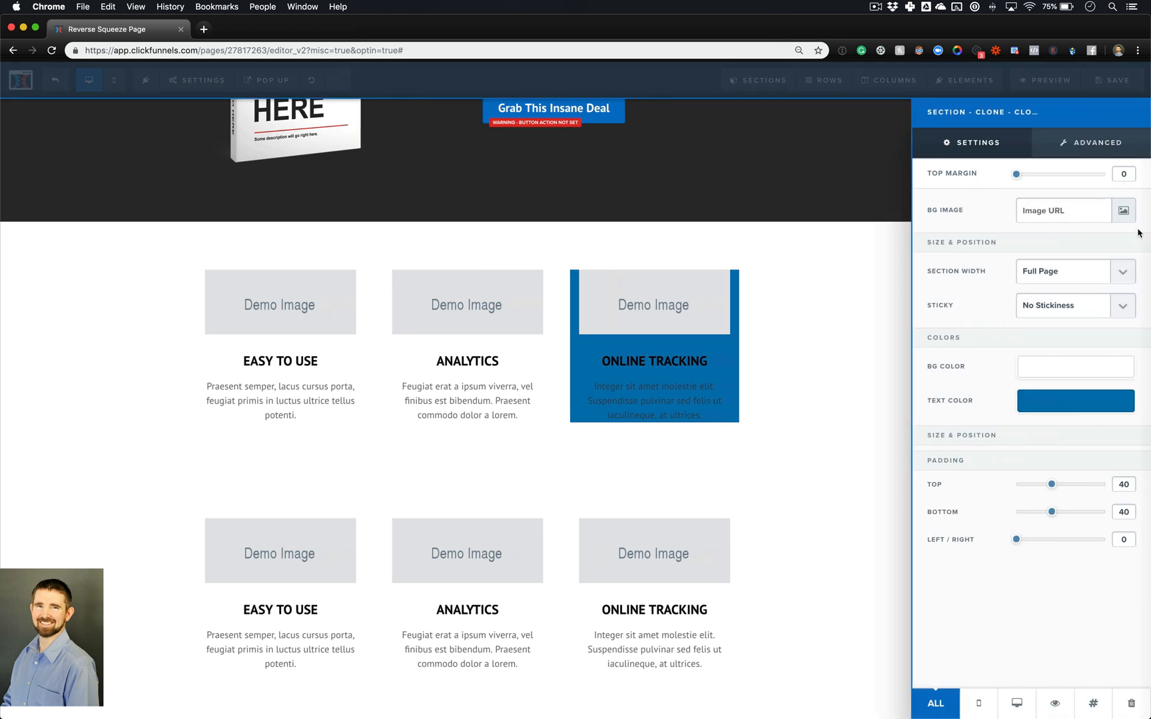
click(817, 373)
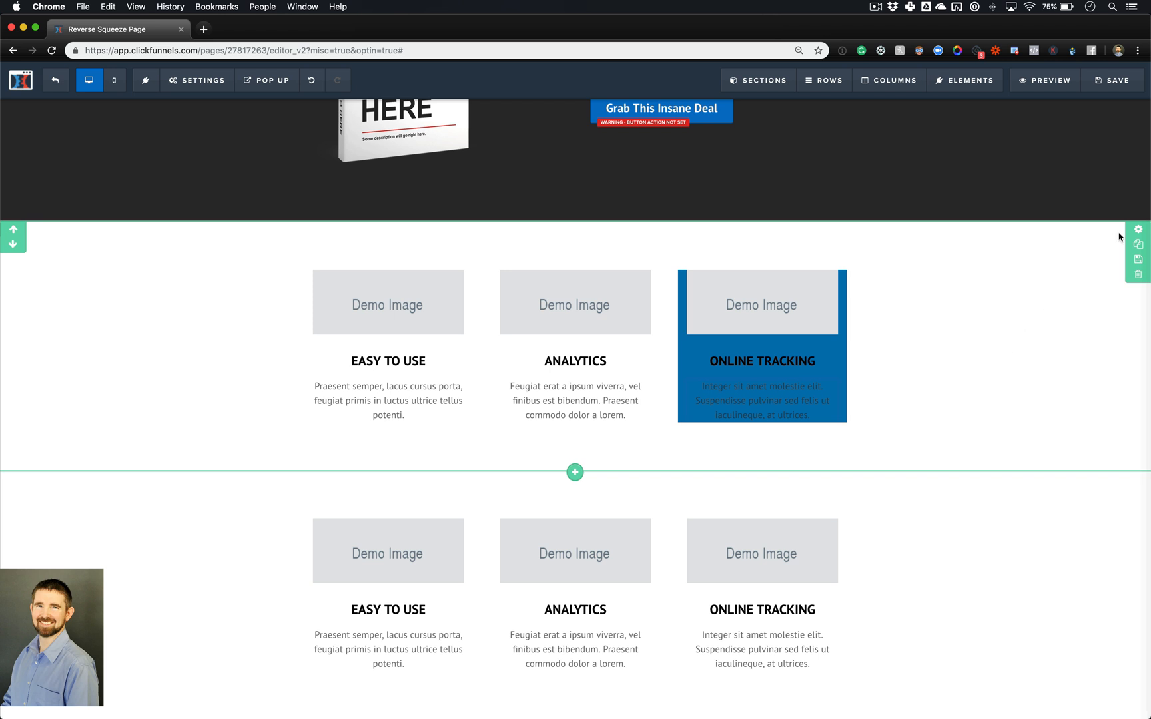
click(1139, 229)
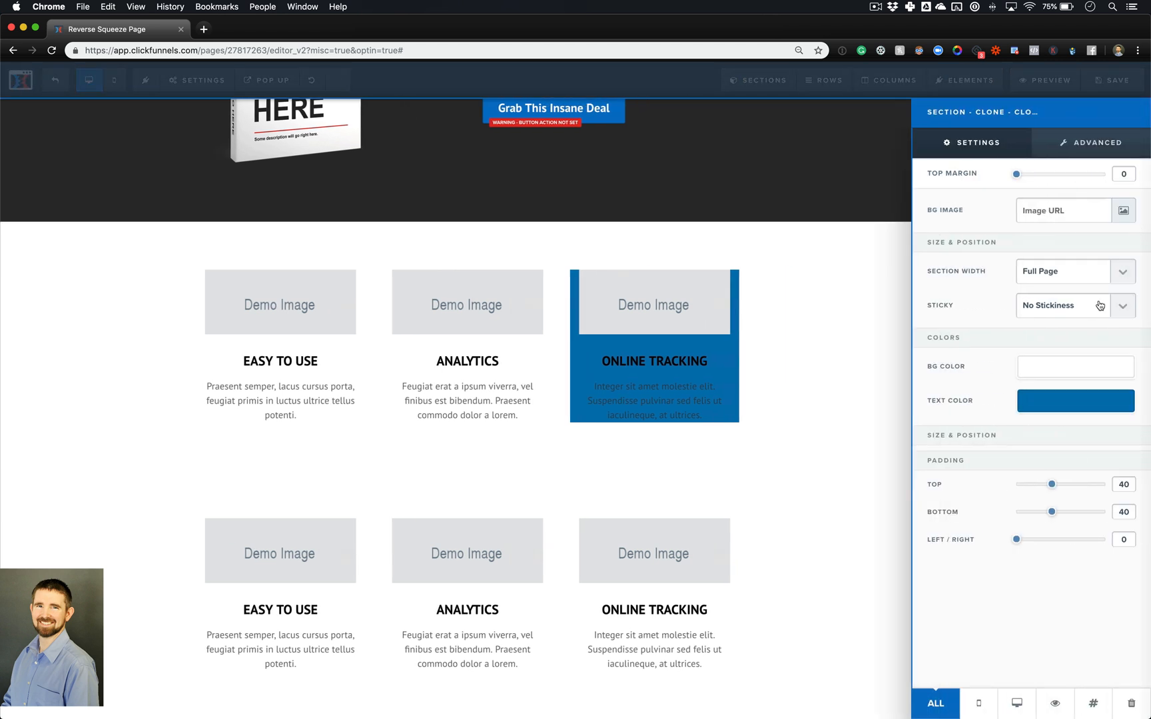
click(1055, 705)
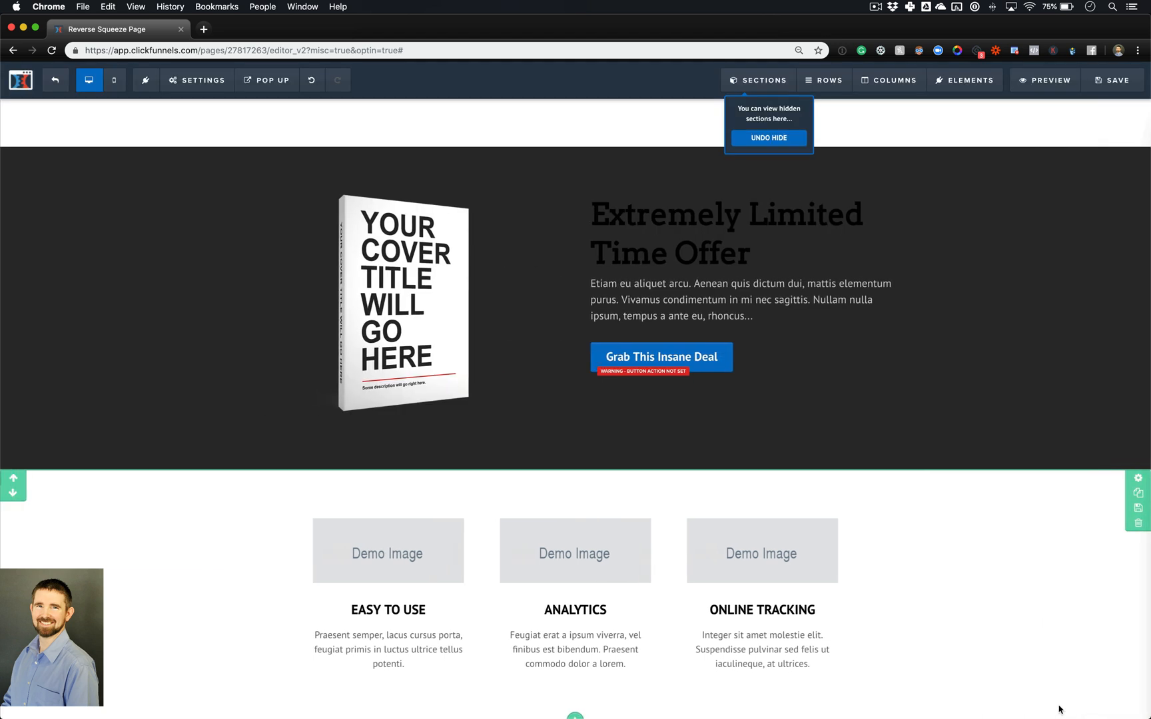
scroll(982, 470, up, 7)
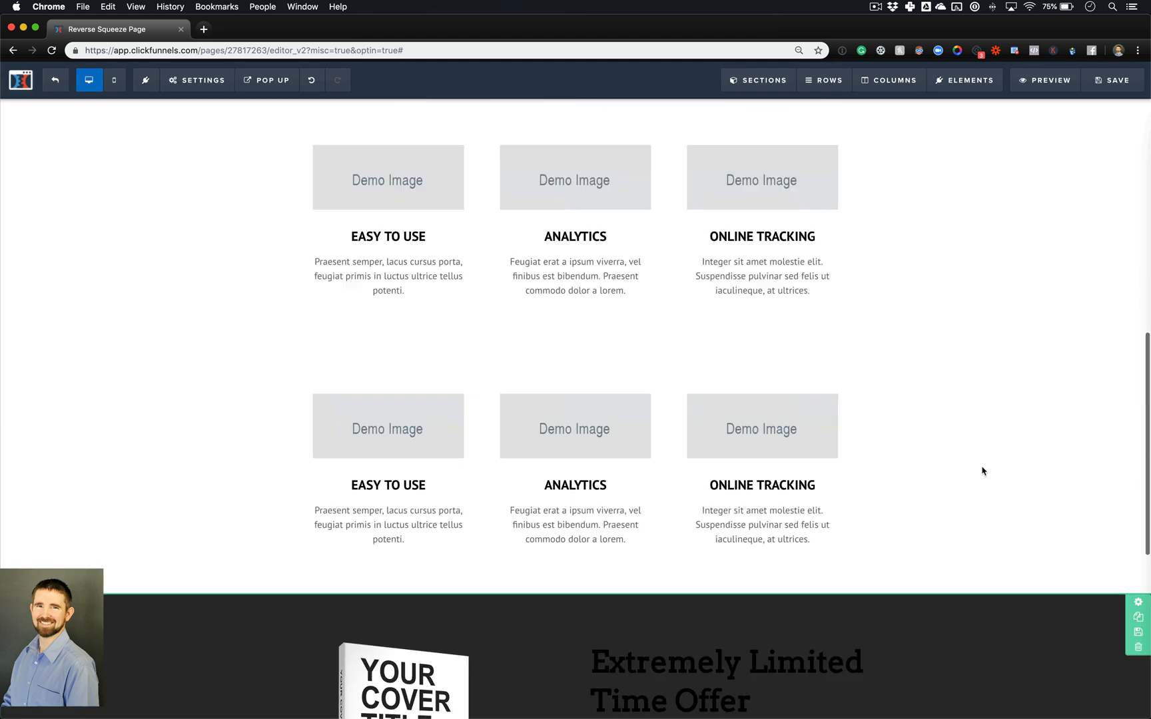
scroll(982, 470, down, 7)
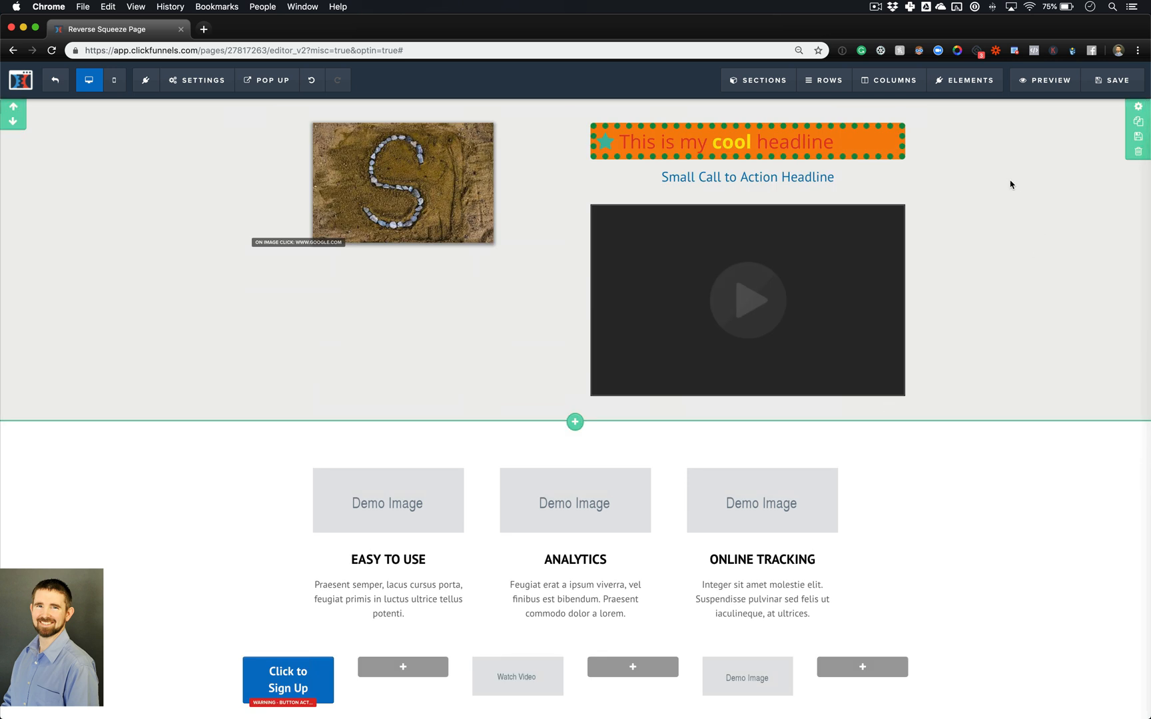
- Hide the button element in the first column of the six-column row using the page's element list
click(964, 81)
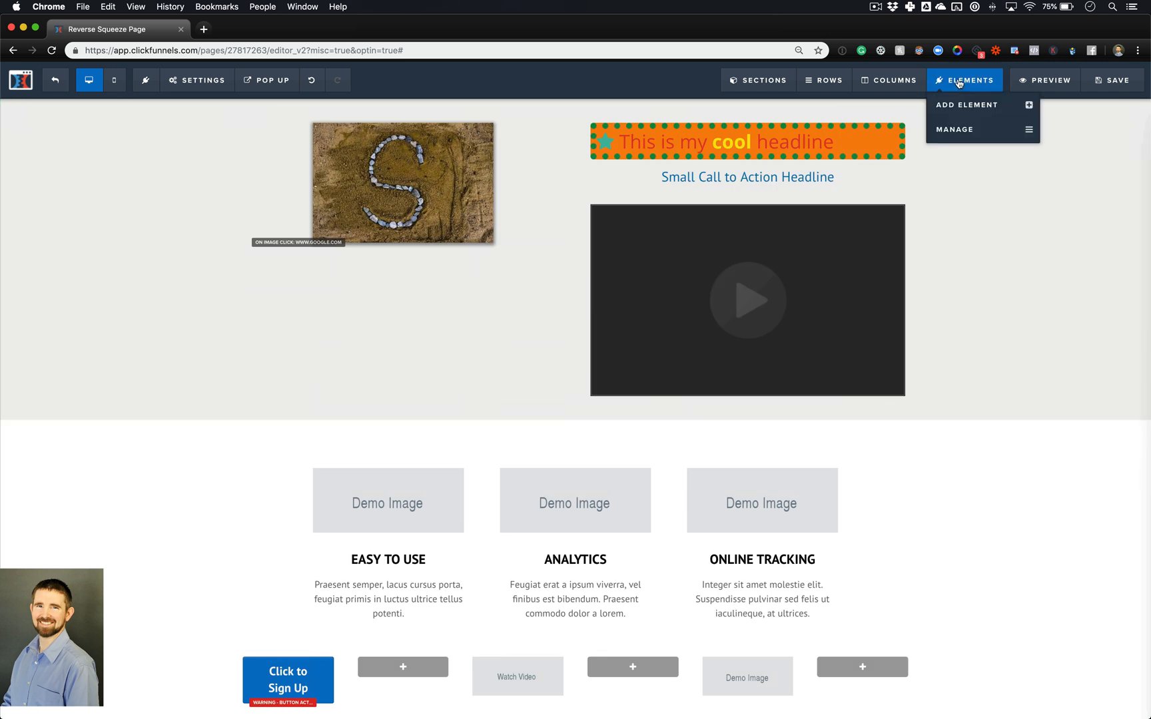
click(967, 131)
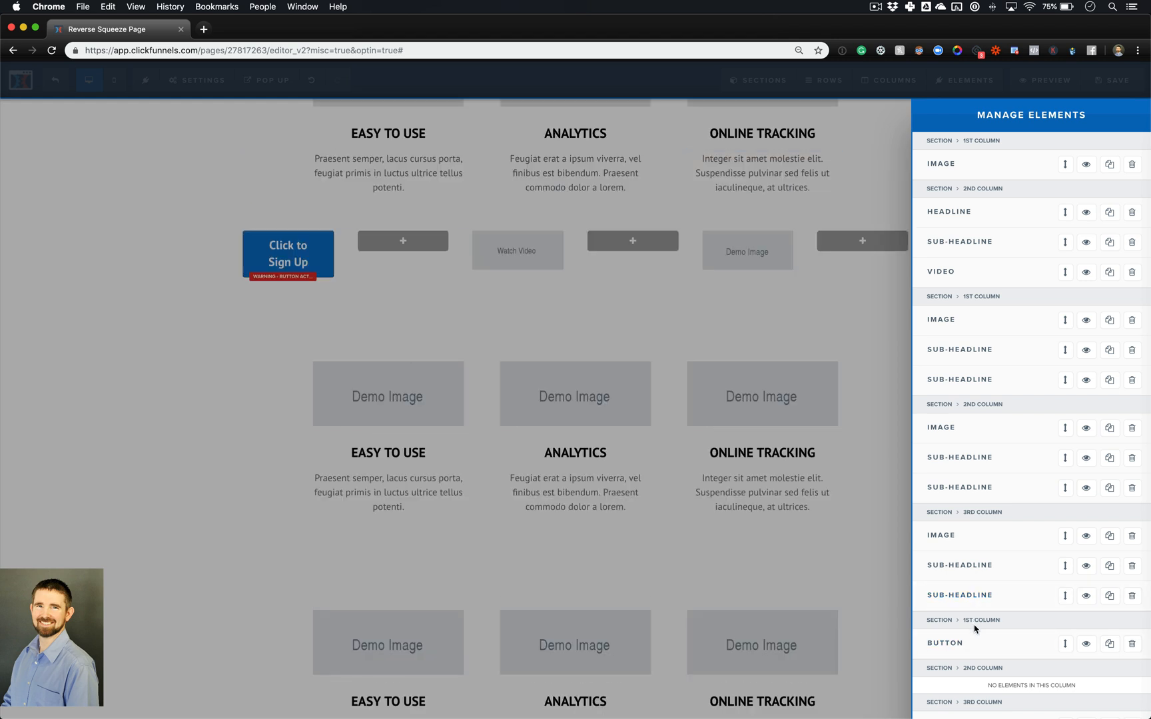
click(1085, 645)
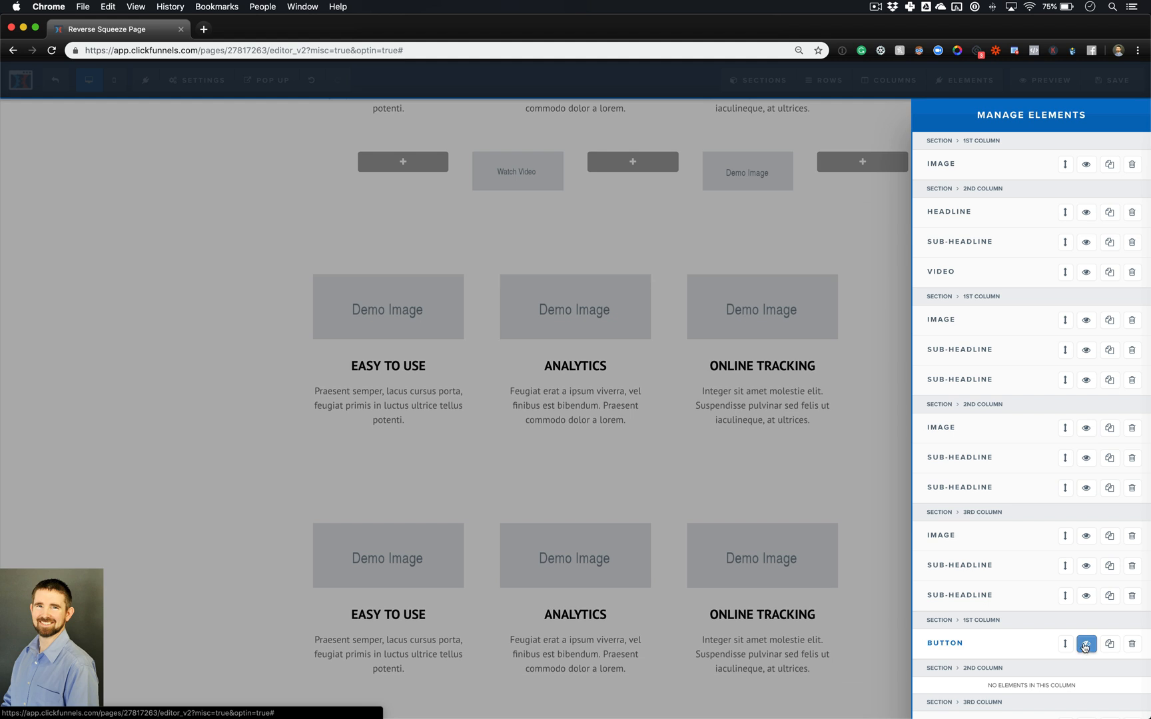
click(834, 459)
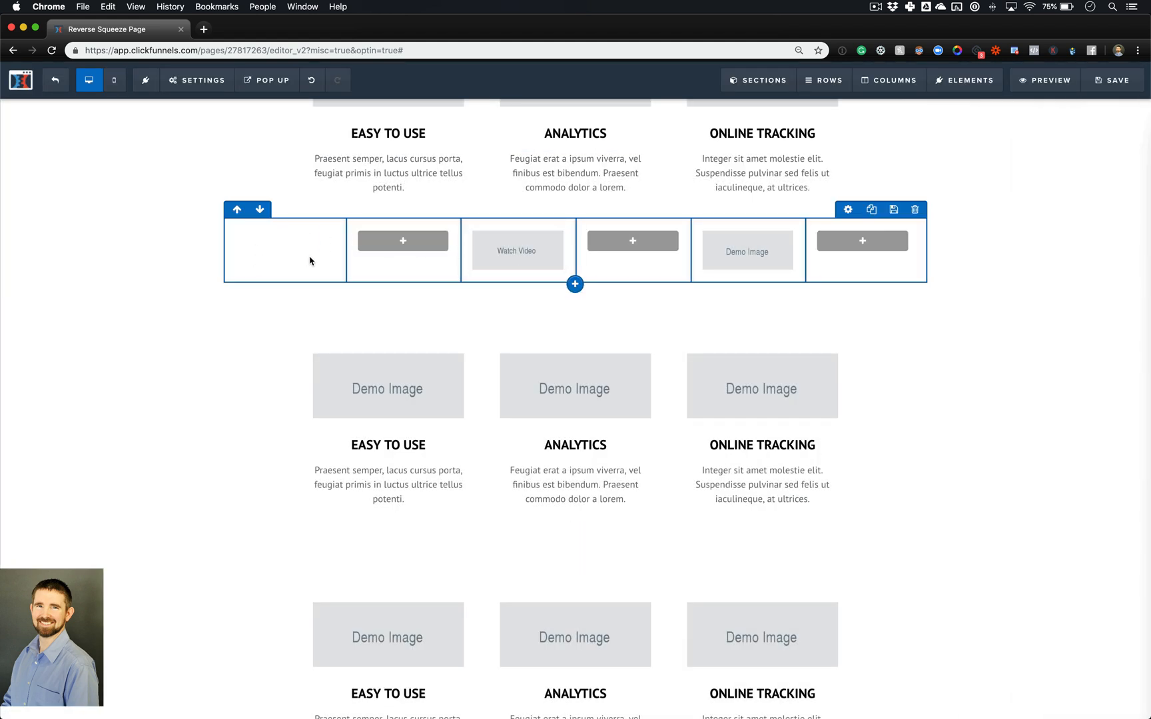
scroll(716, 305, up, 2)
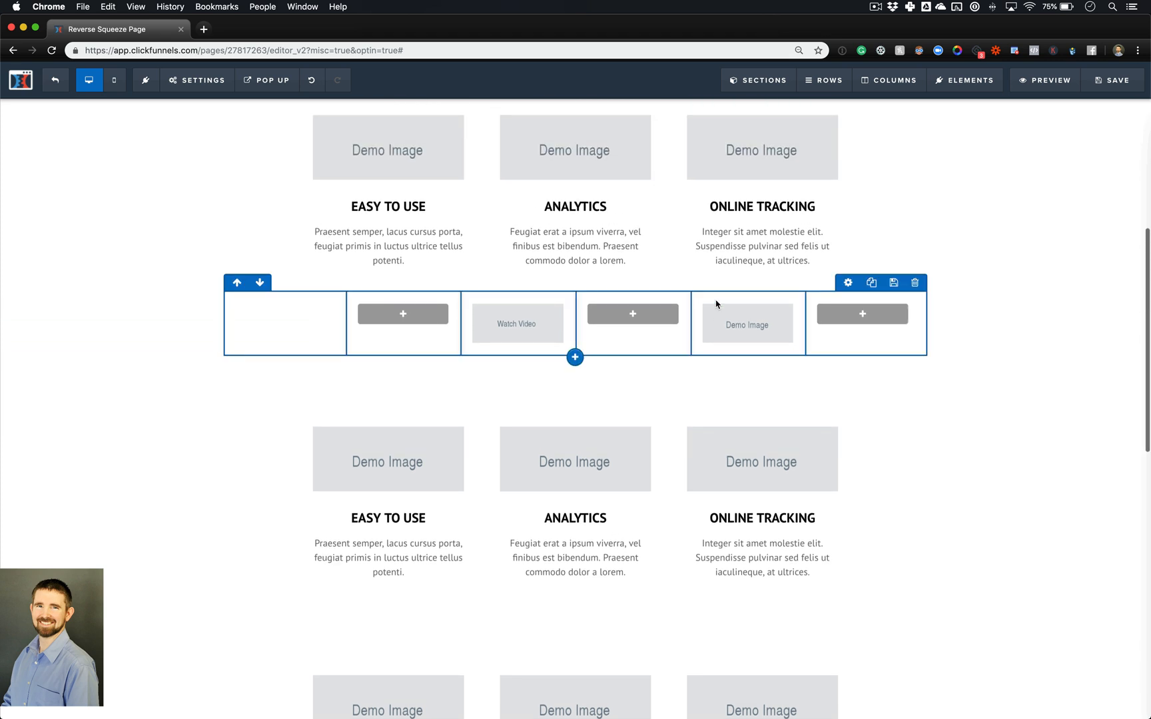
scroll(716, 304, down, 3)
scroll(716, 305, up, 10)
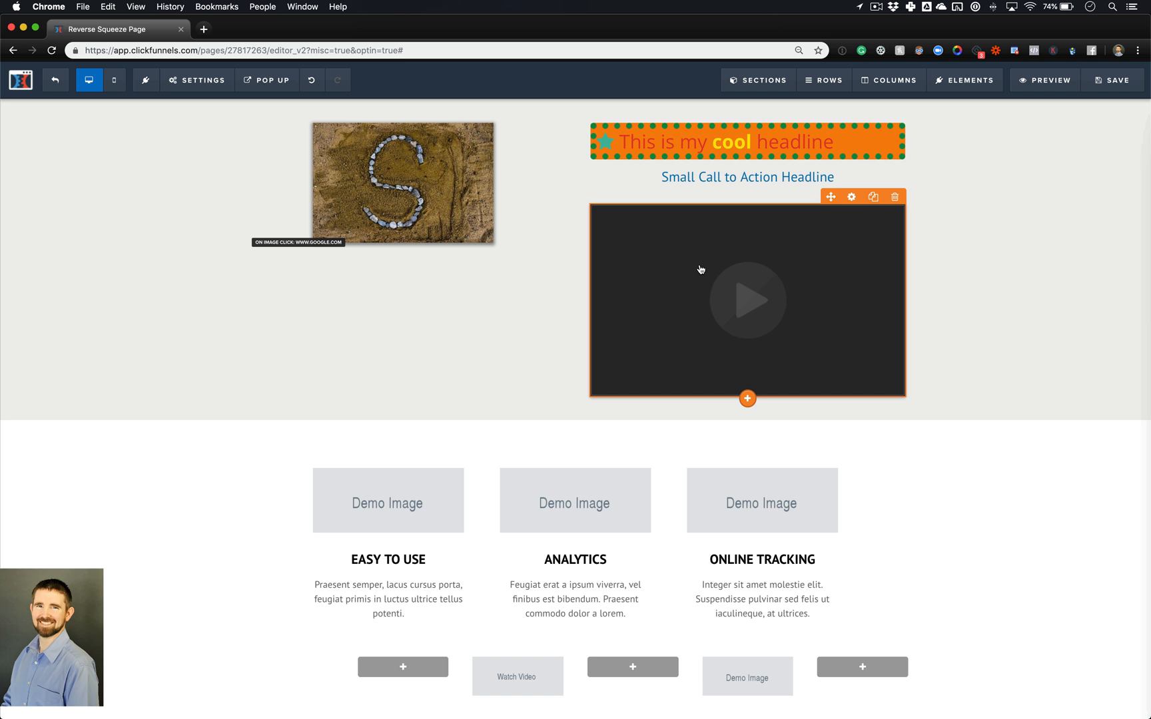
- Save the page with its hidden section and hidden button
click(183, 78)
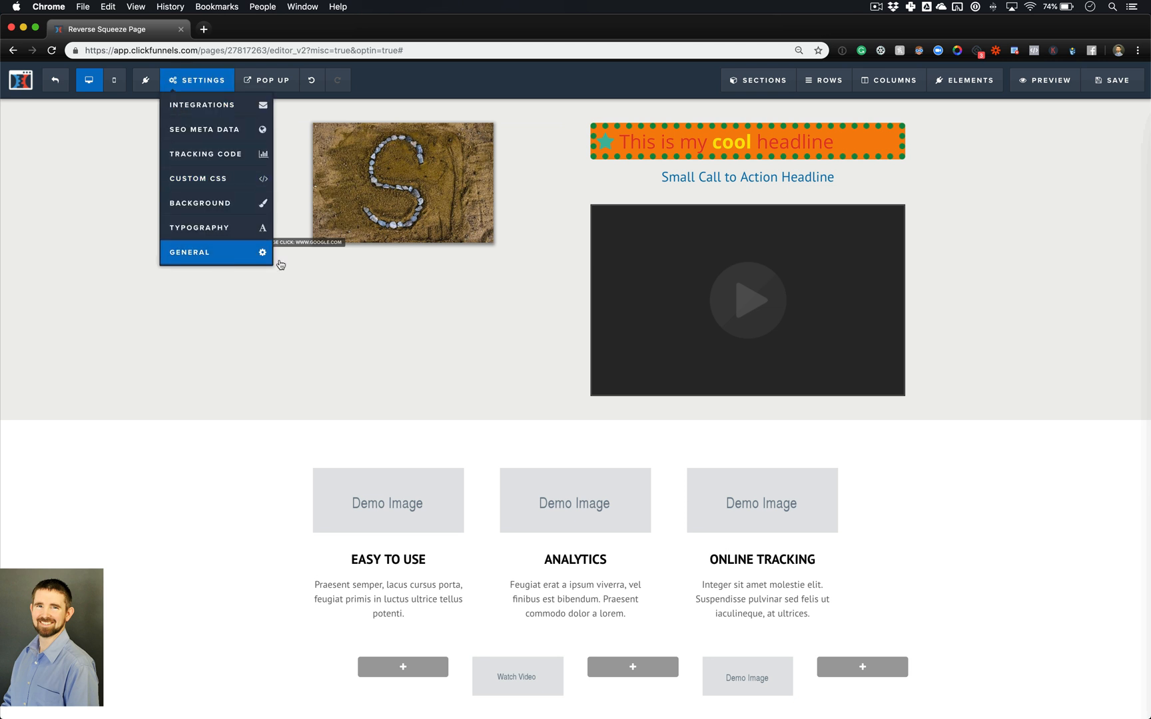
mouse_move(731, 81)
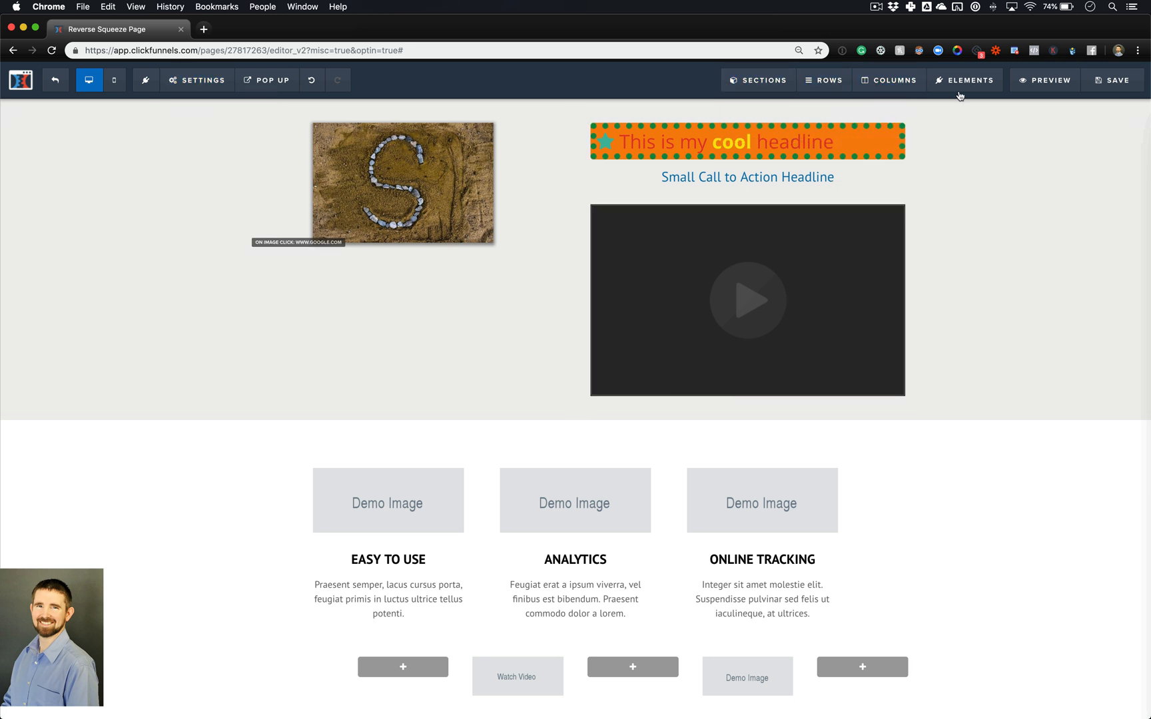
click(1112, 80)
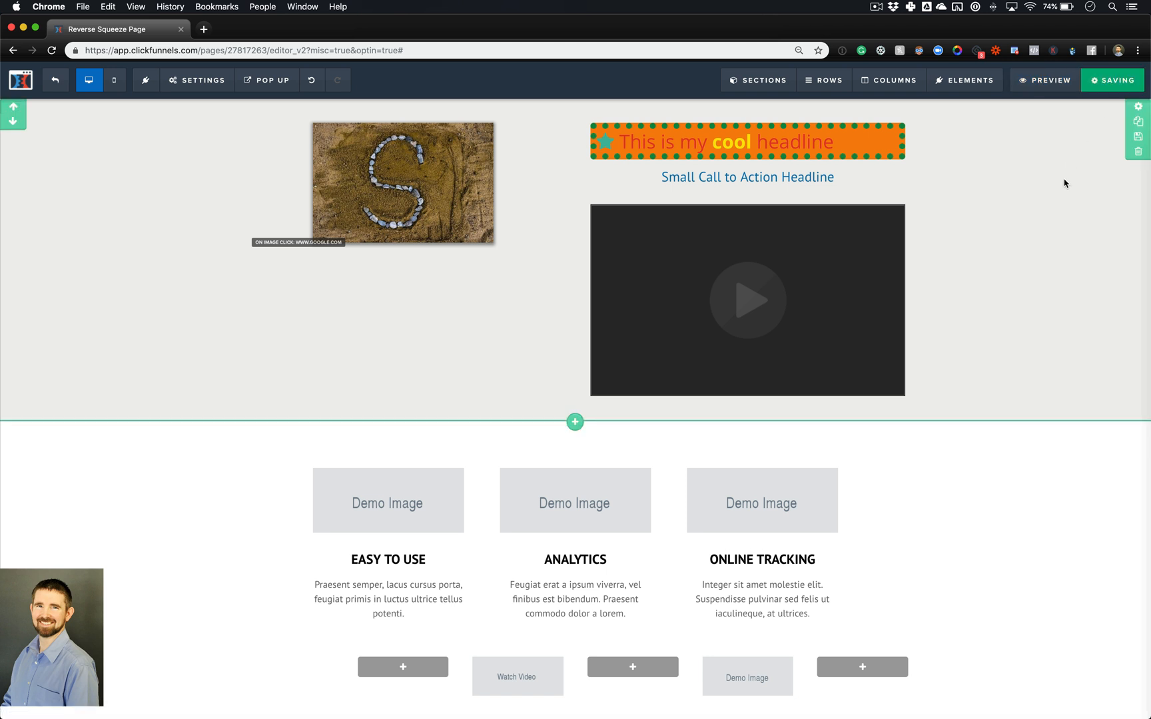
- Preview the whole page, including playback of the video under the call-to-action headline, and save the page again back in the editor
click(1035, 82)
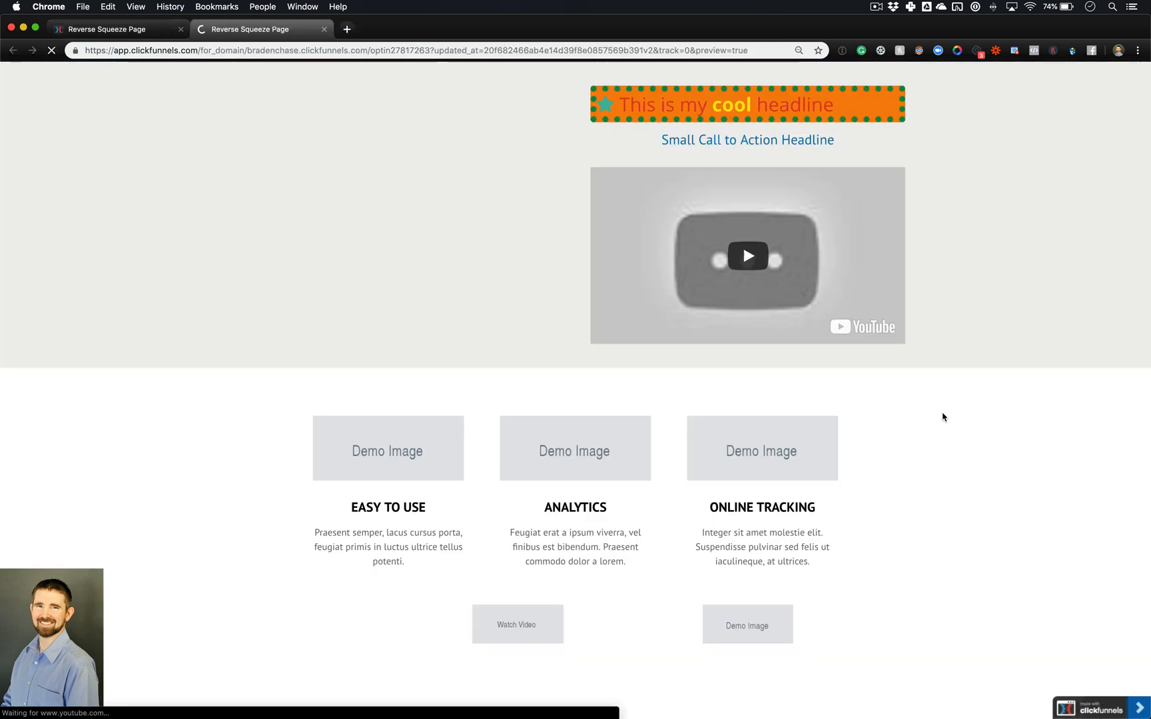
scroll(966, 501, down, 15)
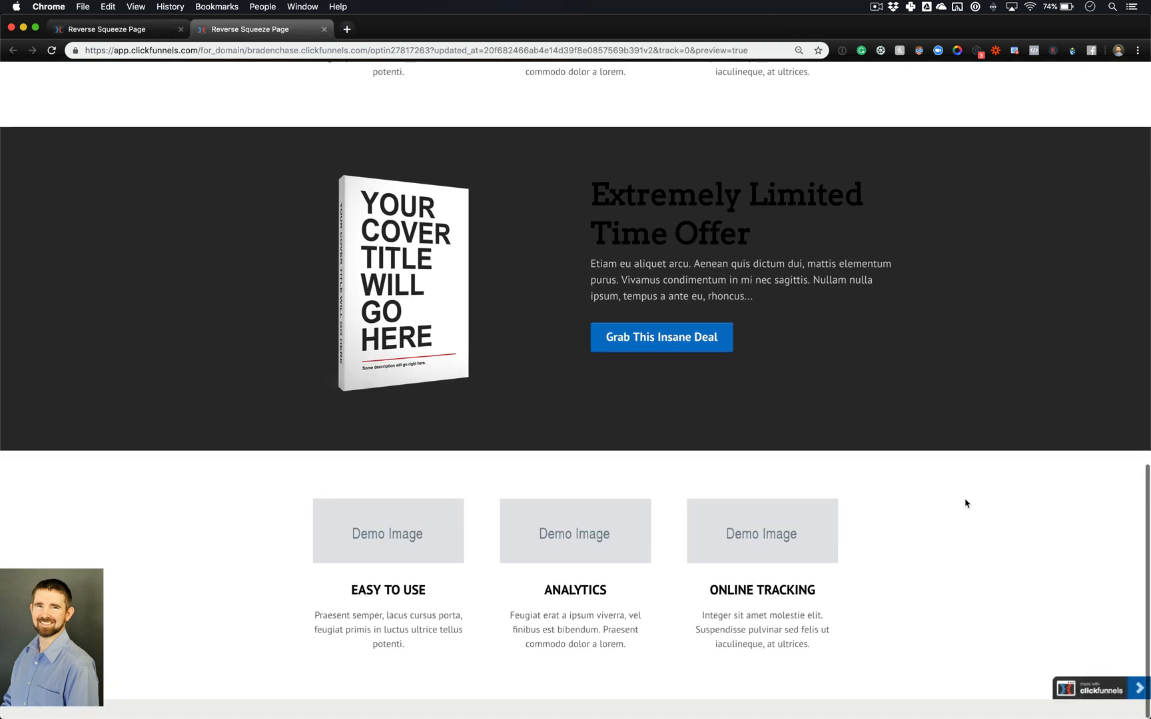
scroll(965, 503, up, 8)
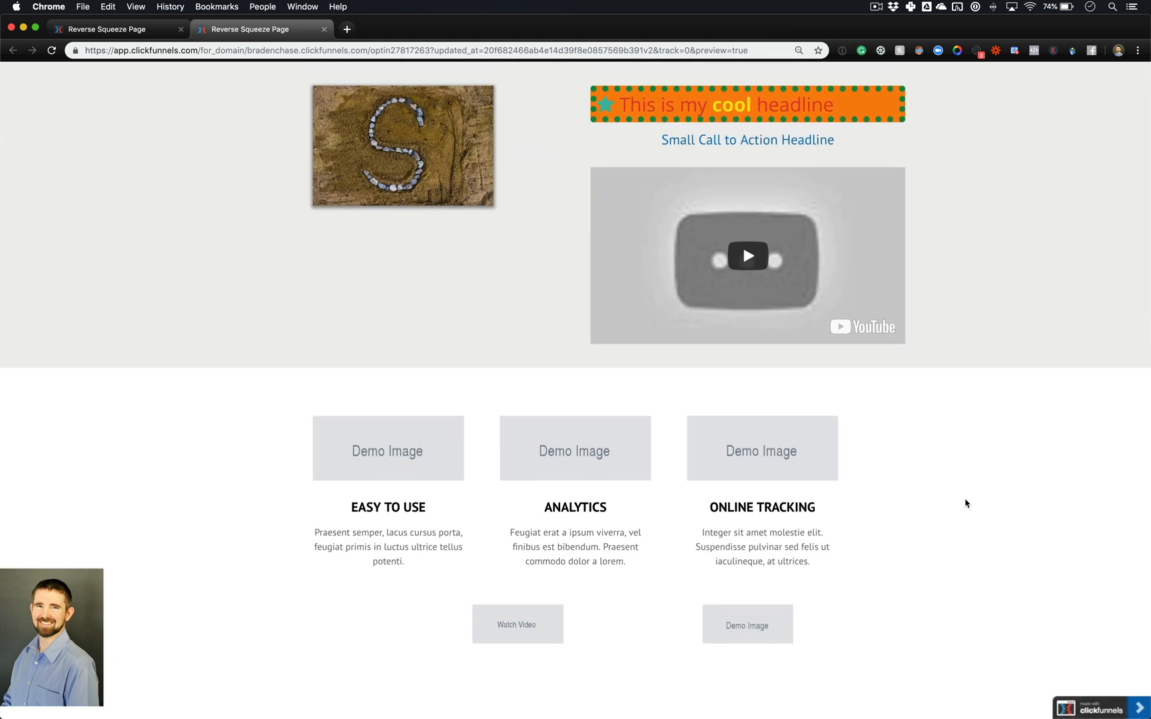
click(747, 267)
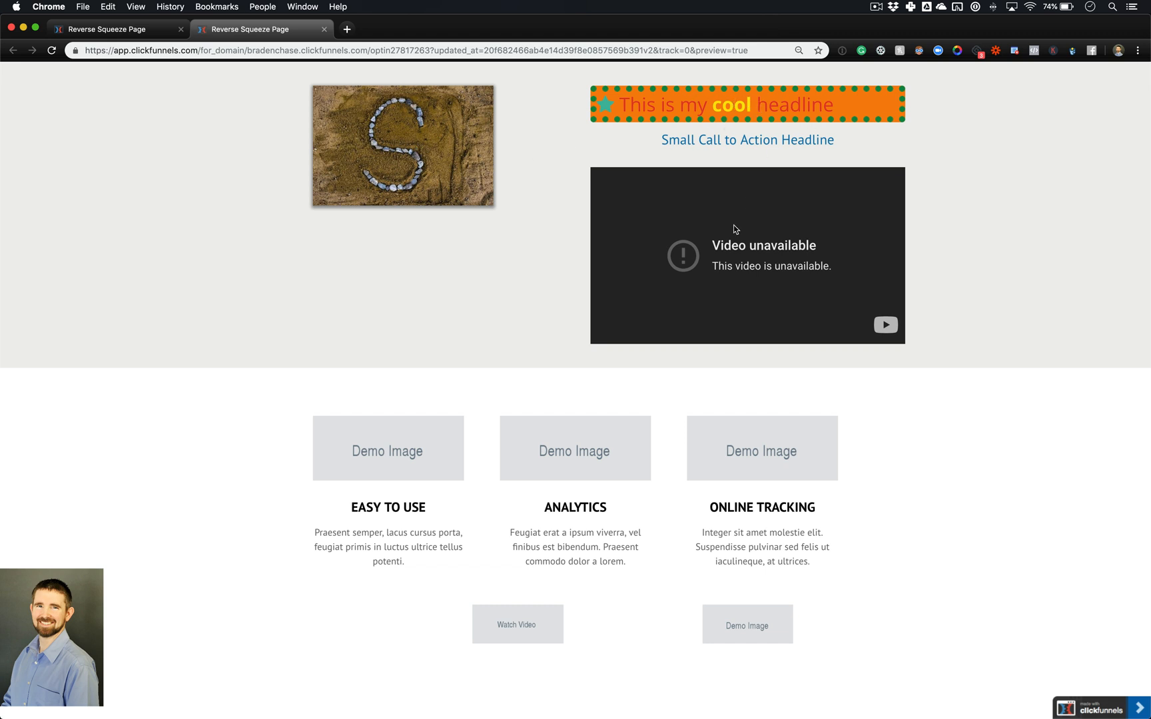
scroll(713, 345, down, 6)
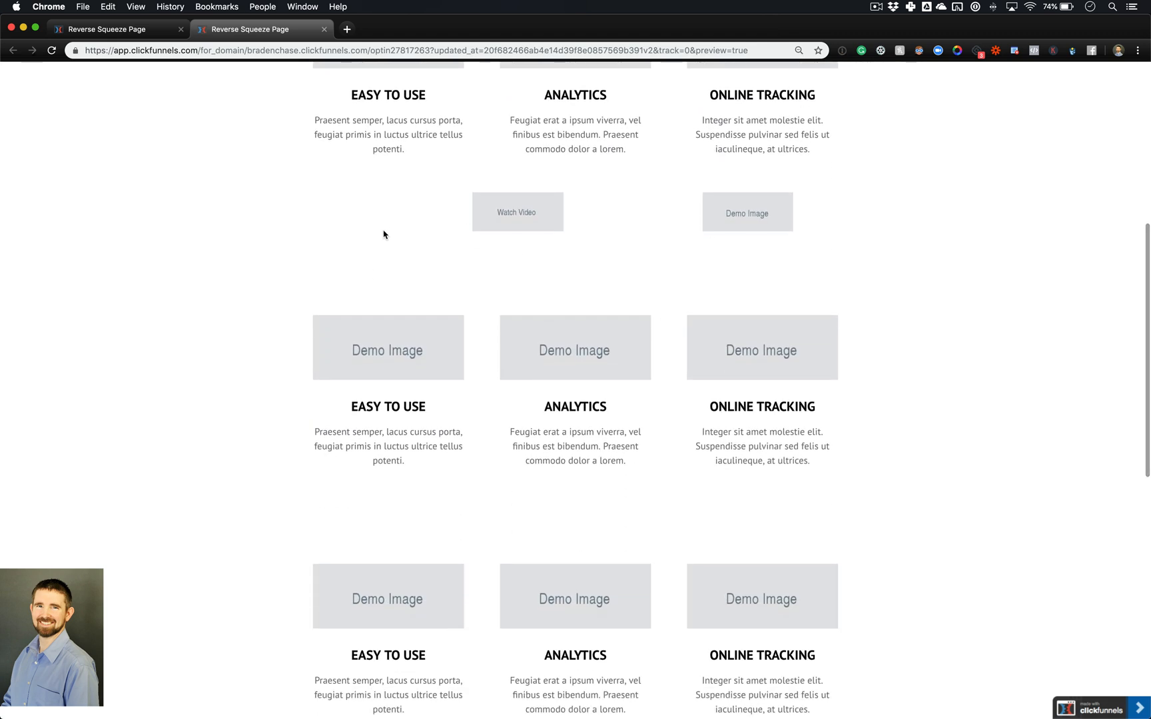
scroll(383, 208, down, 10)
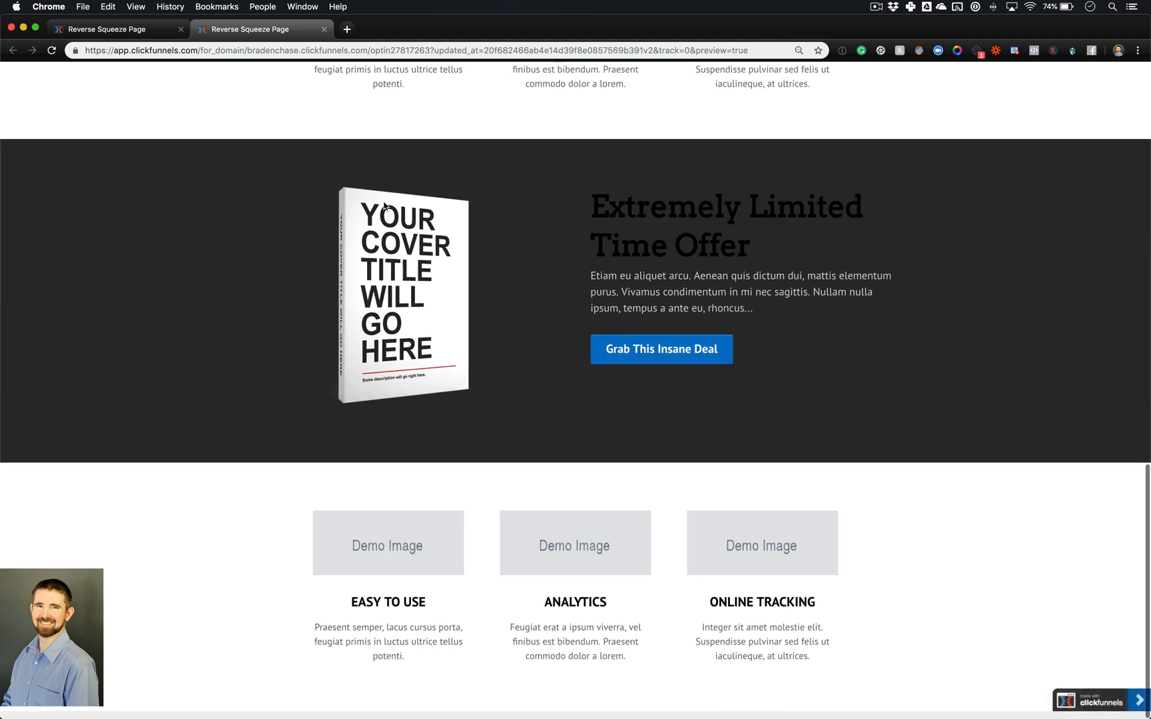
key(super+w)
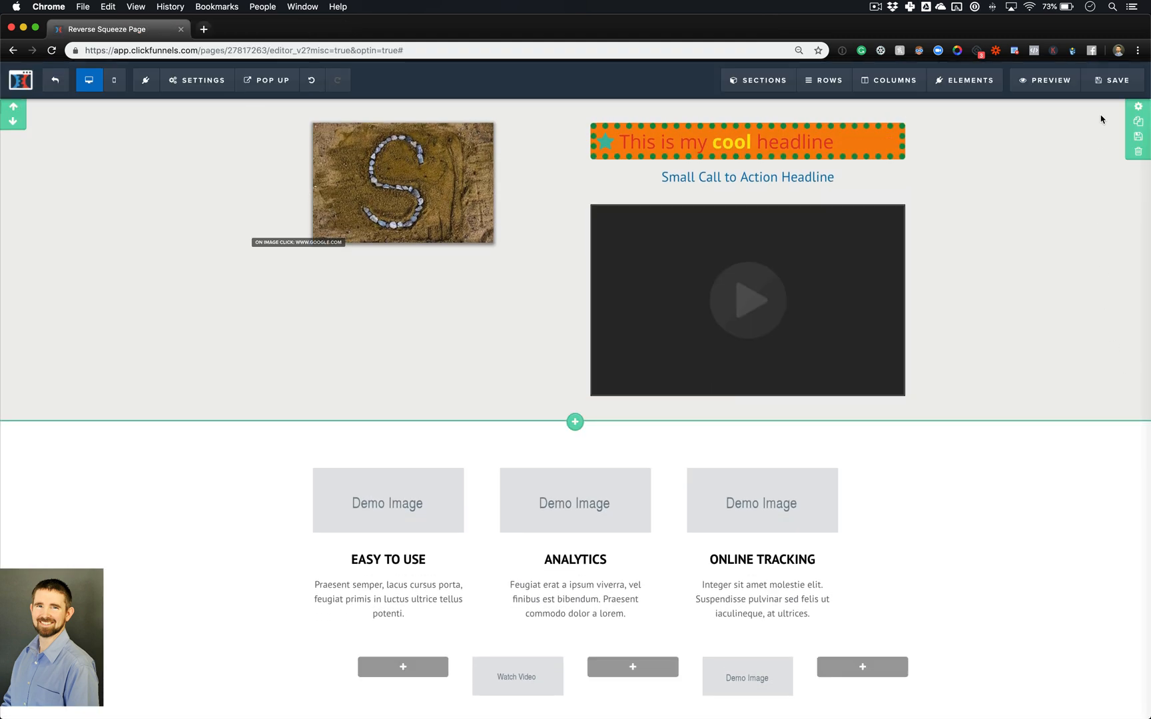
click(1112, 80)
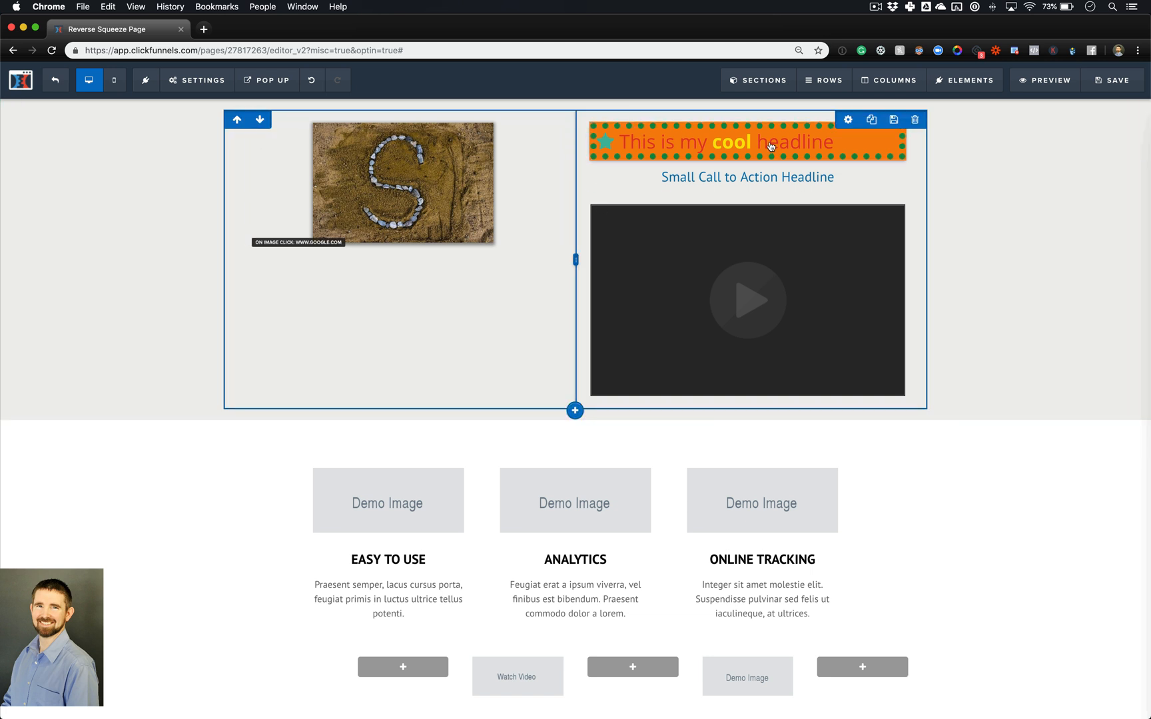
- Examine the full library of elements available for insertion below the image in the top section's first column
mouse_move(966, 81)
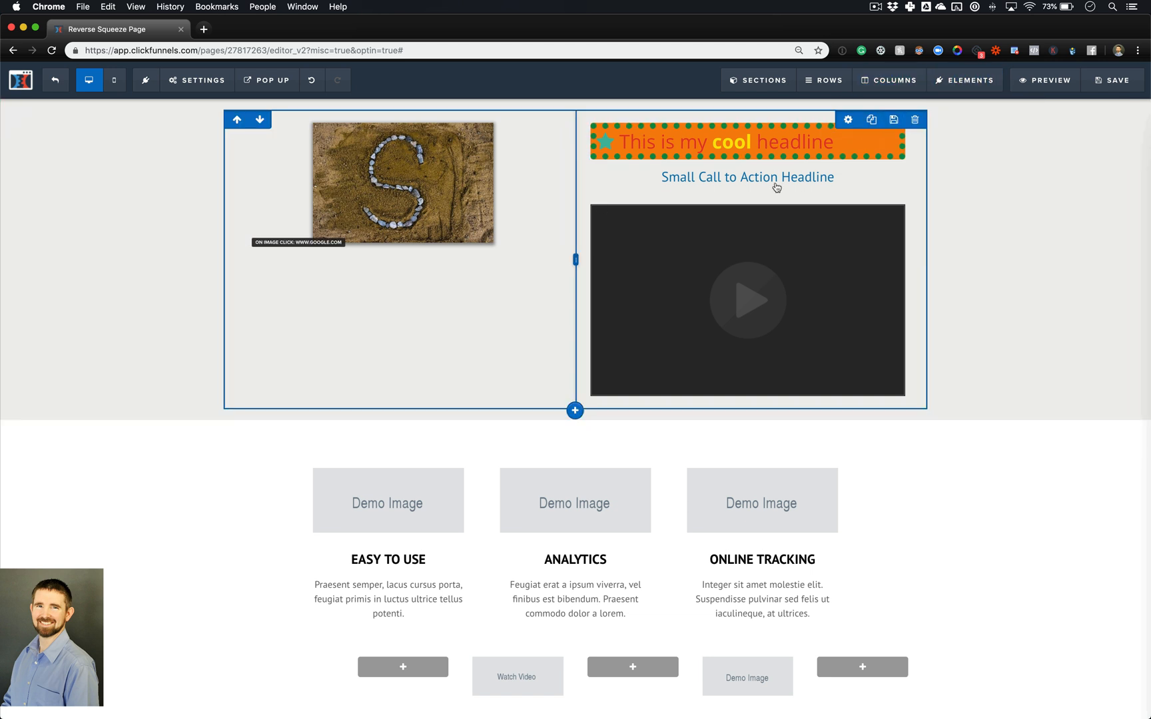
click(403, 247)
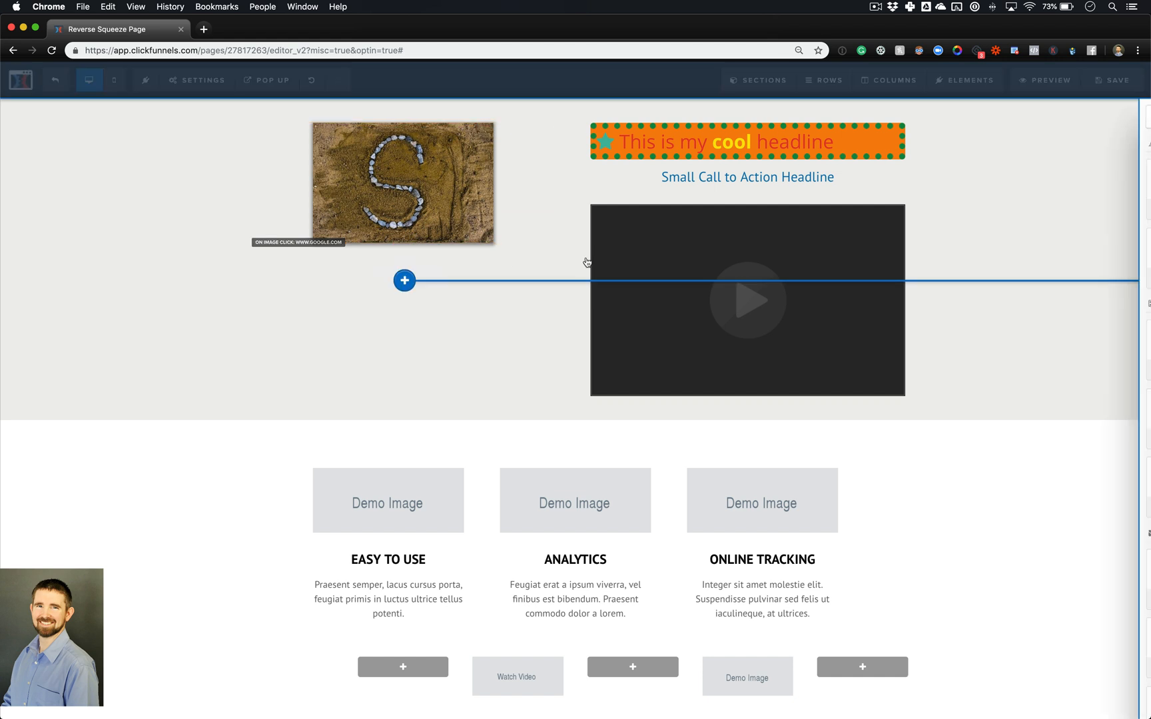
scroll(967, 371, down, 5)
scroll(966, 372, down, 8)
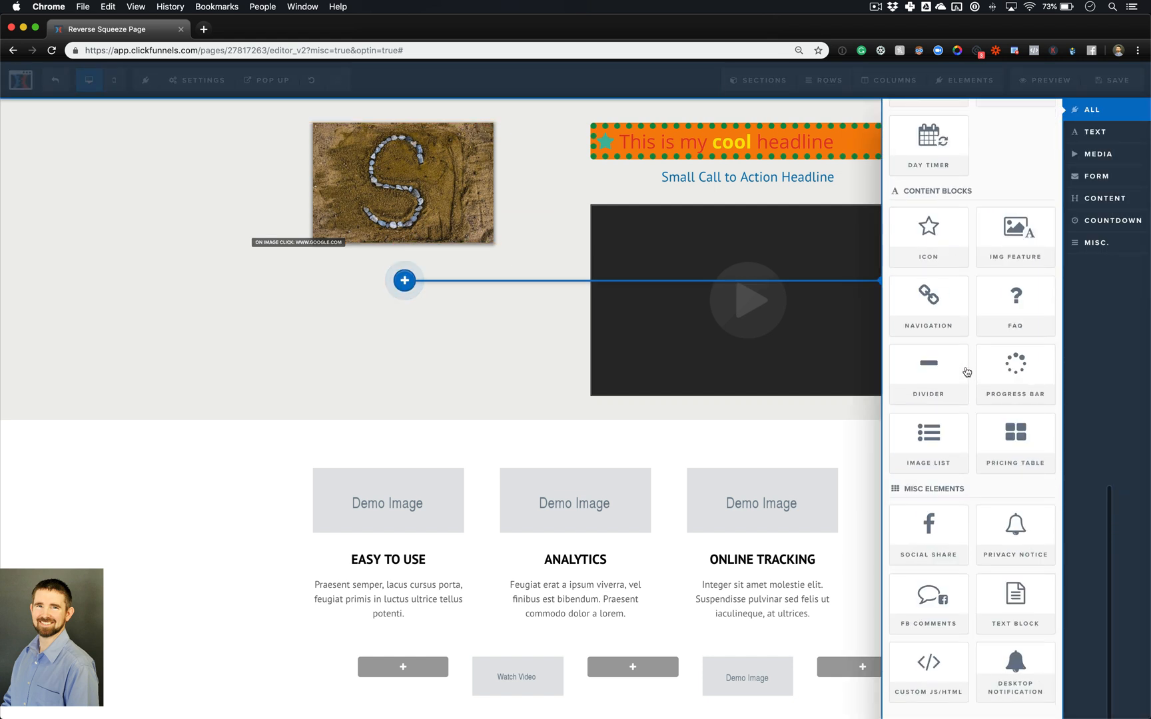
scroll(966, 371, up, 14)
scroll(966, 372, down, 8)
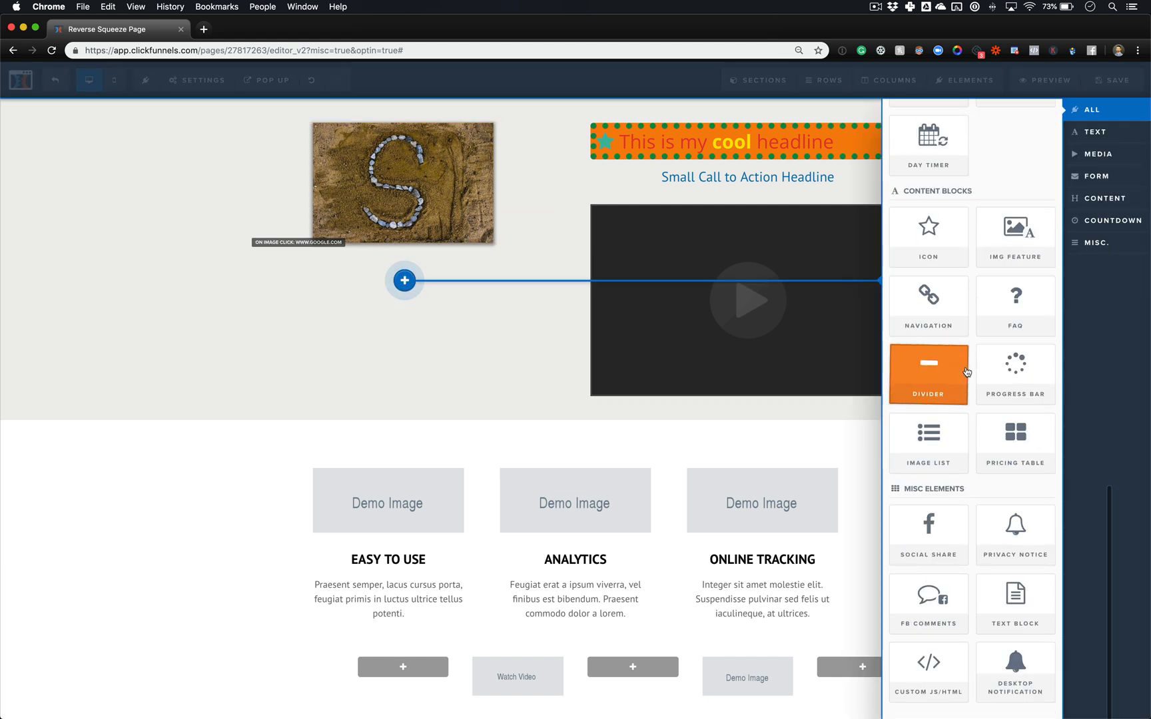
scroll(967, 371, up, 8)
scroll(966, 371, down, 8)
scroll(967, 372, up, 8)
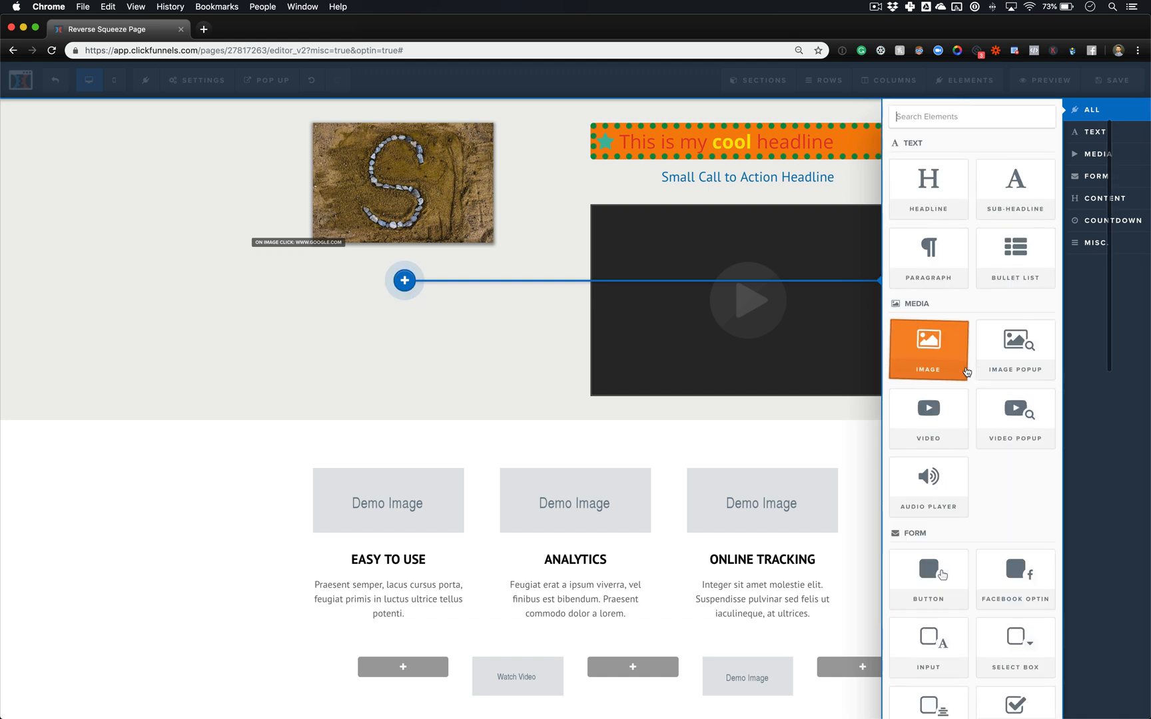